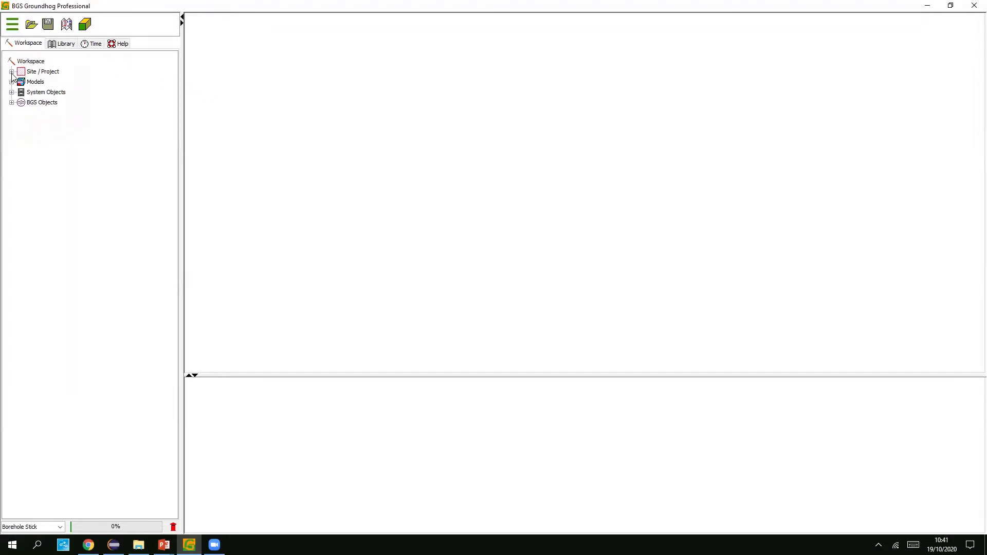
# - Expand the Site/Project, Models and System Objects branches, then view the drawing-code Library
pyautogui.click(11, 71)
pyautogui.click(11, 143)
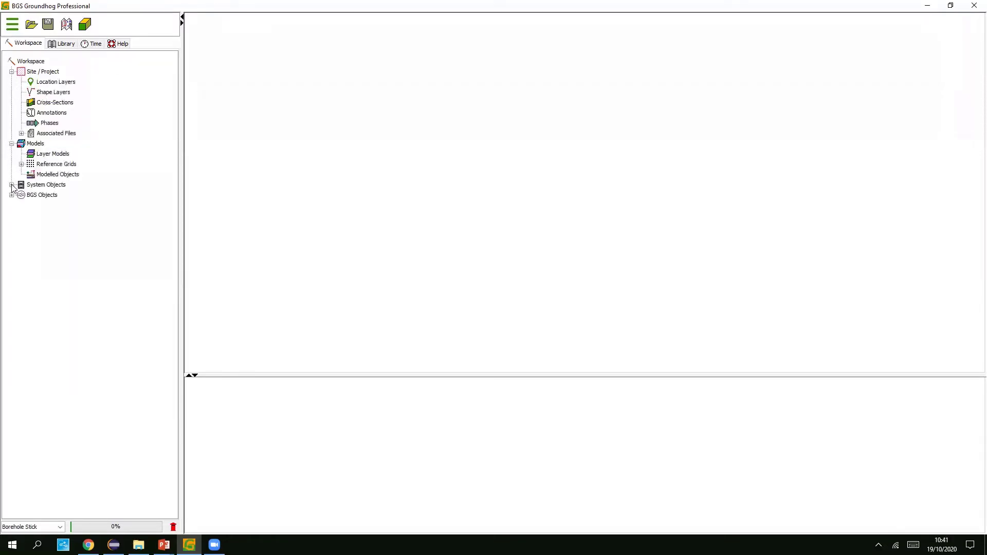
pyautogui.click(11, 185)
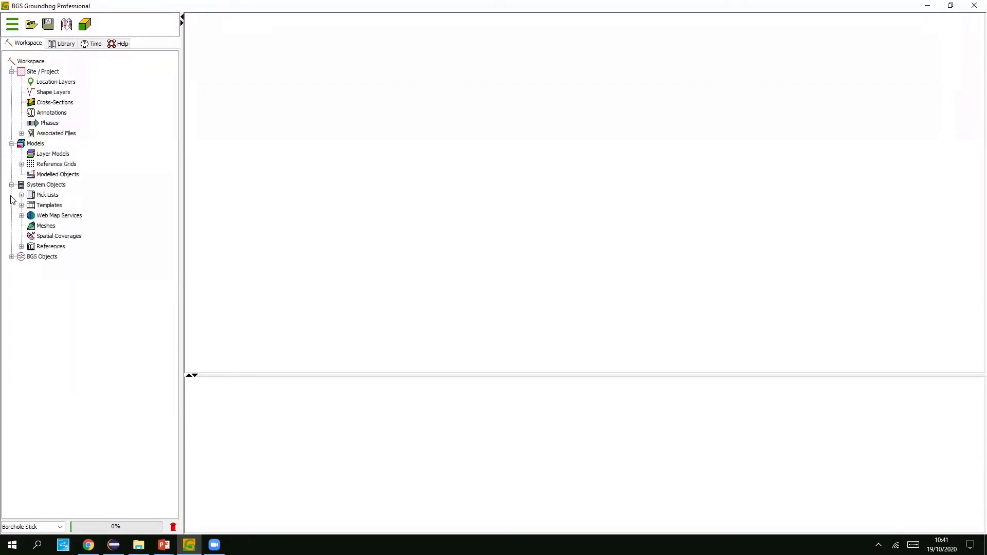
pyautogui.click(64, 44)
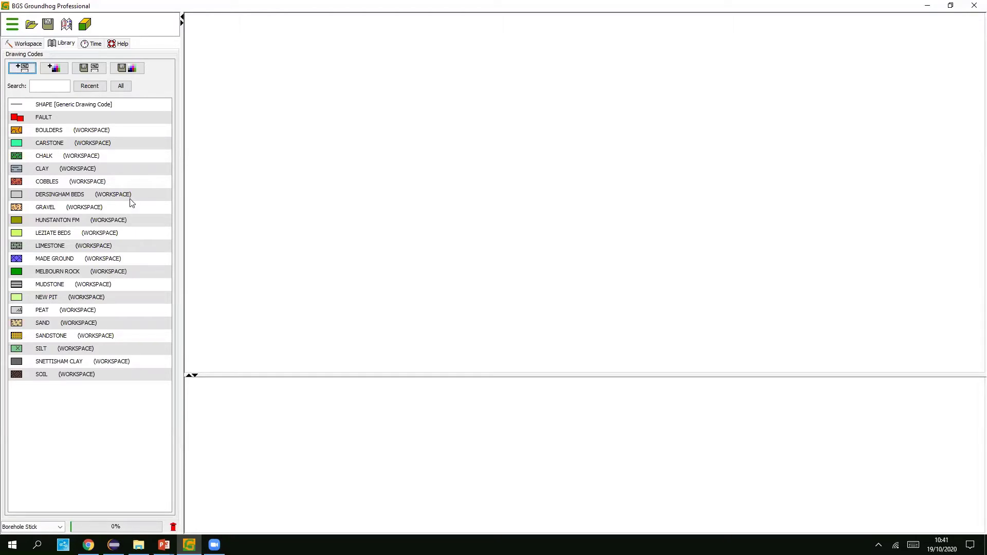
# - Load the sample project Example.gop from the Help welcome page
pyautogui.click(121, 44)
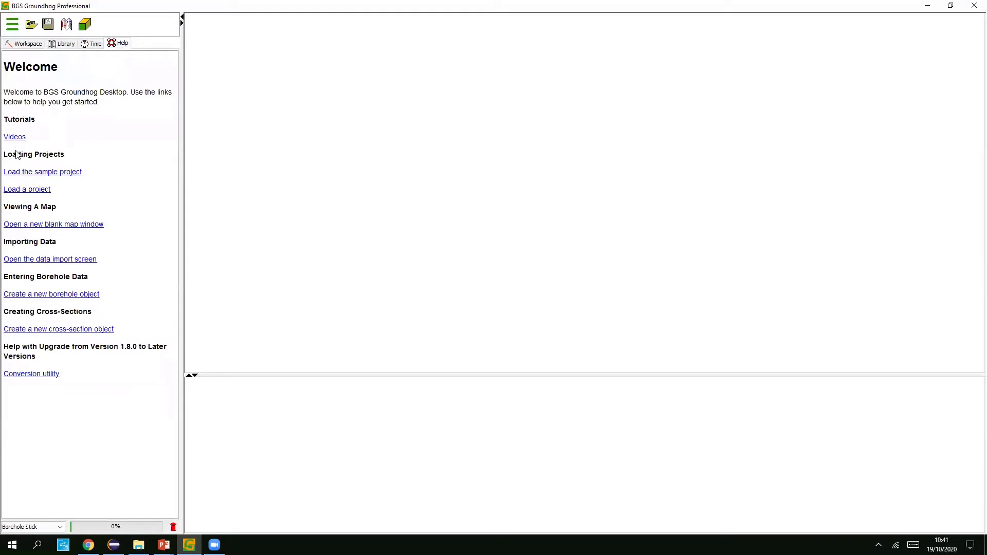
pyautogui.moveTo(27, 141); pyautogui.dragTo(6, 145)
pyautogui.click(56, 142)
pyautogui.moveTo(84, 173); pyautogui.dragTo(33, 173)
pyautogui.click(109, 167)
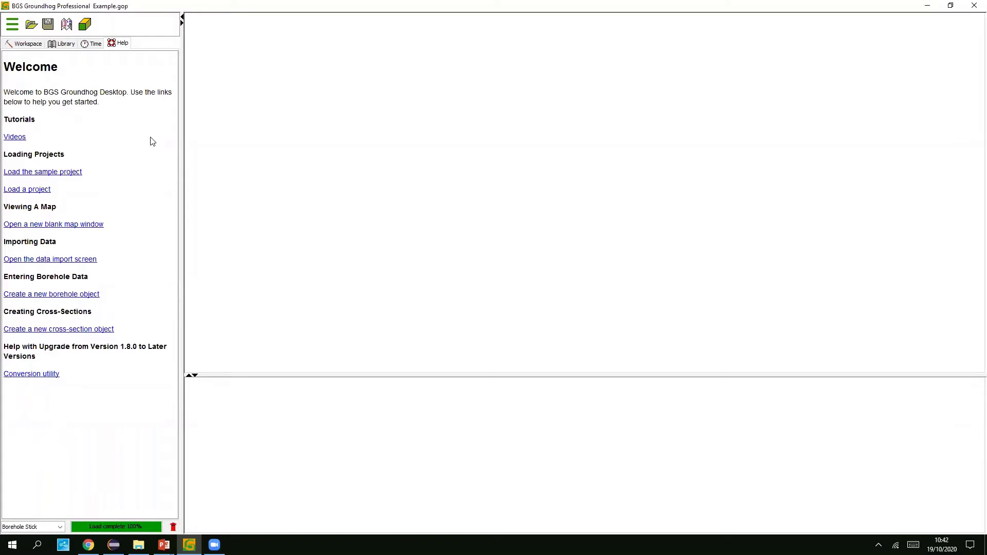
# - Open a new map window showing only the Topographic Basemap
pyautogui.click(24, 43)
pyautogui.click(11, 24)
pyautogui.moveTo(52, 97)
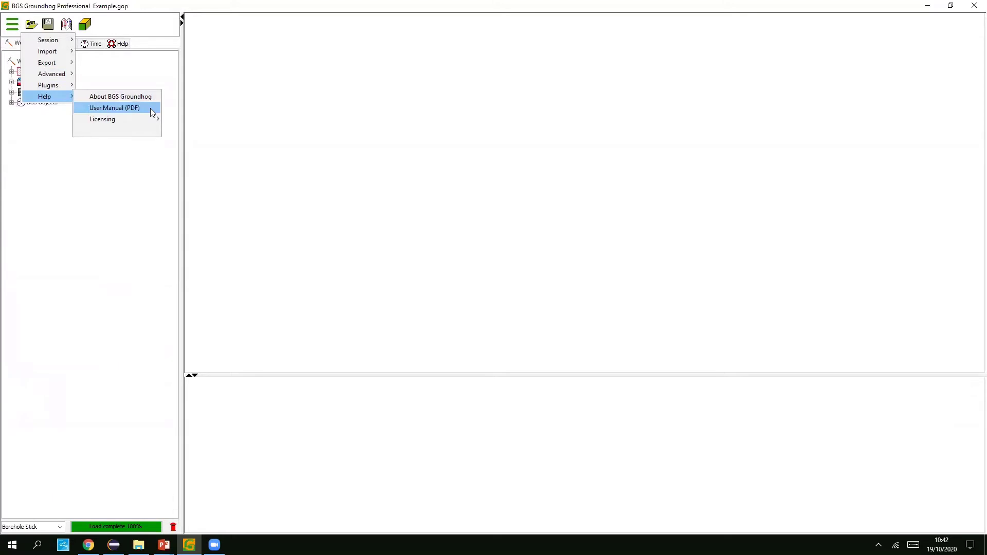
pyautogui.click(105, 205)
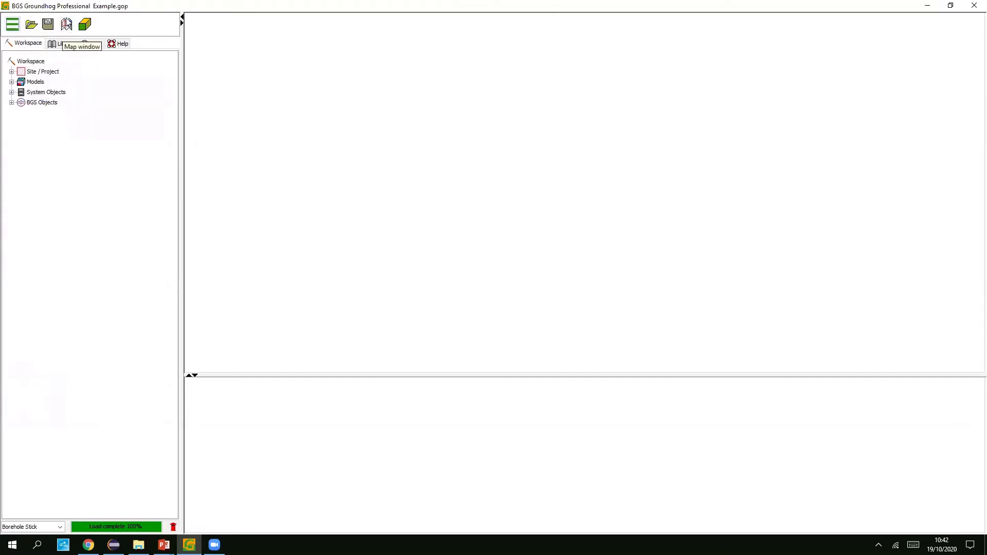
pyautogui.click(66, 24)
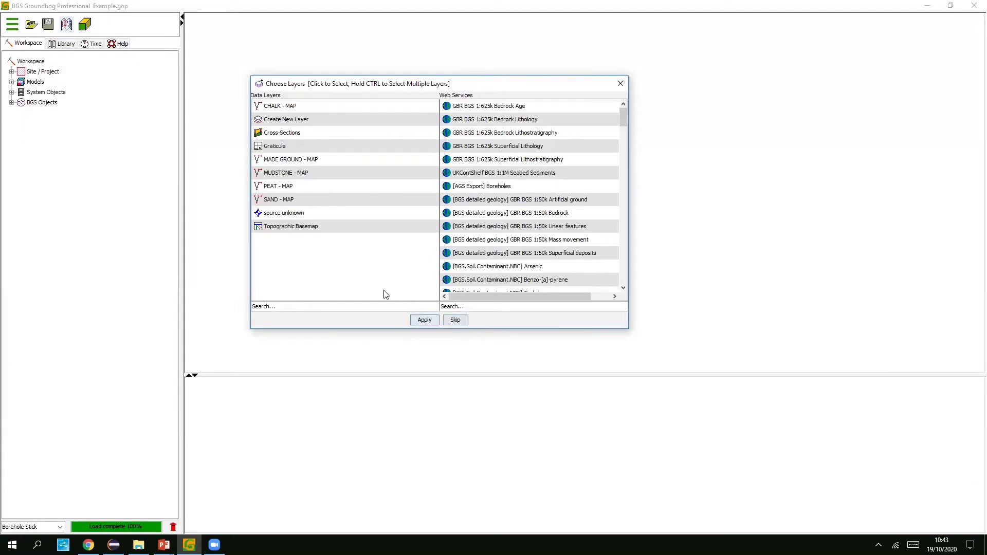
pyautogui.click(304, 225)
pyautogui.click(422, 319)
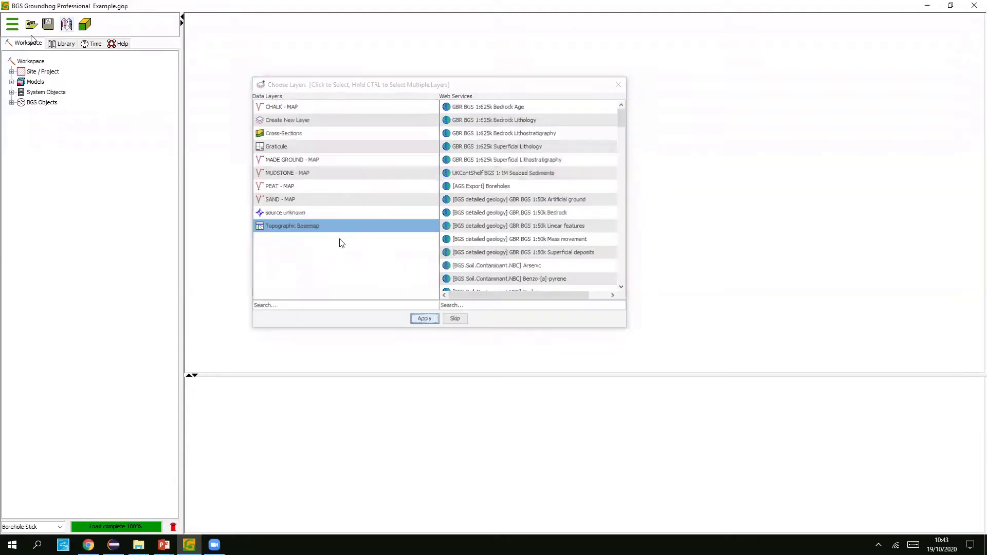
# - Remove the Topographic Basemap map and confirm the removal
pyautogui.click(10, 29)
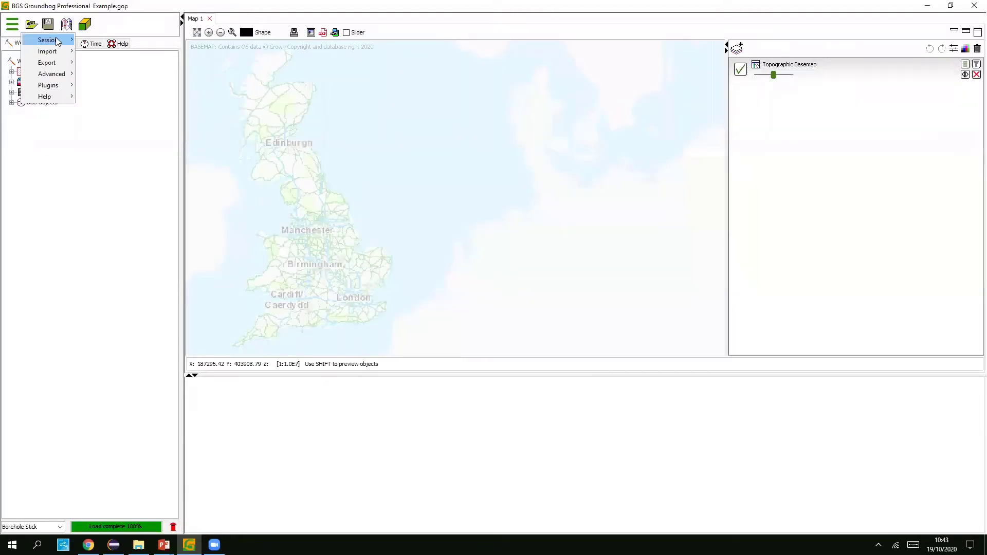
pyautogui.moveTo(56, 38)
pyautogui.click(123, 122)
pyautogui.click(471, 289)
# - Load the recent project Example Project 1.gop from the Session menu
pyautogui.click(12, 25)
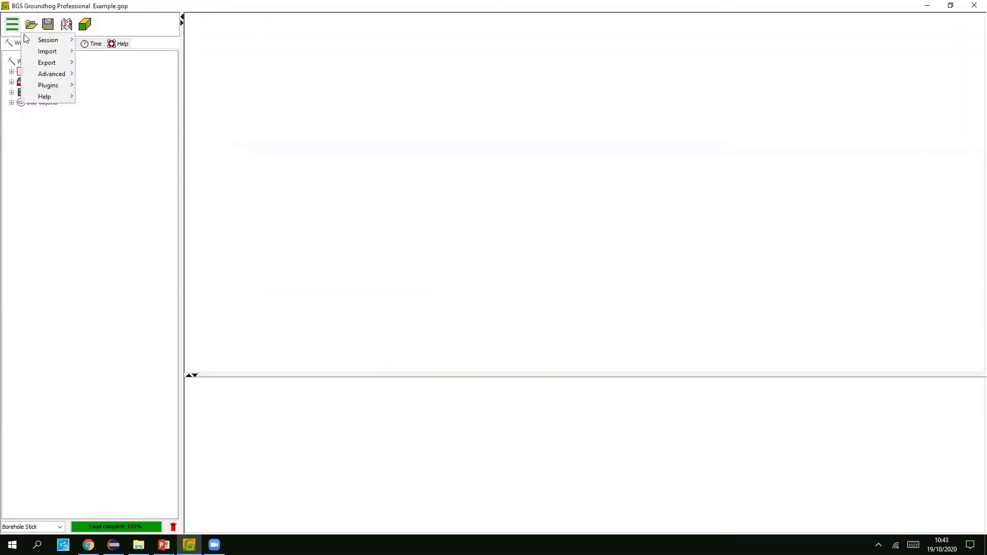
pyautogui.moveTo(48, 39)
pyautogui.moveTo(200, 52)
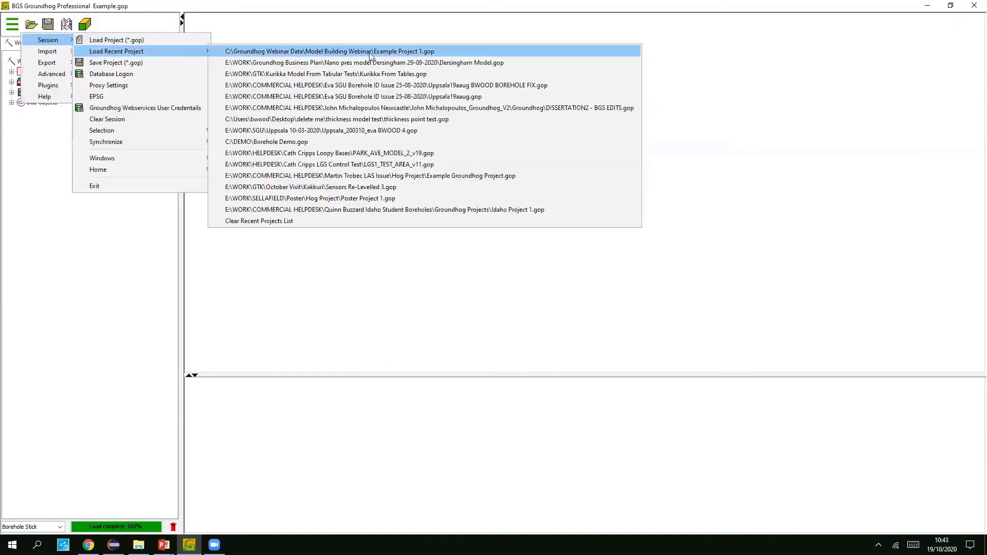
pyautogui.click(399, 52)
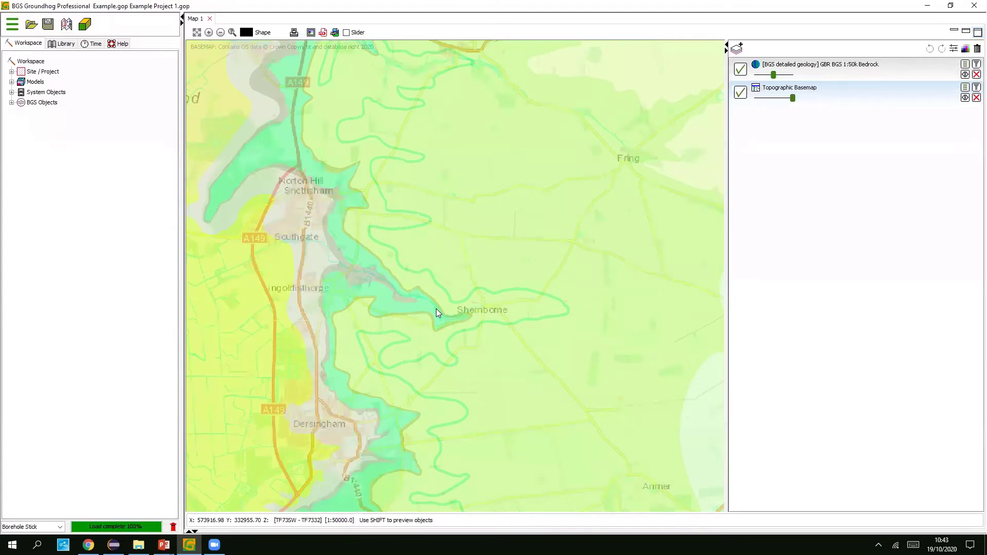
# - Zoom and pan Map 1 to frame Snettisham and Dersingham over the 1:50k bedrock geology
pyautogui.scroll(-1, 436, 312)
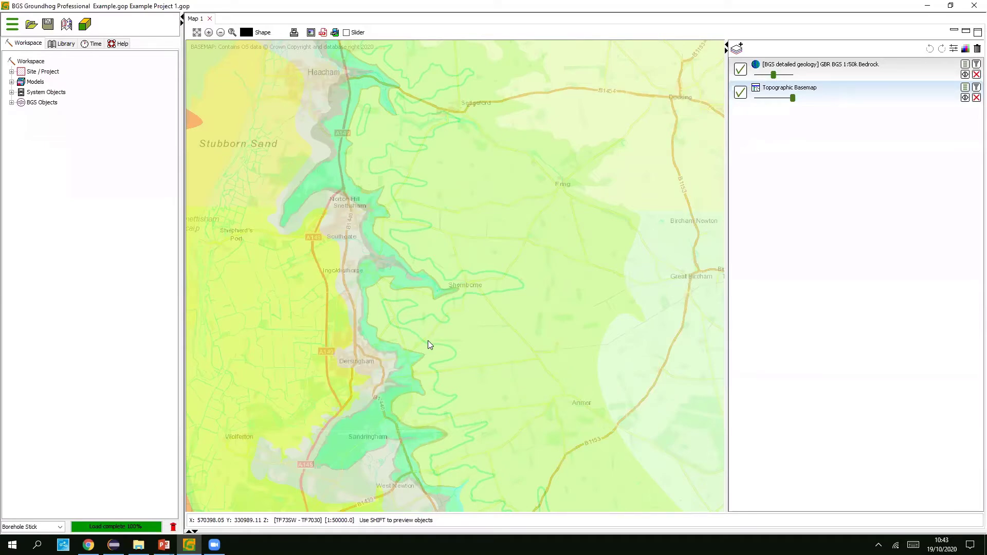
pyautogui.moveTo(446, 374); pyautogui.dragTo(440, 359)
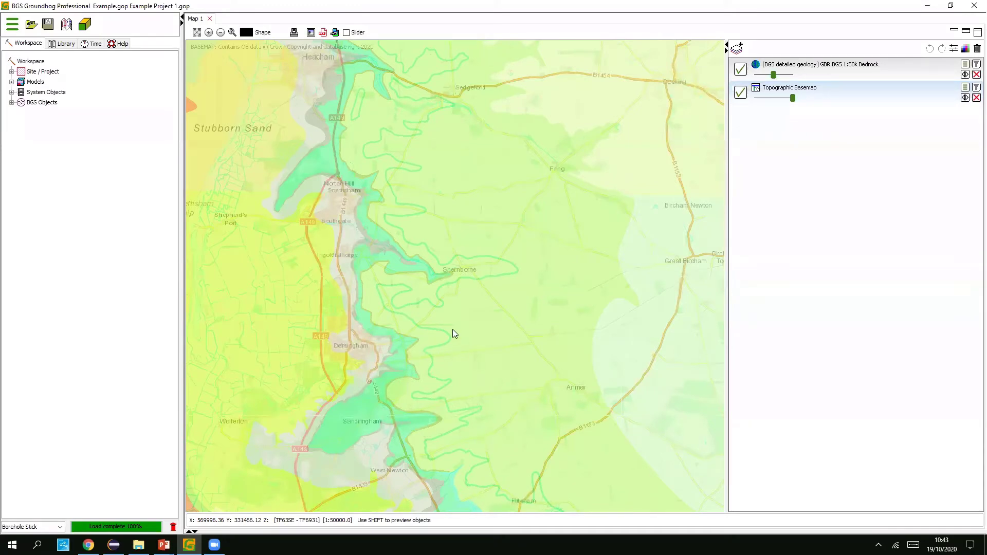
pyautogui.scroll(1, 457, 319)
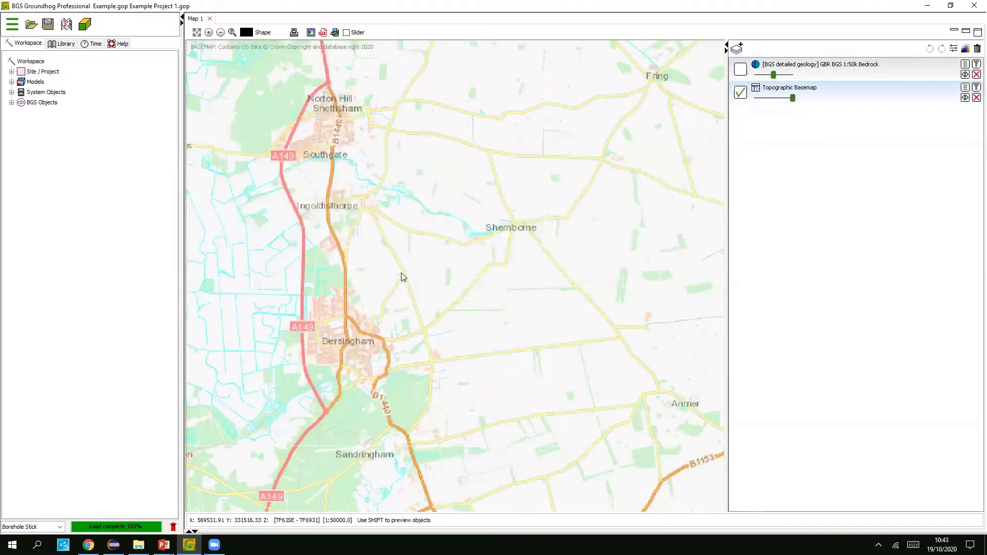
pyautogui.scroll(-3, 403, 281)
pyautogui.scroll(-3, 403, 280)
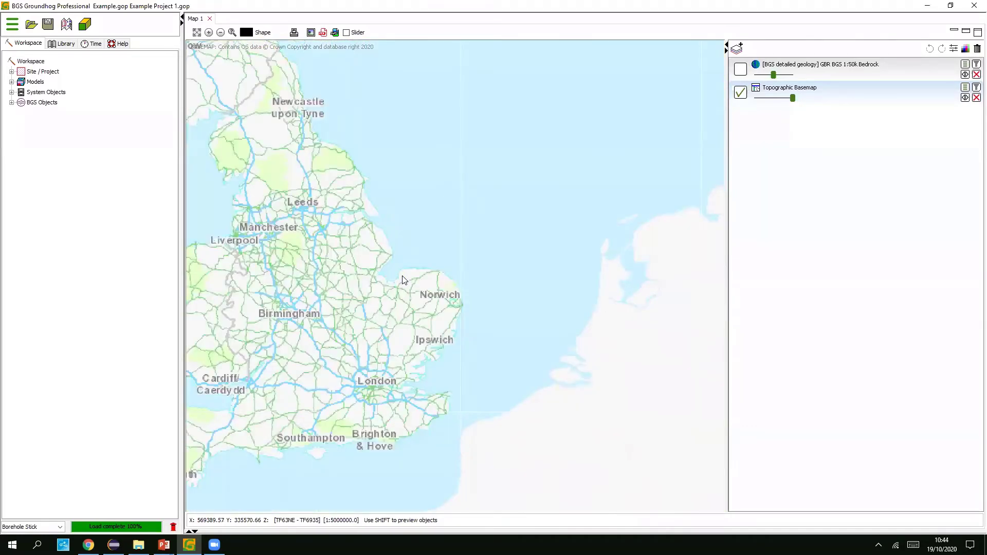
pyautogui.scroll(-1, 403, 281)
pyautogui.scroll(1, 403, 280)
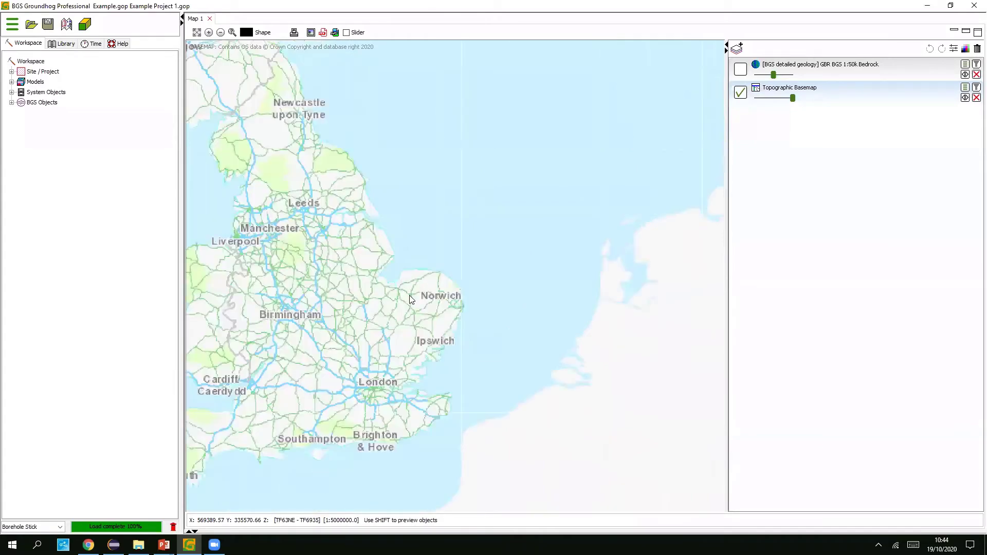
pyautogui.scroll(1, 409, 295)
pyautogui.scroll(2, 409, 295)
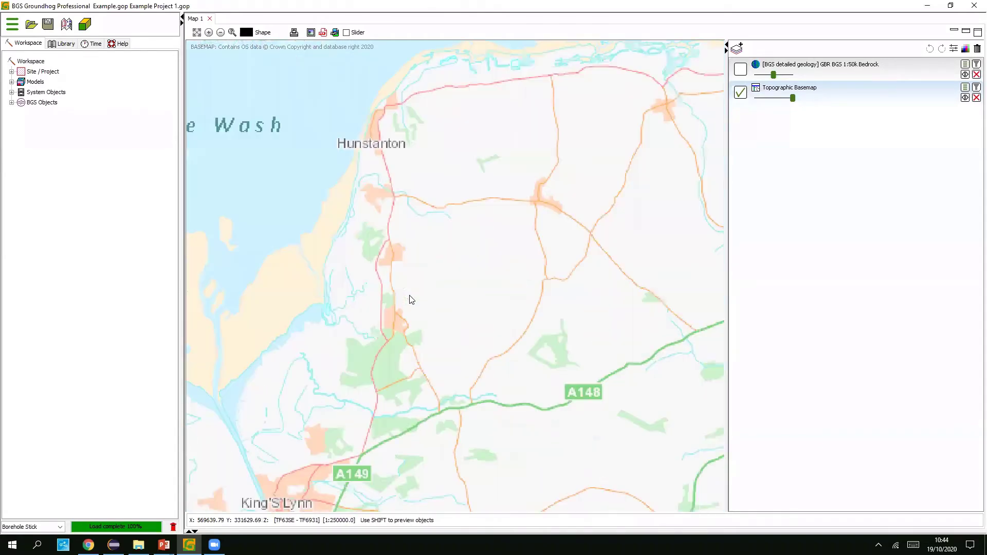
pyautogui.scroll(1, 419, 295)
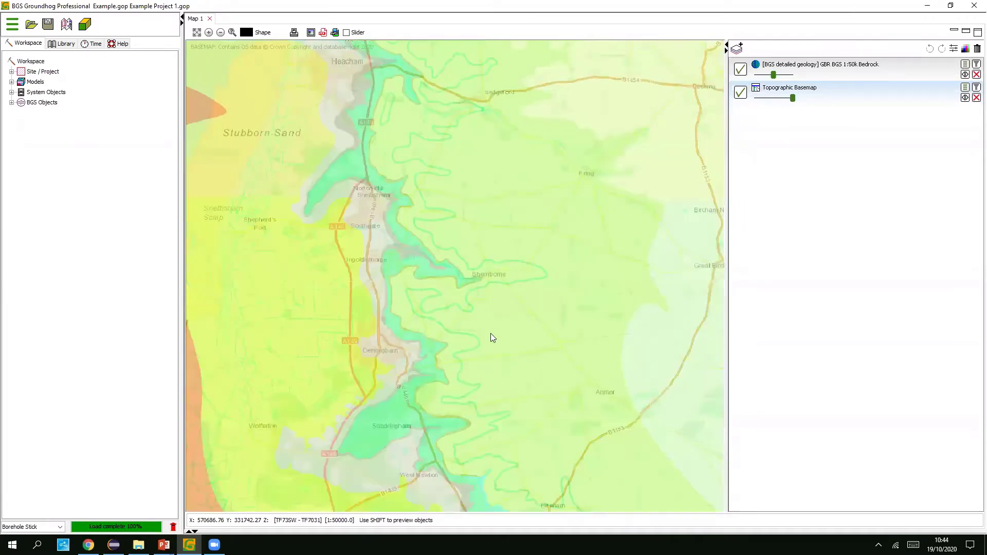
pyautogui.scroll(2, 491, 334)
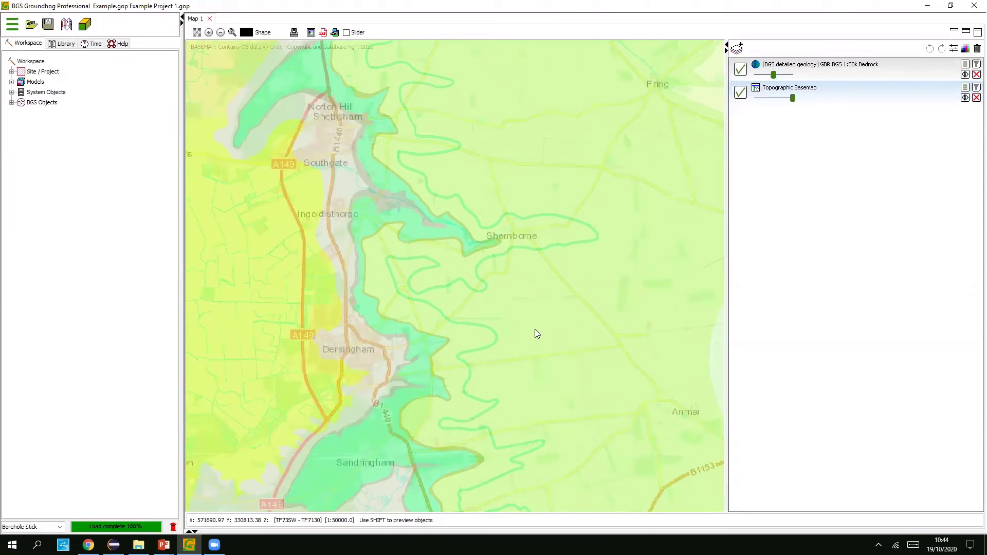
# - Expand Models and bring up the new-model option on Layer Models
pyautogui.click(11, 82)
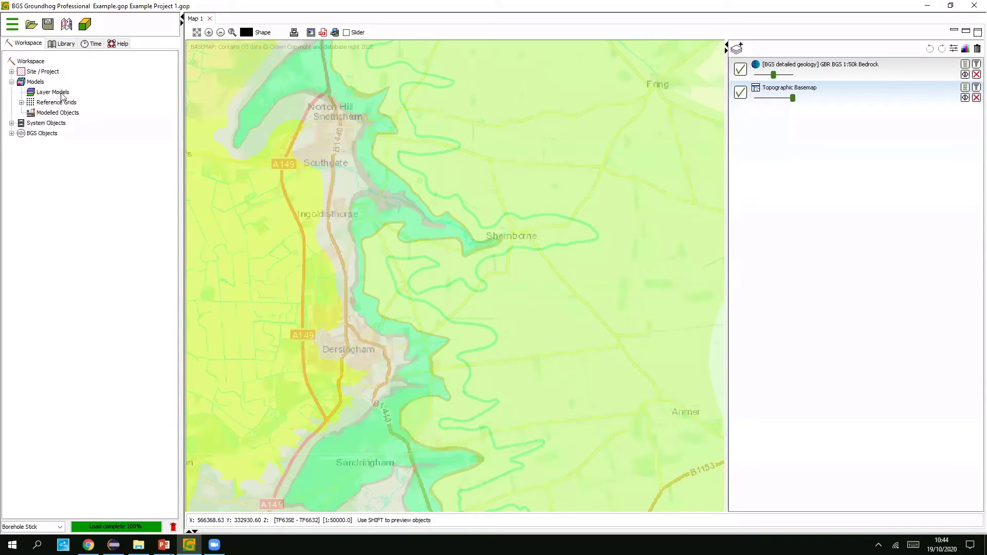
pyautogui.click(35, 84)
pyautogui.click(52, 93)
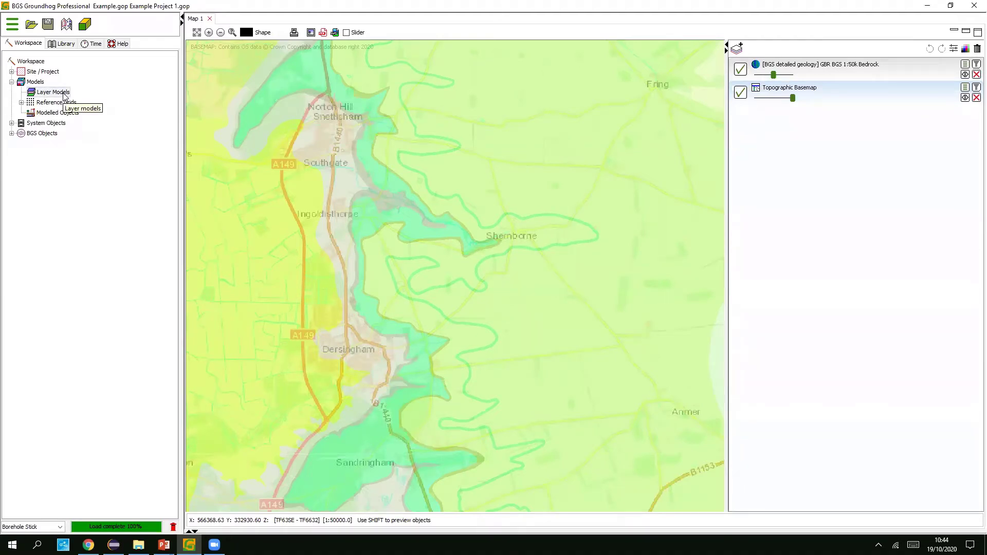
pyautogui.rightClick(65, 97)
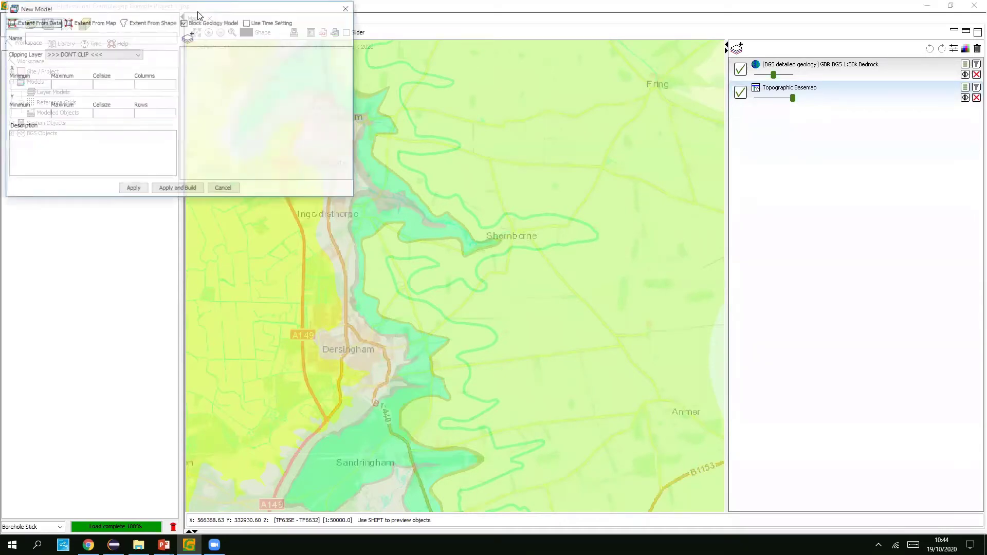
# - Take the model's X/Y extent from the current map view and name it 'Demo Model'
pyautogui.moveTo(198, 15); pyautogui.dragTo(460, 144)
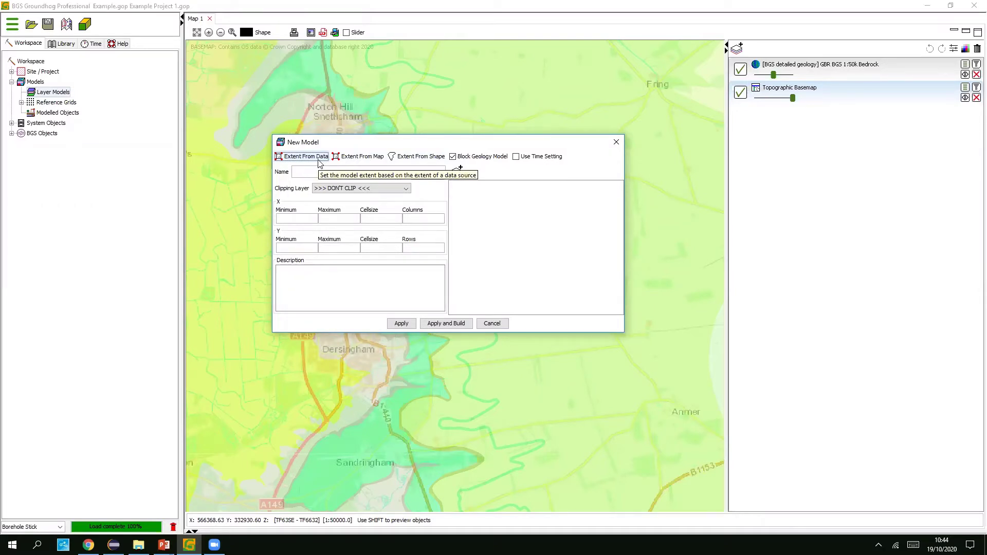
pyautogui.click(363, 160)
pyautogui.moveTo(311, 219); pyautogui.dragTo(266, 217)
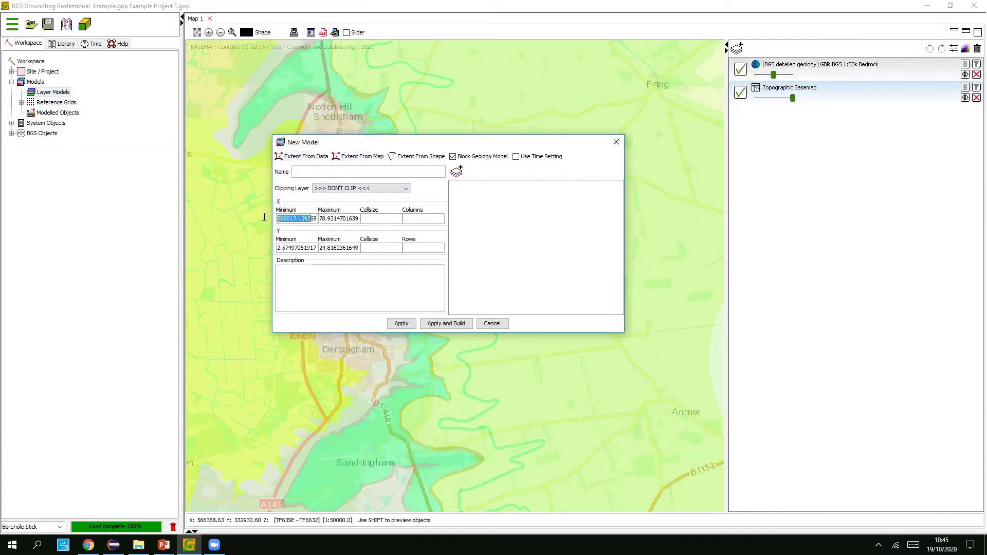
pyautogui.moveTo(359, 219); pyautogui.dragTo(272, 250)
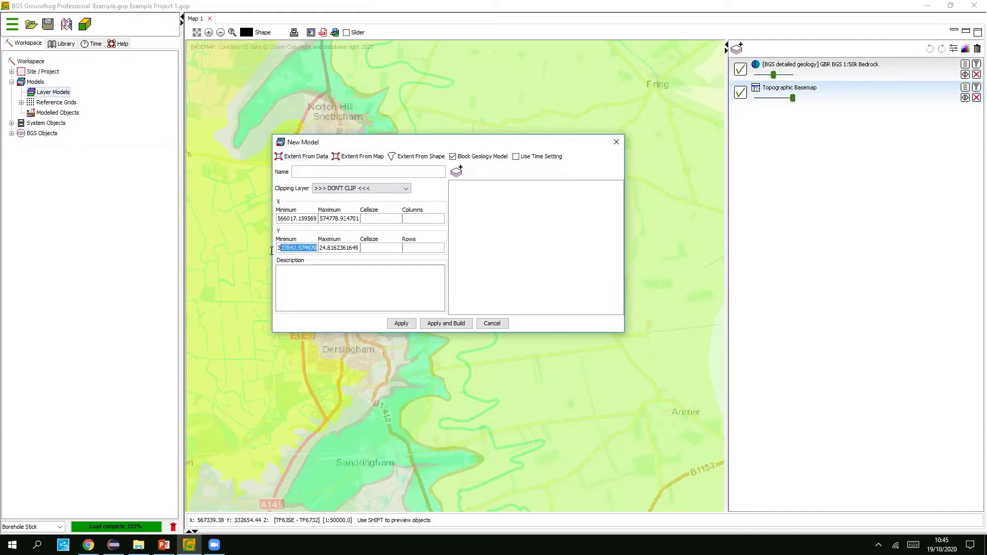
pyautogui.moveTo(337, 248); pyautogui.dragTo(311, 245)
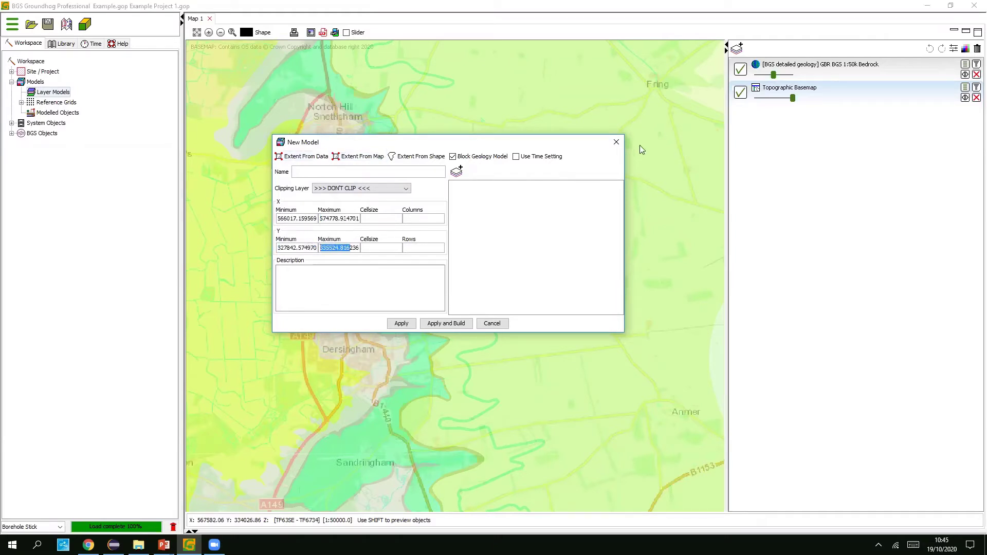
pyautogui.click(418, 170)
pyautogui.write('Demo Model')
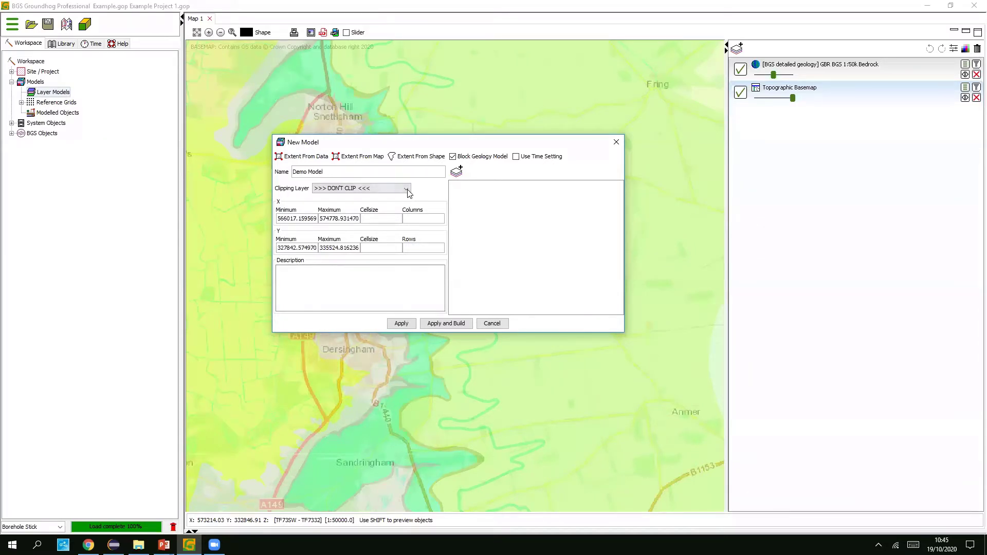
# - Clip Demo Model to OS Open Data DTM 50m with X cell size 100, apply, and select it
pyautogui.click(409, 193)
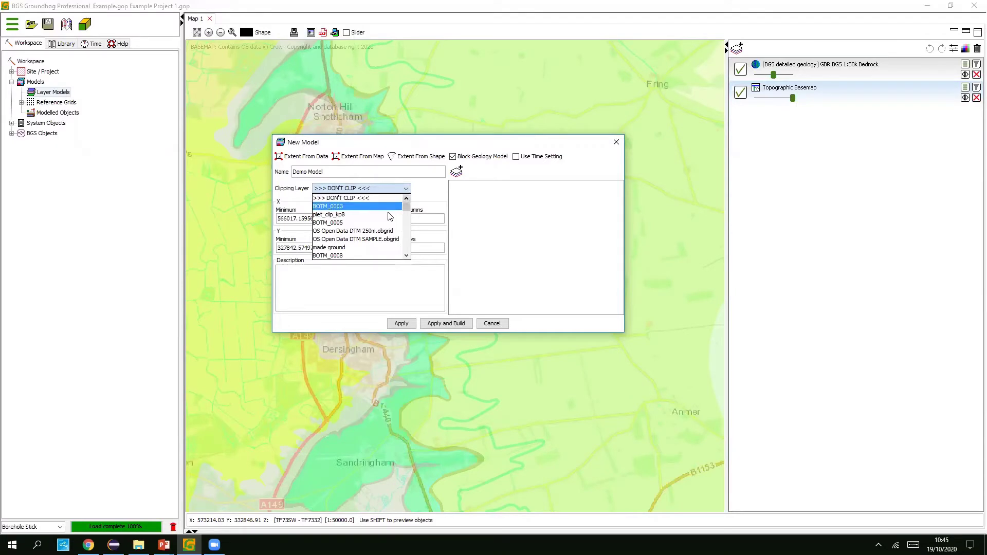
pyautogui.scroll(-5, 368, 224)
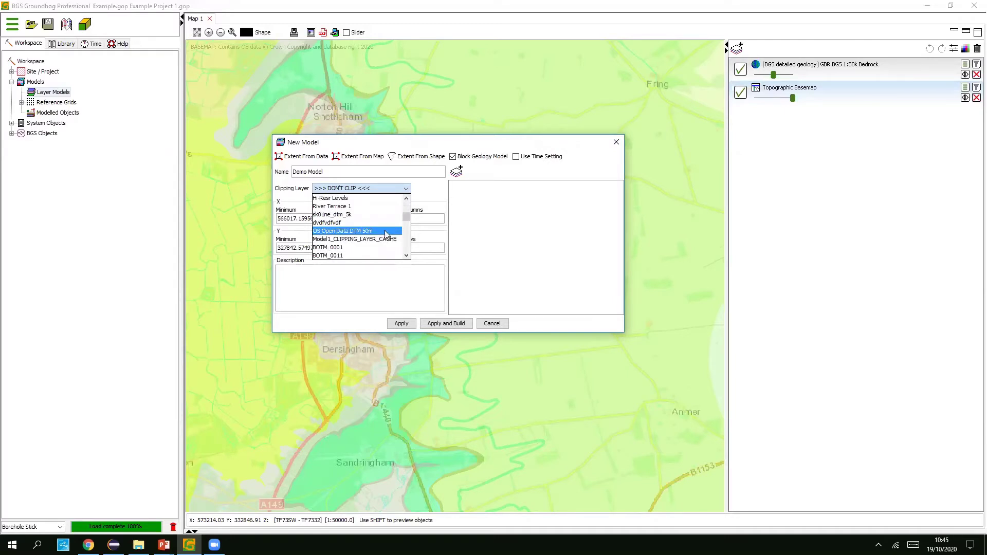
pyautogui.click(386, 233)
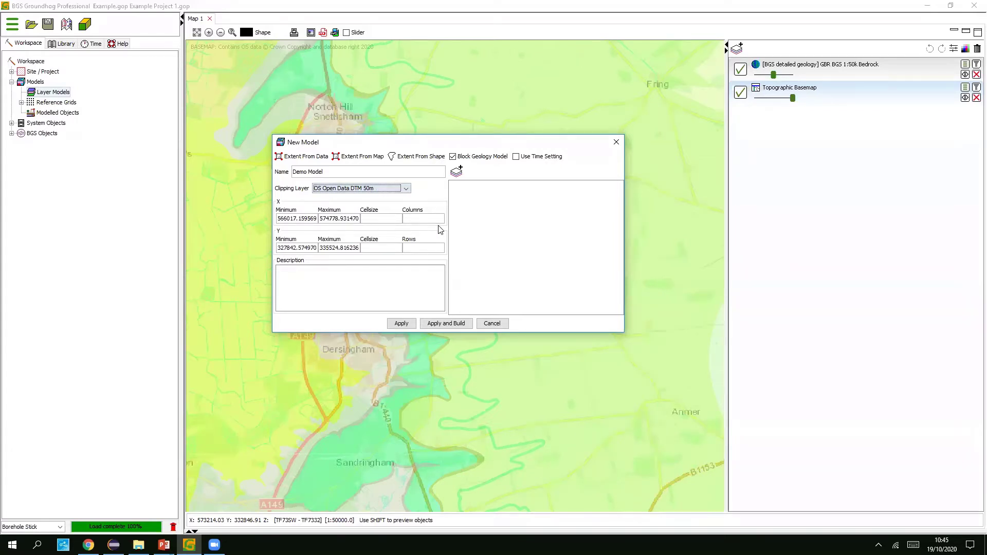
pyautogui.click(374, 220)
pyautogui.write('100')
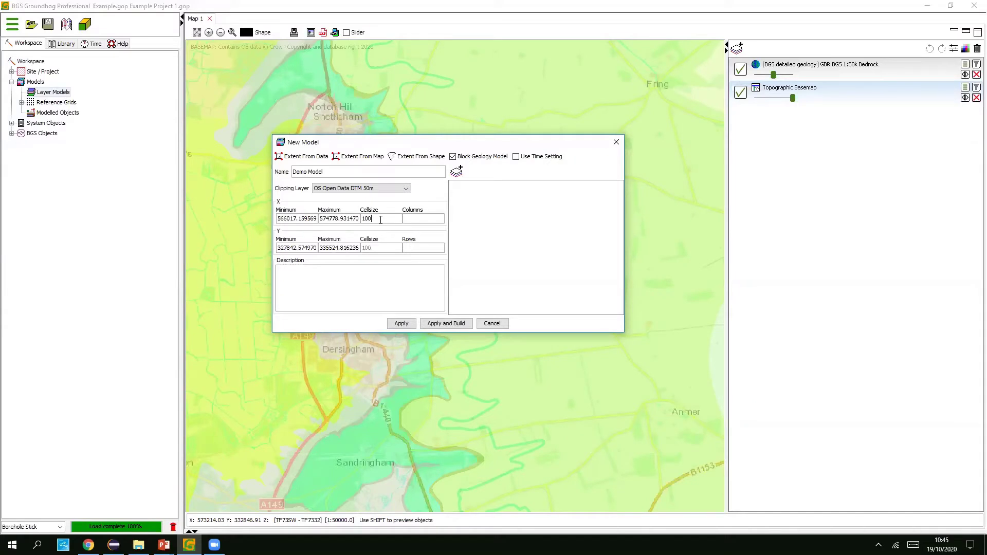
pyautogui.doubleClick(369, 220)
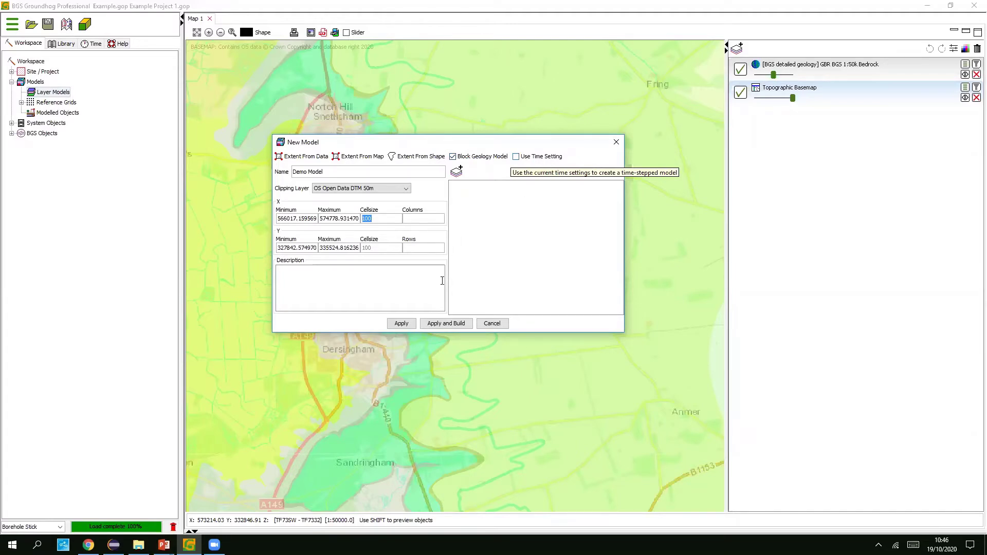
pyautogui.click(402, 323)
pyautogui.click(62, 104)
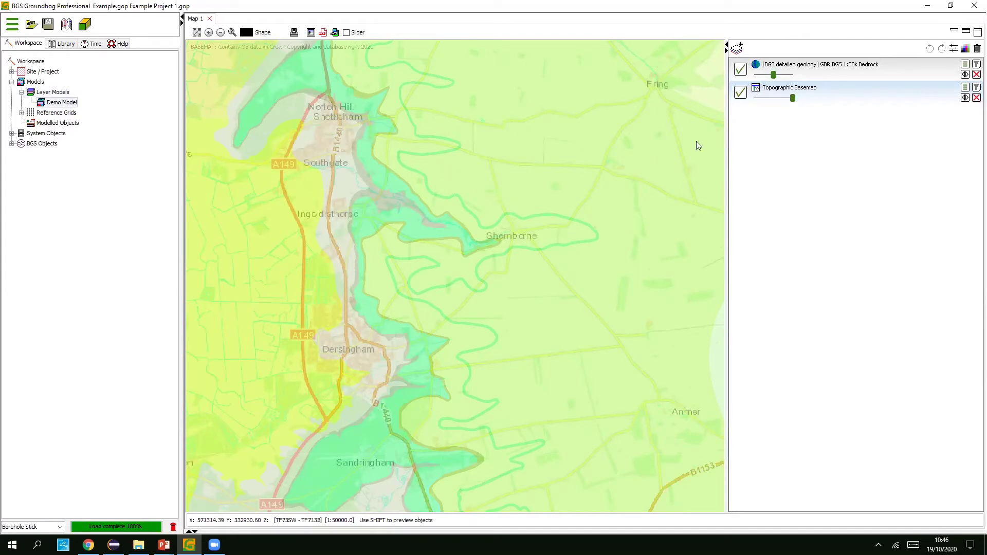
# - Add Demo Model from Data Layers to Map 1 and zoom out to see its outline
pyautogui.click(737, 49)
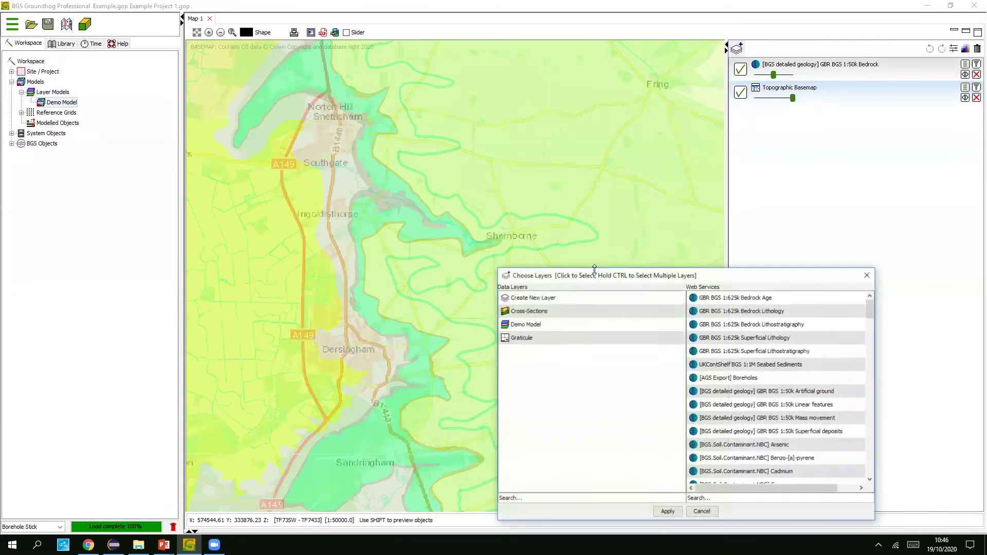
pyautogui.click(524, 326)
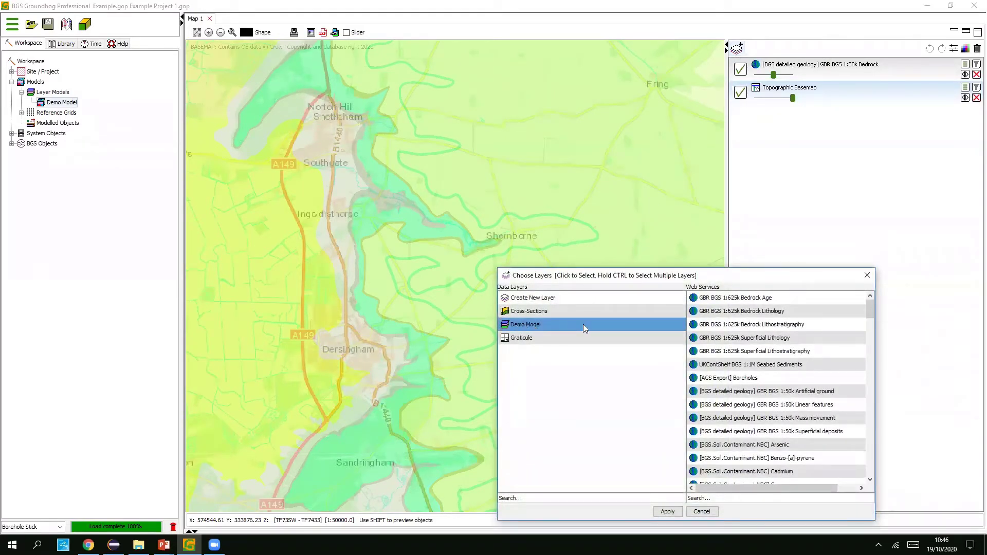
pyautogui.click(667, 511)
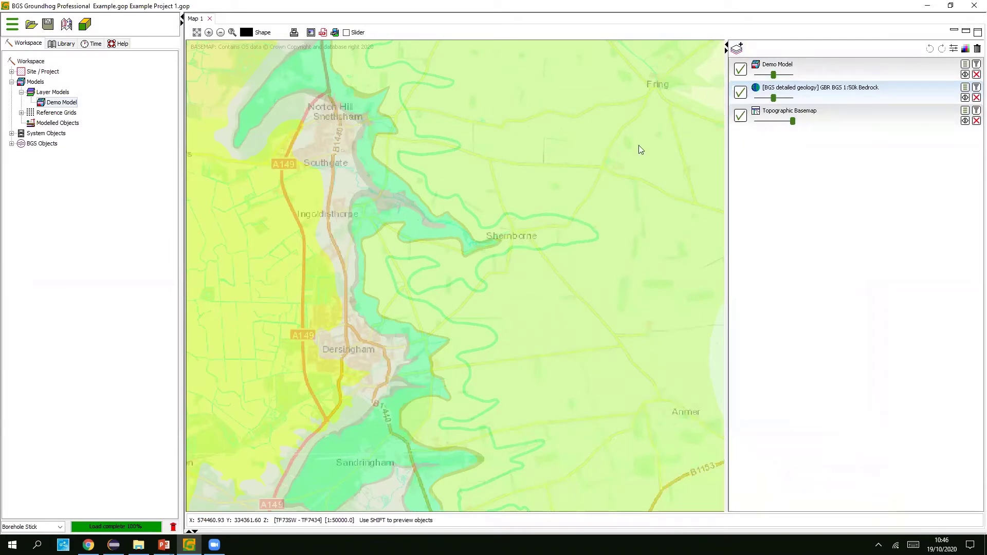
pyautogui.scroll(-1, 473, 243)
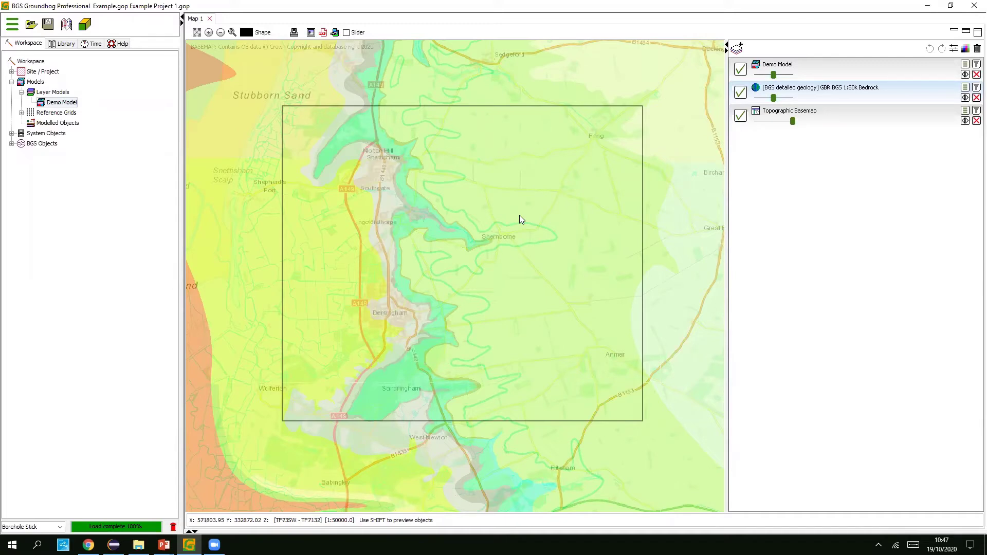
pyautogui.click(965, 64)
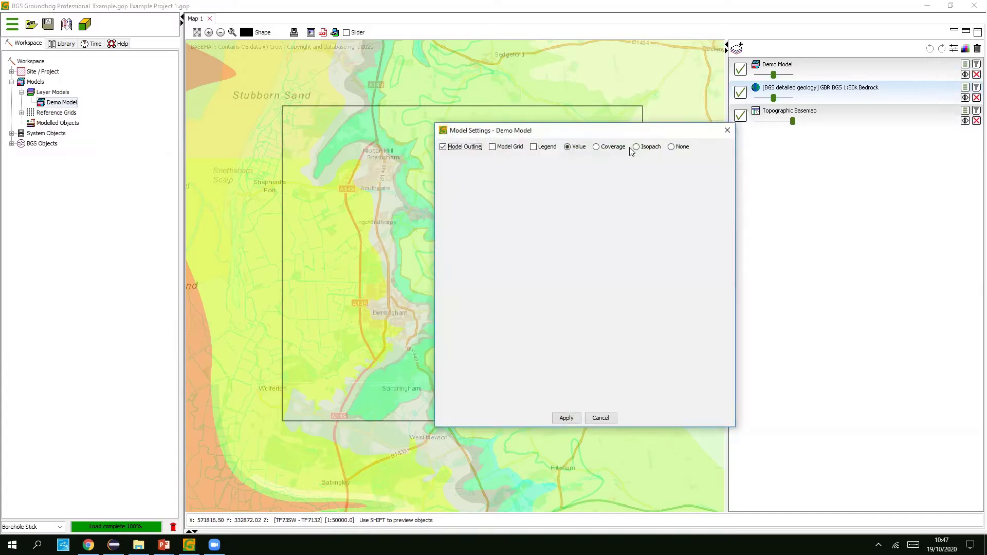
pyautogui.click(493, 148)
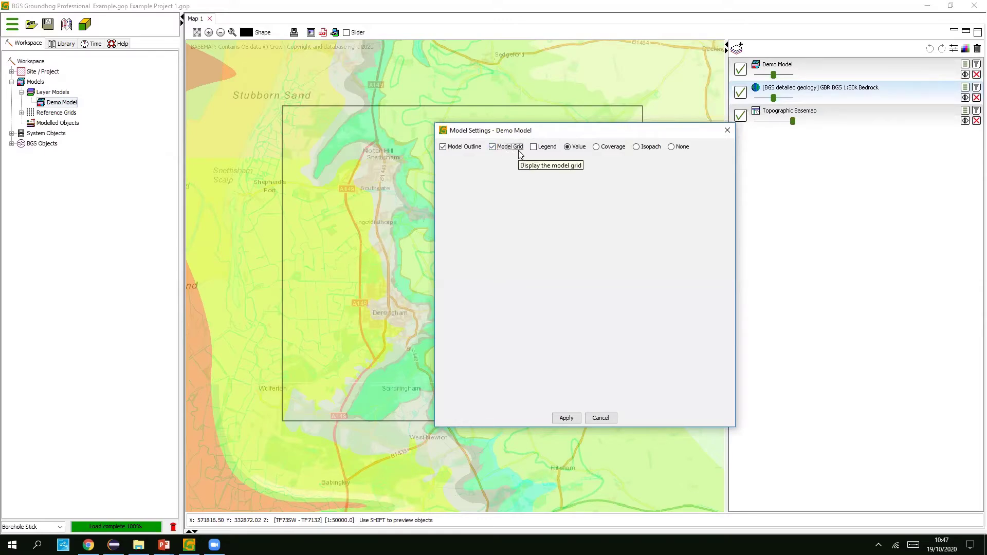
pyautogui.click(565, 417)
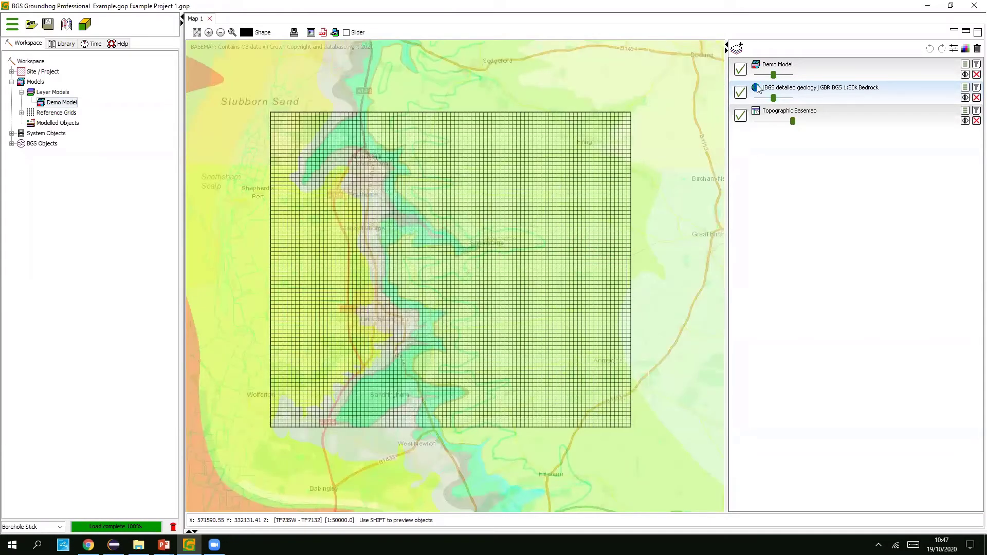
pyautogui.click(965, 64)
pyautogui.click(508, 147)
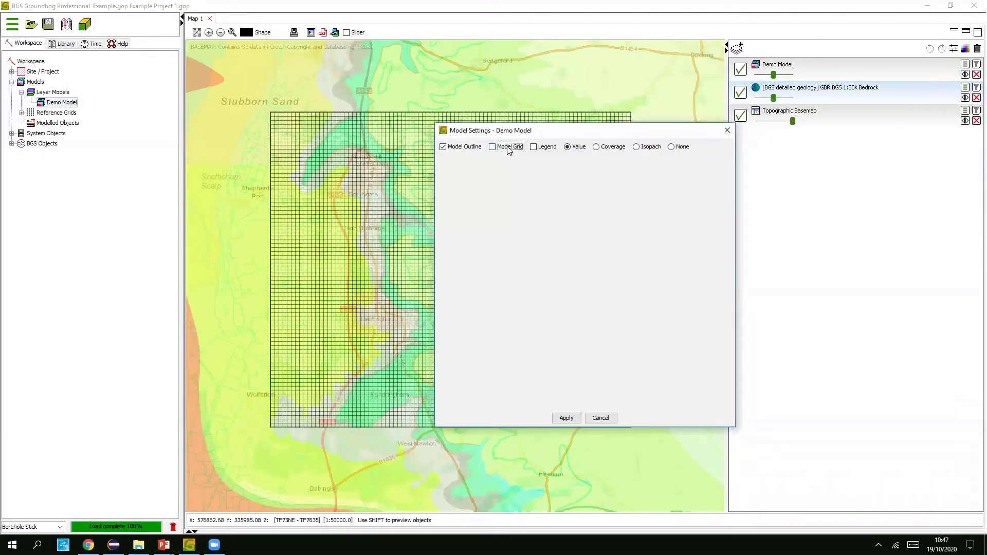
pyautogui.click(567, 419)
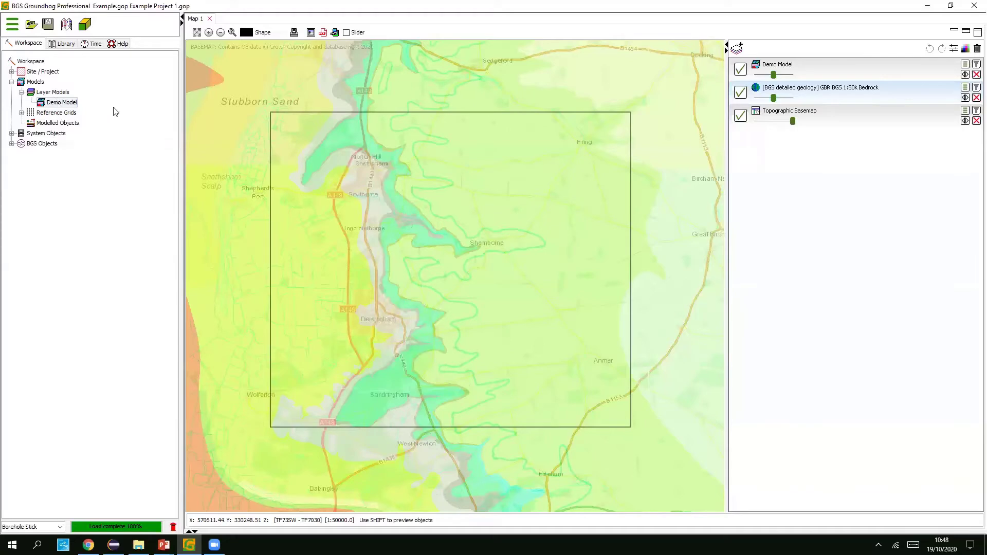
# - Recentre the map on the model area and bring up Demo Model's context menu
pyautogui.rightClick(61, 105)
pyautogui.click(137, 202)
pyautogui.scroll(2, 391, 291)
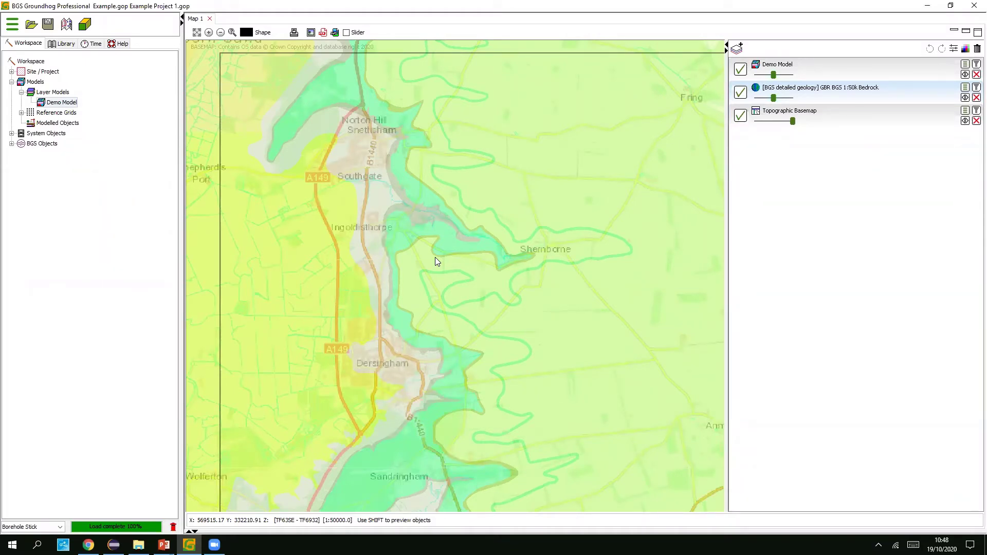
pyautogui.moveTo(431, 293); pyautogui.dragTo(407, 274)
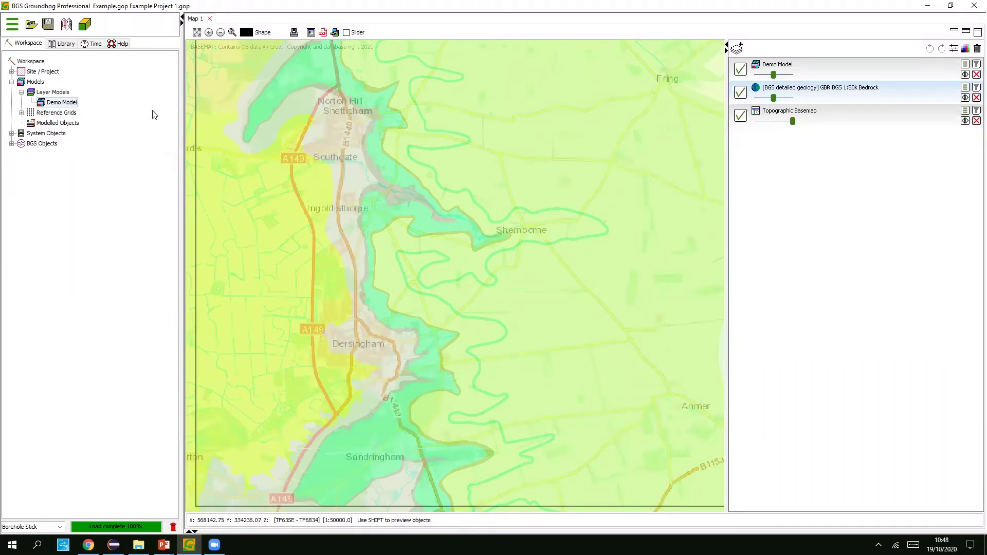
pyautogui.rightClick(71, 102)
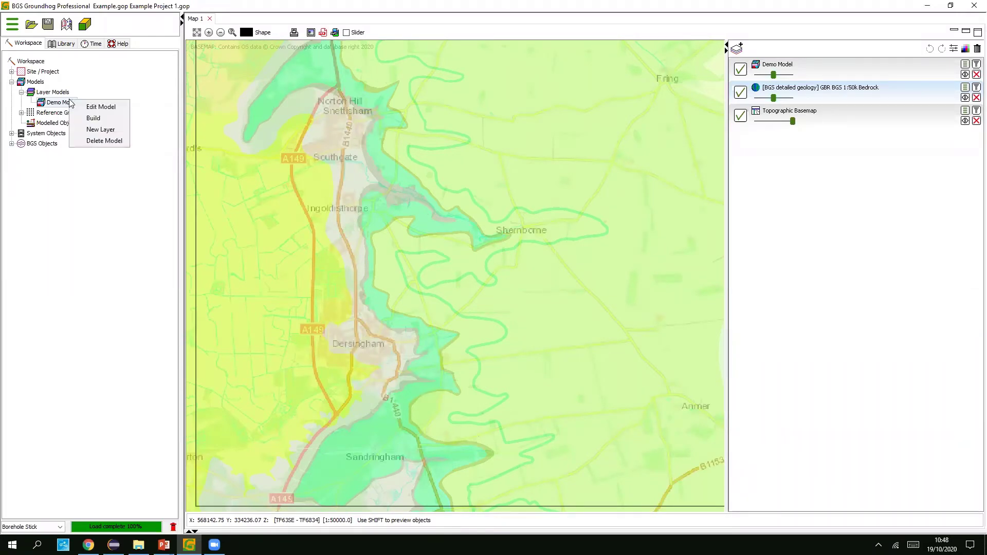
# - Edit Demo Model and create a new layer in it
pyautogui.click(102, 106)
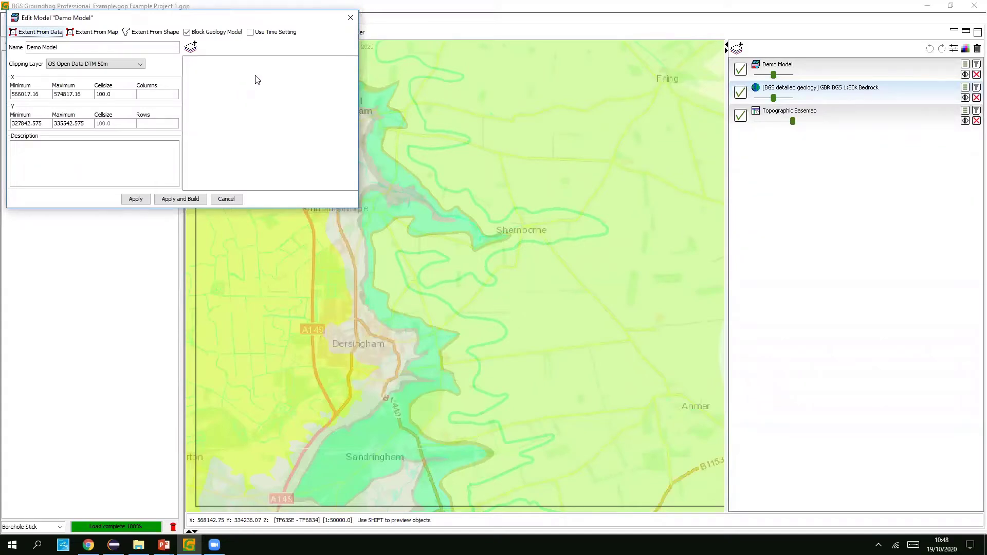
pyautogui.click(191, 50)
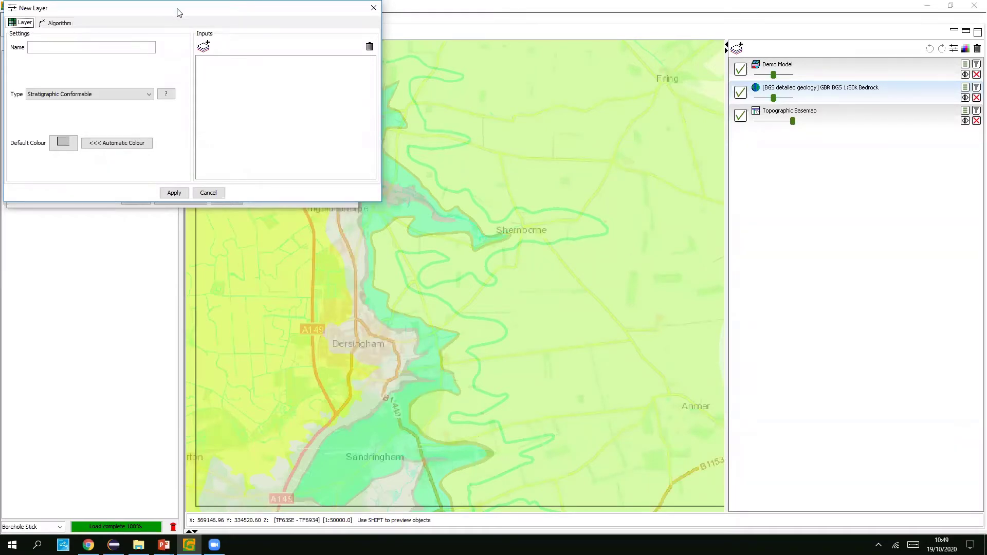
# - Name the new layer CARSTONE FORMATION
pyautogui.moveTo(178, 11); pyautogui.dragTo(195, 31)
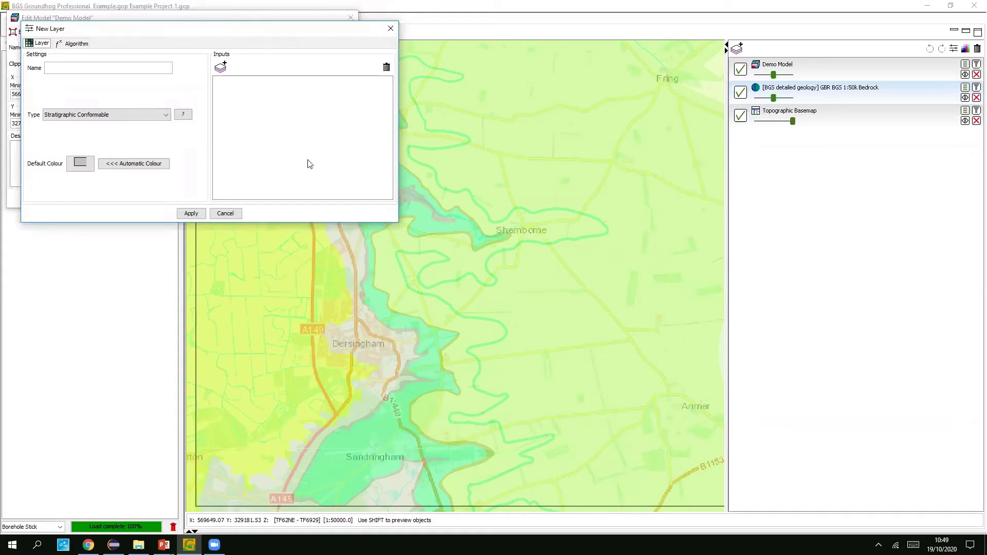
pyautogui.moveTo(163, 29); pyautogui.dragTo(161, 28)
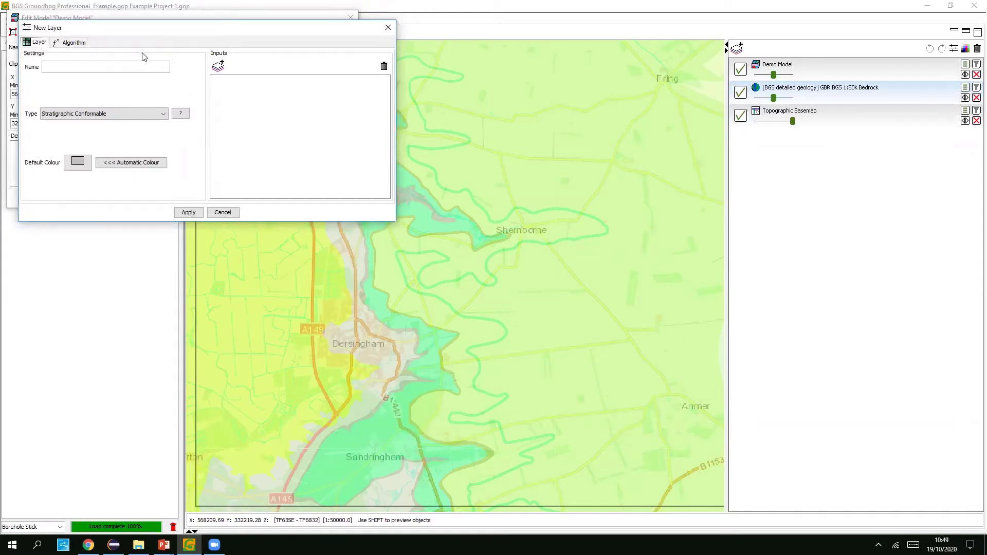
pyautogui.click(136, 66)
pyautogui.write('CARS')
pyautogui.write('TONE')
pyautogui.press('BackSpace')
pyautogui.write('NE FORMATION')
pyautogui.moveTo(143, 33); pyautogui.dragTo(136, 24)
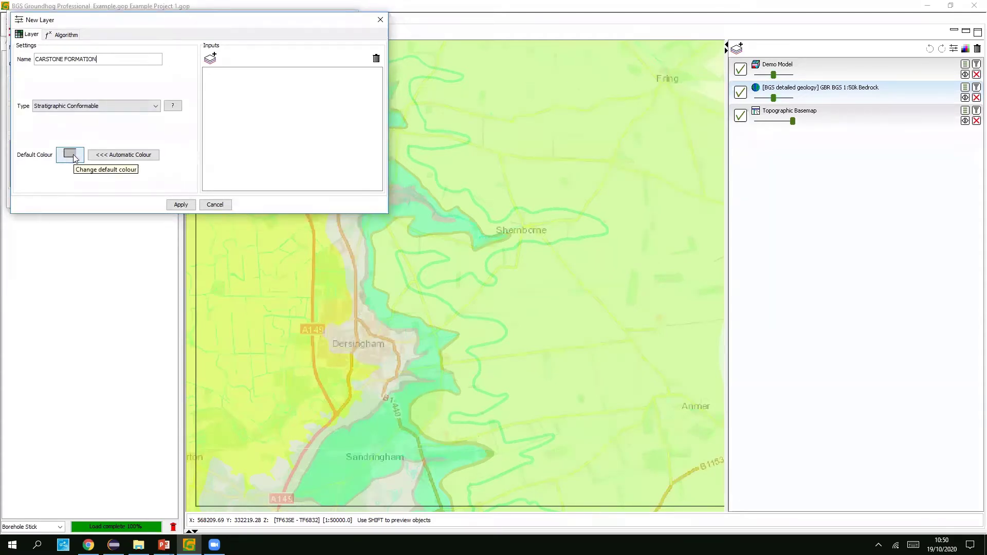
# - Set the layer's default colour to bright green and begin adding a layer input
pyautogui.click(72, 155)
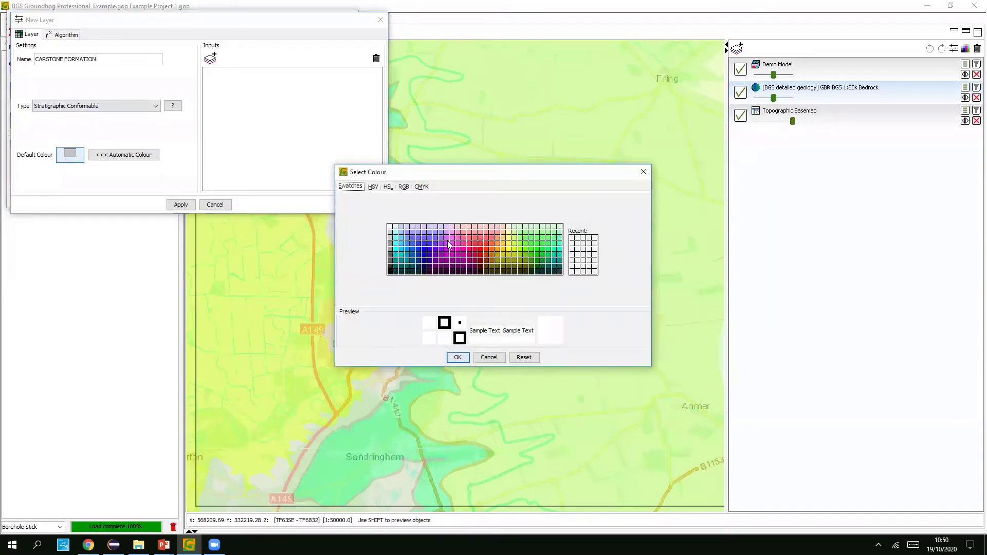
pyautogui.click(489, 357)
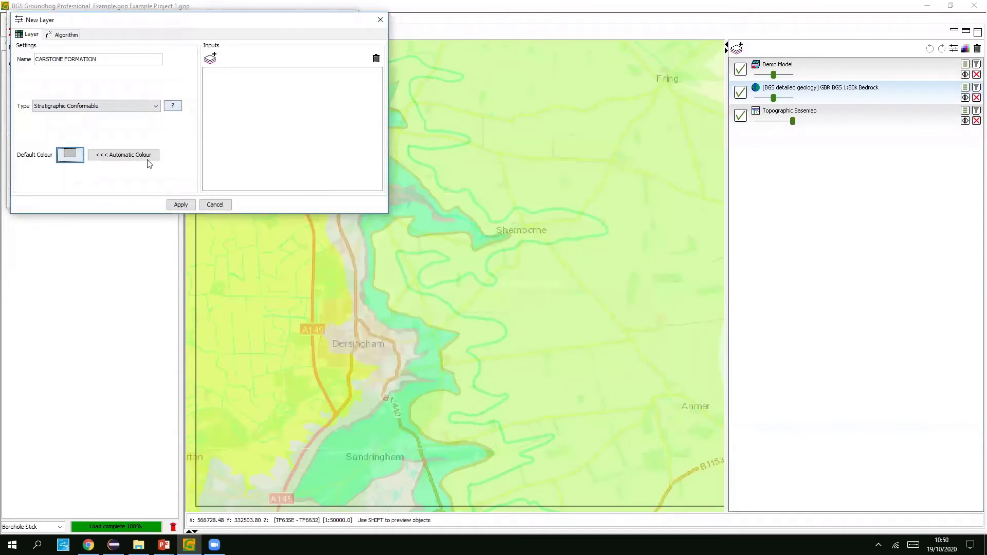
pyautogui.click(118, 157)
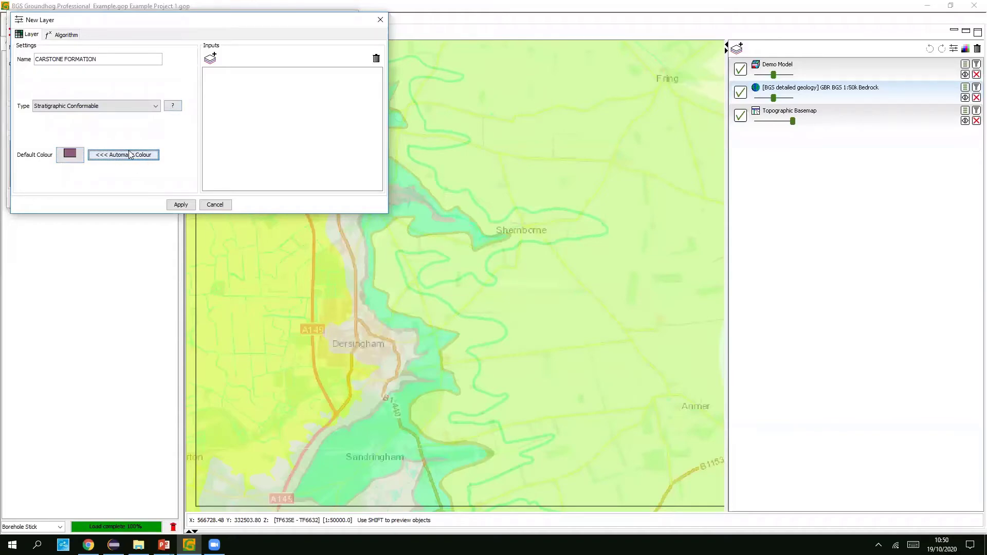
pyautogui.click(75, 158)
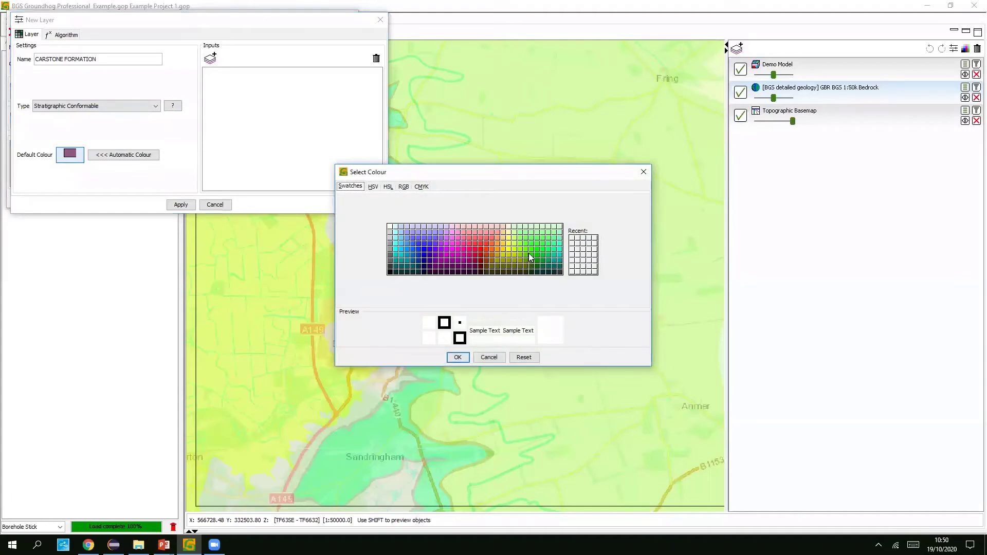
pyautogui.click(525, 249)
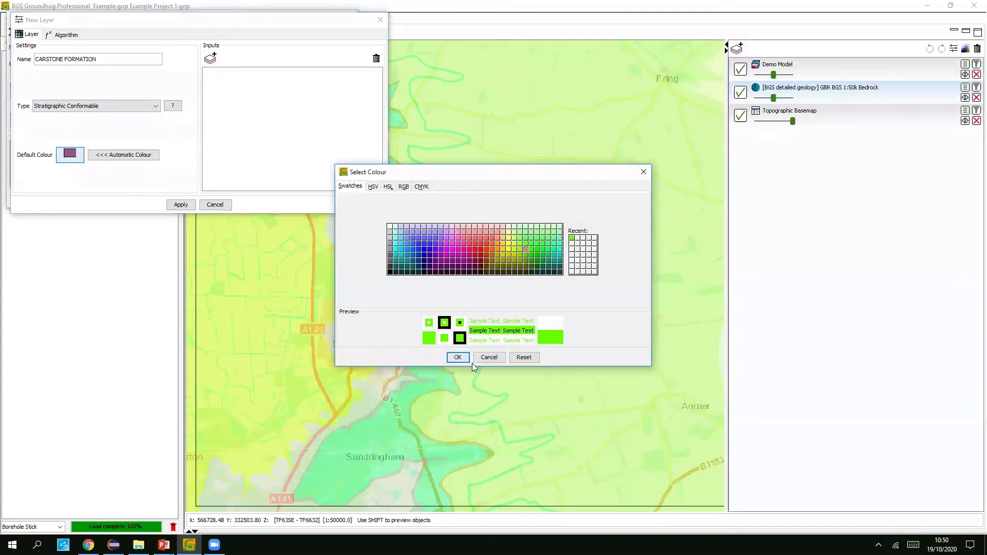
pyautogui.click(458, 358)
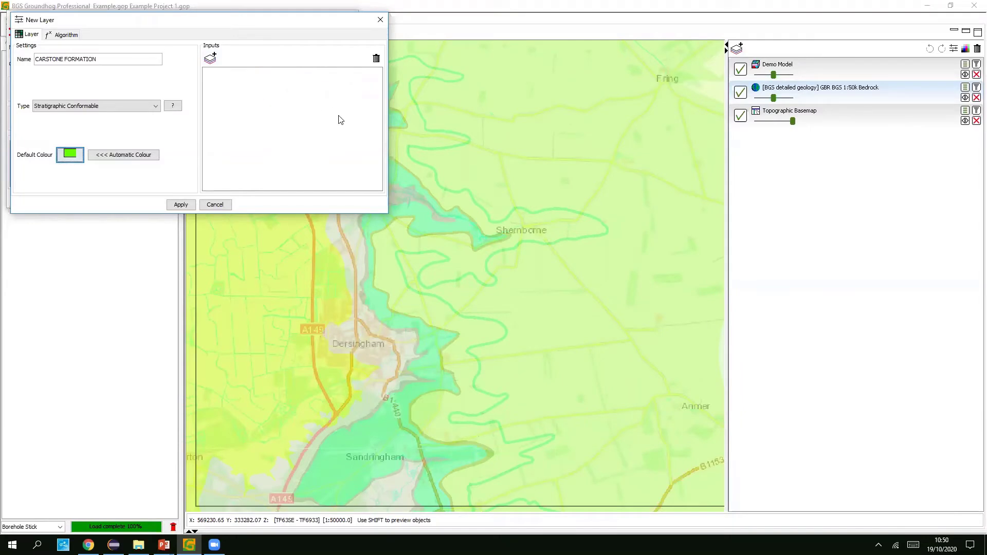
pyautogui.click(211, 60)
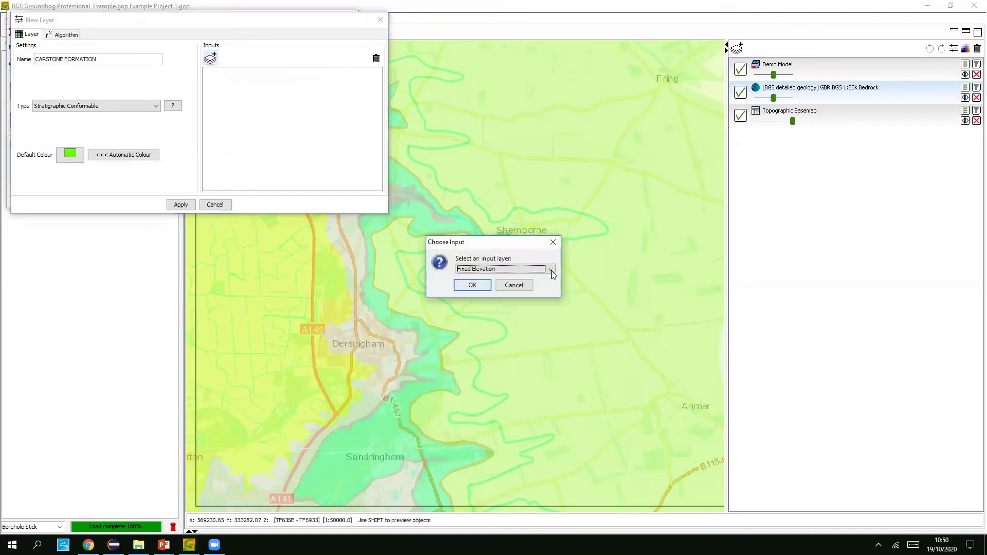
# - Add a Fixed Dip/Azimuth input of 0.5/75 at a map point north of Dersingham
pyautogui.click(551, 269)
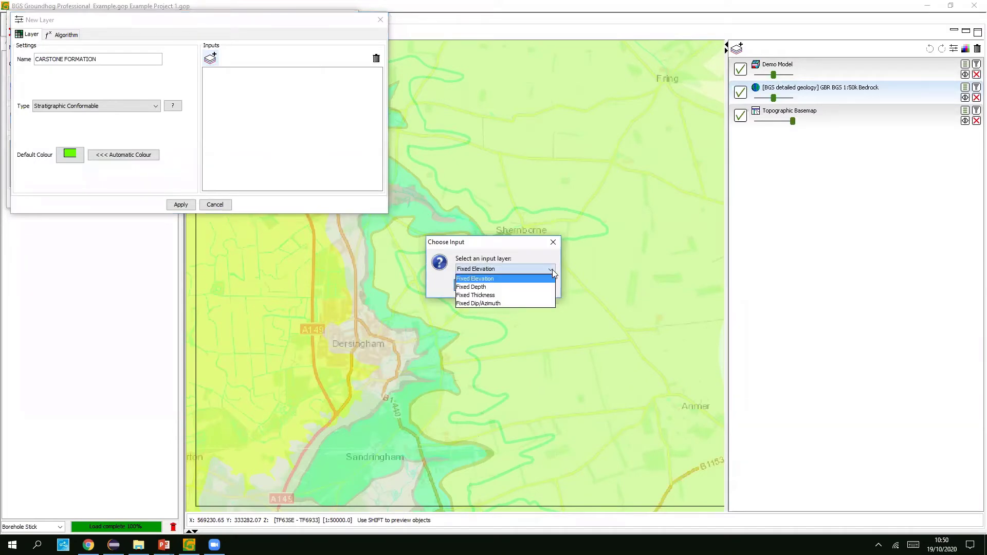
pyautogui.click(510, 304)
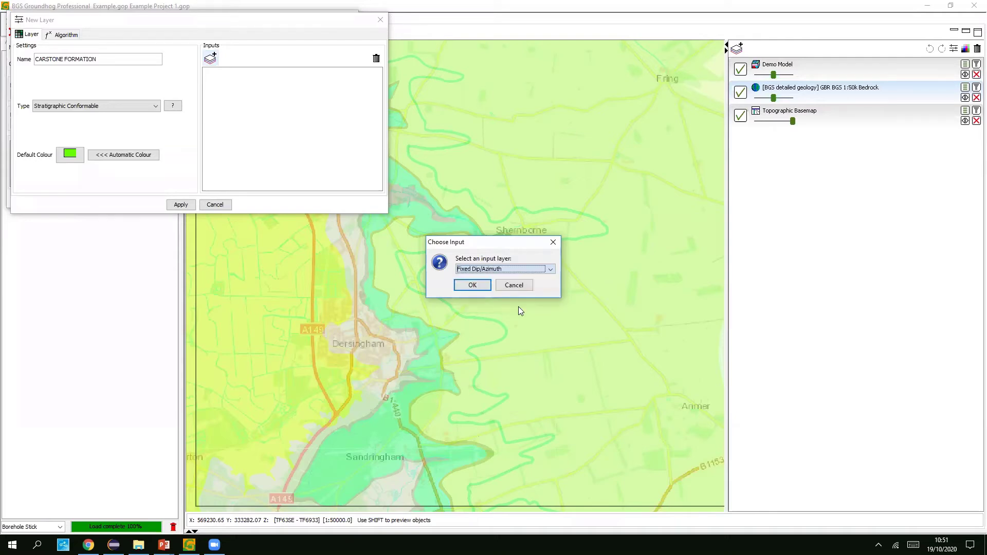
pyautogui.click(478, 285)
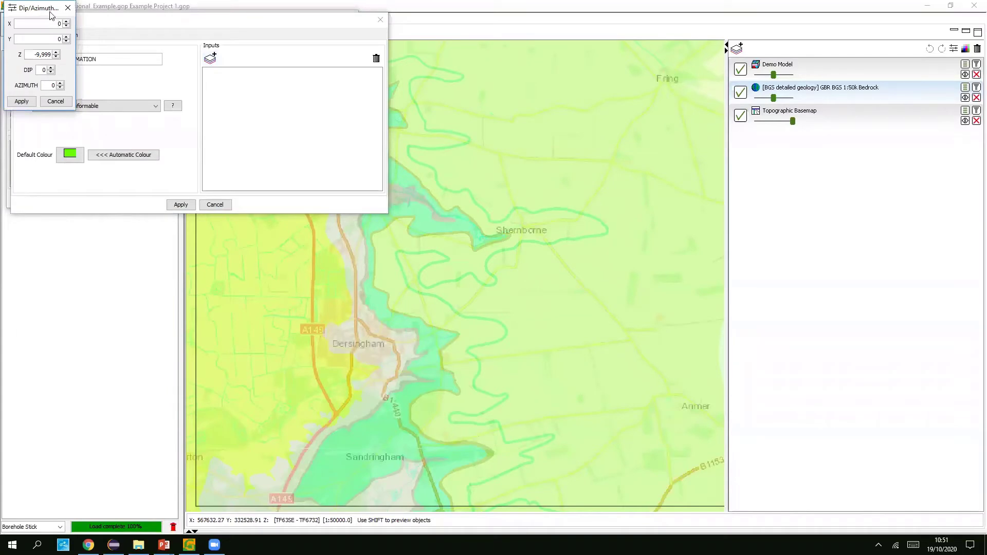
pyautogui.moveTo(52, 14); pyautogui.dragTo(188, 86)
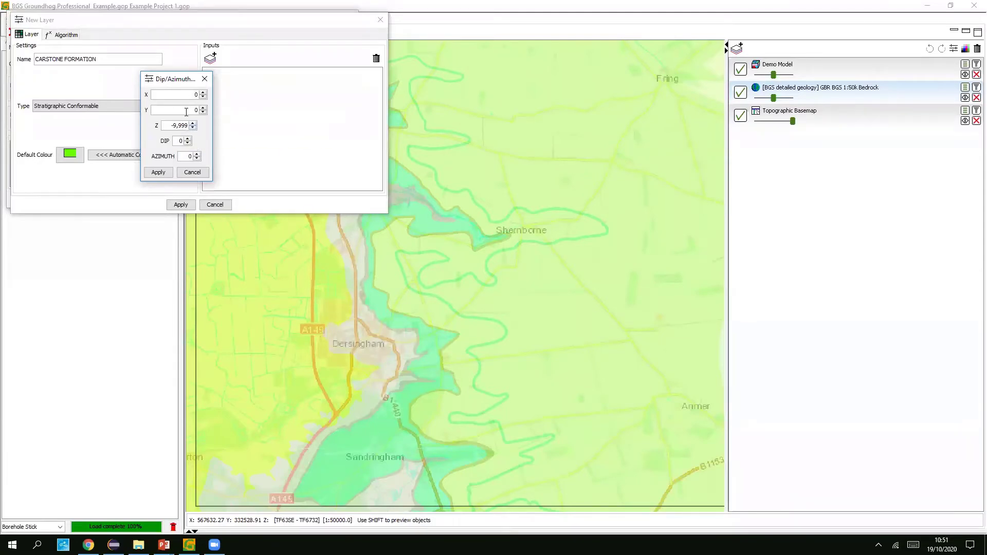
pyautogui.click(363, 285)
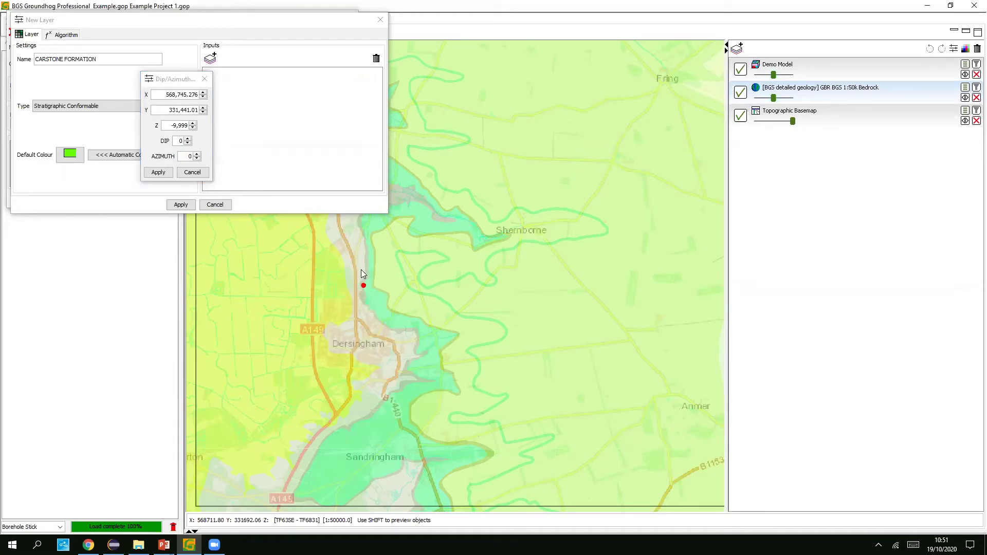
pyautogui.moveTo(164, 94); pyautogui.dragTo(192, 109)
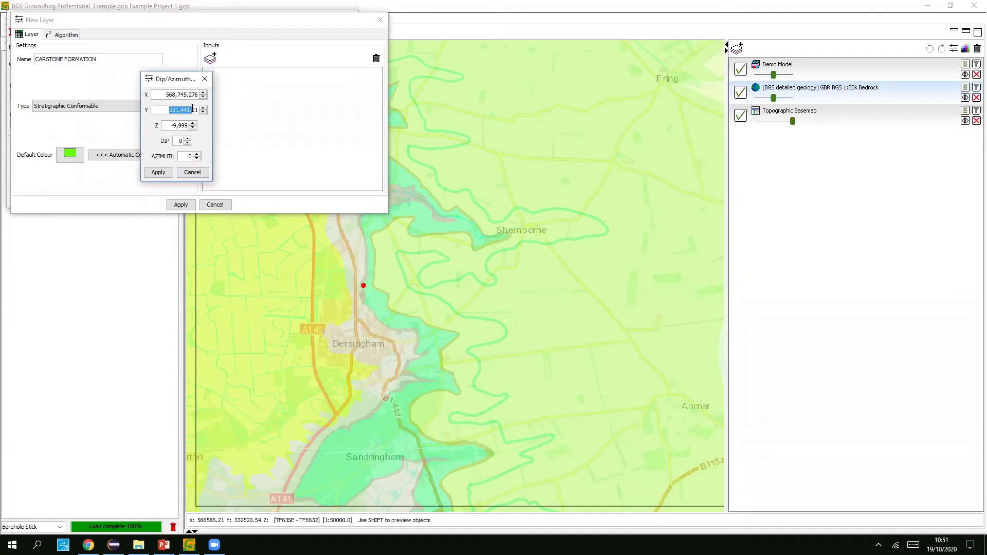
pyautogui.doubleClick(177, 141)
pyautogui.click(159, 172)
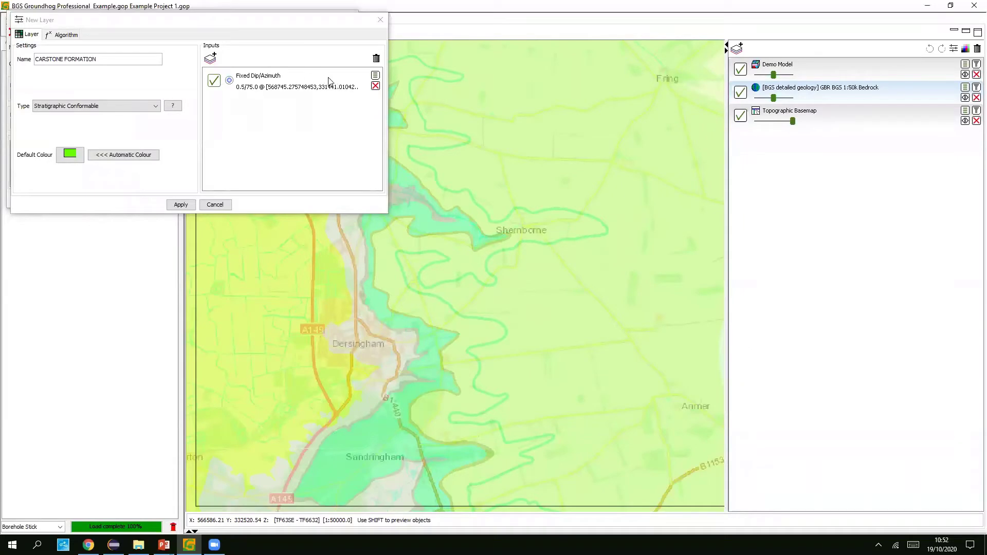
# - Create the CARSTONE FORMATION layer, select it in Edit Model, and rebuild the Demo Model
pyautogui.click(186, 206)
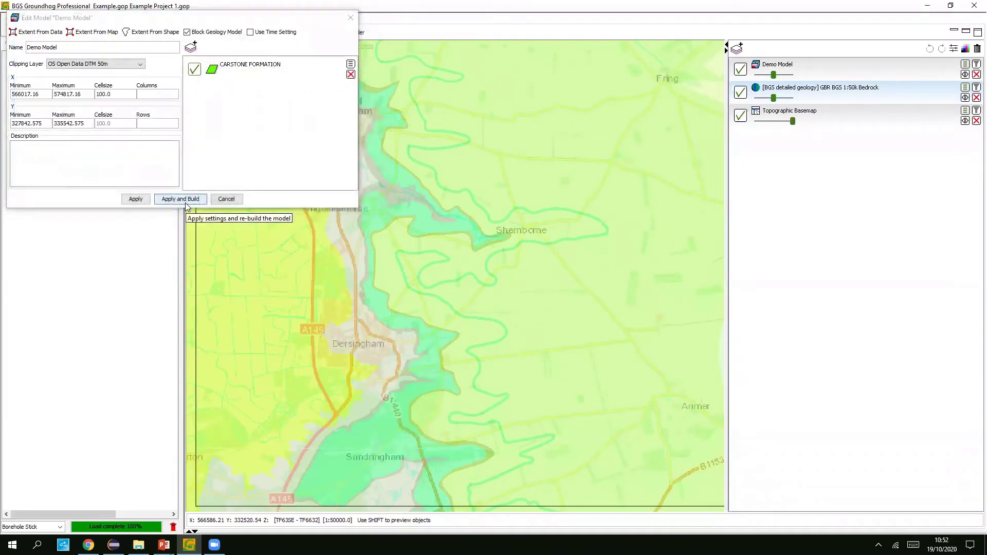
pyautogui.click(284, 70)
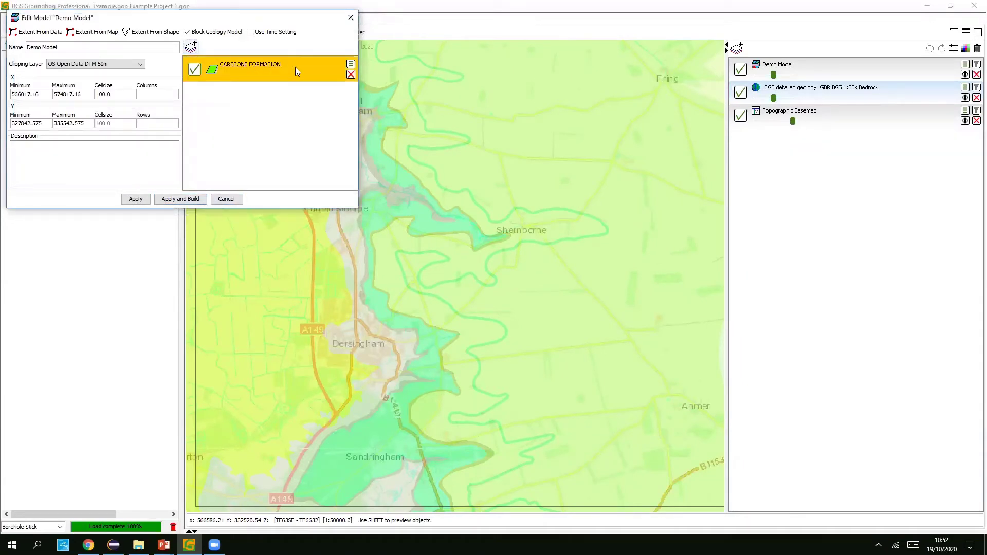
pyautogui.click(166, 200)
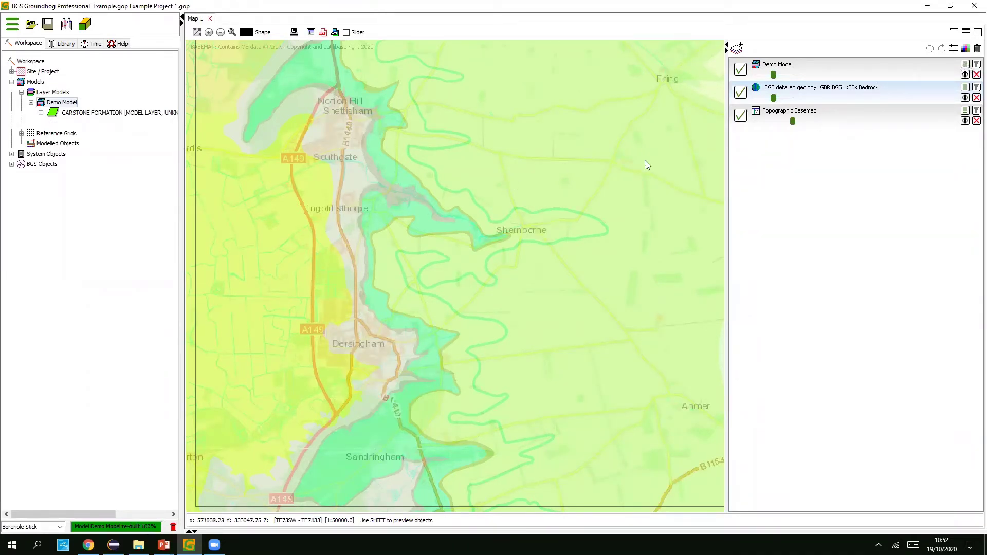
# - Display Demo Model's CARSTONE FORMATION layer as Coverage on the map, rather than Isopach
pyautogui.click(964, 64)
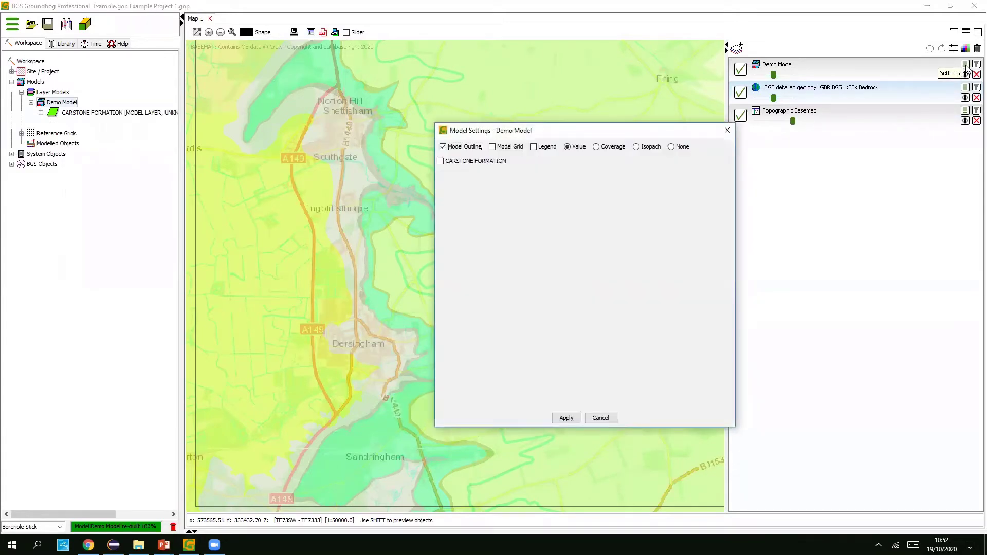
pyautogui.click(473, 163)
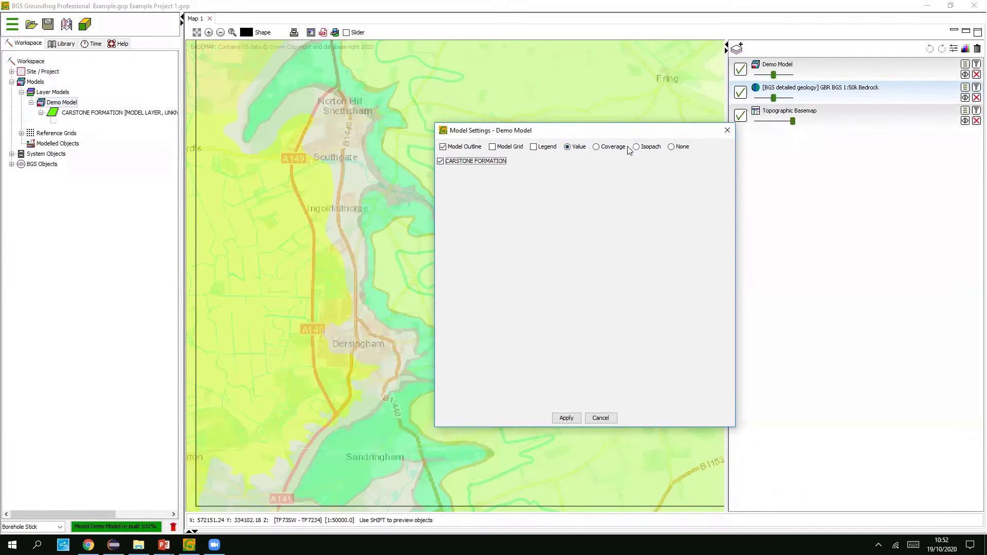
pyautogui.click(577, 148)
pyautogui.click(611, 150)
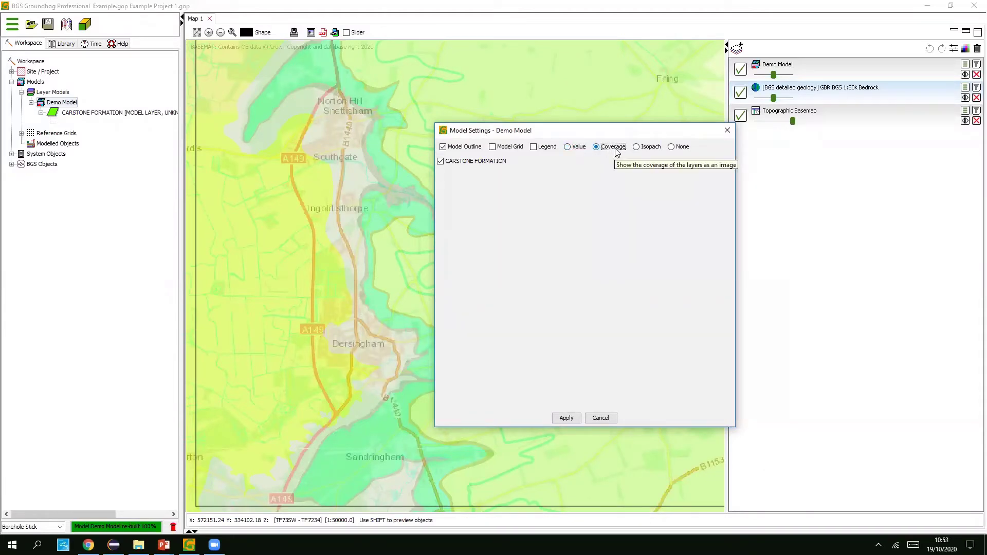
pyautogui.click(650, 149)
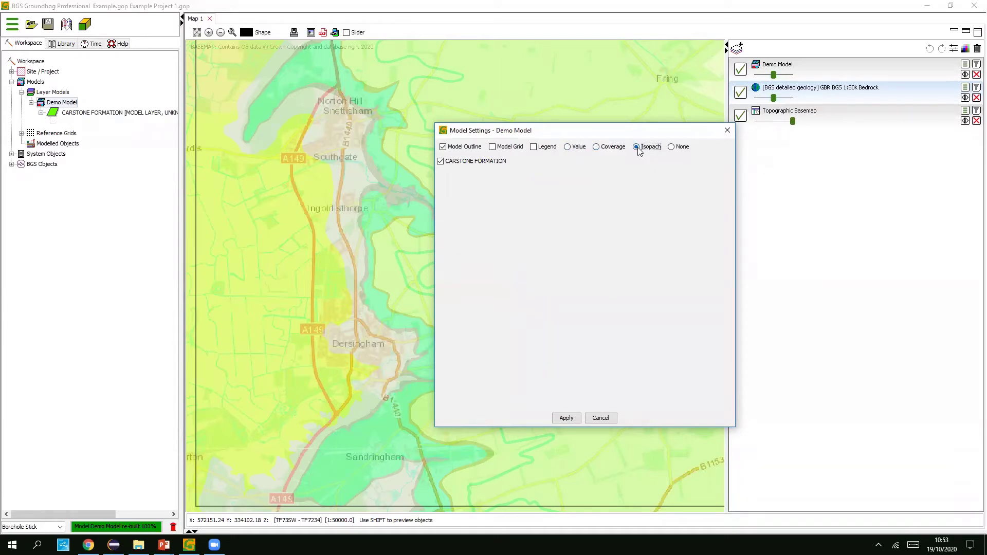
pyautogui.click(610, 149)
pyautogui.click(569, 418)
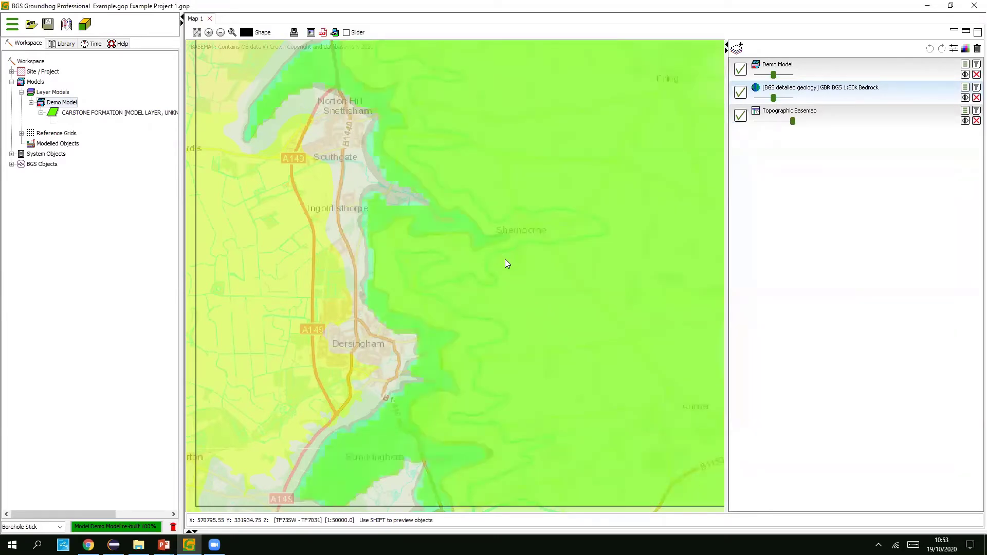
# - Turn the Demo Model opacity fully down so the bedrock geology around Dersingham shows through
pyautogui.scroll(-2, 505, 264)
pyautogui.moveTo(774, 76); pyautogui.dragTo(794, 76)
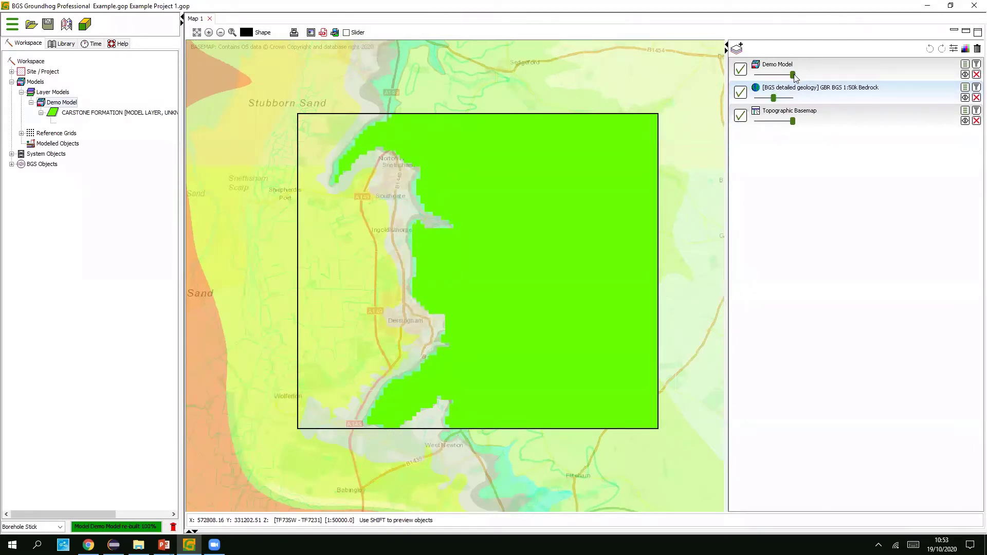
pyautogui.moveTo(794, 77); pyautogui.dragTo(755, 76)
pyautogui.scroll(2, 388, 393)
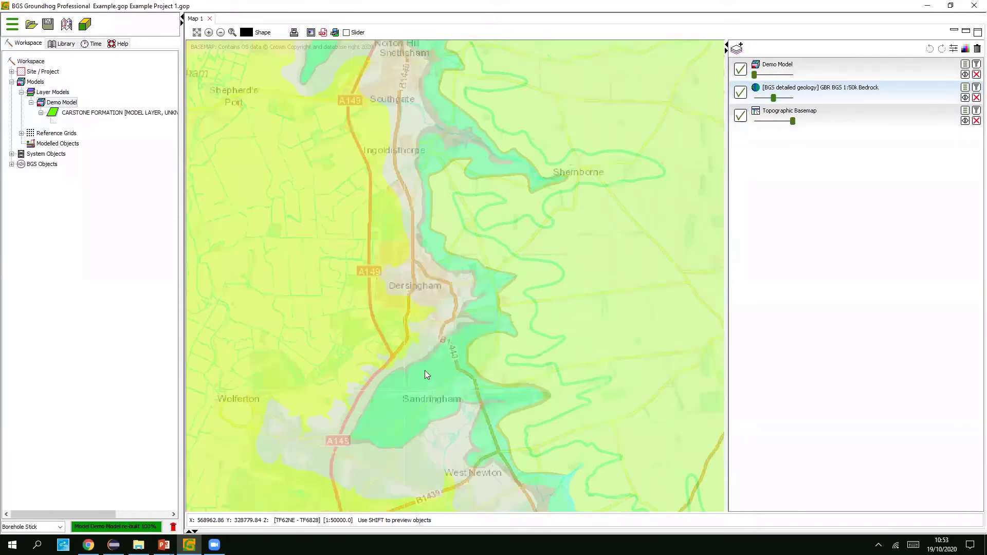
pyautogui.click(838, 92)
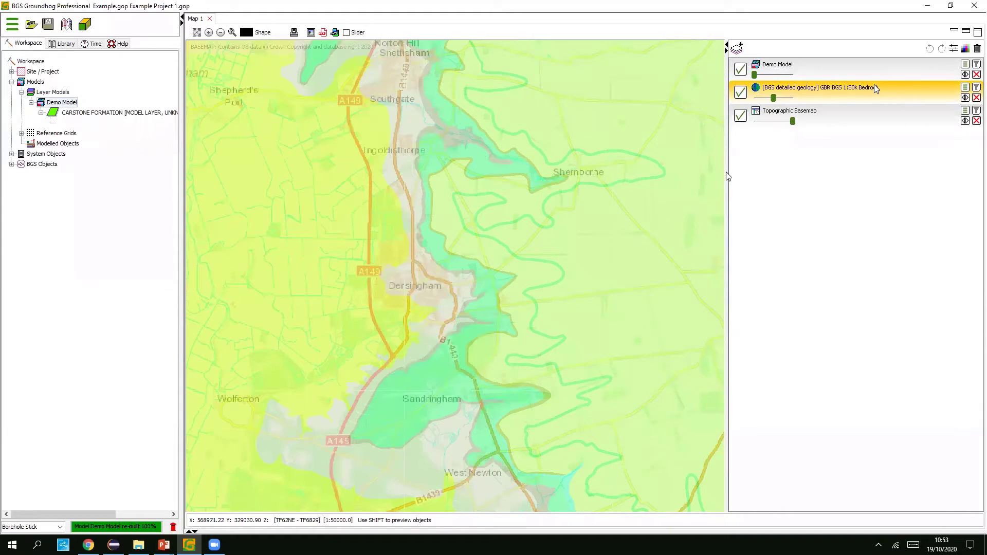
pyautogui.click(435, 380)
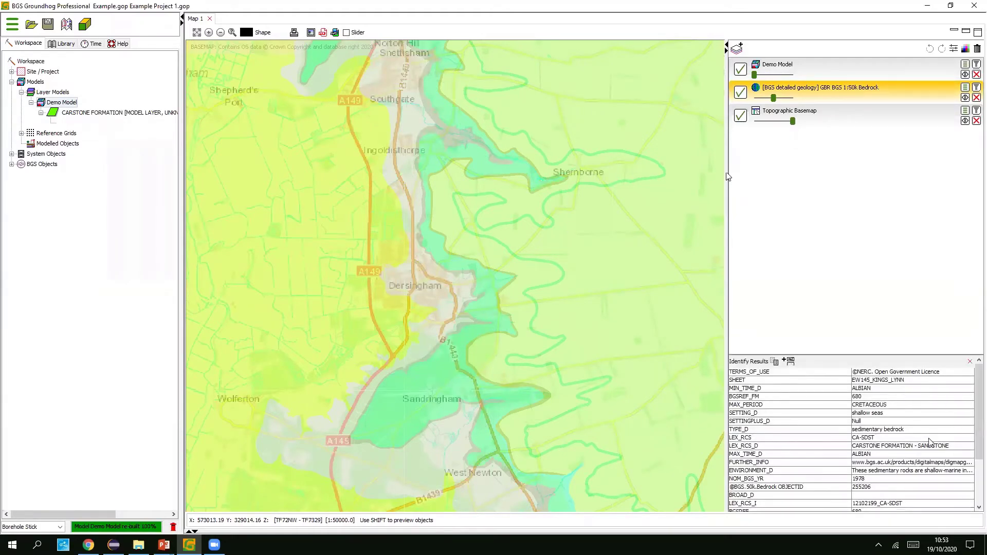
pyautogui.click(953, 446)
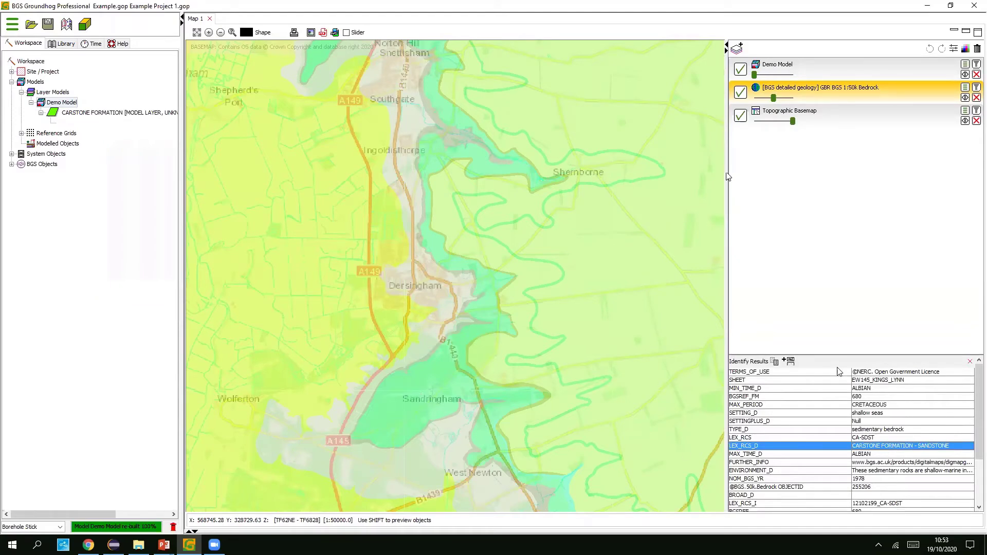
pyautogui.click(970, 361)
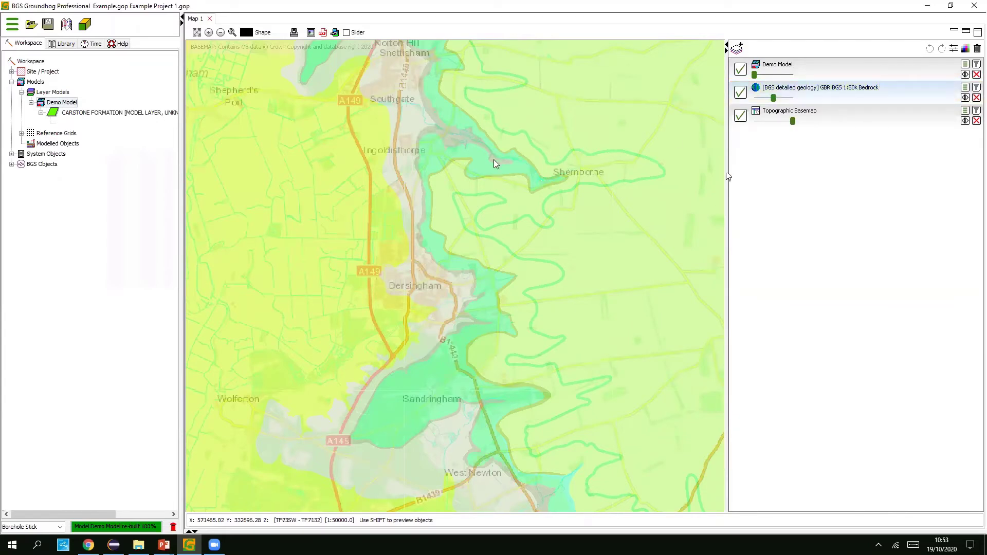
# - Restore the Demo Model overlay to full opacity and launch the 3D viewer
pyautogui.scroll(-2, 711, 119)
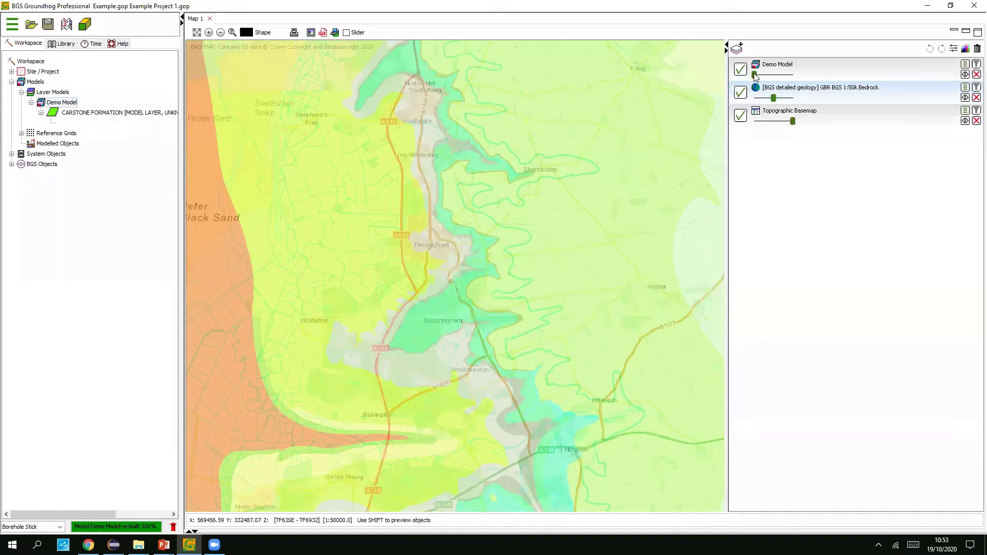
pyautogui.moveTo(754, 75); pyautogui.dragTo(791, 74)
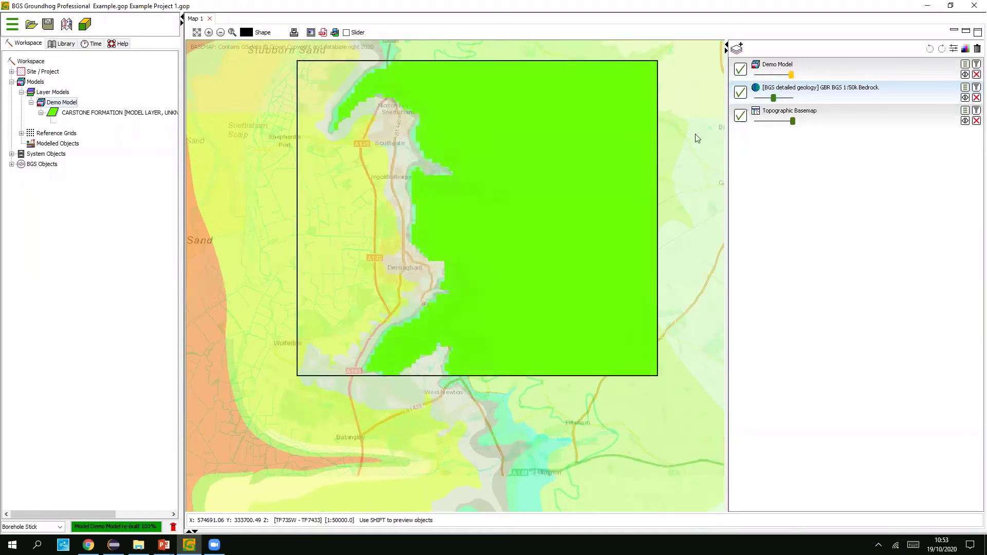
pyautogui.click(85, 25)
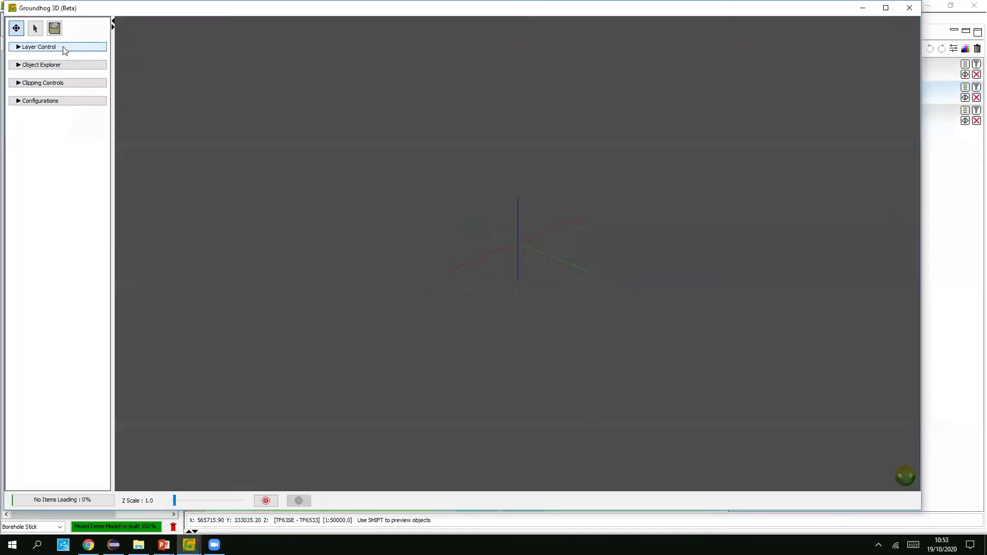
# - Add the Demo Model as a layer in the 3D viewer
pyautogui.click(64, 48)
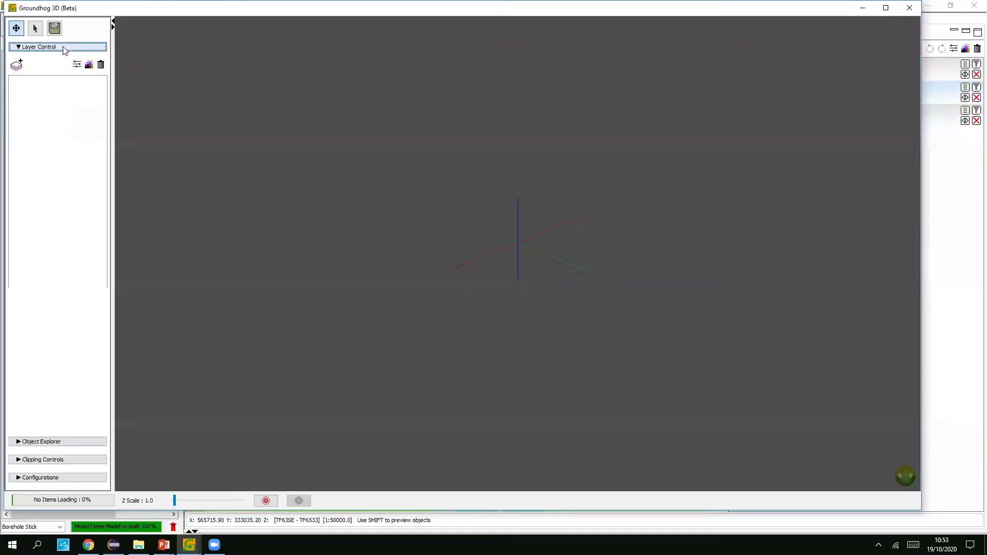
pyautogui.click(17, 65)
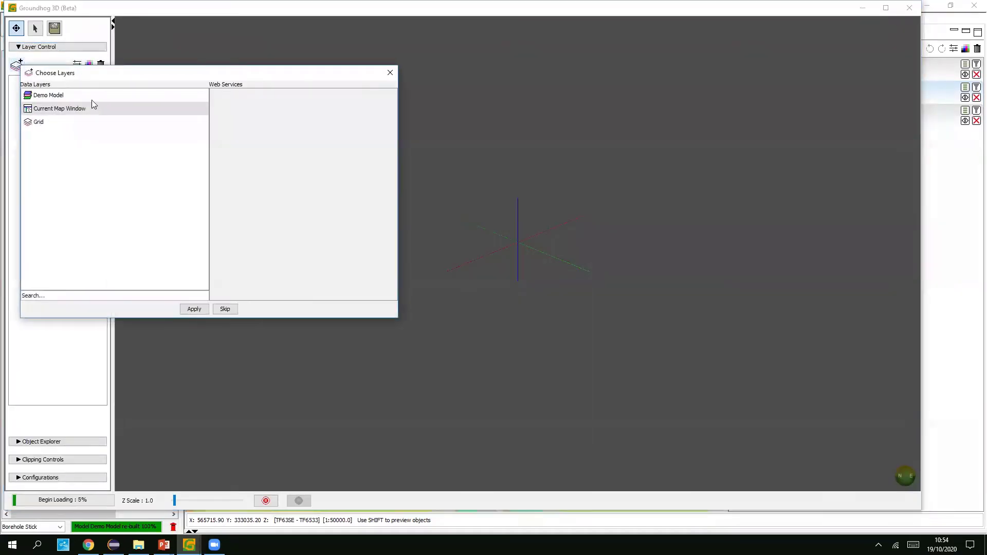
pyautogui.click(84, 95)
pyautogui.click(195, 309)
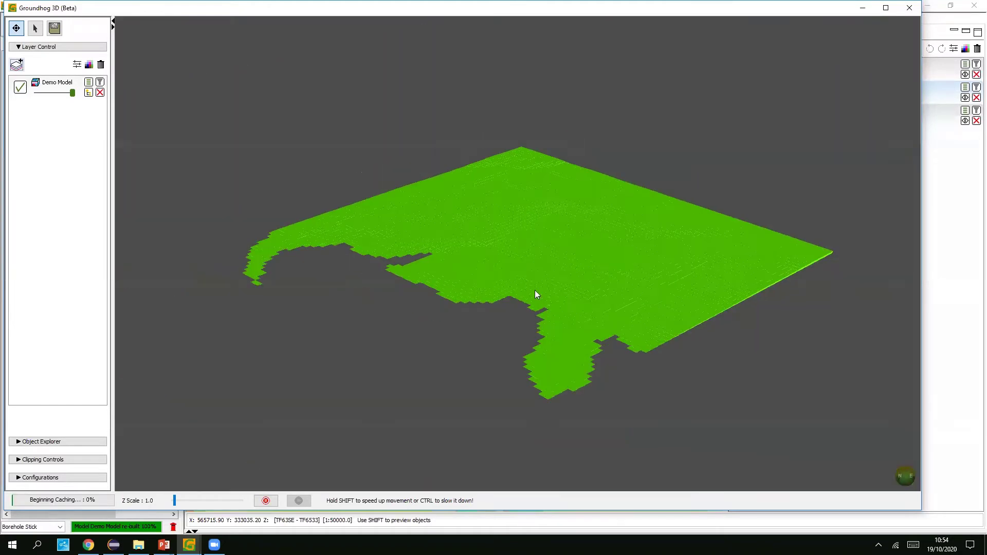
# - Tilt and rotate the 3D model with Z Scale 7.9, then partly lower the map overlay opacity
pyautogui.moveTo(535, 291)
pyautogui.mouseDown()
pyautogui.moveTo(498, 268)
pyautogui.moveTo(538, 283)
pyautogui.mouseUp()
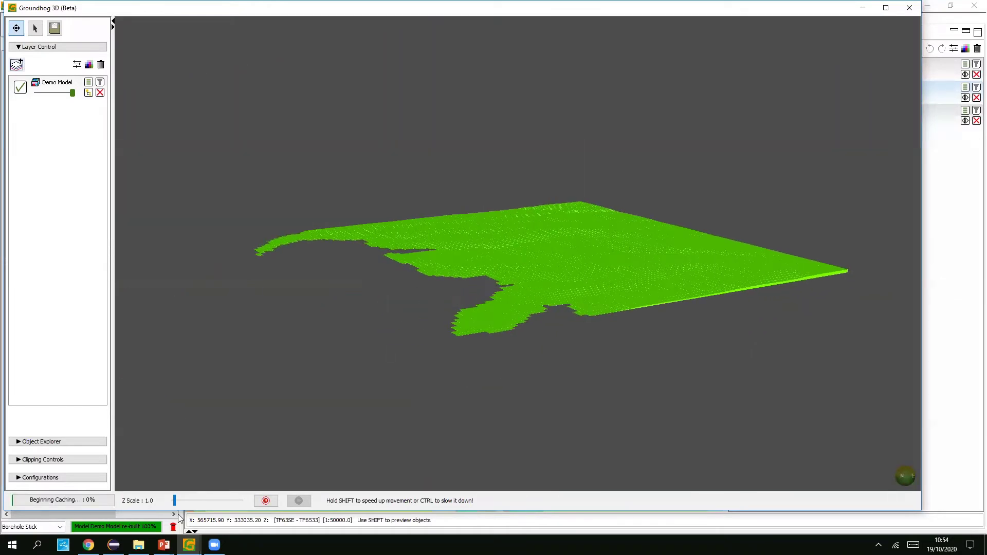
pyautogui.moveTo(174, 500); pyautogui.dragTo(193, 499)
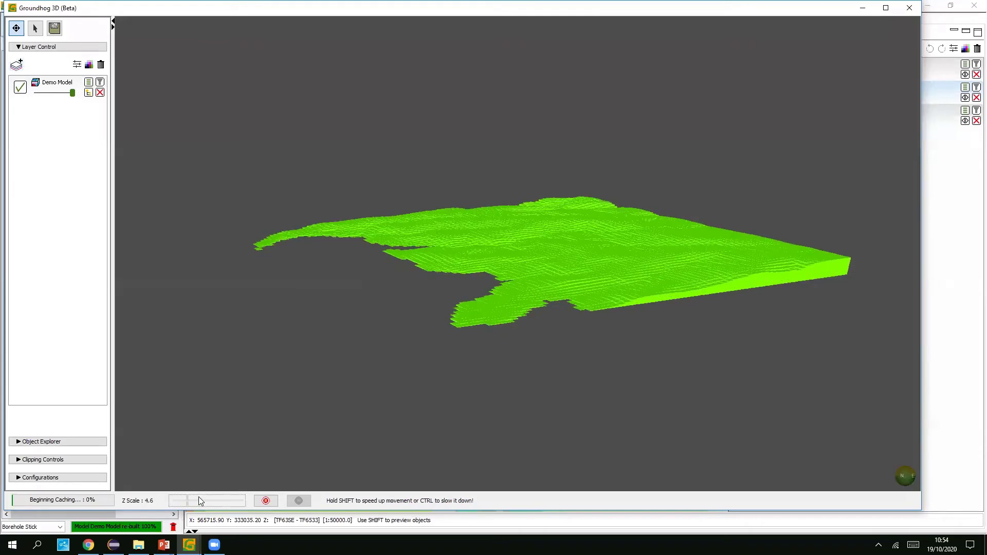
pyautogui.moveTo(594, 215); pyautogui.dragTo(886, 233)
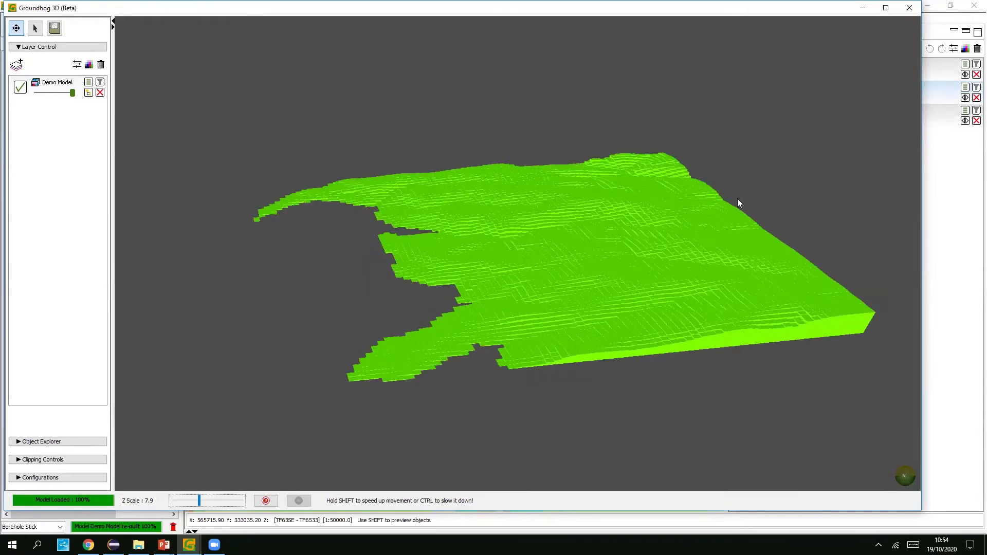
pyautogui.hotkey('alt', 'Tab')
pyautogui.moveTo(791, 75); pyautogui.dragTo(771, 77)
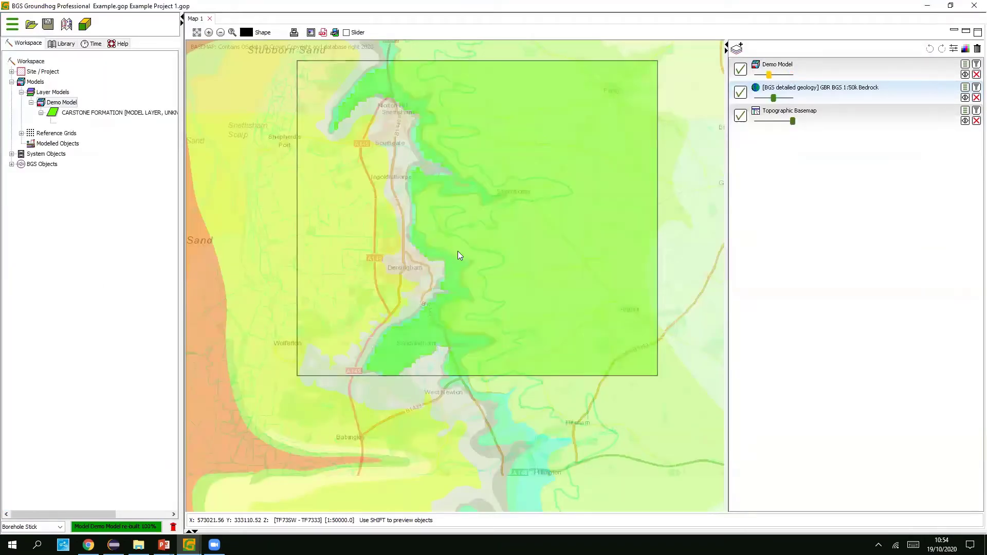
# - Switch off the Demo Model overlay and make the bedrock geology colours more opaque
pyautogui.scroll(1, 458, 235)
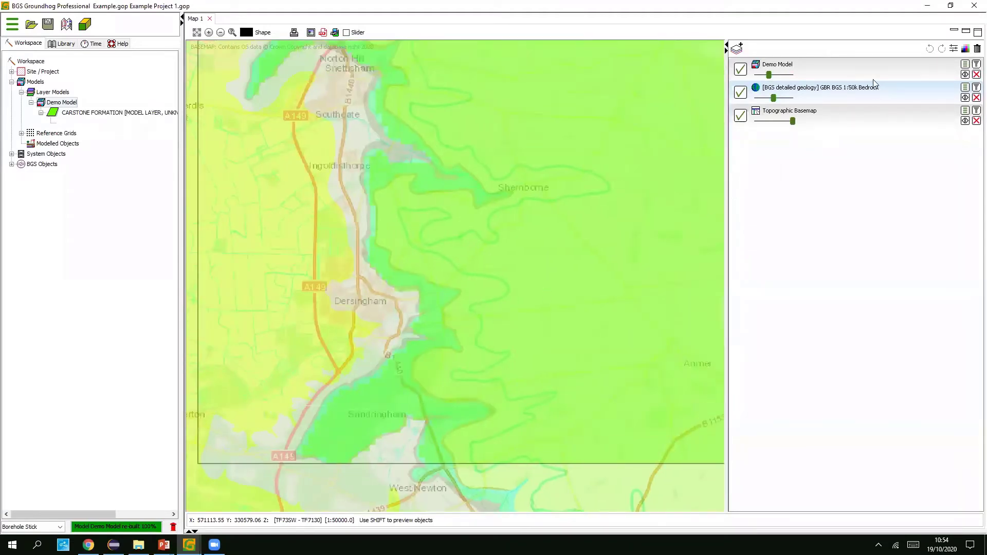
pyautogui.rightClick(62, 105)
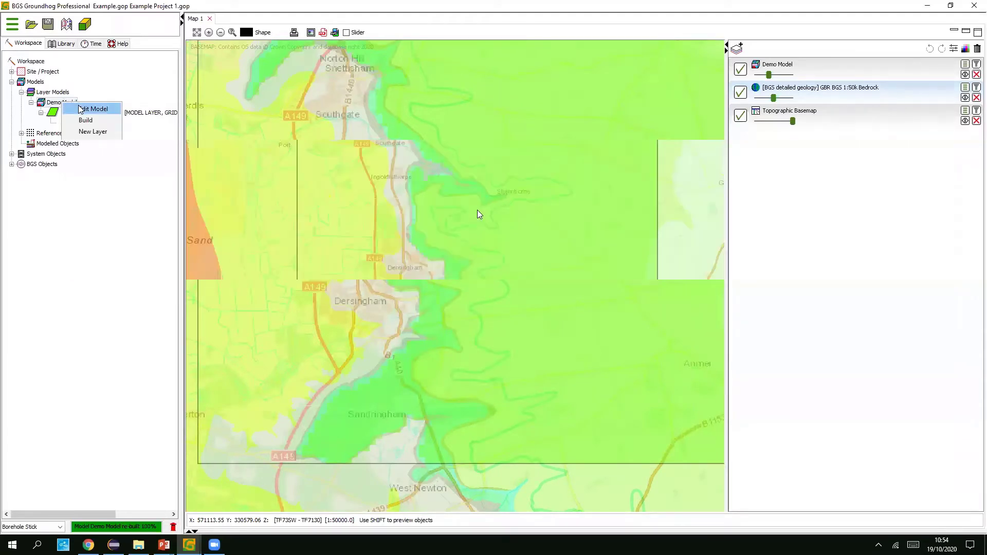
pyautogui.click(741, 70)
pyautogui.moveTo(774, 98); pyautogui.dragTo(783, 98)
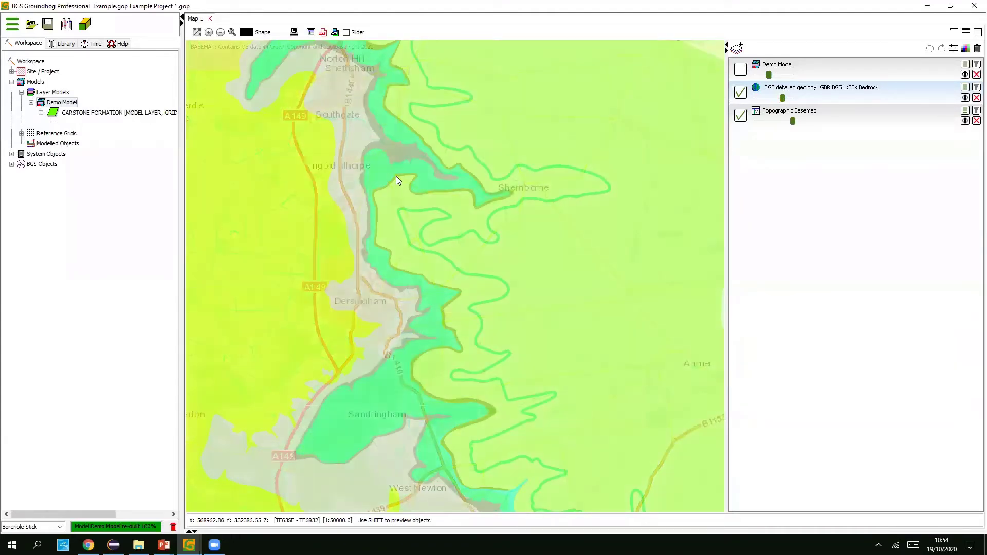
# - Zoom to 1:10000 around Shernborne, then open and cancel Edit Model's New Layer
pyautogui.scroll(5, 395, 176)
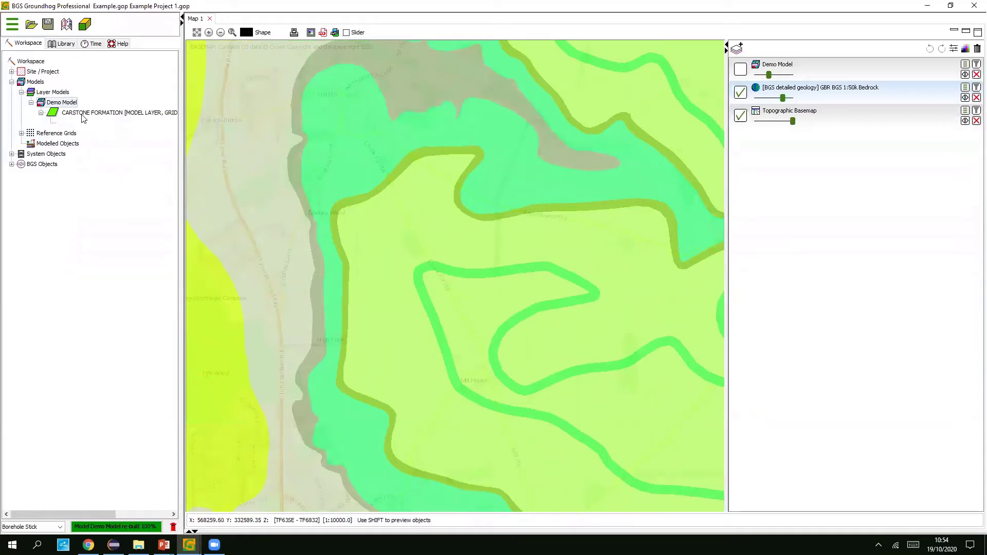
pyautogui.rightClick(61, 105)
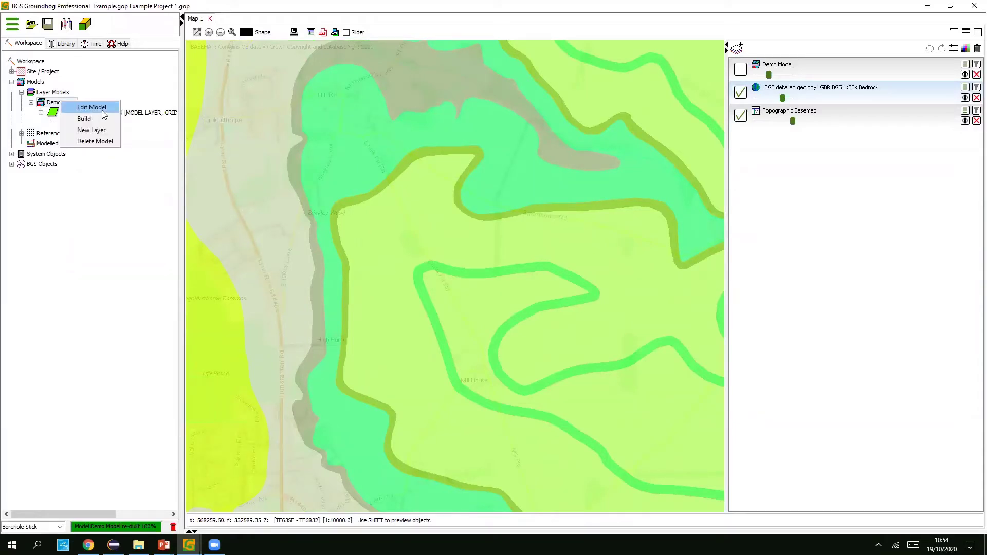
pyautogui.click(84, 103)
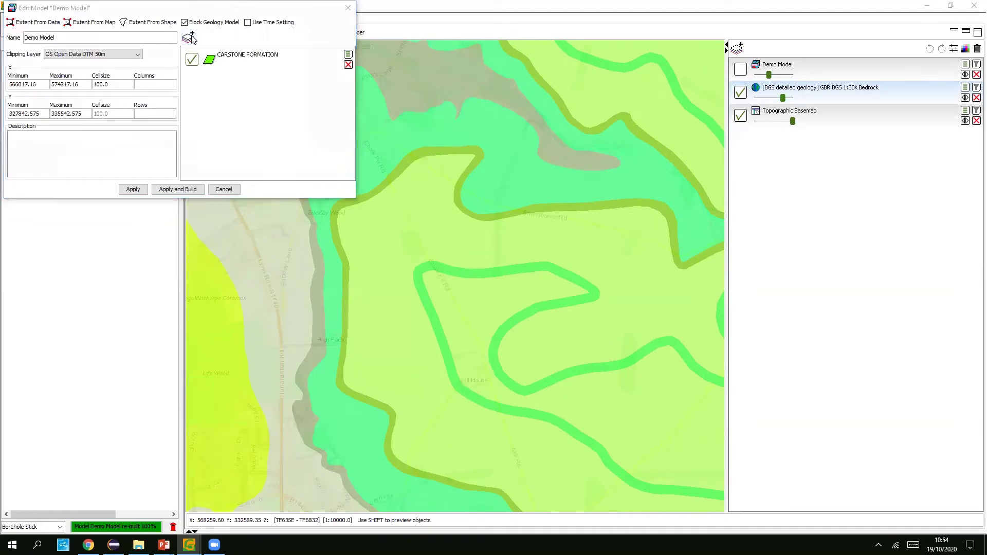
pyautogui.click(189, 37)
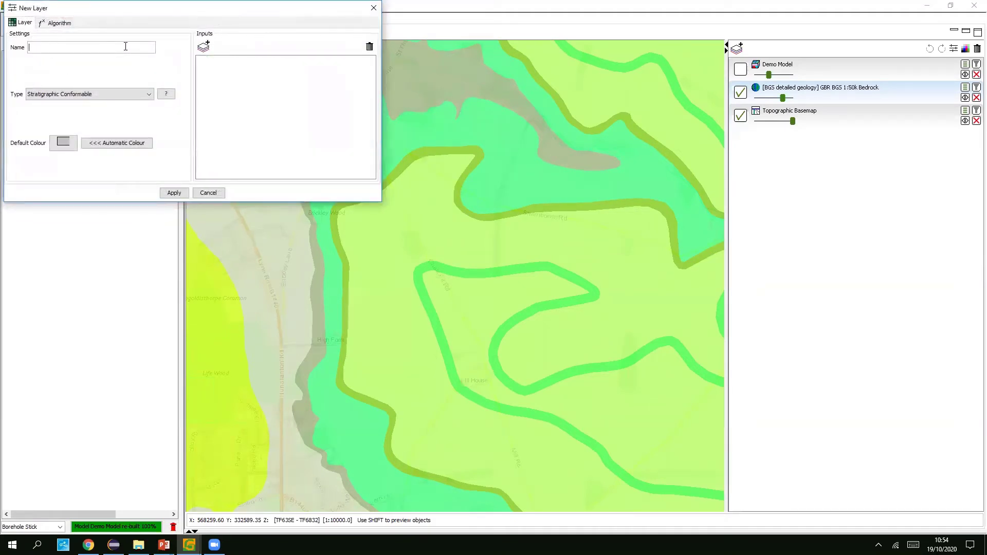
pyautogui.click(209, 192)
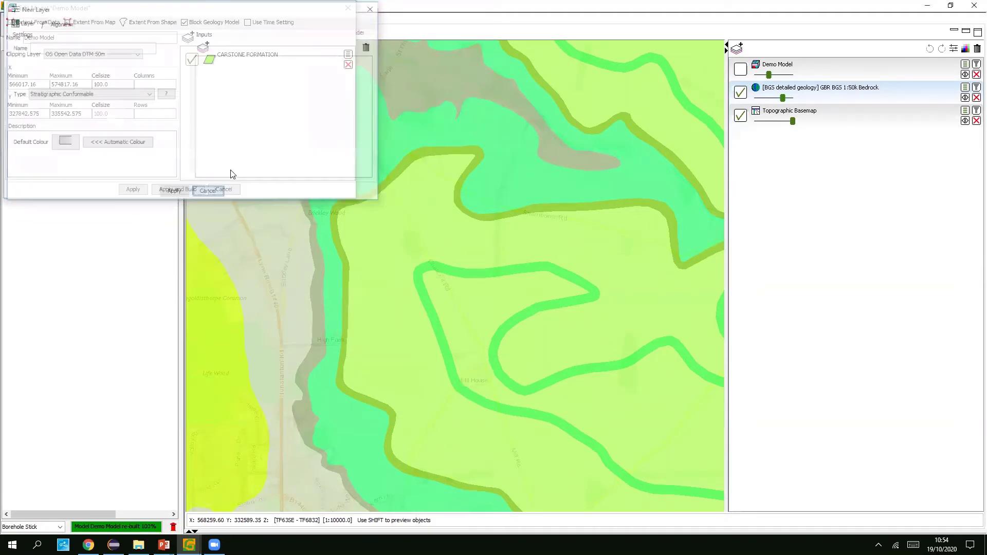
pyautogui.click(227, 191)
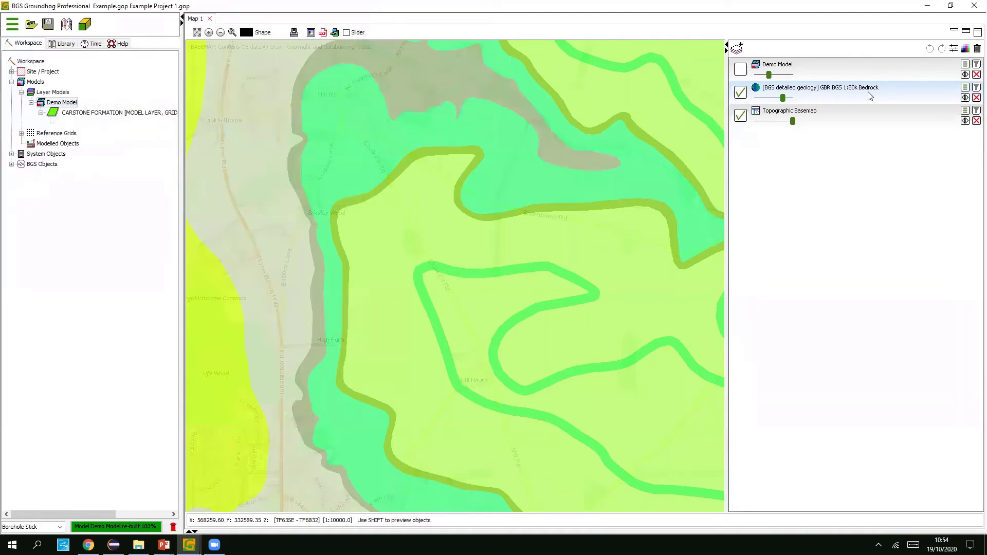
pyautogui.click(410, 156)
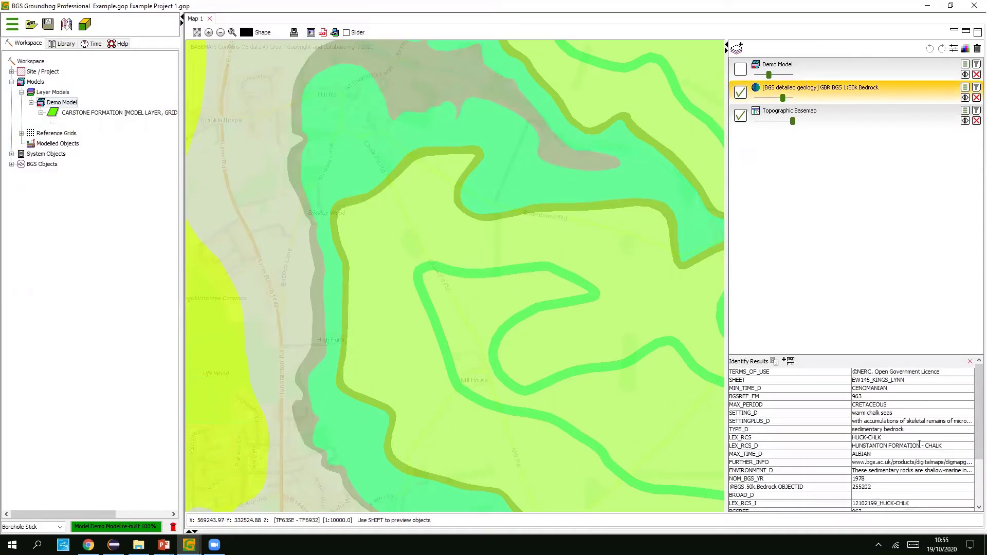
pyautogui.doubleClick(917, 446)
pyautogui.moveTo(920, 446); pyautogui.dragTo(853, 446)
pyautogui.hotkey('ctrl', 'c')
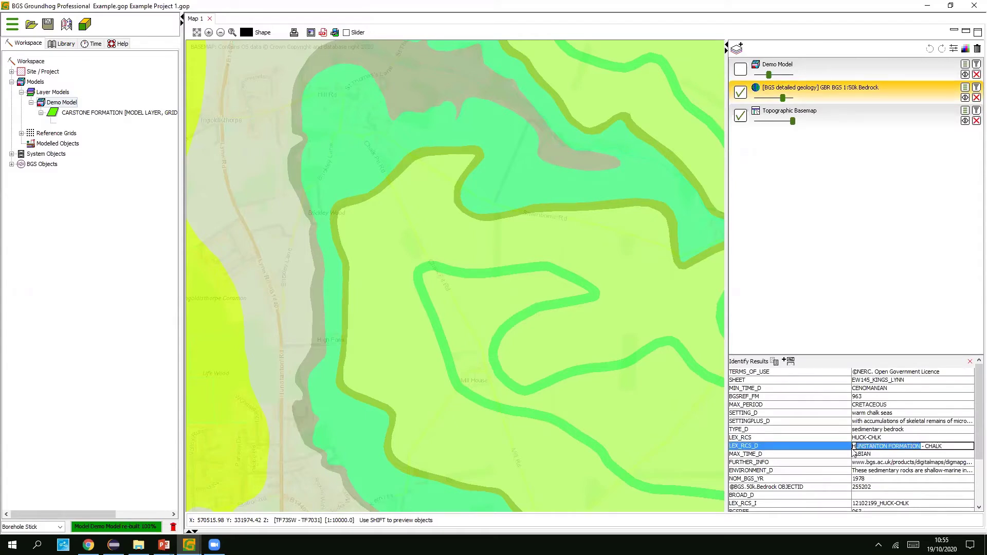
pyautogui.click(970, 362)
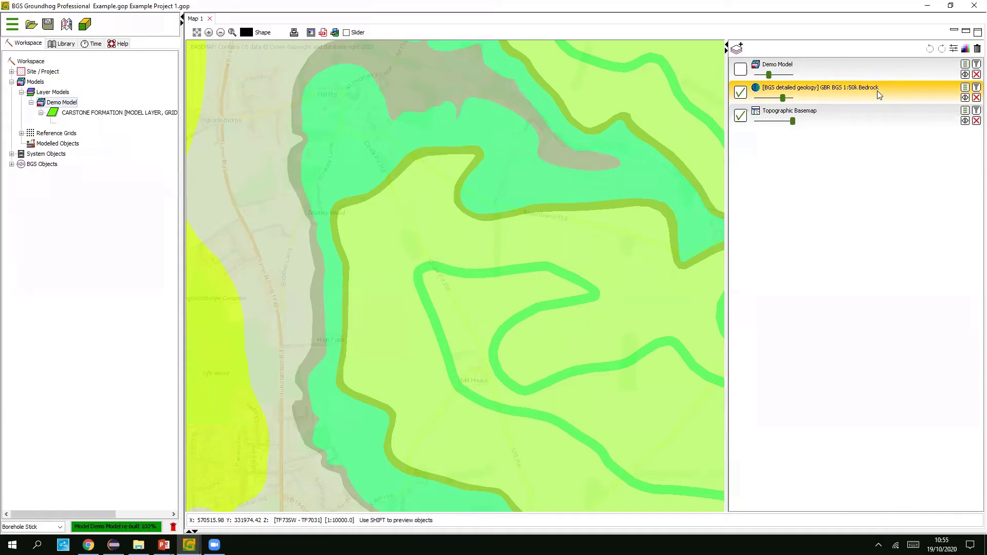
# - Start a new Demo Model layer named HUNSTANTON FORMATION with an automatic colour
pyautogui.rightClick(80, 106)
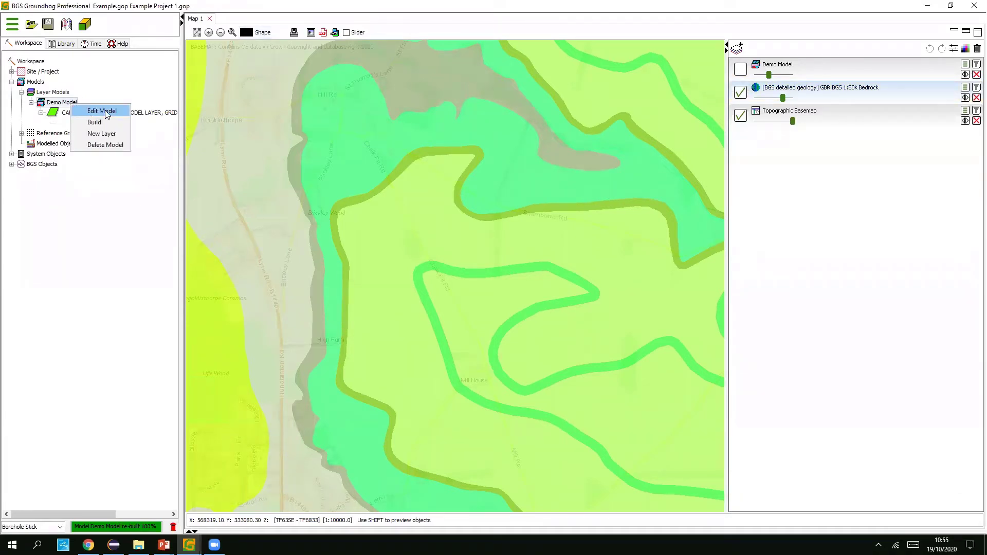
pyautogui.click(106, 112)
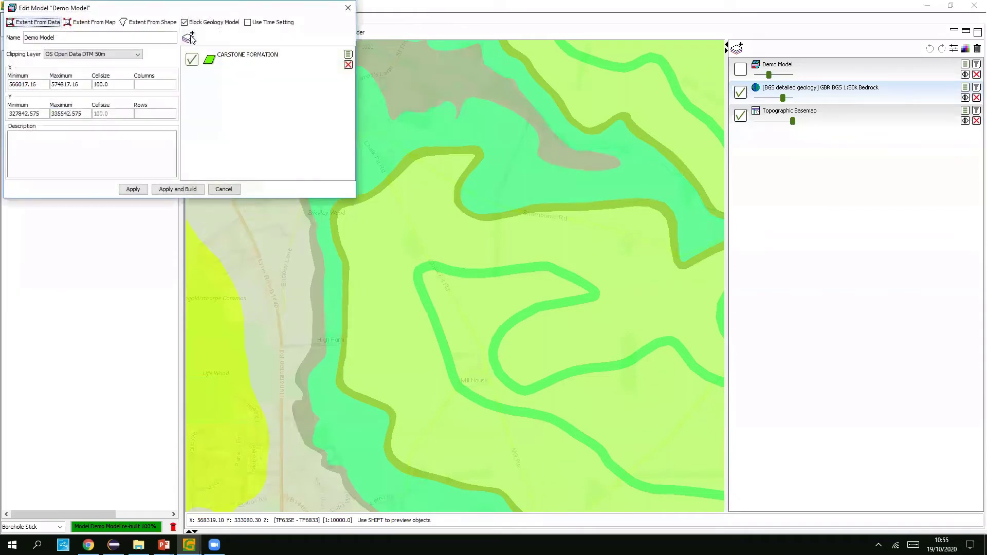
pyautogui.click(188, 37)
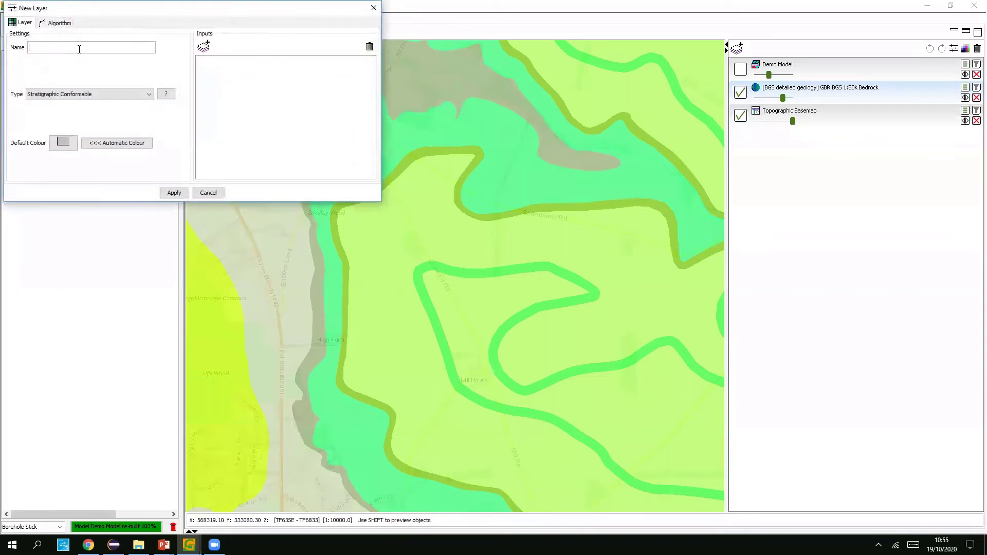
pyautogui.click(80, 49)
pyautogui.hotkey('ctrl', 'v')
pyautogui.click(114, 144)
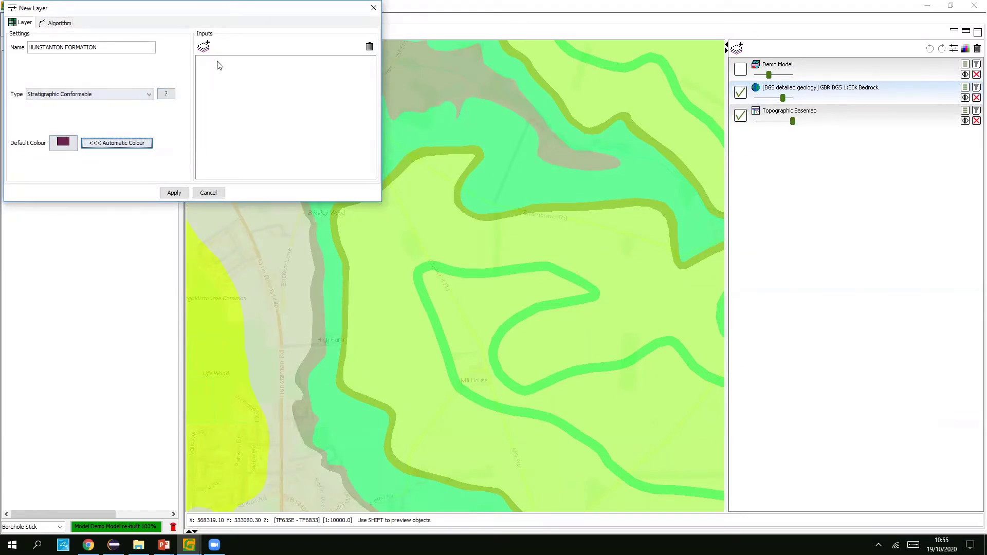
# - Give it a Fixed Dip/Azimuth input at a picked map point, dip 0.5, azimuth 75
pyautogui.click(203, 47)
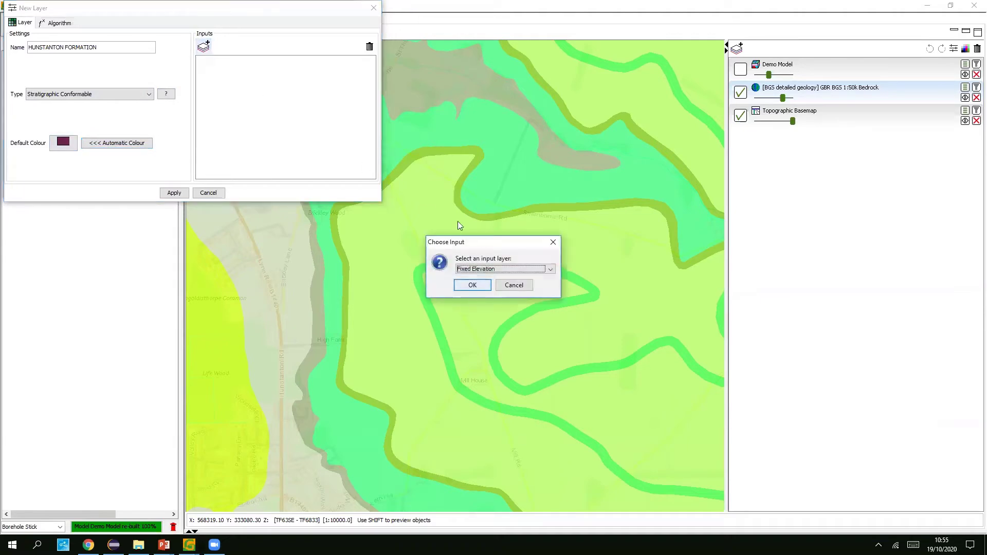
pyautogui.click(548, 271)
pyautogui.click(512, 302)
pyautogui.click(467, 283)
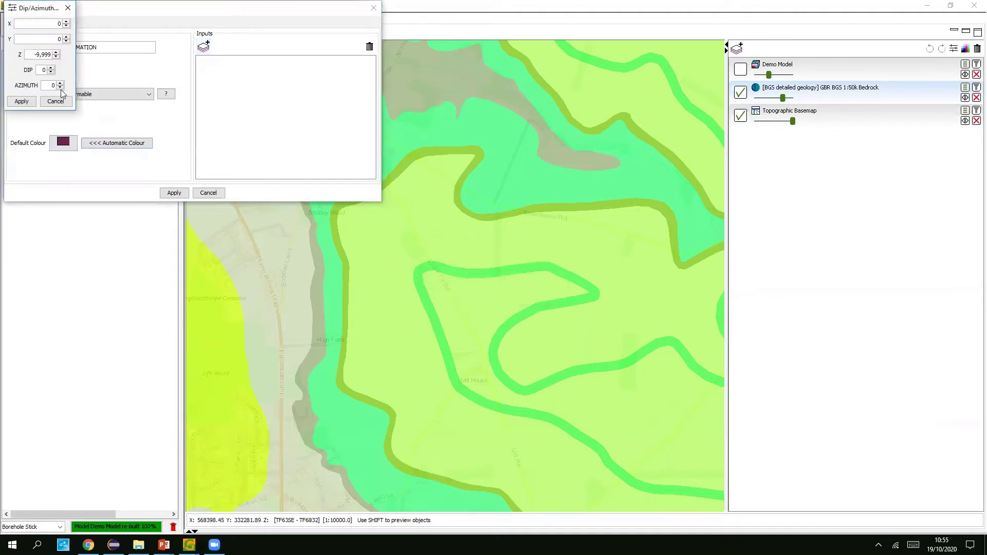
pyautogui.click(342, 282)
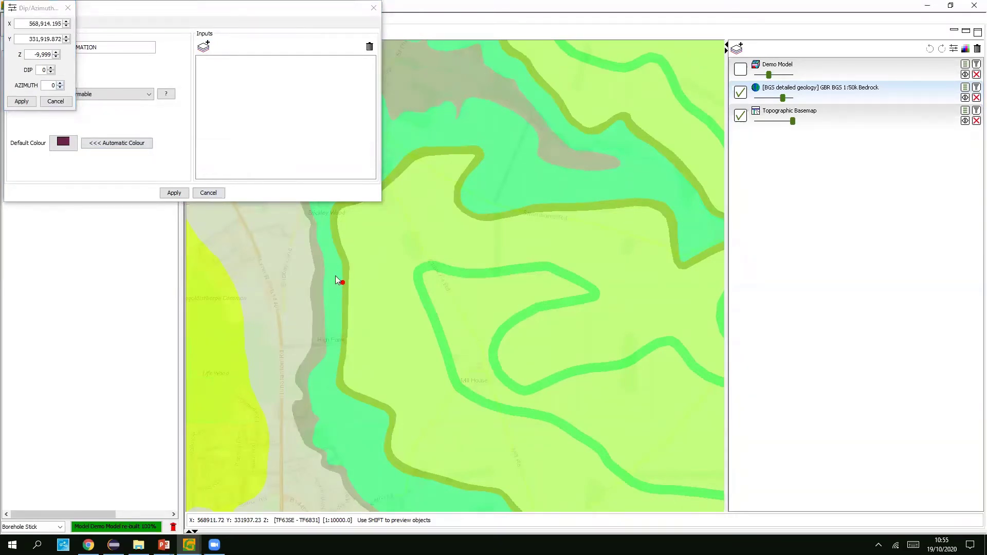
pyautogui.doubleClick(45, 70)
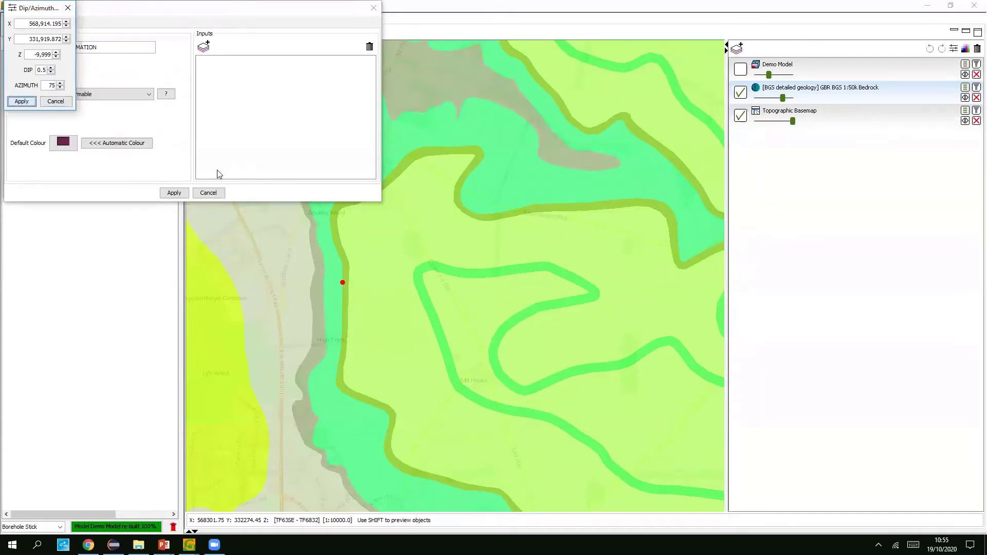
pyautogui.click(21, 101)
pyautogui.click(175, 194)
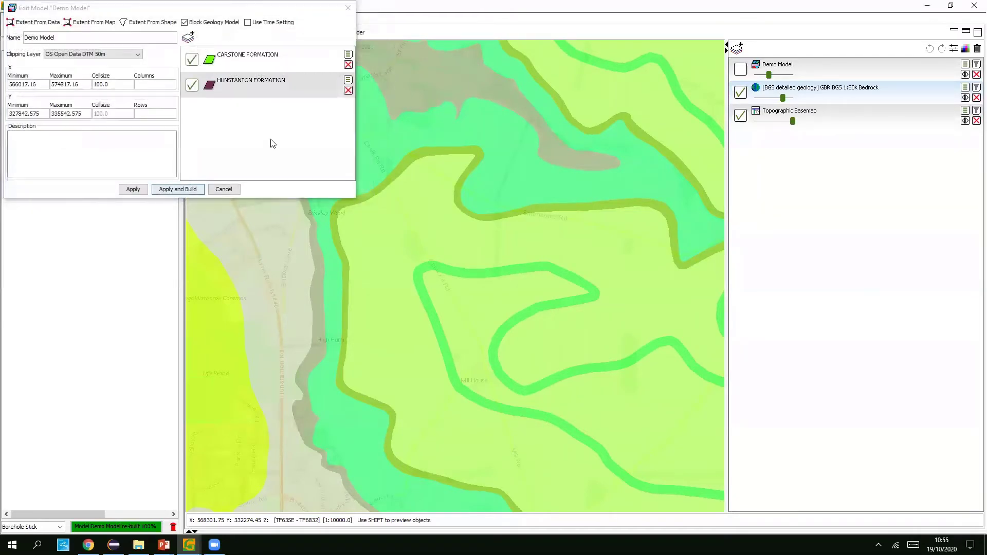
# - Move HUNSTANTON FORMATION above CARSTONE FORMATION in the layer list and apply
pyautogui.click(286, 85)
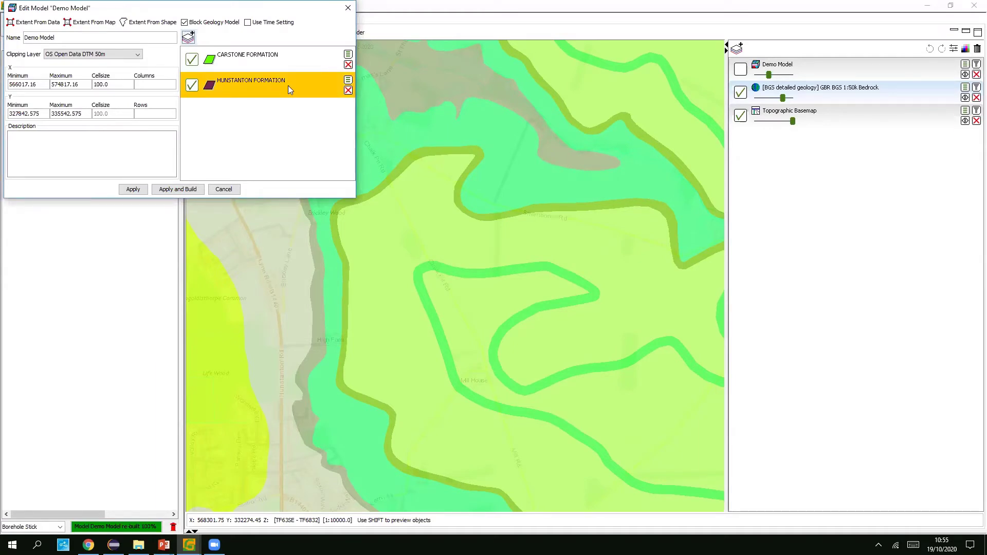
pyautogui.moveTo(273, 93); pyautogui.dragTo(281, 62)
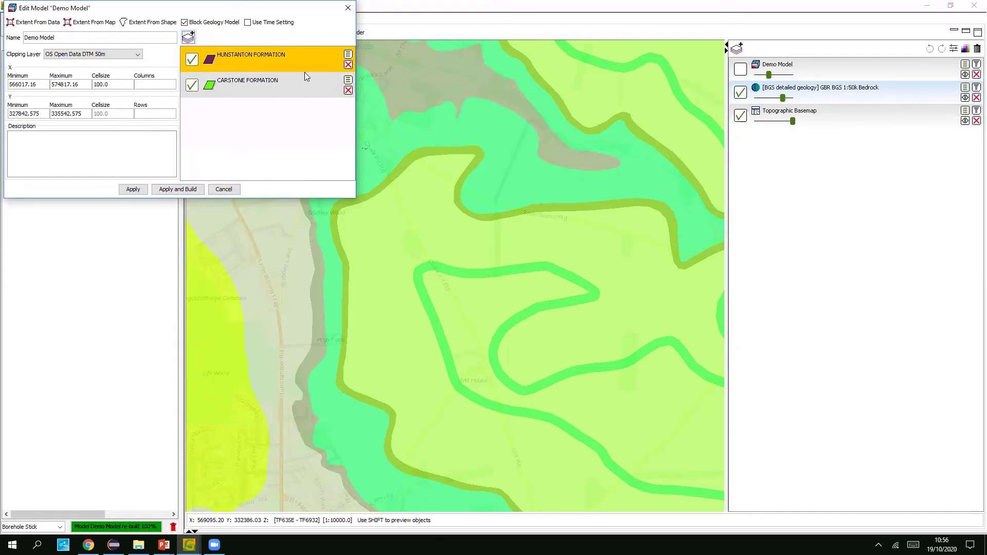
pyautogui.click(136, 190)
# - Query a Bedrock map point and copy WEST MELBURY MARLY CHALK FORMATION from its LEX_RCS_D value
pyautogui.click(844, 94)
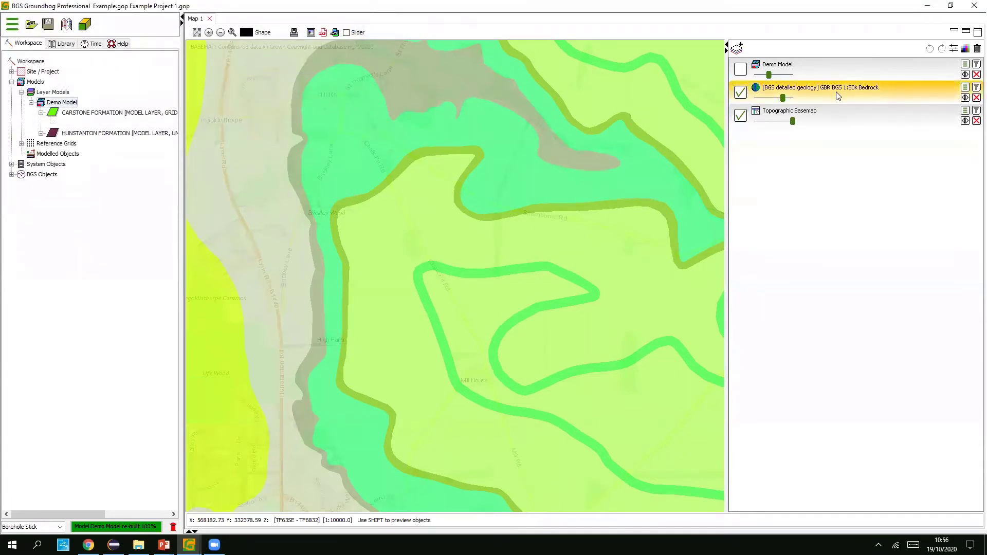
pyautogui.click(403, 236)
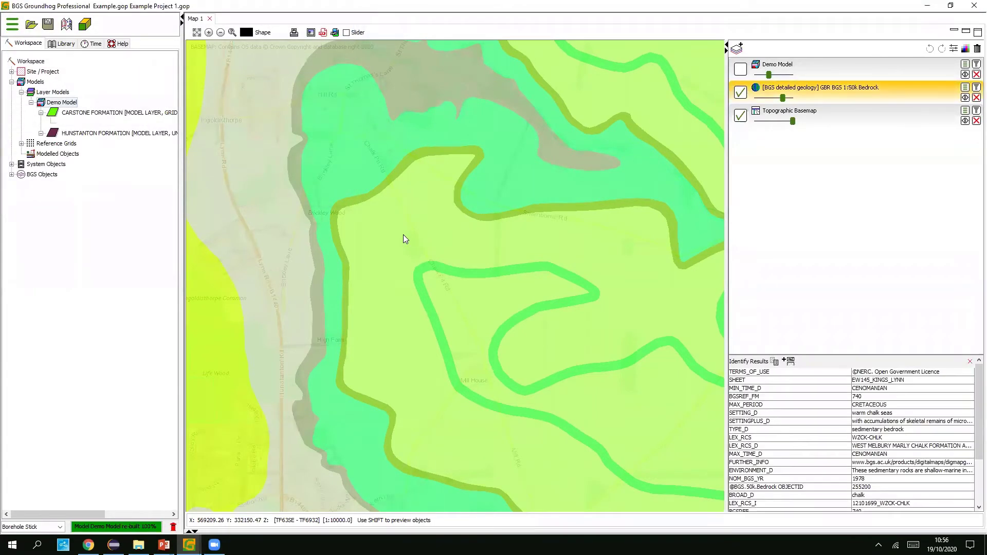
pyautogui.click(909, 447)
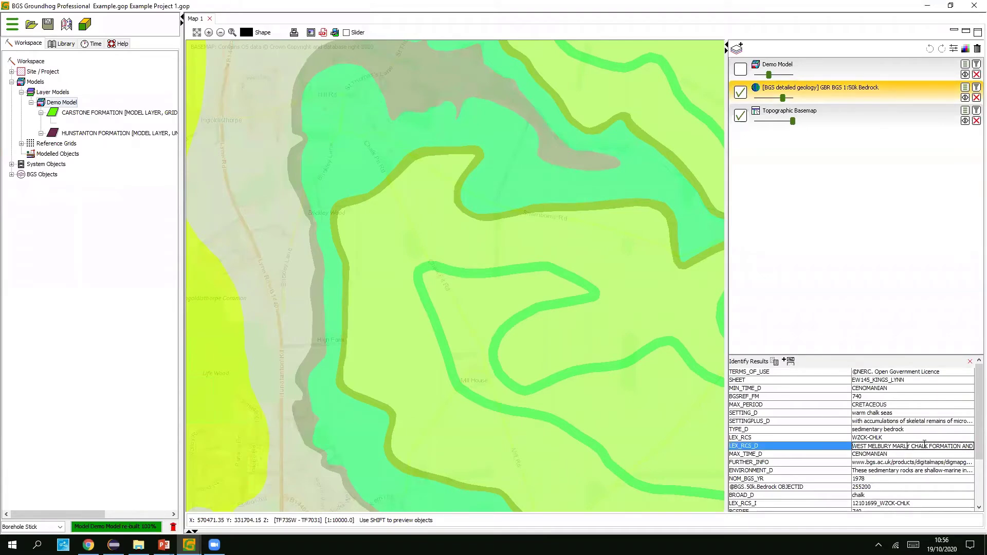
pyautogui.moveTo(926, 445); pyautogui.dragTo(852, 446)
pyautogui.click(931, 445)
pyautogui.moveTo(961, 445); pyautogui.dragTo(852, 445)
pyautogui.hotkey('ctrl', 'c')
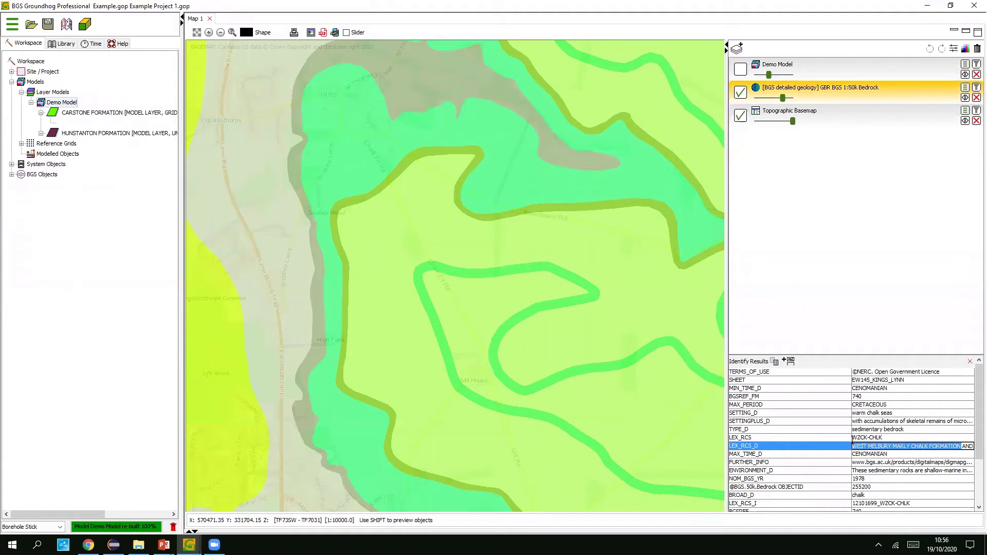
# - Open the Demo Model in the model editor again
pyautogui.click(76, 103)
pyautogui.rightClick(68, 103)
pyautogui.click(96, 111)
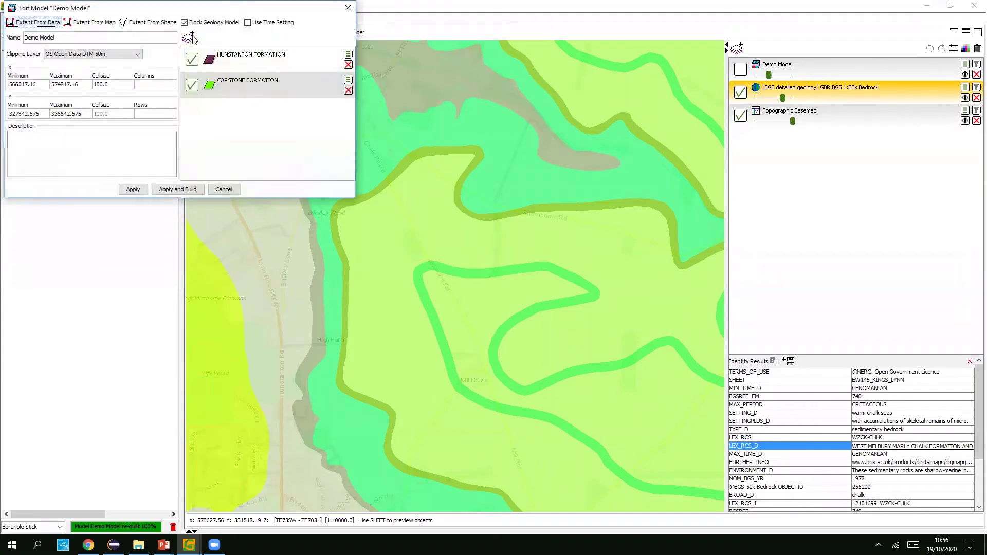
# - Add a new layer named WEST MELBURY FORMATION, trimming MARLY CHALK from the pasted name
pyautogui.click(189, 39)
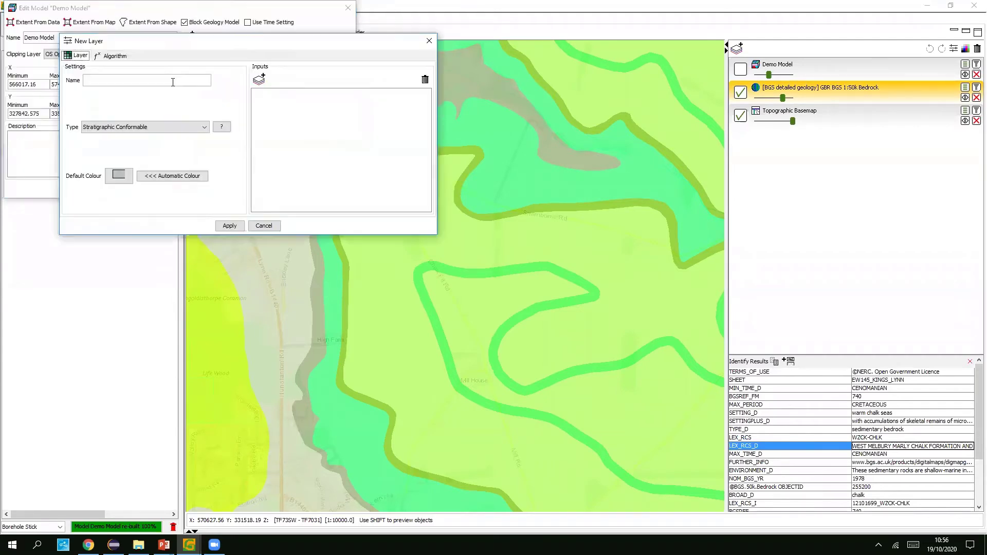
pyautogui.click(165, 78)
pyautogui.hotkey('ctrl', 'v')
pyautogui.moveTo(163, 80); pyautogui.dragTo(124, 81)
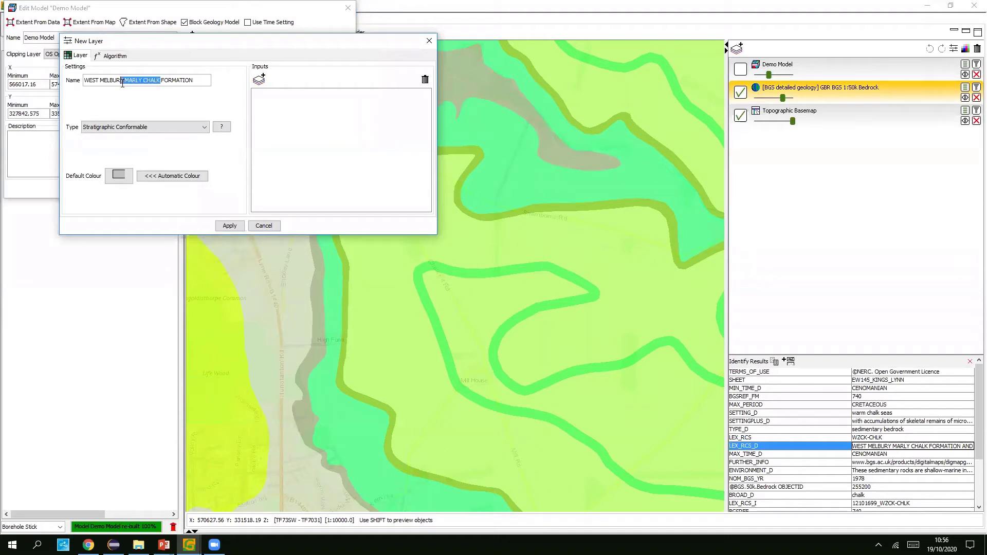
pyautogui.press('BackSpace')
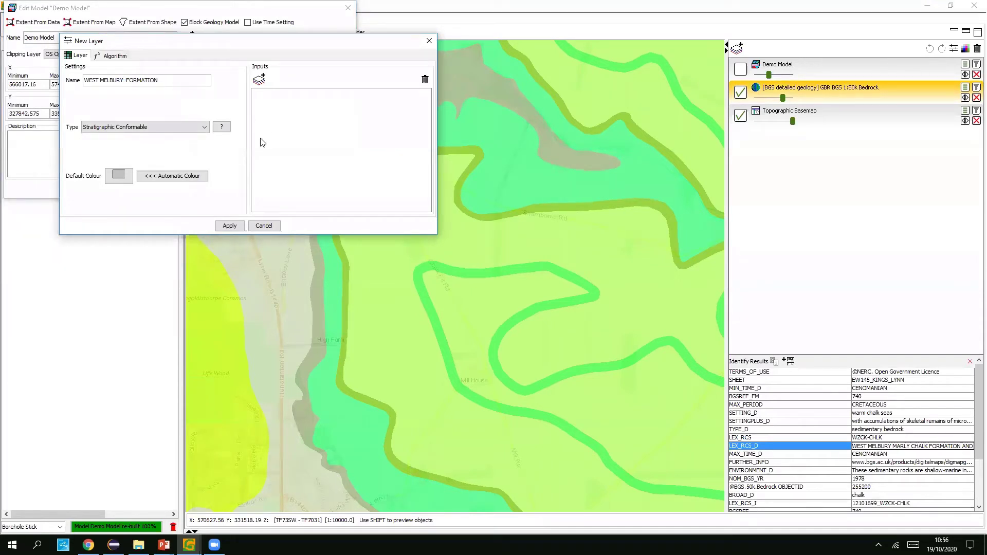
pyautogui.press('BackSpace')
# - Set the layer's colour to light green
pyautogui.click(169, 180)
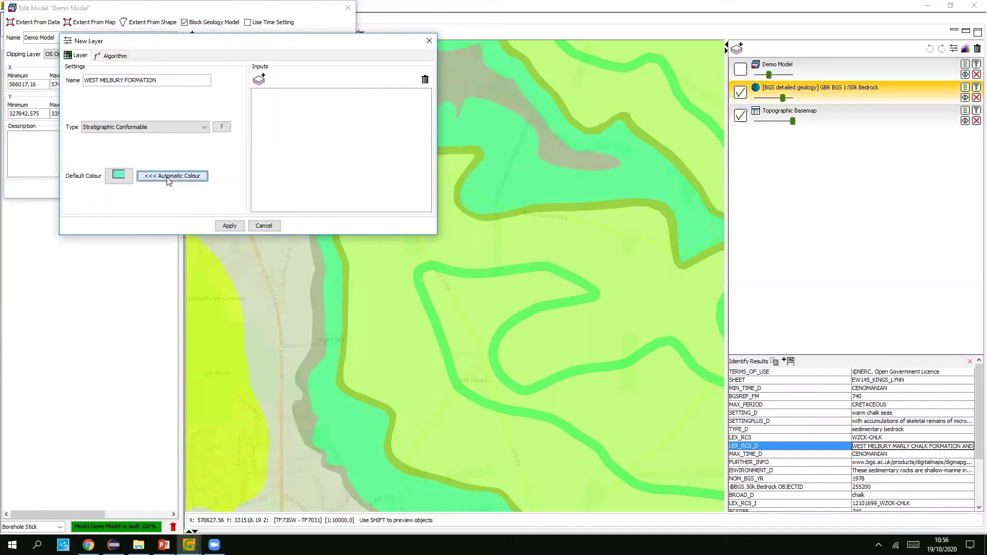
pyautogui.click(119, 176)
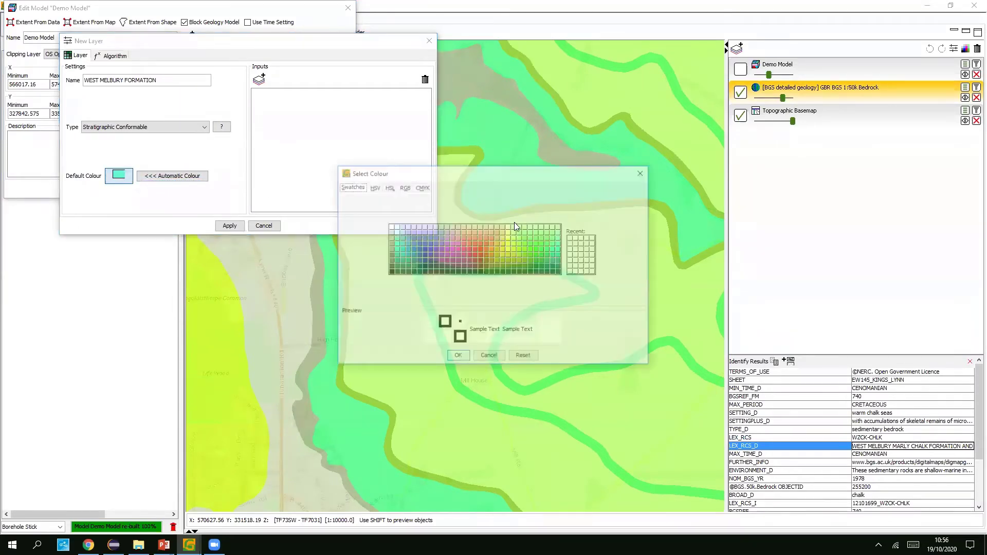
pyautogui.click(532, 234)
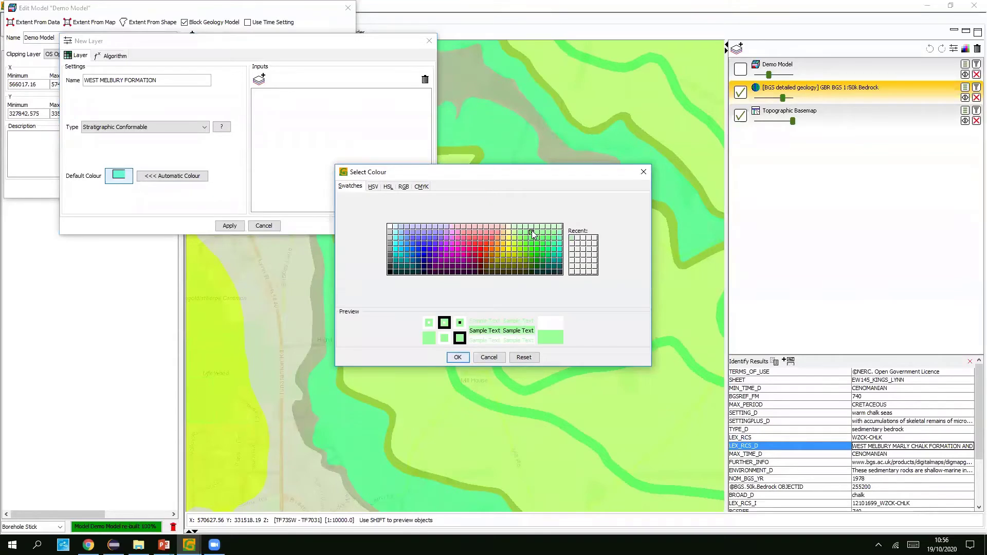
pyautogui.click(457, 357)
# - Add a Fixed Dip/Azimuth input of 0.5/75 at a map point and apply the layer
pyautogui.click(259, 79)
pyautogui.click(513, 269)
pyautogui.click(484, 300)
pyautogui.click(470, 285)
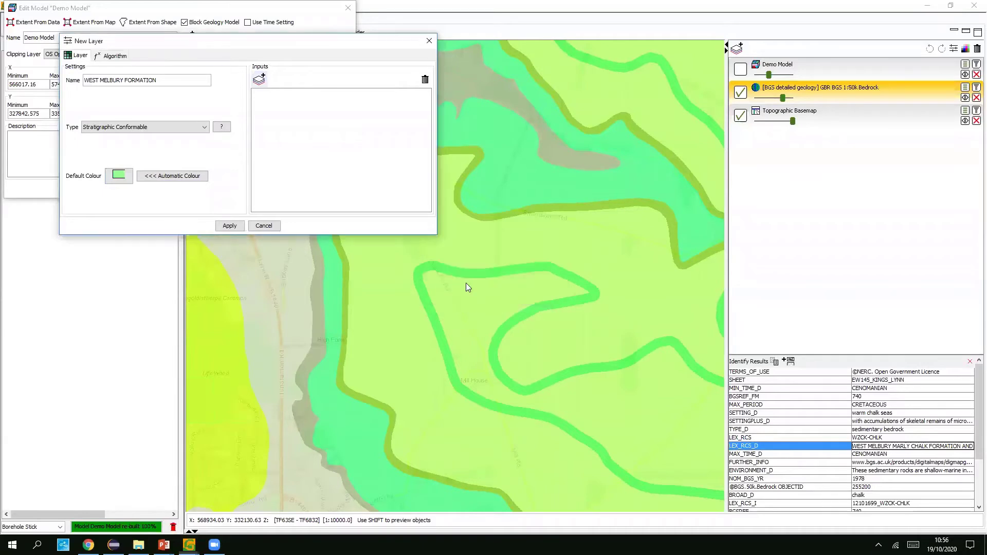
pyautogui.click(349, 301)
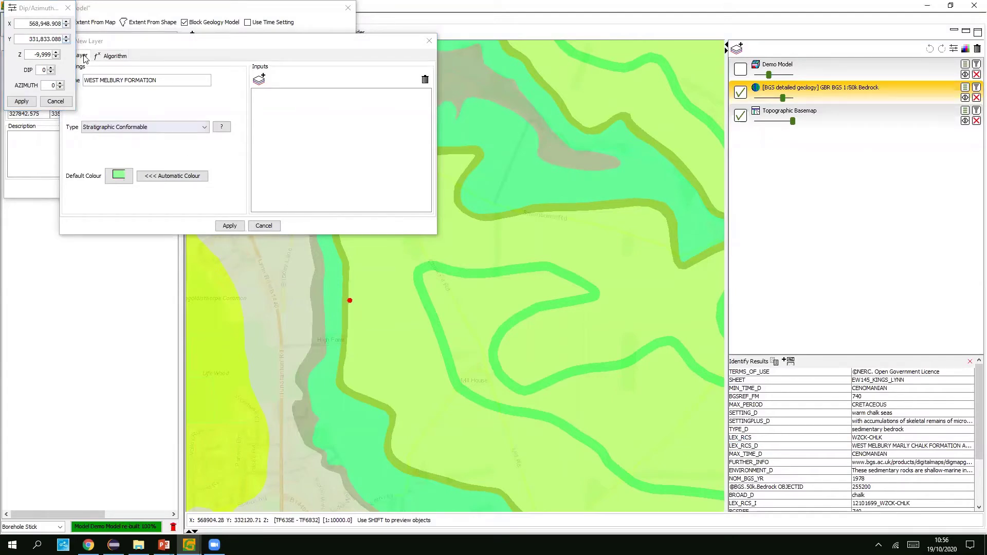
pyautogui.doubleClick(41, 70)
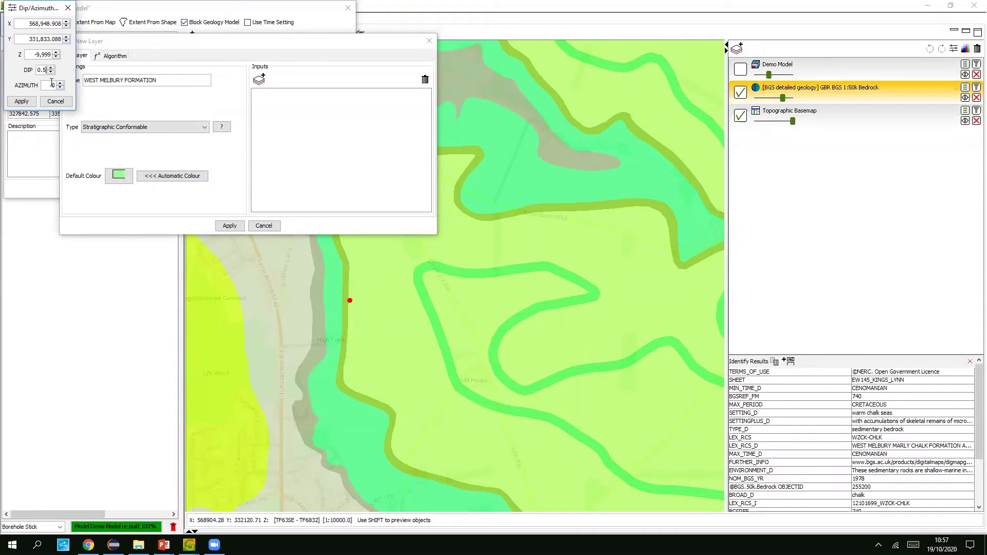
pyautogui.doubleClick(52, 84)
pyautogui.click(22, 101)
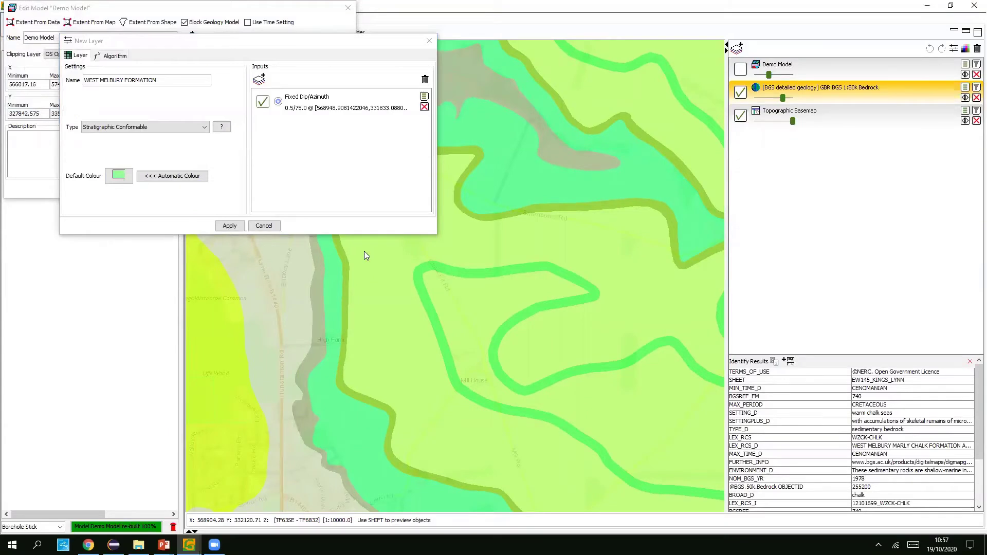
pyautogui.click(230, 226)
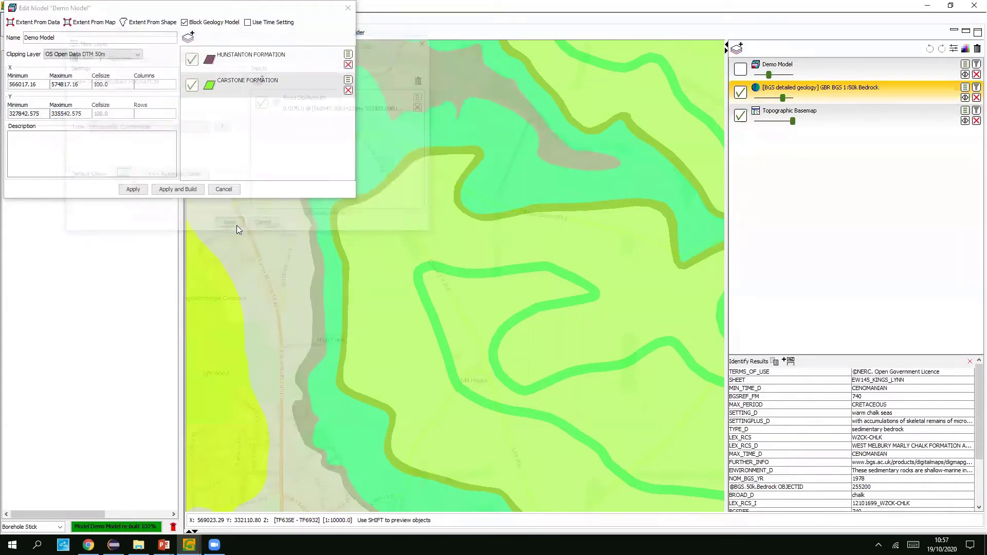
# - Move WEST MELBURY FORMATION above the other layers, Apply and Build, and zoom the map out
pyautogui.moveTo(300, 119); pyautogui.dragTo(290, 57)
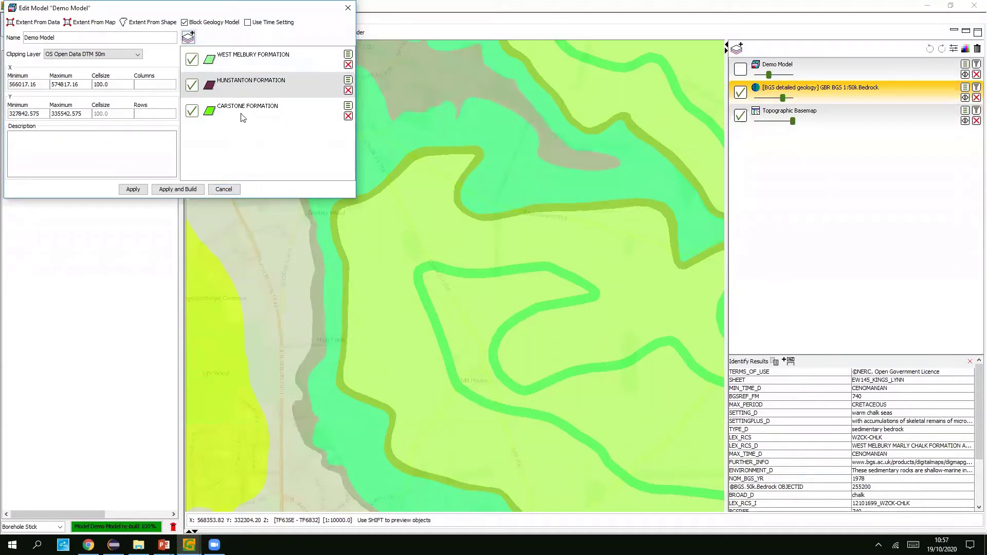
pyautogui.click(164, 191)
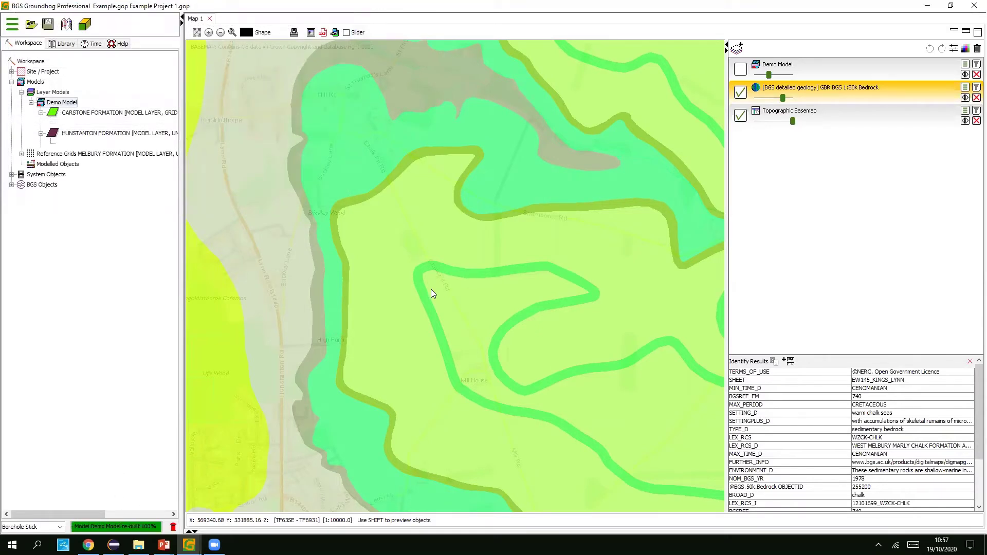
pyautogui.scroll(-5, 431, 289)
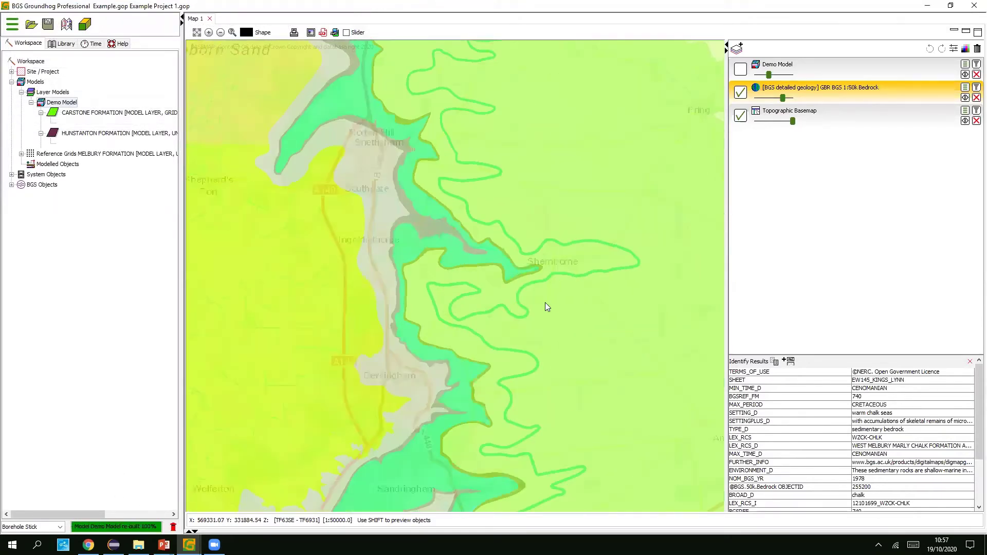
pyautogui.scroll(-2, 546, 298)
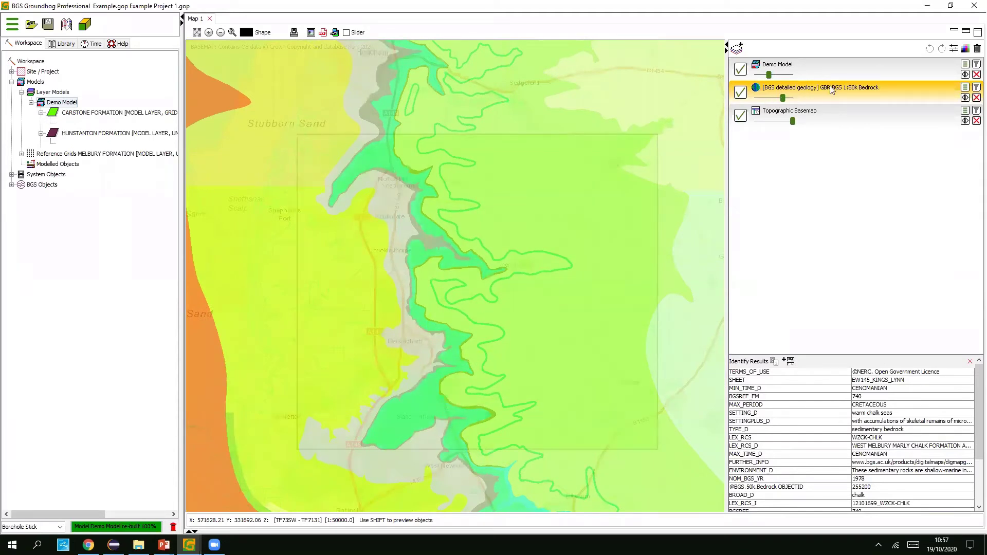
# - Turn on West Melbury and Hunstanton coverage in Demo Model settings and raise the layer's opacity
pyautogui.click(964, 64)
pyautogui.click(500, 162)
pyautogui.click(495, 176)
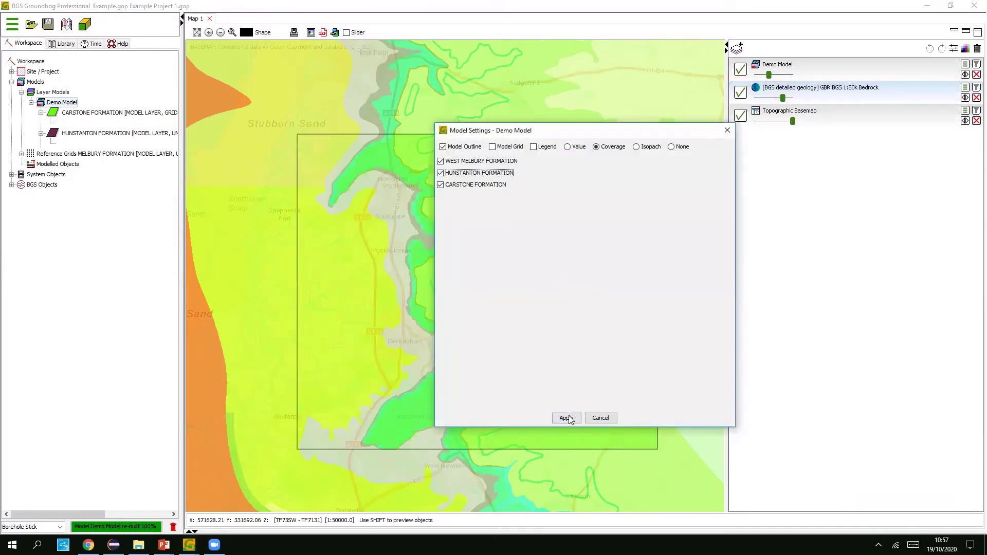
pyautogui.click(566, 418)
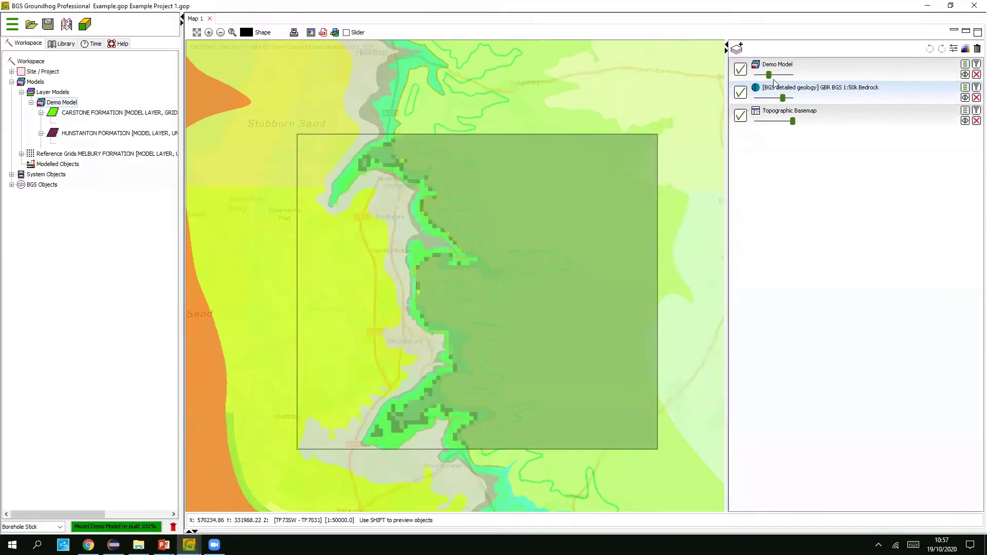
pyautogui.moveTo(767, 73); pyautogui.dragTo(790, 75)
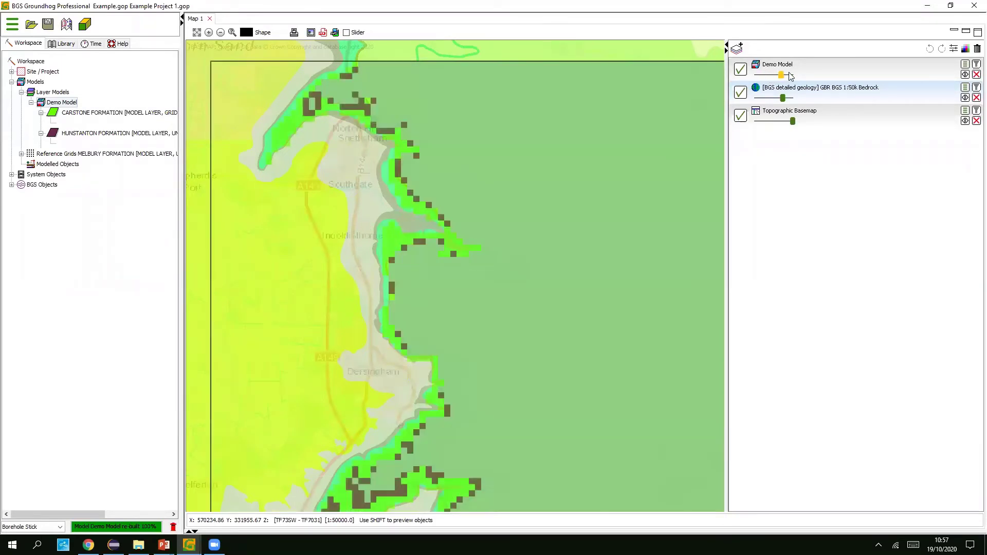
pyautogui.scroll(-1, 470, 314)
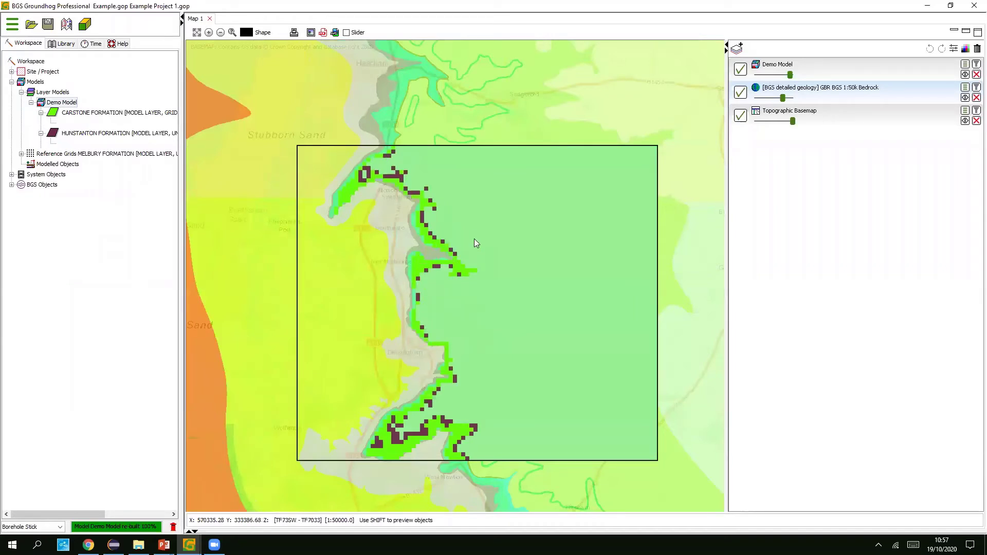
# - Bring up the Groundhog 3D view and orbit and zoom the model to a side-on view
pyautogui.moveTo(190, 544)
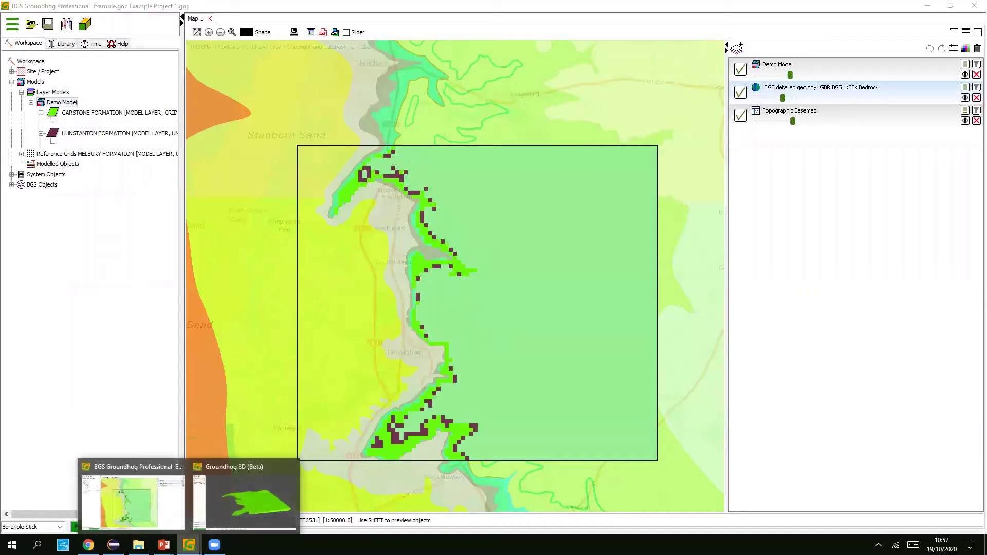
pyautogui.click(241, 469)
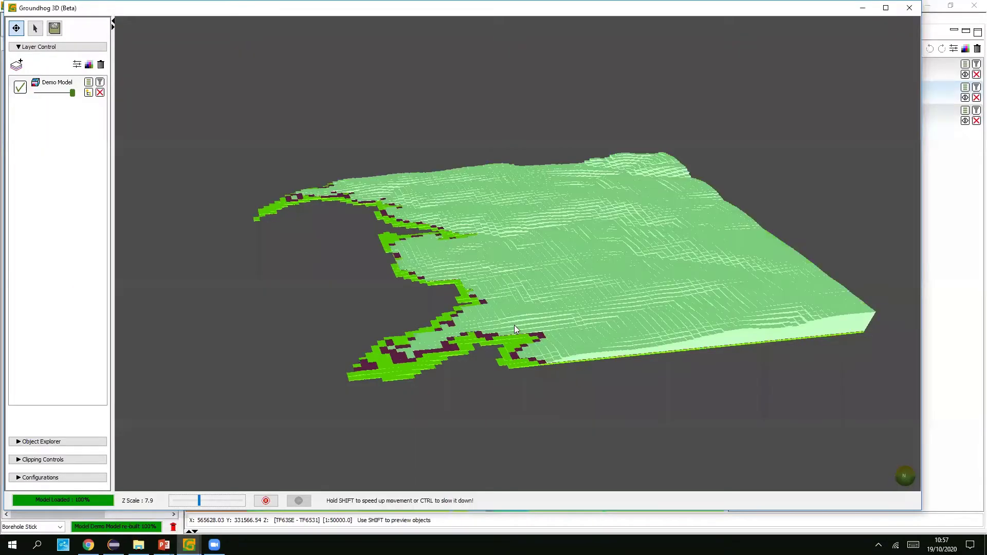
pyautogui.moveTo(640, 348)
pyautogui.mouseDown()
pyautogui.moveTo(748, 318)
pyautogui.moveTo(720, 302)
pyautogui.moveTo(722, 277)
pyautogui.moveTo(489, 281)
pyautogui.mouseUp()
pyautogui.scroll(5, 489, 280)
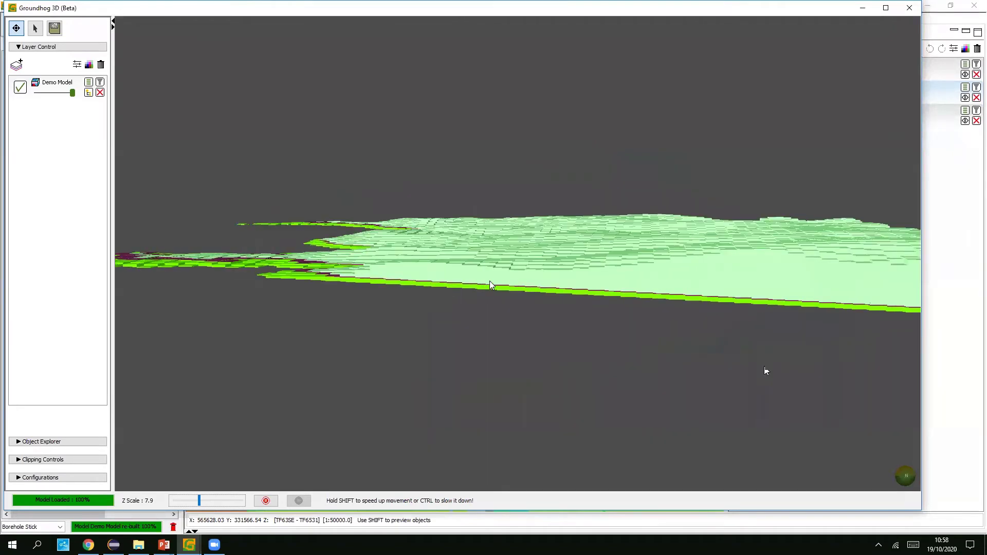
pyautogui.scroll(3, 548, 320)
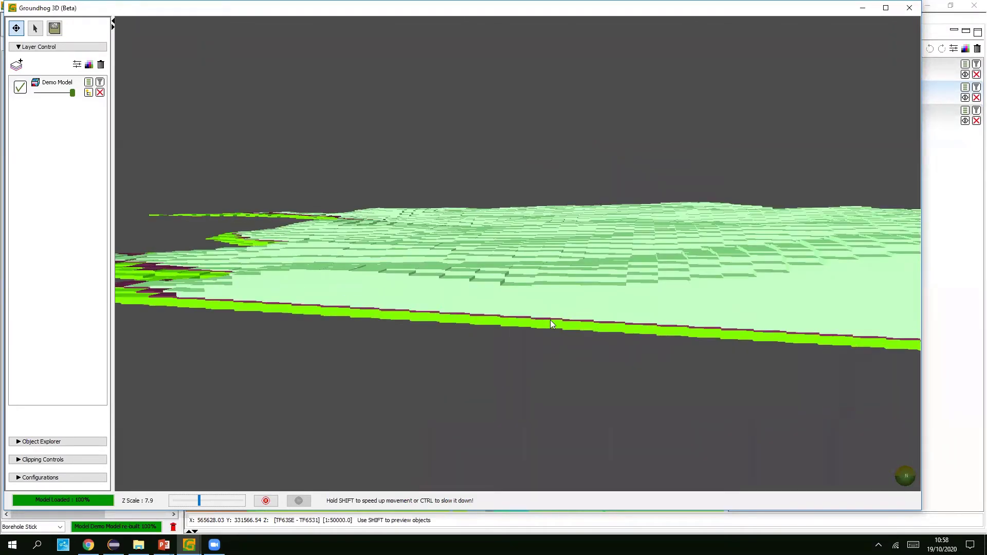
pyautogui.scroll(-4, 550, 321)
pyautogui.moveTo(554, 323); pyautogui.dragTo(422, 329)
pyautogui.scroll(-4, 423, 332)
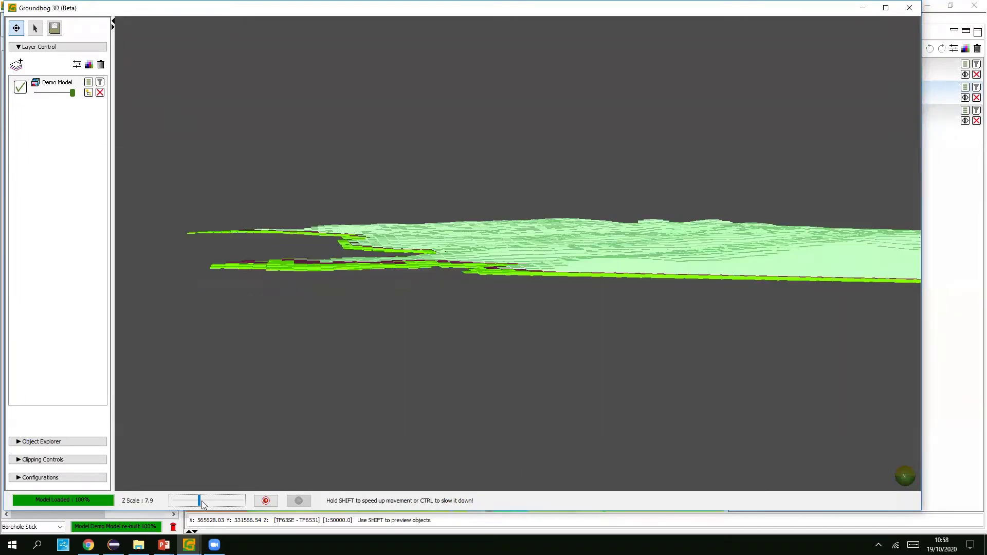
# - Raise Z Scale to 11.2, make Demo Model see-through, and return to the main window
pyautogui.moveTo(199, 501); pyautogui.dragTo(211, 501)
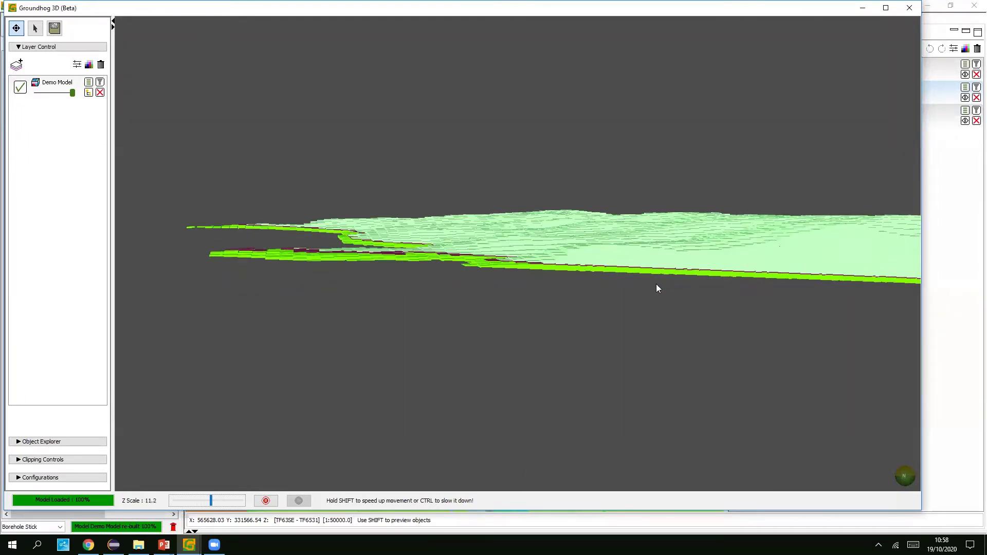
pyautogui.scroll(3, 569, 287)
pyautogui.moveTo(570, 288); pyautogui.dragTo(734, 251)
pyautogui.moveTo(655, 266); pyautogui.dragTo(114, 83)
pyautogui.moveTo(73, 94); pyautogui.dragTo(61, 96)
pyautogui.moveTo(515, 147); pyautogui.dragTo(628, 209)
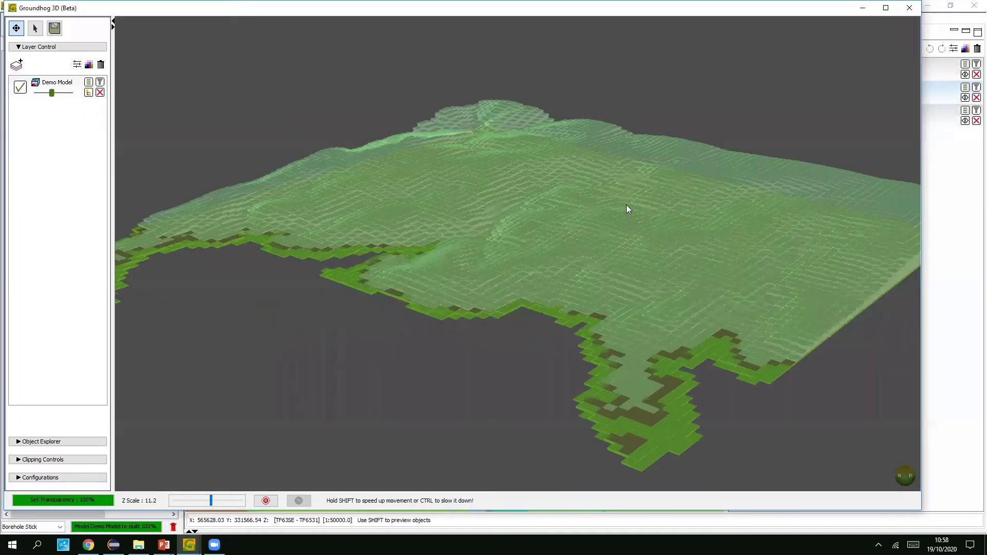
pyautogui.click(954, 172)
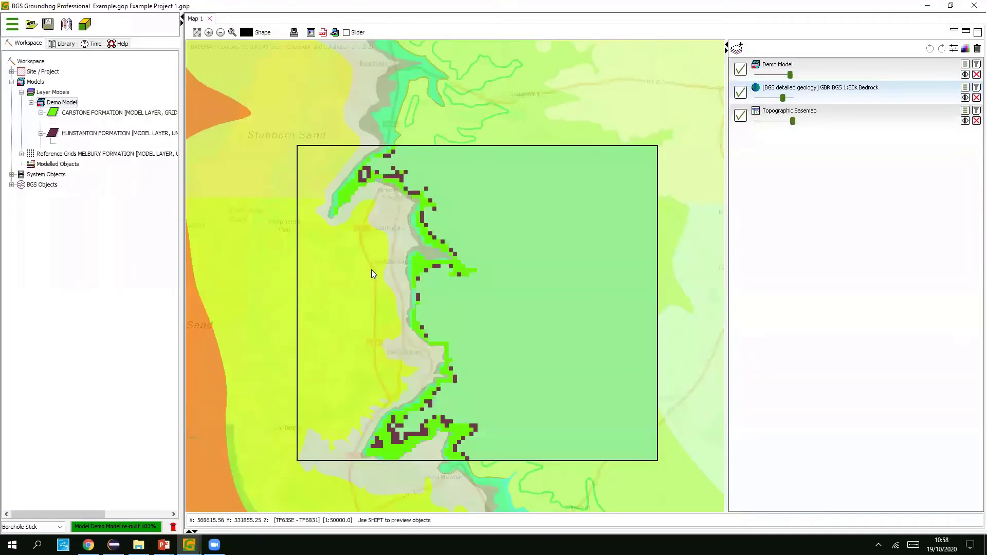
# - Open Edit Model for Demo Model and start a new layer named MODEL BASE
pyautogui.rightClick(70, 105)
pyautogui.click(95, 104)
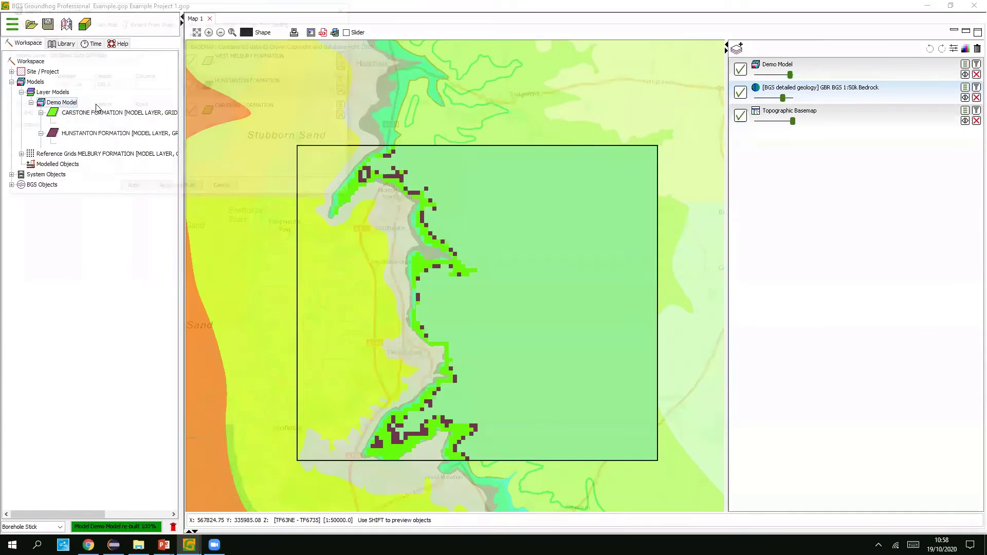
pyautogui.click(189, 38)
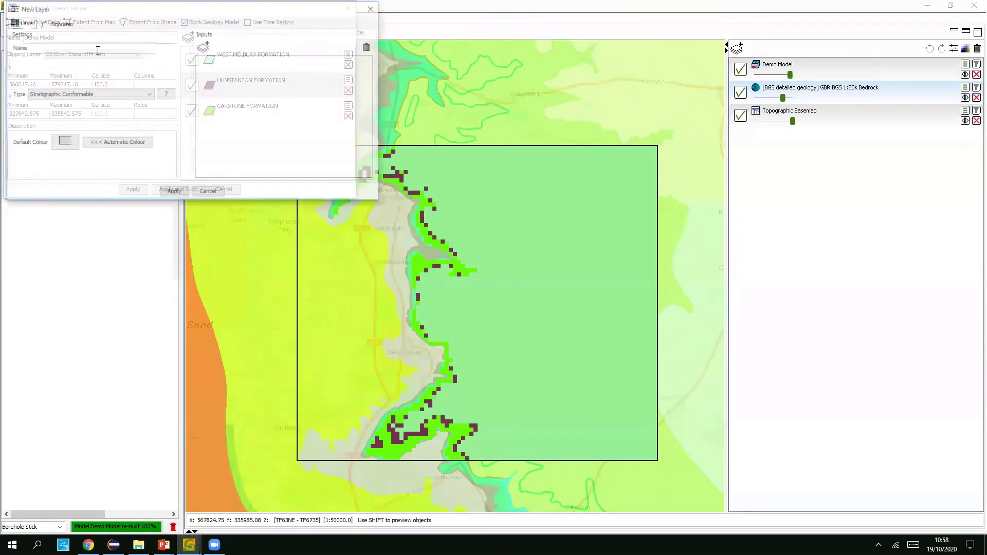
pyautogui.write('MODEL BASE')
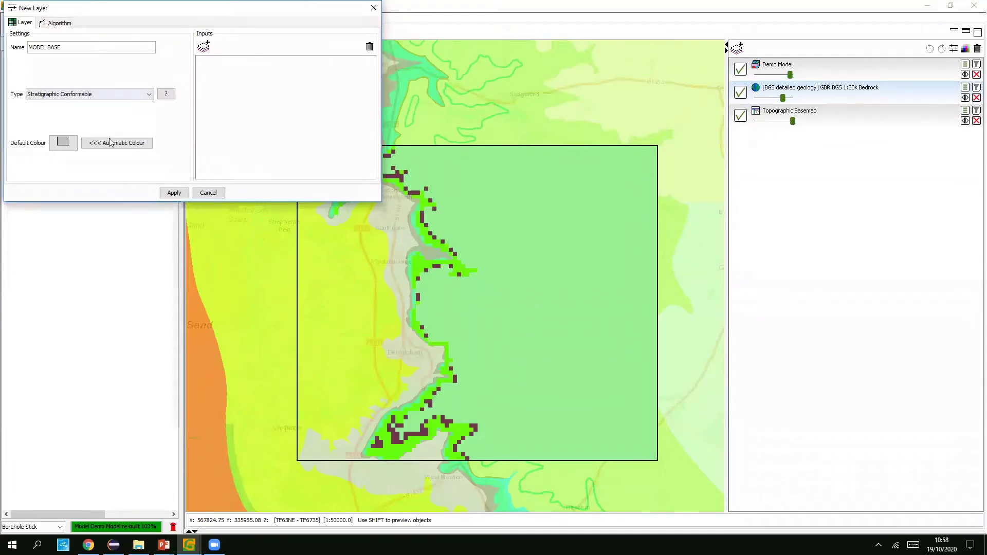
# - Give MODEL BASE a Fixed Elevation input of -50, add the layer, and rebuild the model
pyautogui.click(203, 51)
pyautogui.click(504, 269)
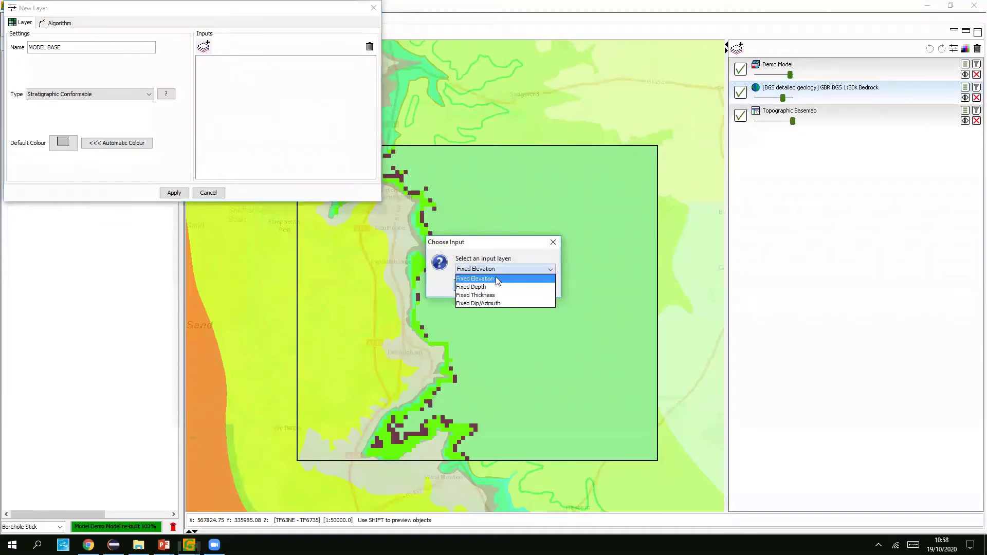
pyautogui.click(497, 279)
pyautogui.click(476, 284)
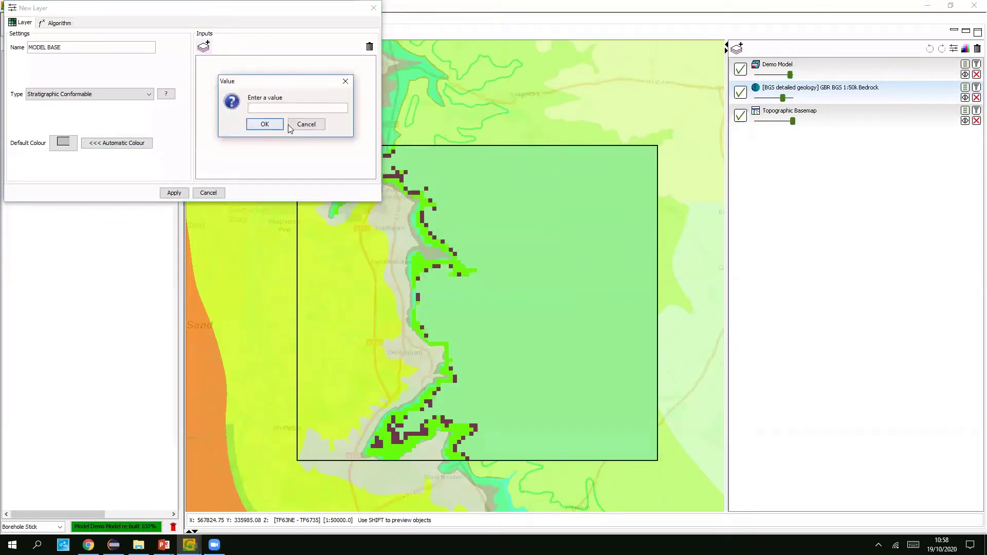
pyautogui.write('-50')
pyautogui.click(265, 125)
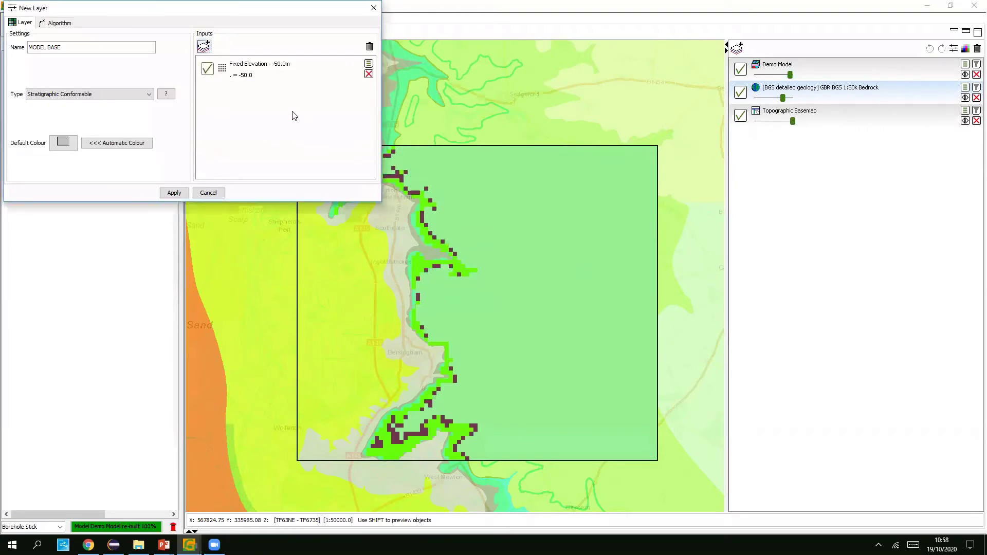
pyautogui.click(174, 193)
pyautogui.click(289, 144)
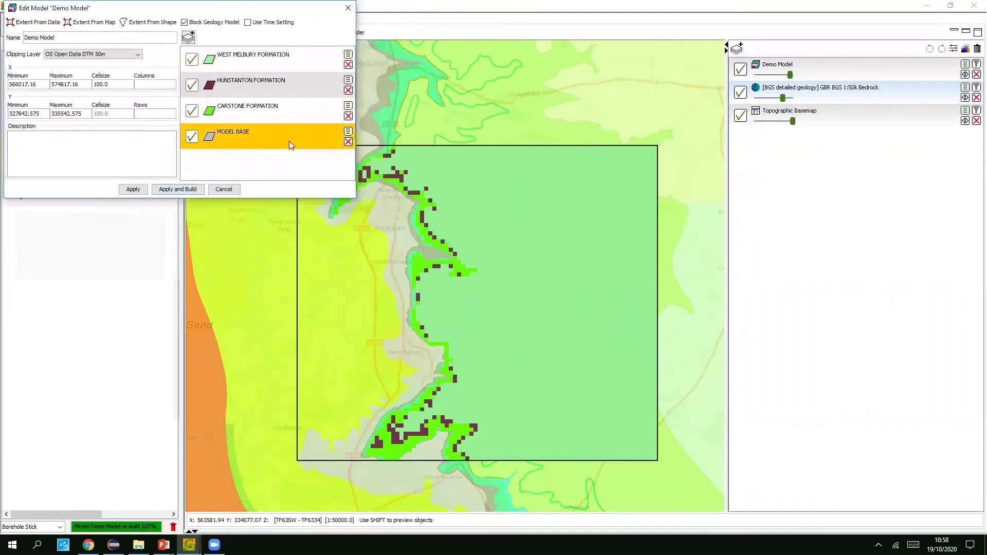
pyautogui.click(181, 190)
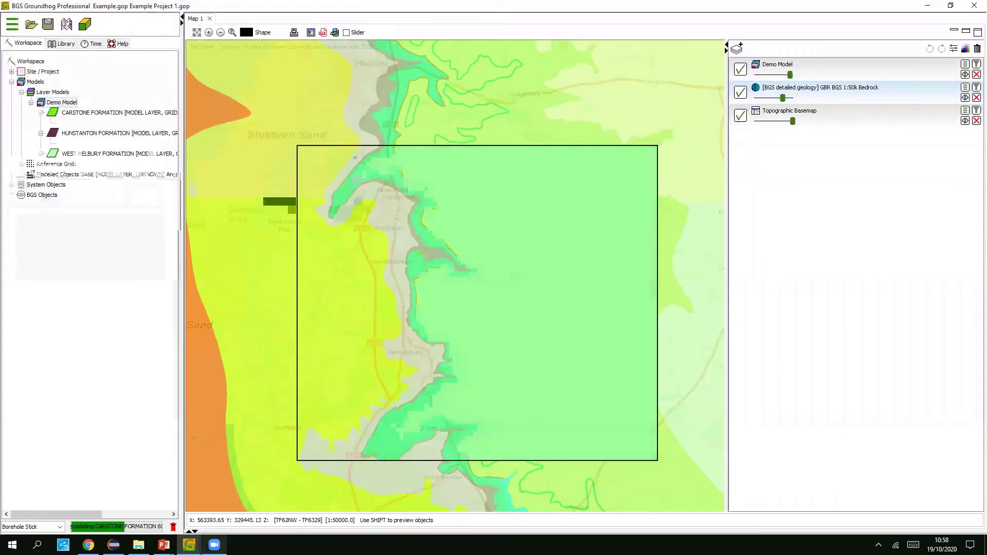
# - Turn on MODEL BASE coverage in the Demo Model display settings and orbit to a lower angle
pyautogui.click(965, 64)
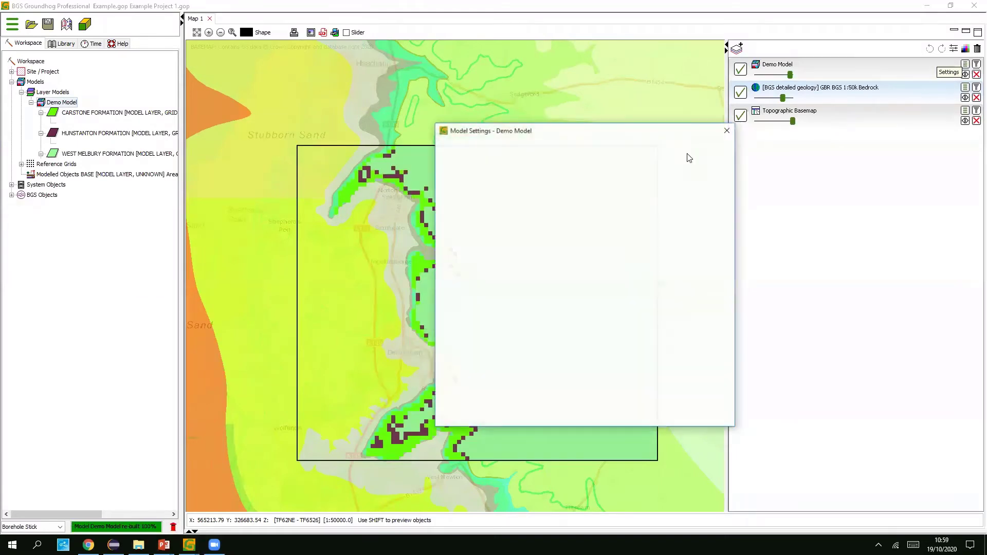
pyautogui.click(440, 196)
pyautogui.click(565, 417)
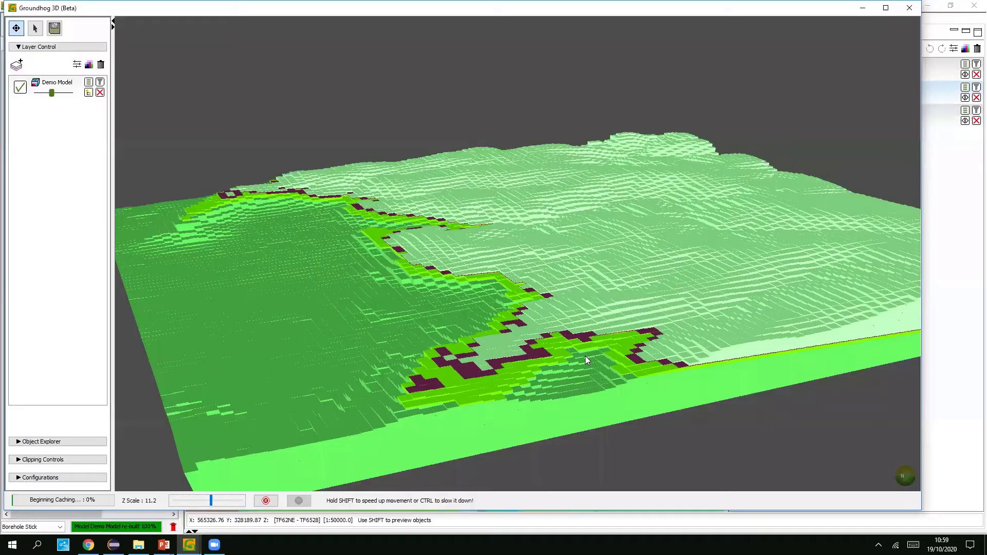
pyautogui.moveTo(585, 356); pyautogui.dragTo(939, 199)
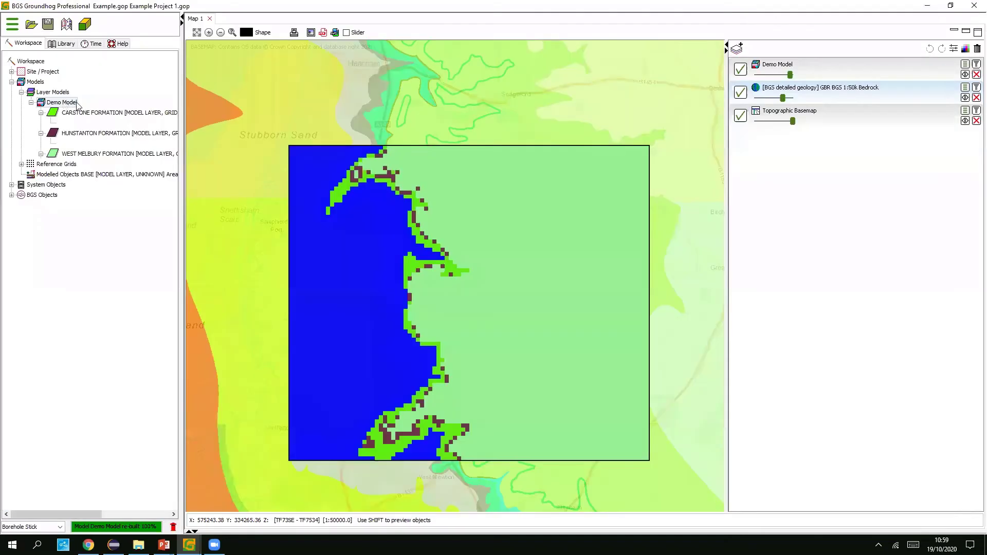
pyautogui.rightClick(62, 102)
# - Set MODEL BASE's default colour to lavender in Edit Model, apply the layer change, and Apply and Build
pyautogui.click(90, 107)
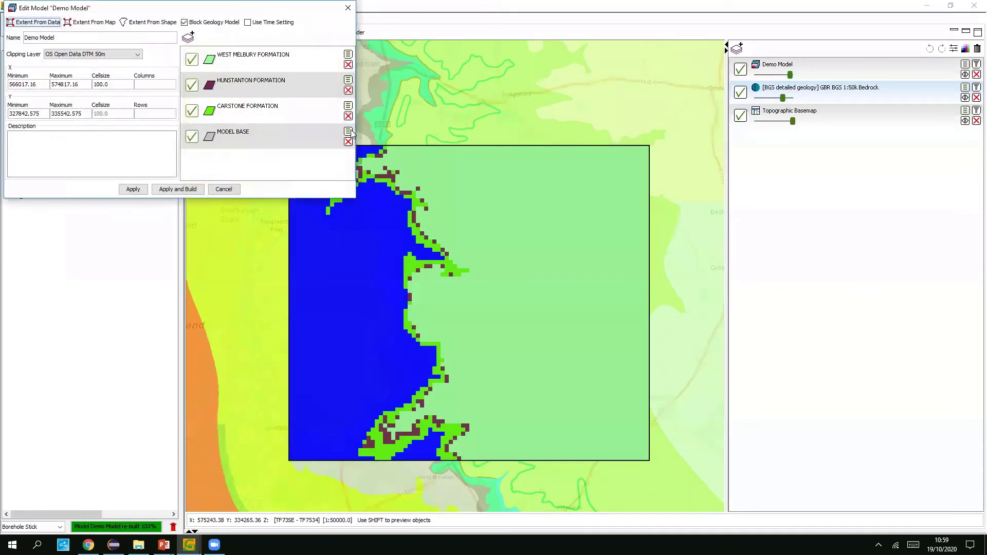
pyautogui.click(348, 132)
pyautogui.click(63, 143)
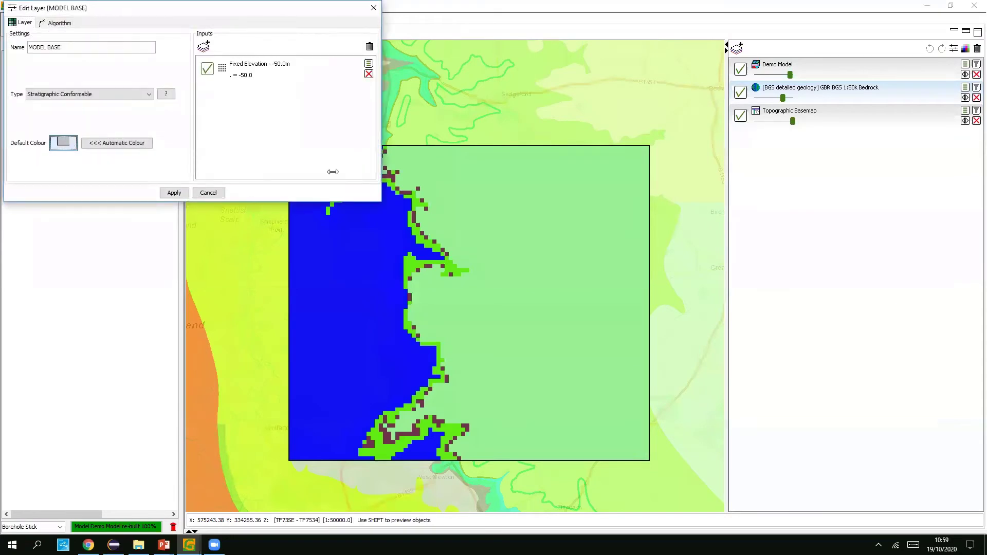
pyautogui.click(436, 227)
pyautogui.click(464, 357)
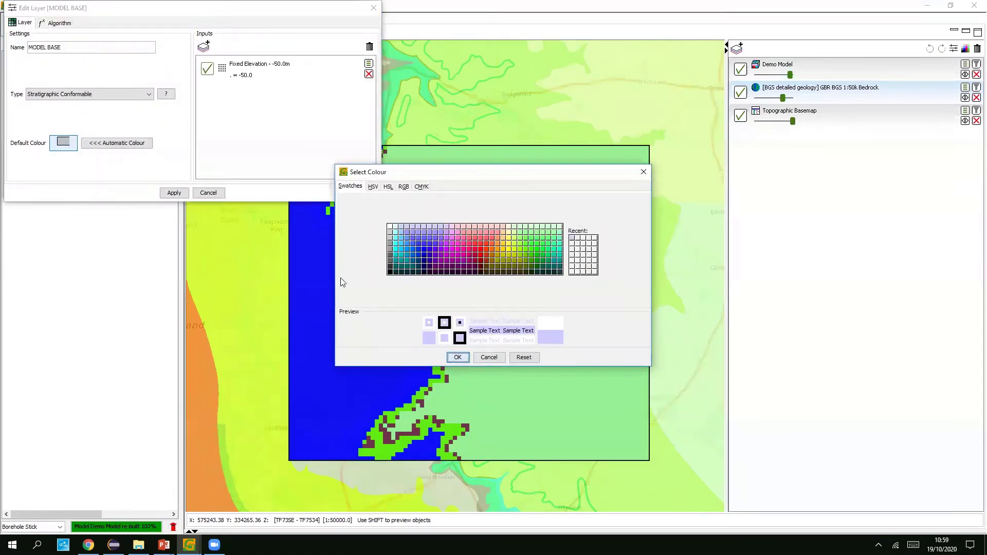
pyautogui.click(172, 192)
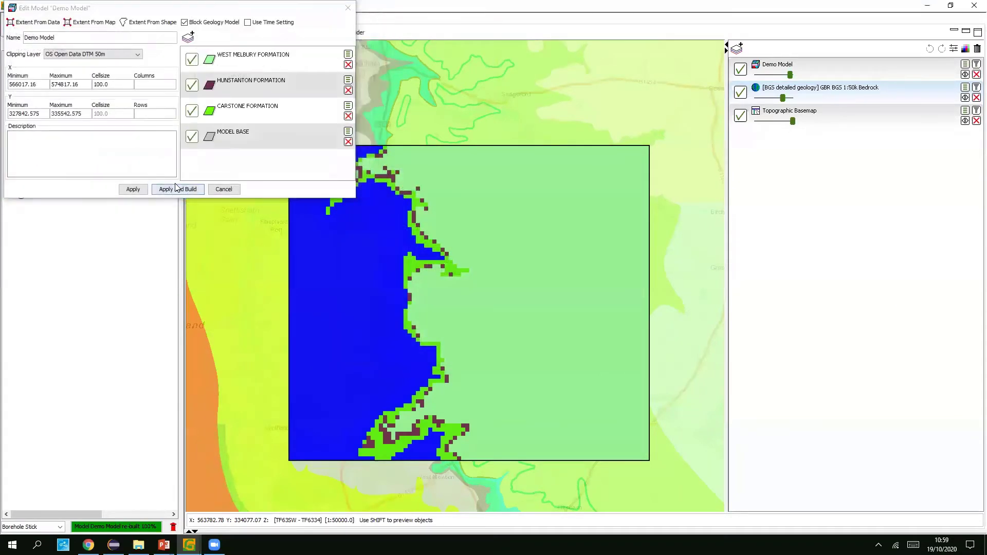
pyautogui.click(198, 189)
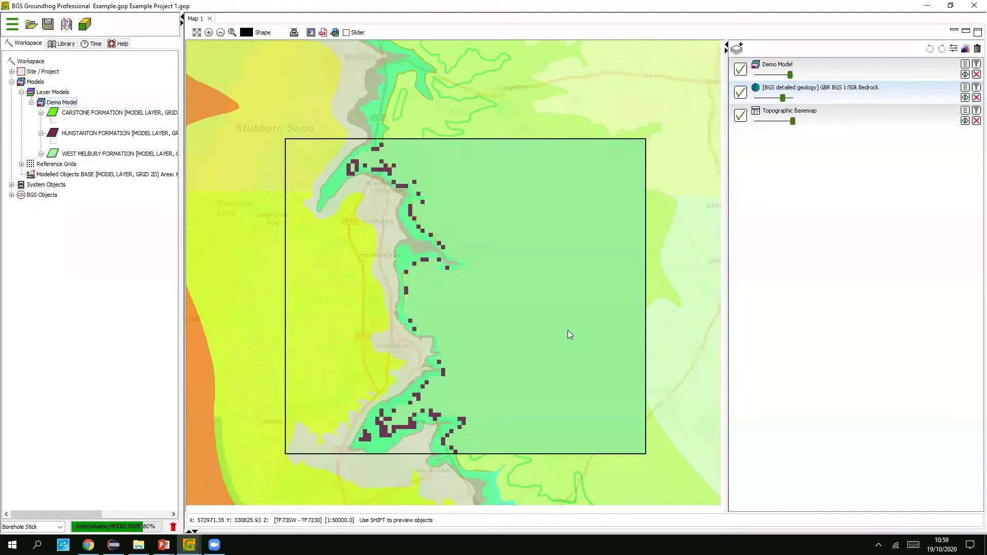
pyautogui.click(190, 544)
# - In Groundhog 3D, raise Z Scale to 15.4 and orbit the model, then open Demo Model's Edit Model
pyautogui.click(229, 467)
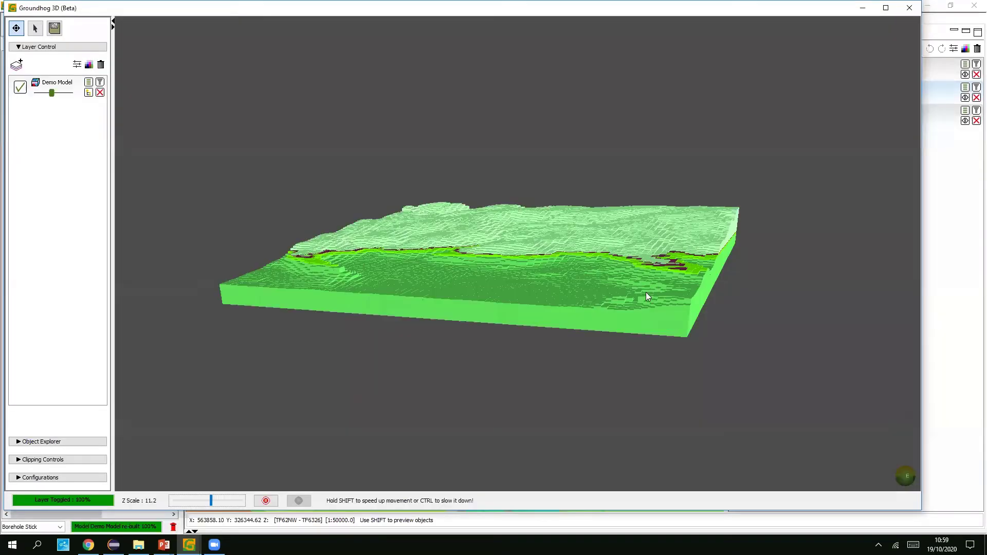
pyautogui.moveTo(688, 297); pyautogui.dragTo(641, 306)
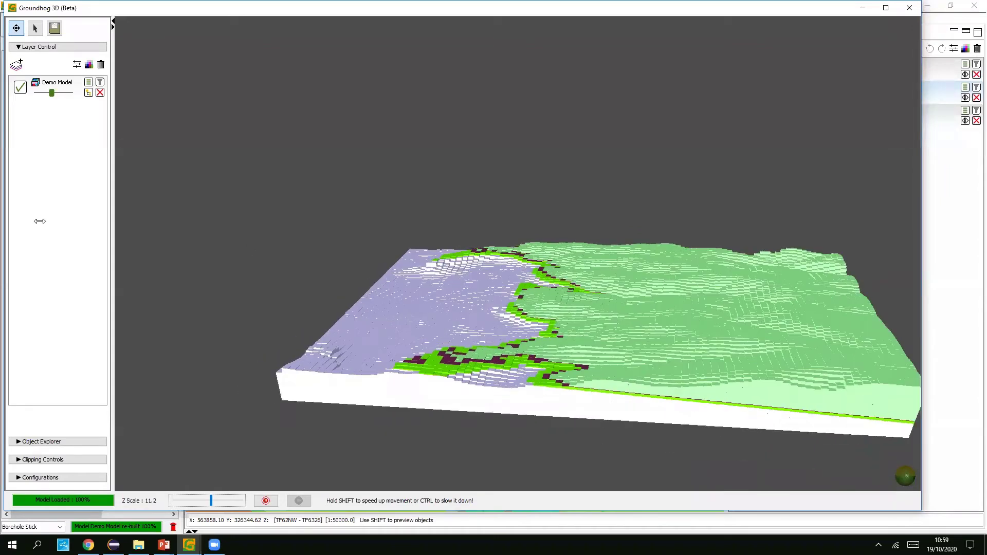
pyautogui.click(225, 502)
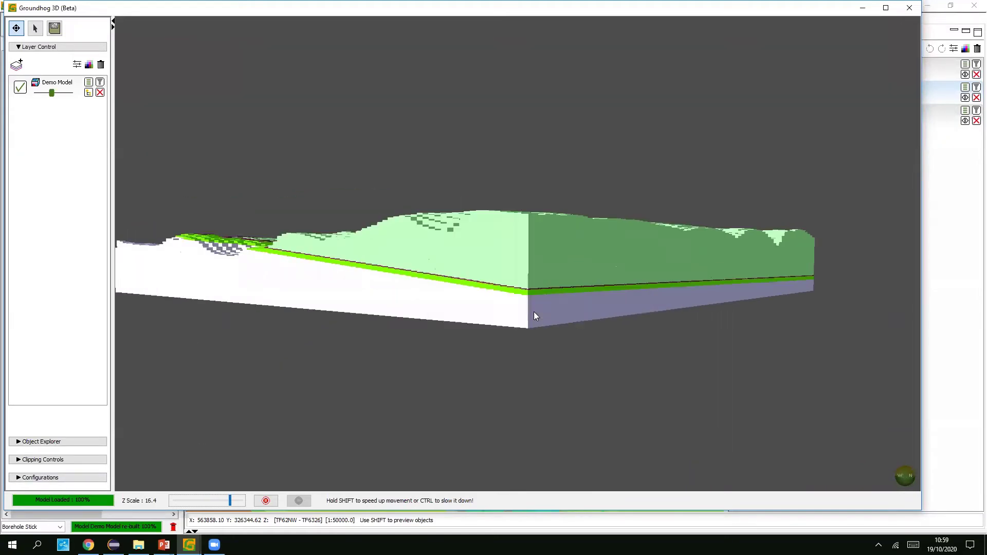
pyautogui.scroll(8, 542, 345)
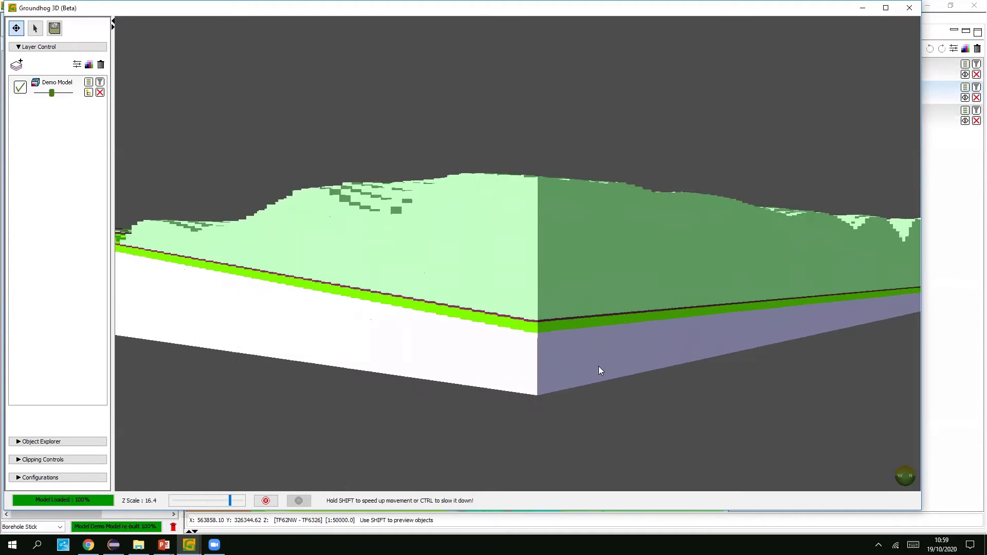
pyautogui.scroll(4, 591, 362)
pyautogui.scroll(-3, 592, 360)
pyautogui.moveTo(592, 360); pyautogui.dragTo(878, 92)
pyautogui.scroll(-3, 401, 329)
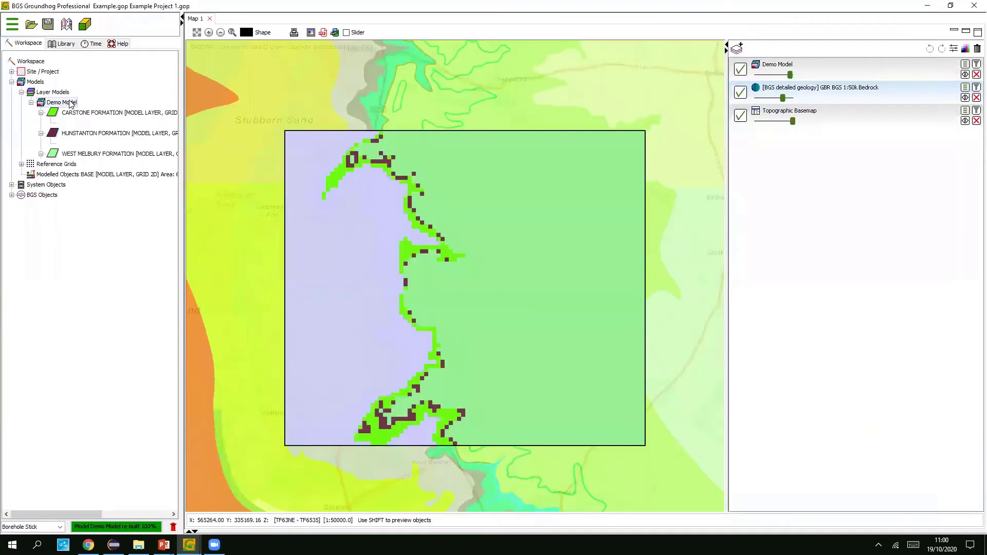
pyautogui.rightClick(69, 100)
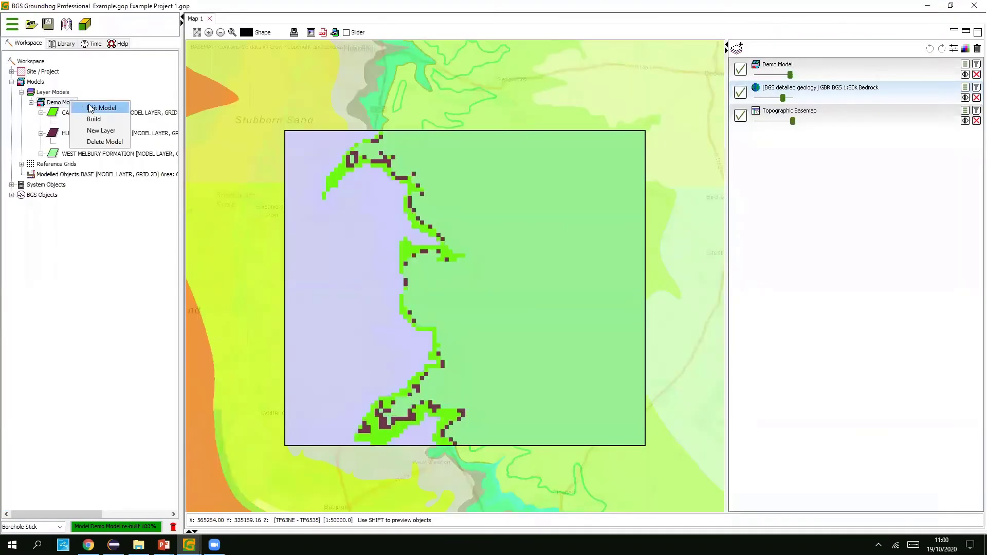
pyautogui.click(90, 108)
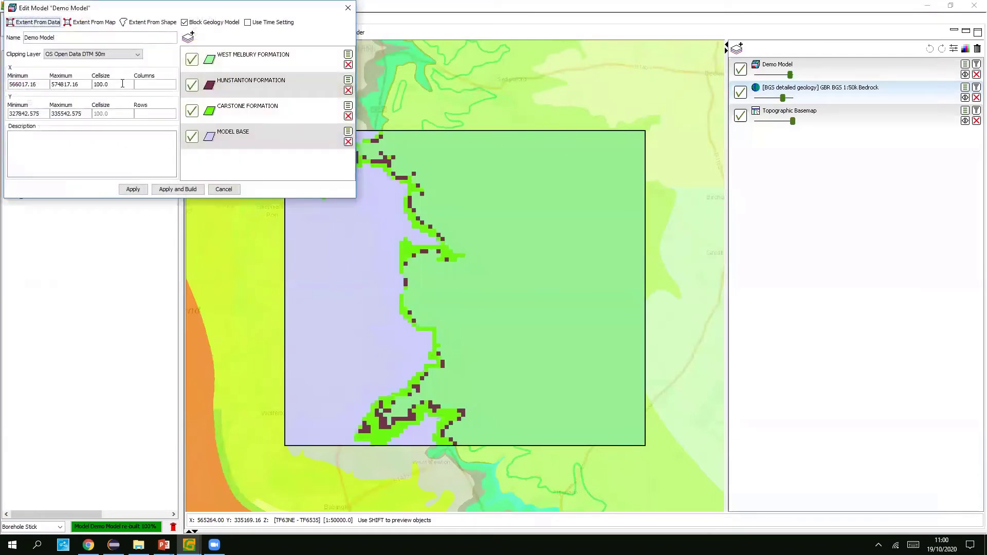
# - Change X Cellsize from 100.0 to 50 and Apply and Build the Demo Model
pyautogui.doubleClick(91, 85)
pyautogui.write('50')
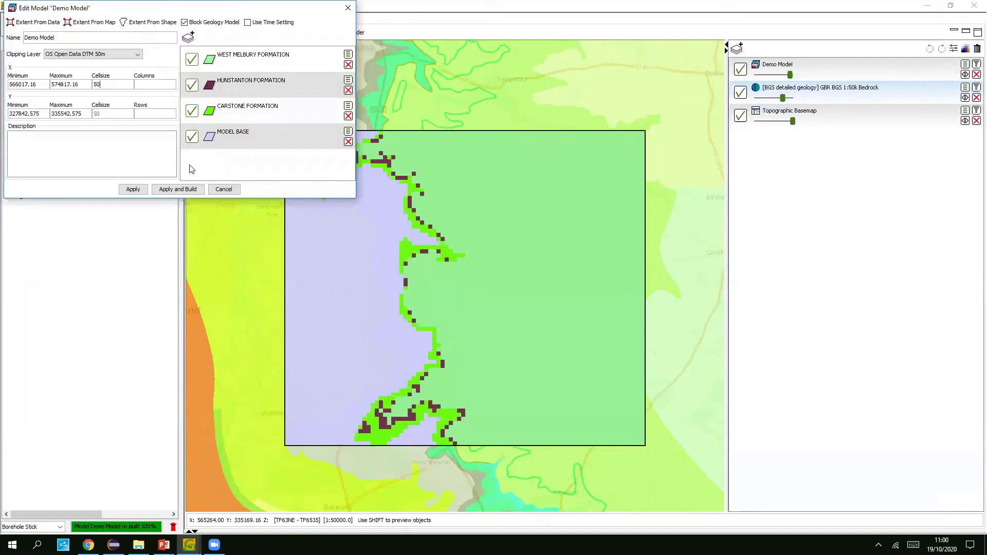
pyautogui.click(166, 190)
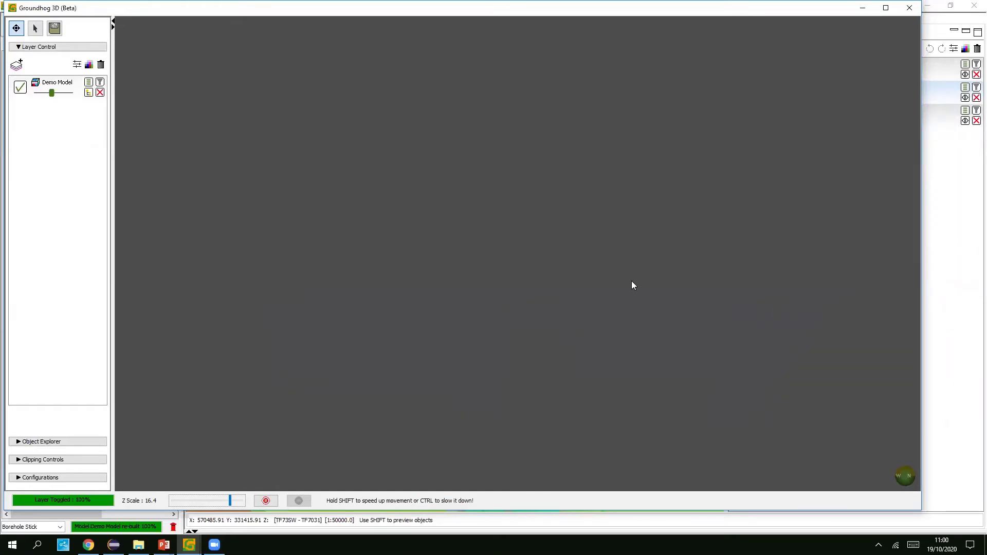
# - Lower the Demo Model's map opacity, then orbit the finer-grid model in 3D to see its underside
pyautogui.click(973, 218)
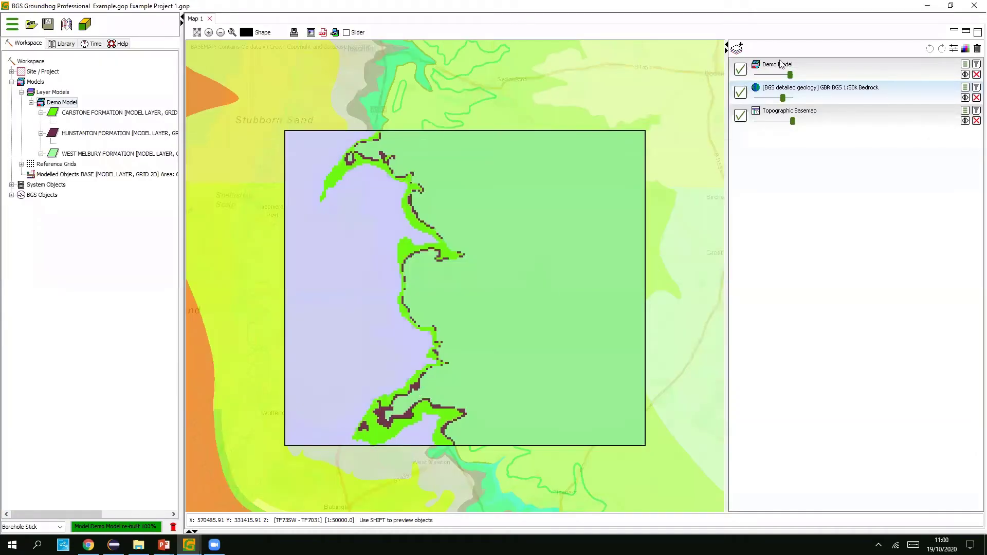
pyautogui.moveTo(790, 73); pyautogui.dragTo(771, 75)
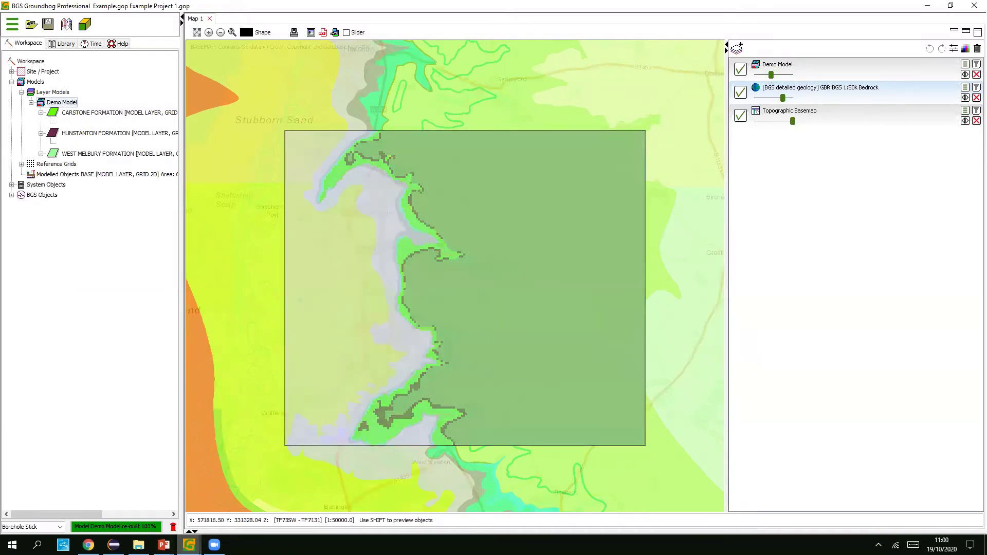
pyautogui.click(262, 463)
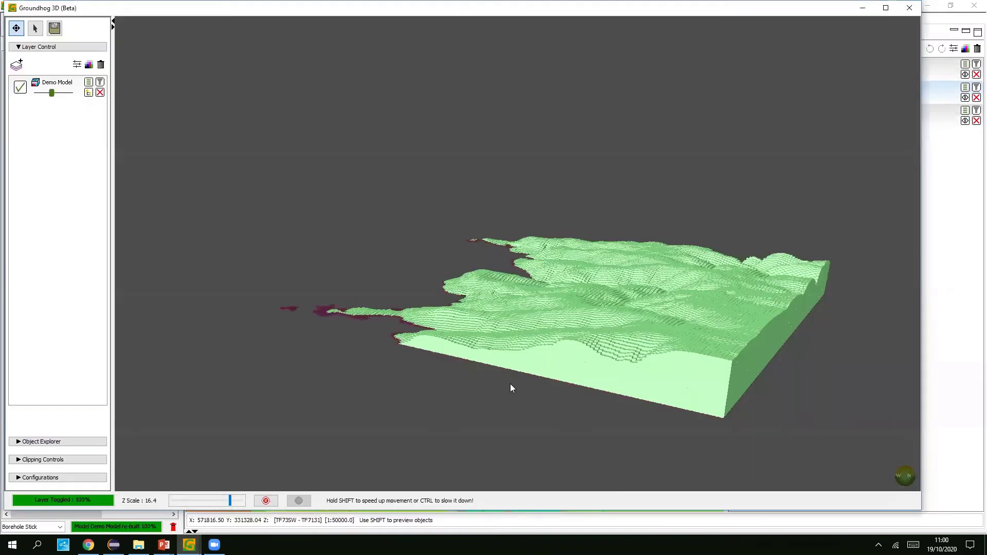
pyautogui.moveTo(520, 365); pyautogui.dragTo(472, 381)
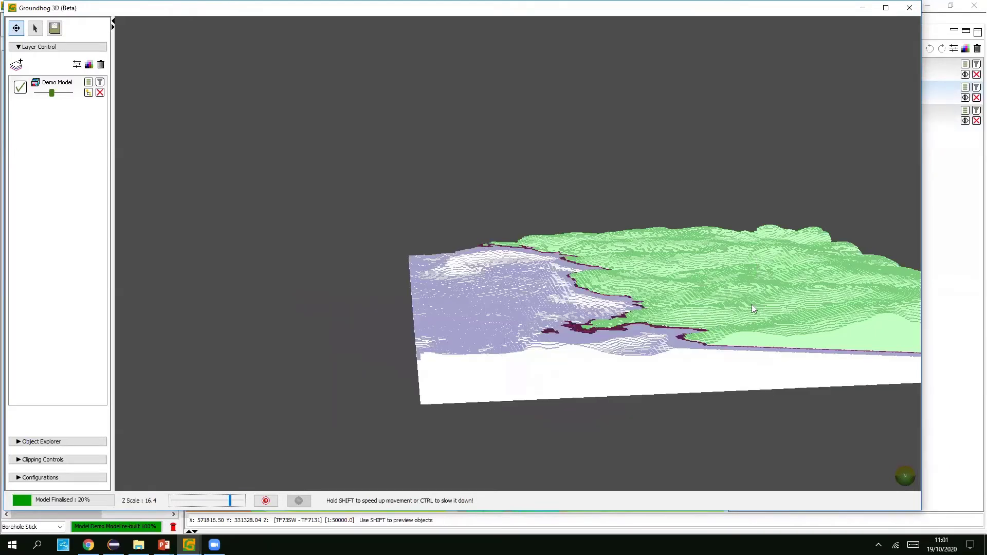
pyautogui.moveTo(692, 317); pyautogui.dragTo(723, 305)
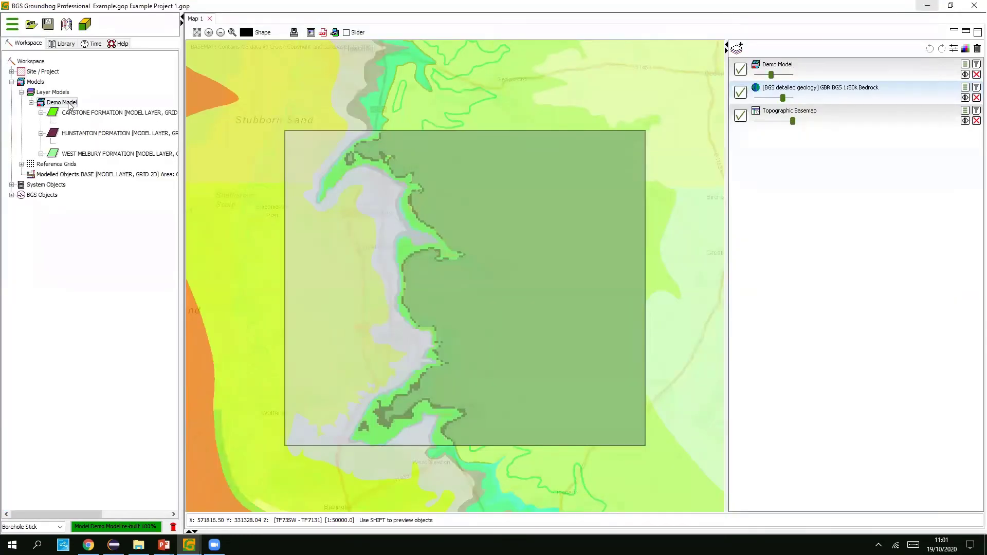
# - In Edit Model, change X Cellsize from 50.0 back to 100 and Apply and Build
pyautogui.rightClick(69, 104)
pyautogui.click(82, 106)
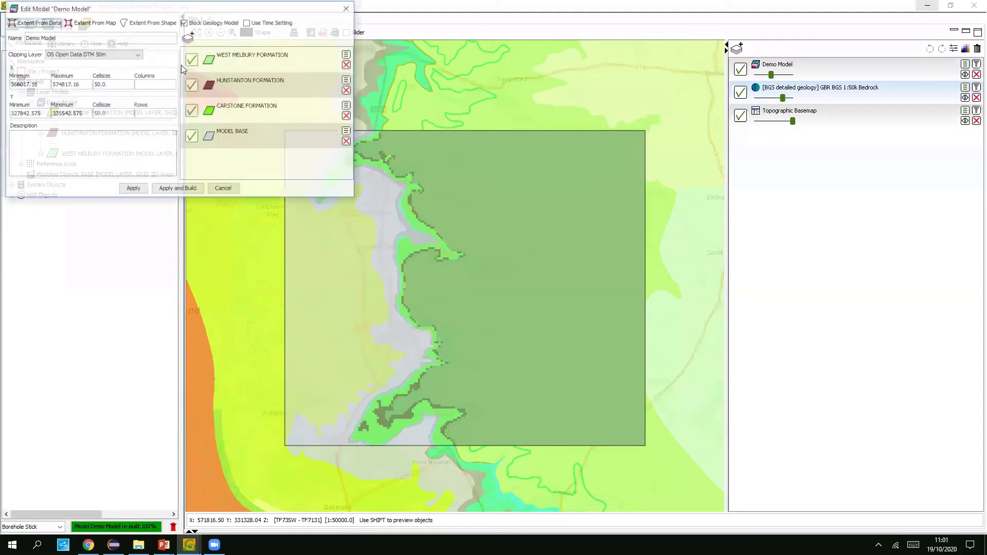
pyautogui.moveTo(121, 86); pyautogui.dragTo(87, 84)
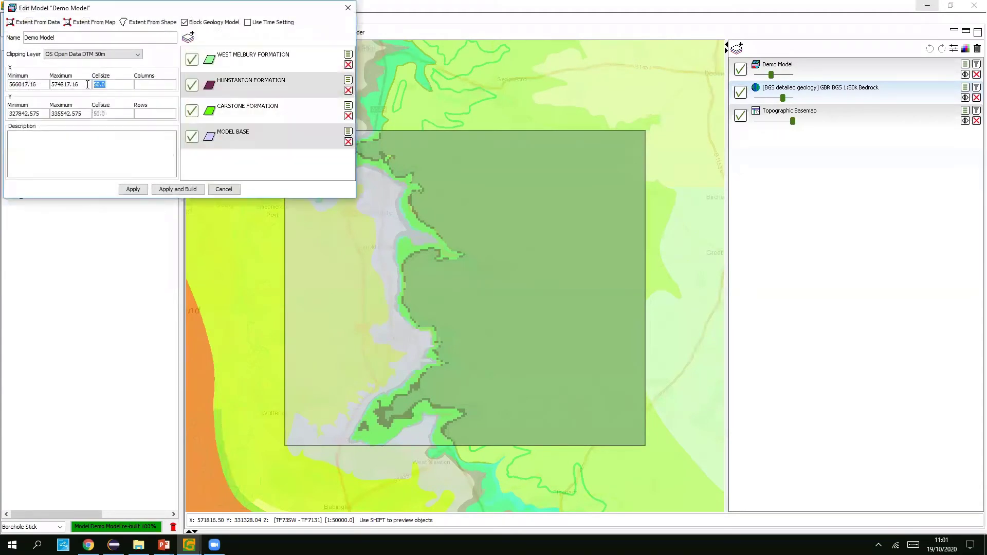
pyautogui.write('100')
pyautogui.click(167, 188)
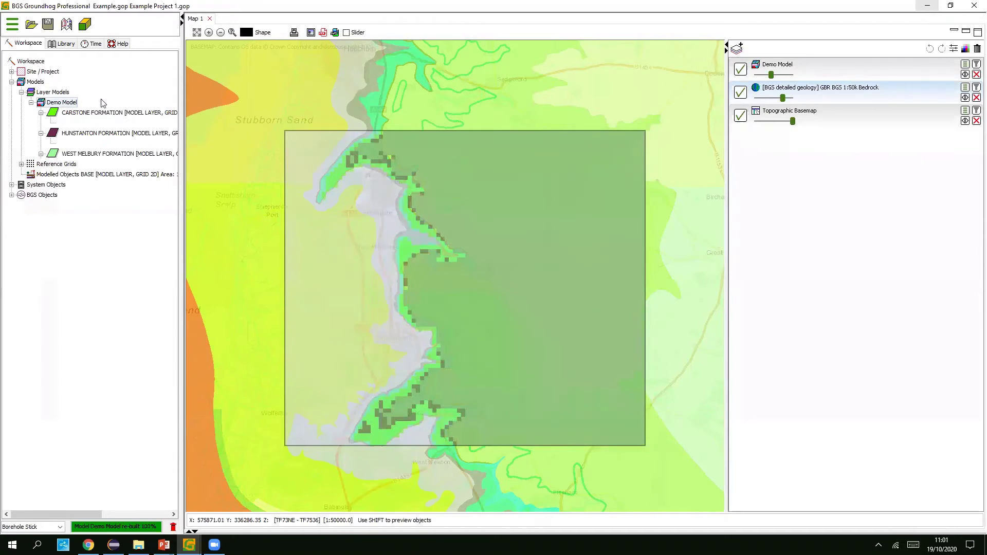
# - Delete the WEST MELBURY, HUNSTANTON and CARSTONE formation layers from Demo Model, then apply and rebuild
pyautogui.rightClick(60, 107)
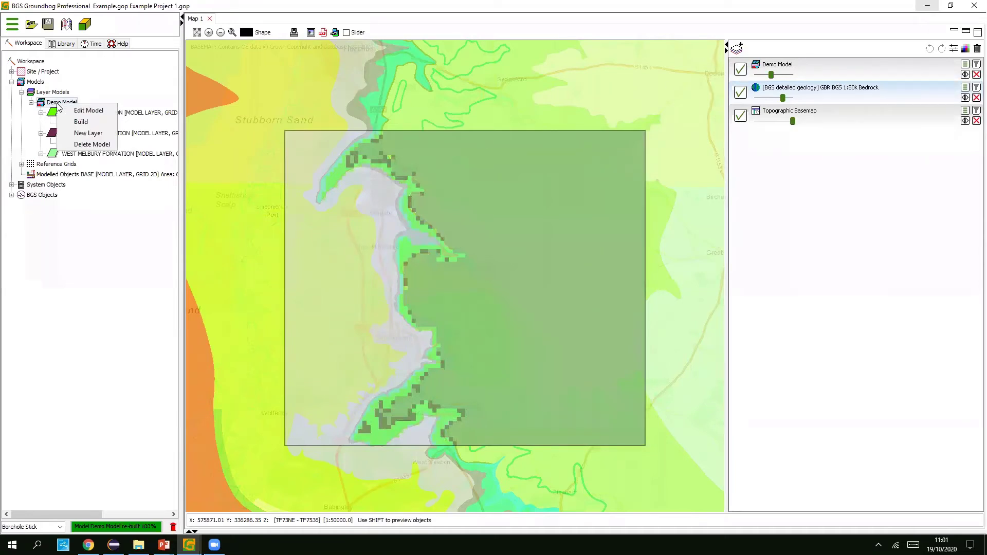
pyautogui.click(815, 5)
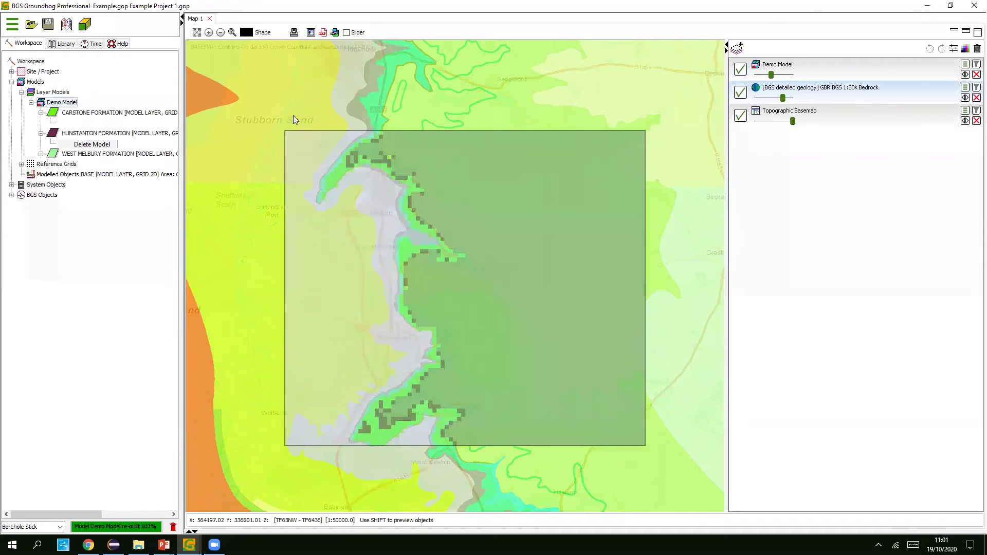
pyautogui.rightClick(65, 104)
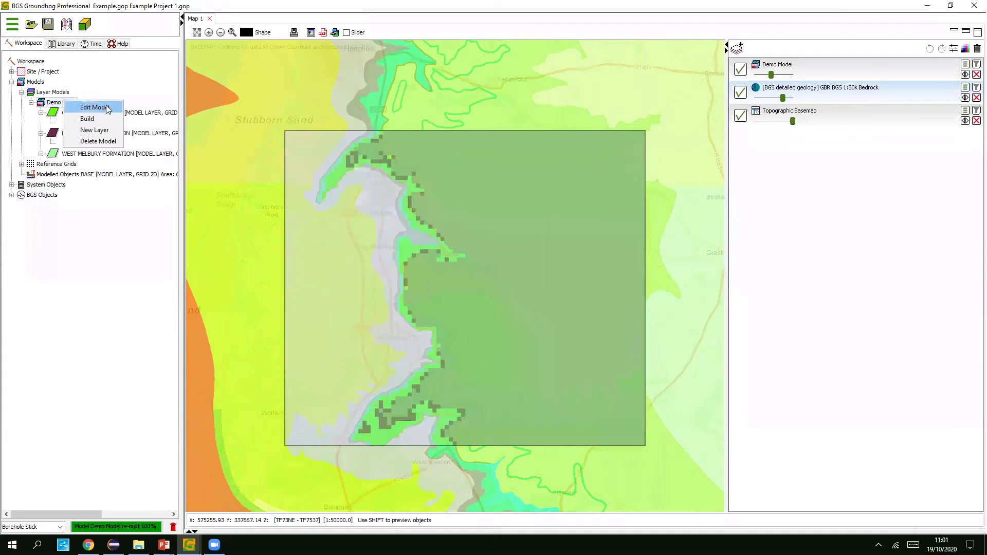
pyautogui.click(108, 108)
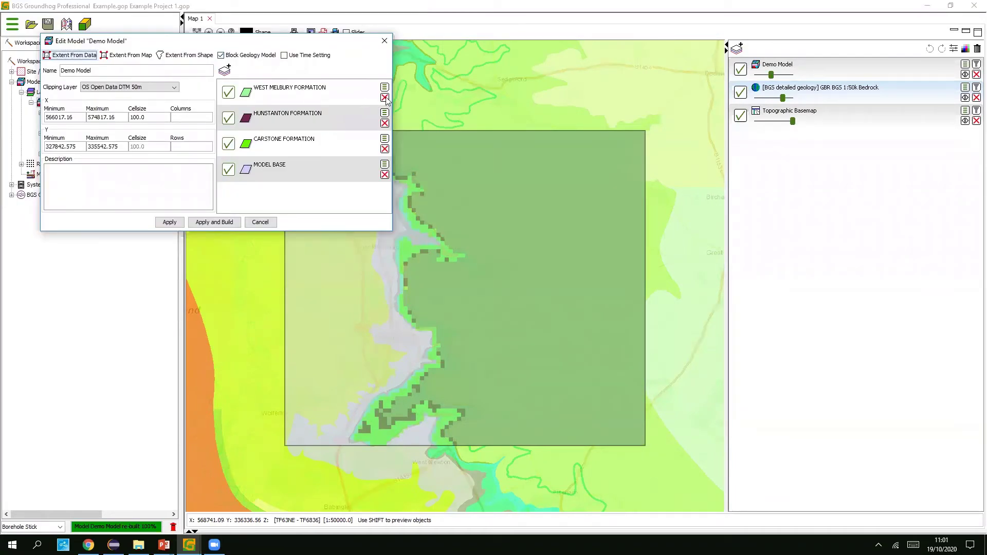
pyautogui.click(384, 98)
pyautogui.click(384, 98)
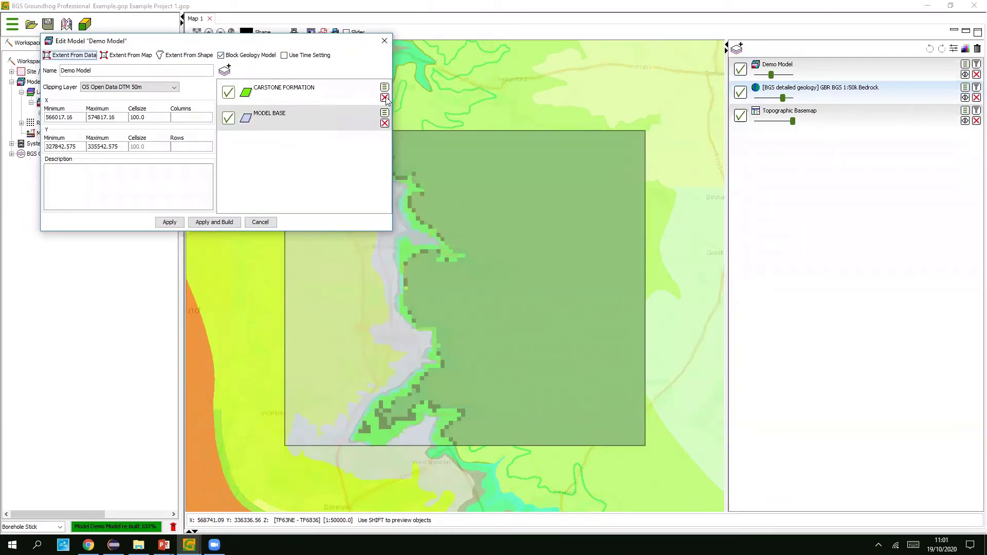
pyautogui.click(384, 98)
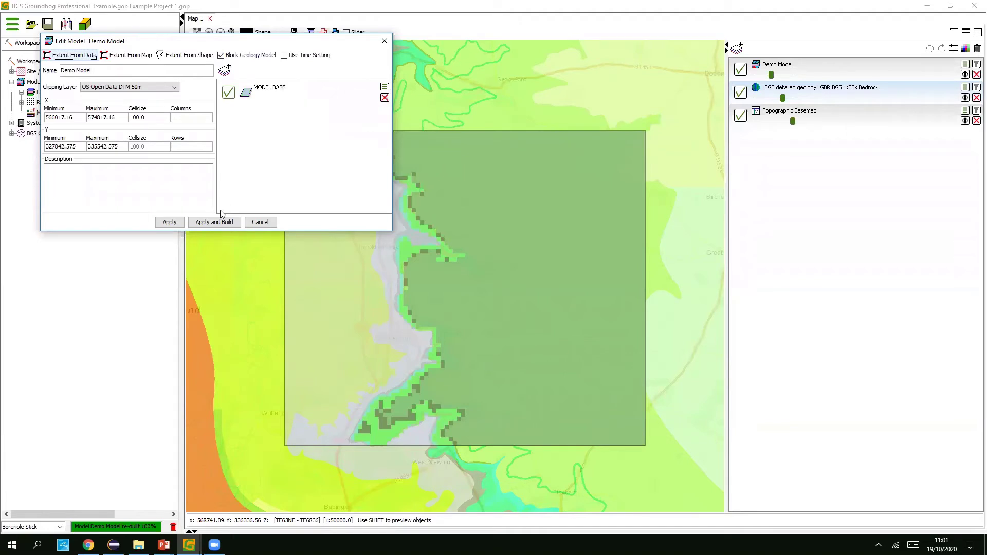
pyautogui.click(205, 223)
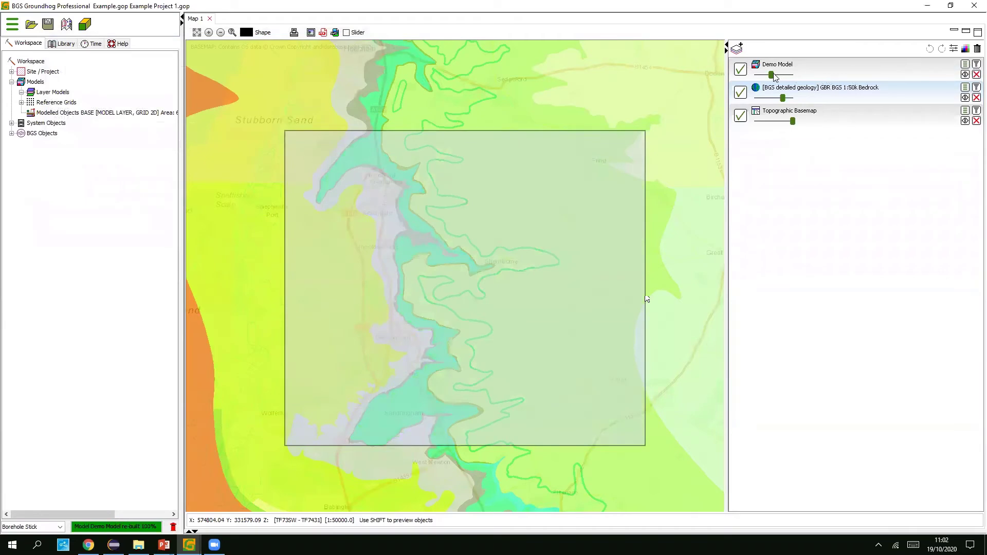
# - Set Demo Model to about half opacity and orbit its MODEL BASE block in Groundhog 3D
pyautogui.click(798, 75)
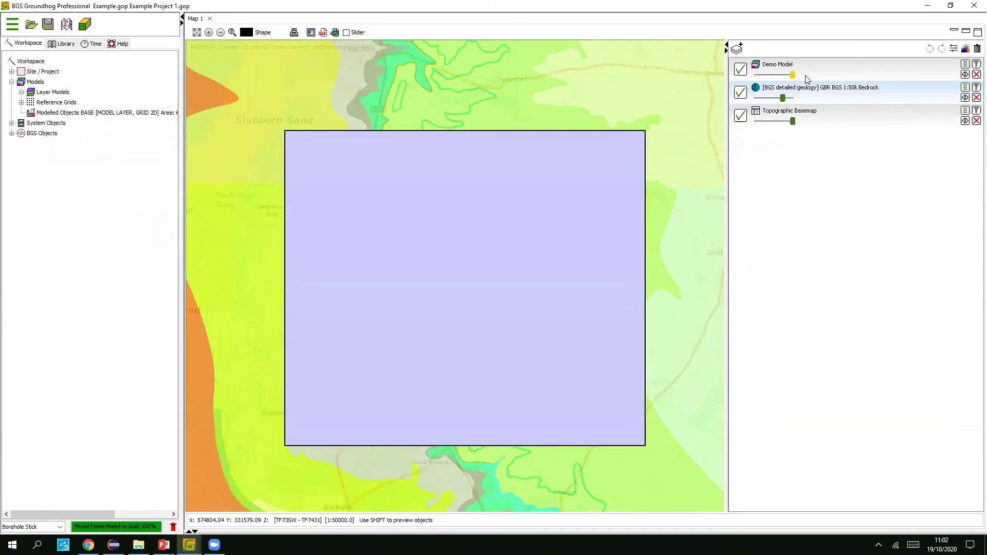
pyautogui.click(770, 75)
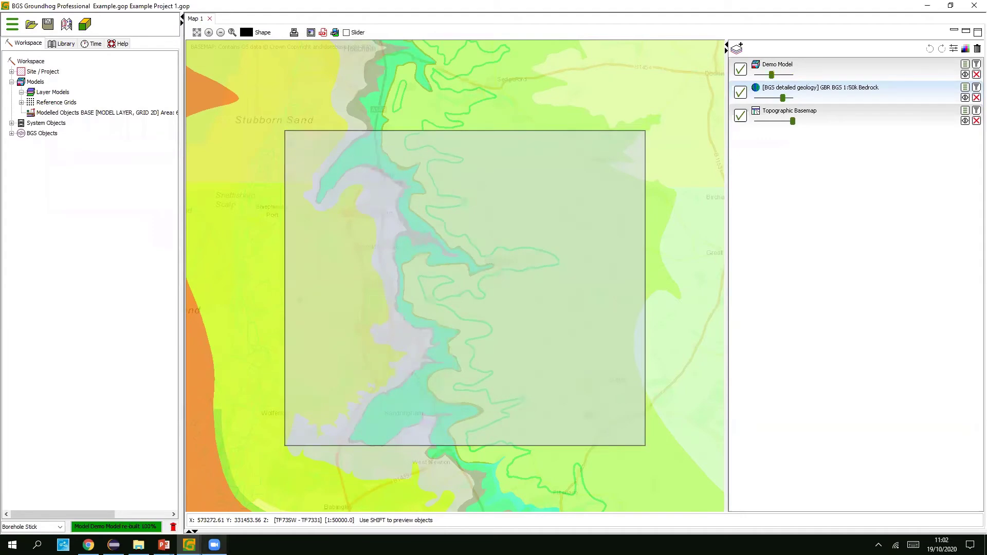
pyautogui.moveTo(188, 545)
pyautogui.click(244, 483)
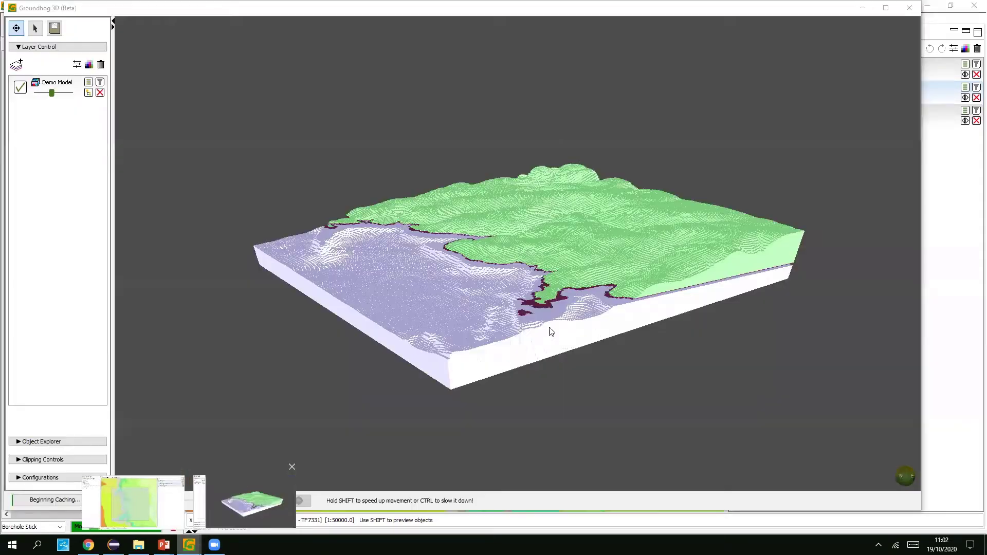
pyautogui.moveTo(522, 317); pyautogui.dragTo(938, 202)
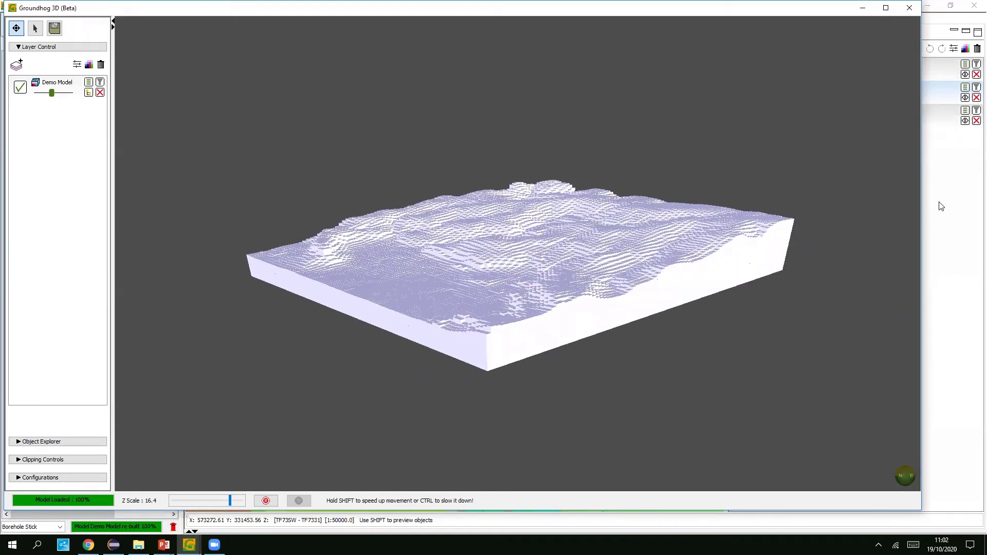
pyautogui.click(939, 201)
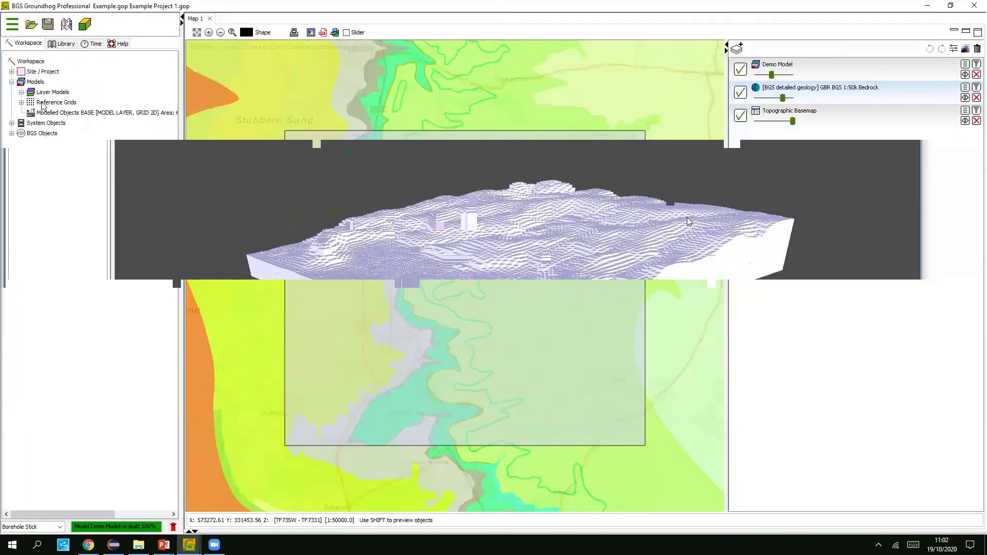
# - Hide the Demo Model layer, zoom the map and expand Site / Project
pyautogui.click(740, 71)
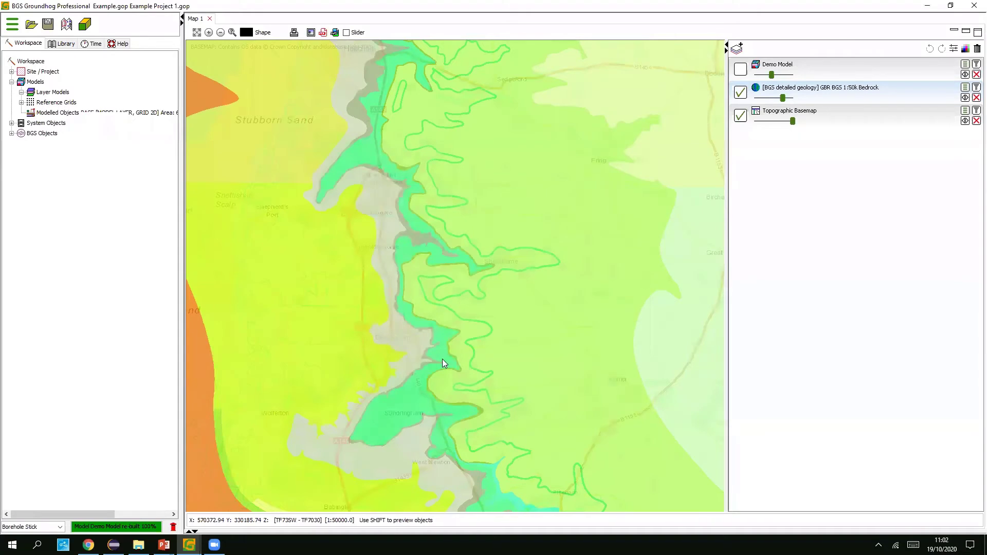
pyautogui.scroll(1, 442, 360)
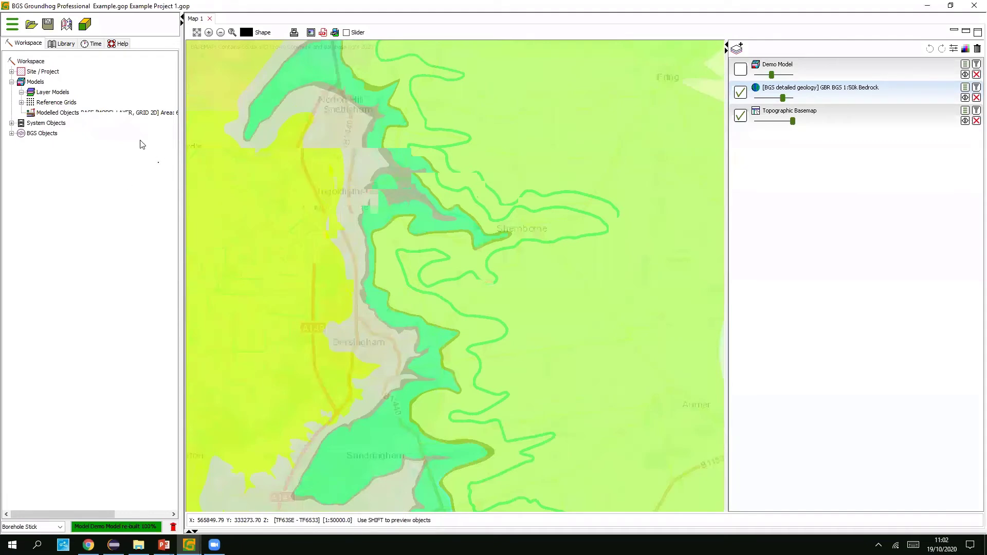
pyautogui.click(12, 71)
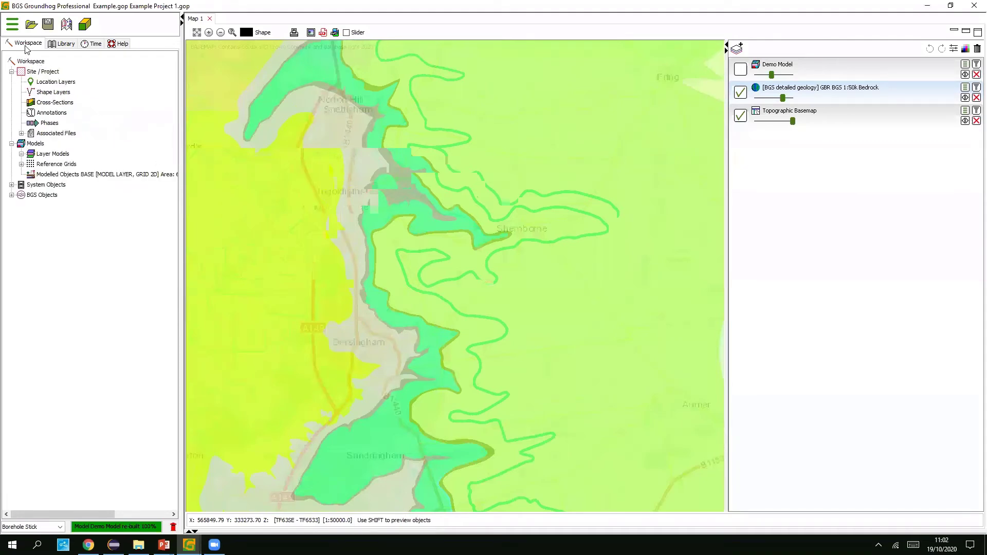
# - Open Borehole.txt from the Model Building Webinar folder in TextPad
pyautogui.click(12, 24)
pyautogui.moveTo(31, 40)
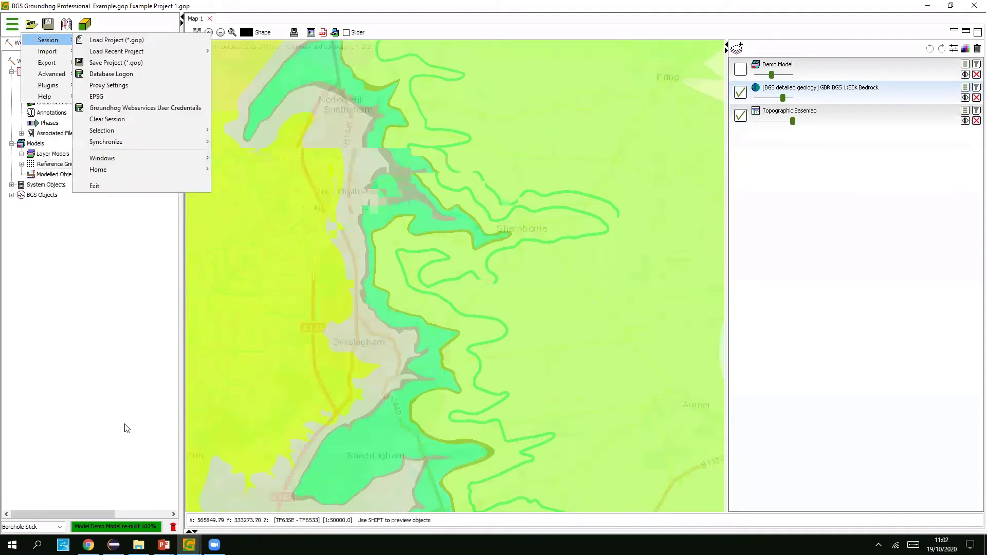
pyautogui.click(138, 545)
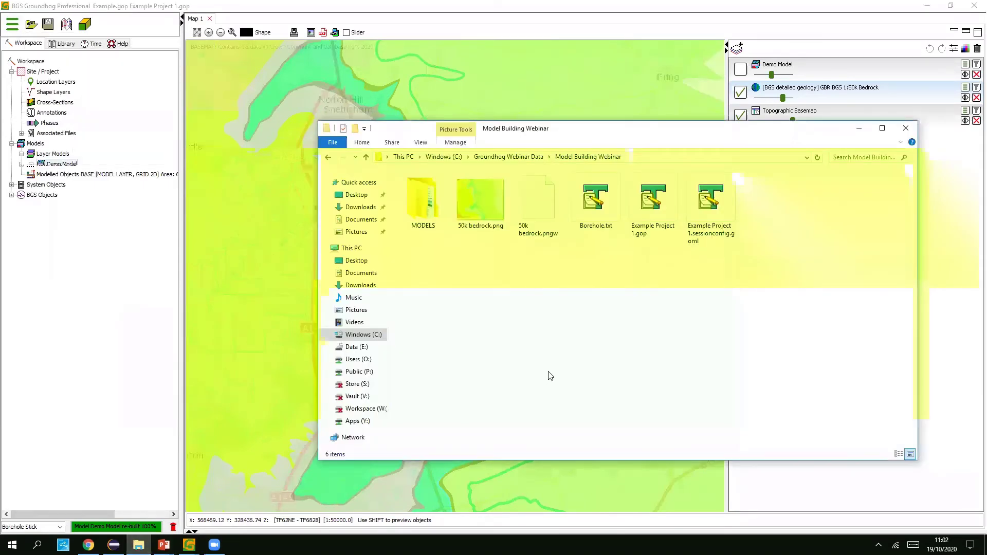
pyautogui.doubleClick(604, 205)
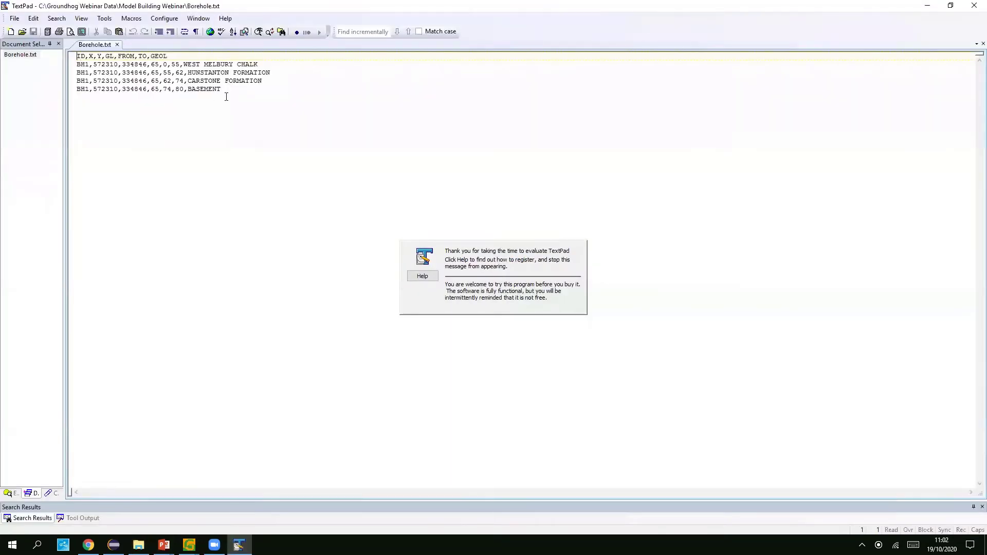
# - Select and review all Borehole.txt lines in TextPad, then go back to Groundhog's main menu
pyautogui.hotkey('ctrl', 'a')
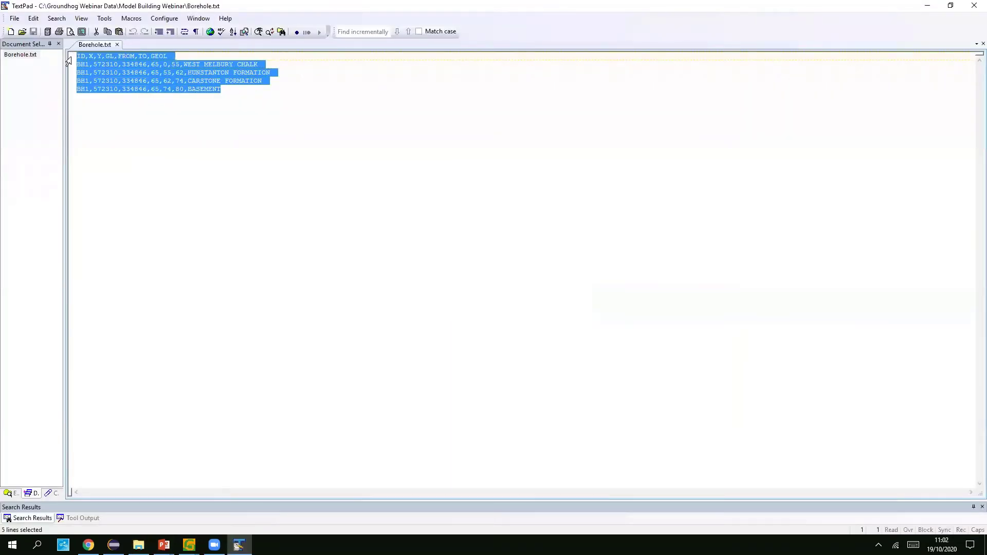
pyautogui.click(332, 95)
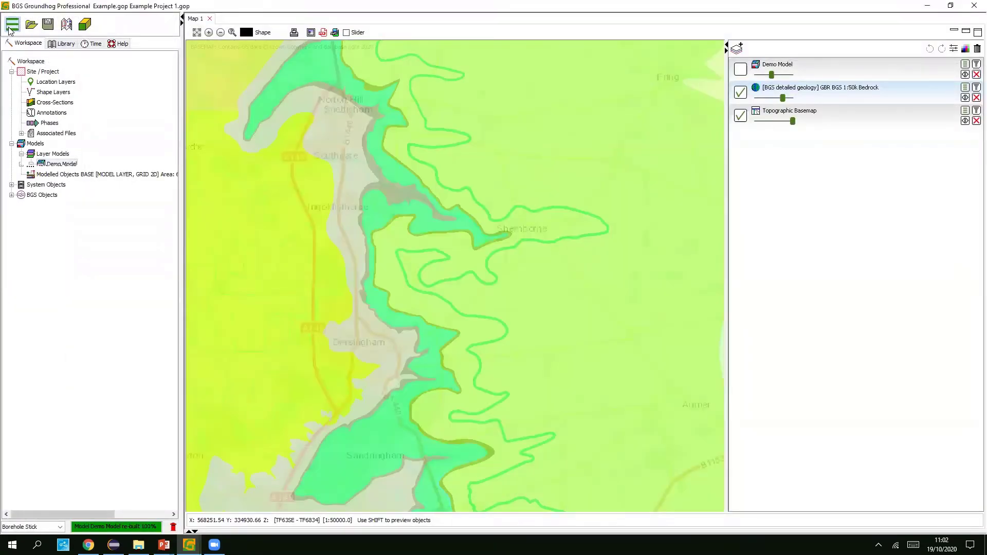
pyautogui.click(11, 24)
# - Start a Borehole Data import and load Borehole.txt as the collar file
pyautogui.moveTo(60, 54)
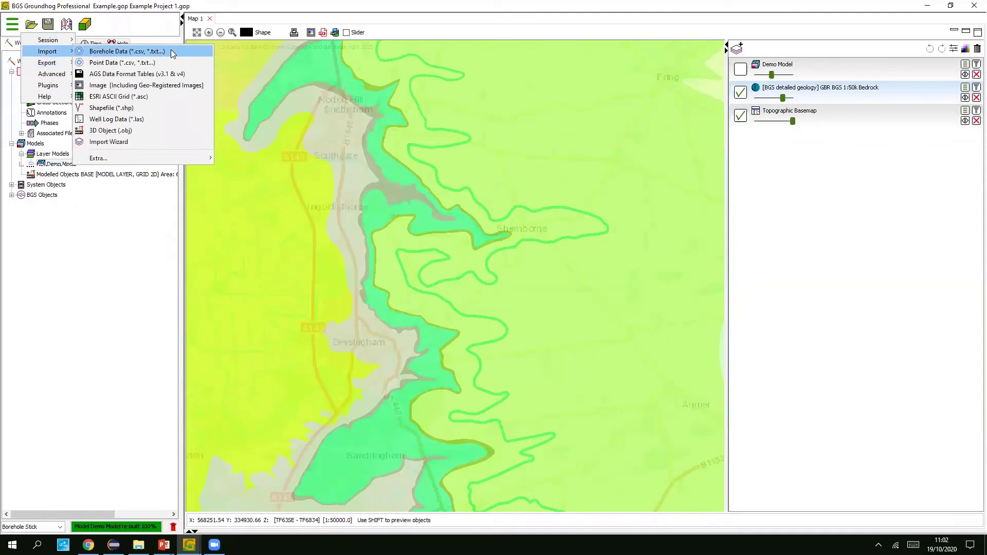
pyautogui.click(126, 51)
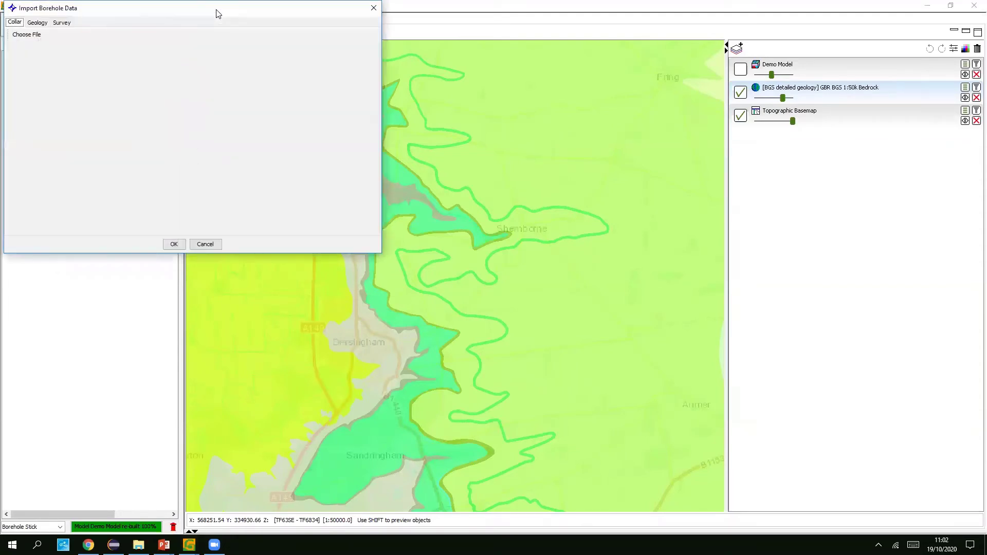
pyautogui.moveTo(216, 10); pyautogui.dragTo(463, 140)
pyautogui.click(273, 164)
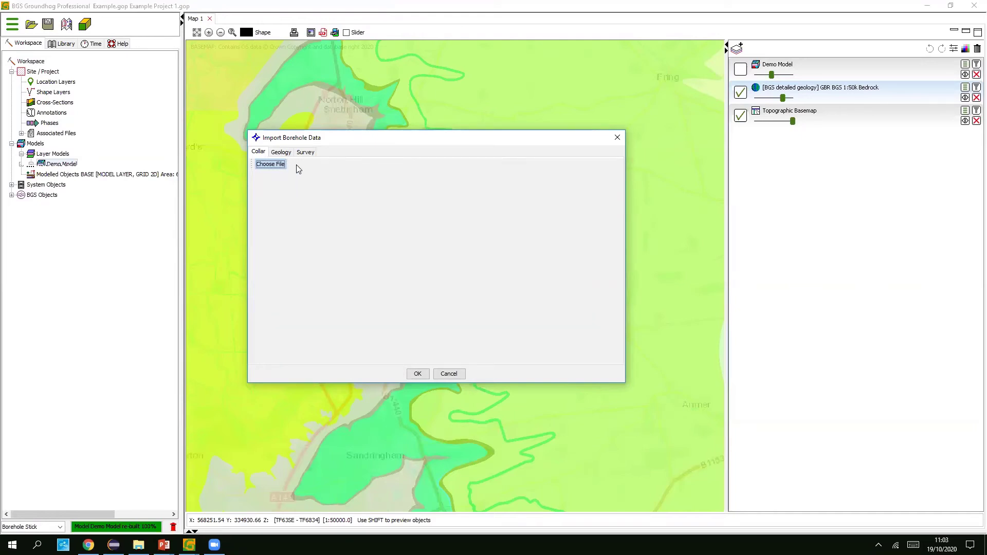
pyautogui.click(270, 164)
pyautogui.click(480, 364)
pyautogui.click(462, 374)
pyautogui.click(424, 222)
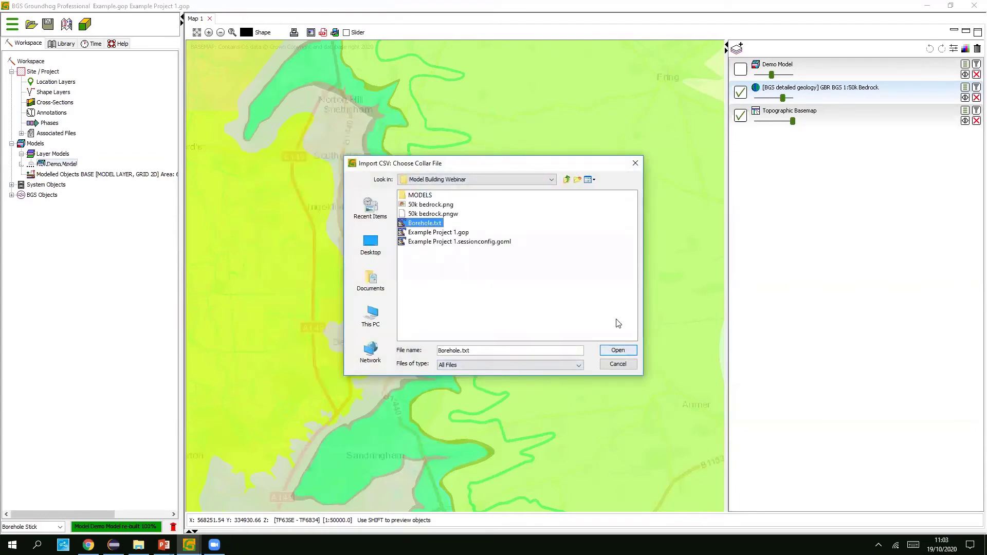
pyautogui.click(618, 350)
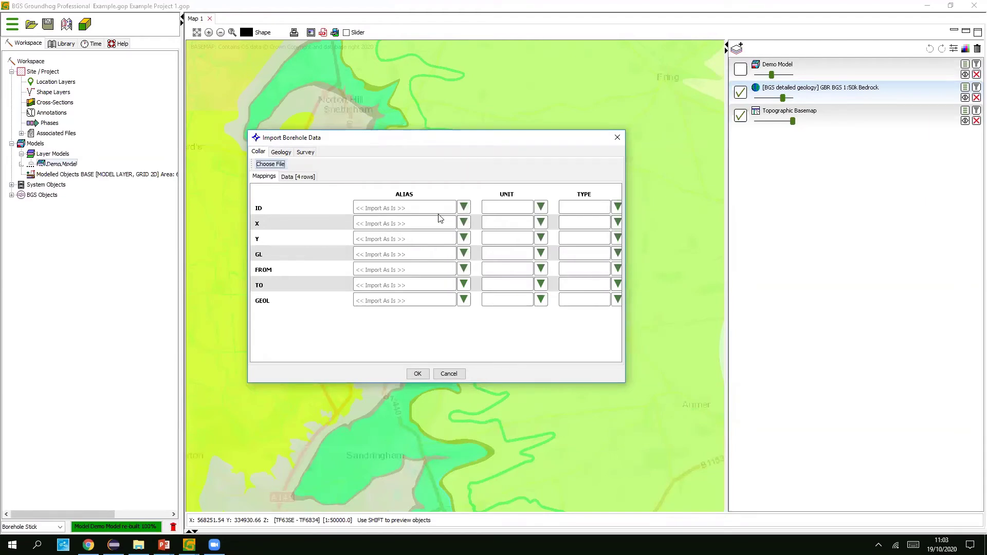
# - Map collar columns ID, X, Y and GL to LOCATION ID, X, Y and Z
pyautogui.click(464, 208)
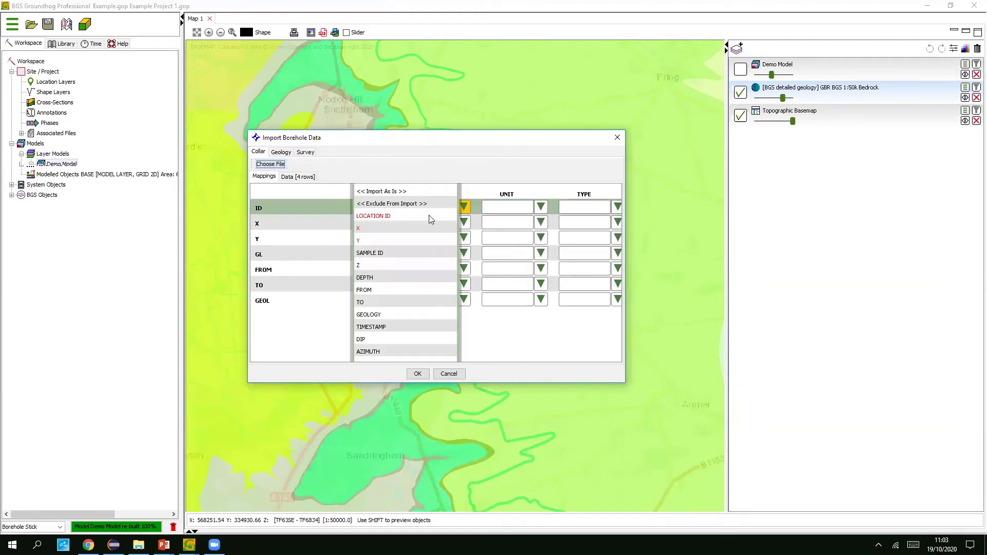
pyautogui.click(394, 216)
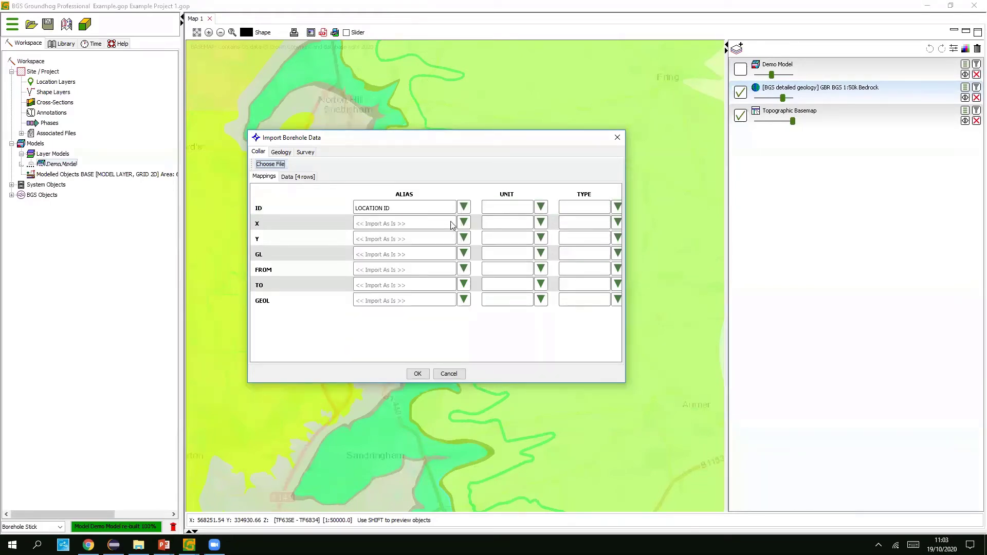
pyautogui.click(465, 222)
pyautogui.click(396, 223)
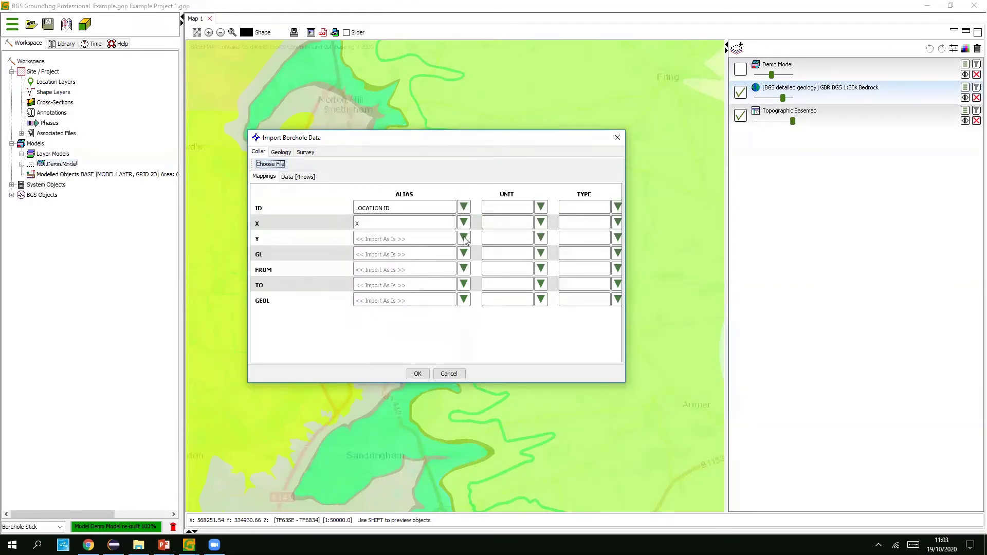
pyautogui.click(464, 238)
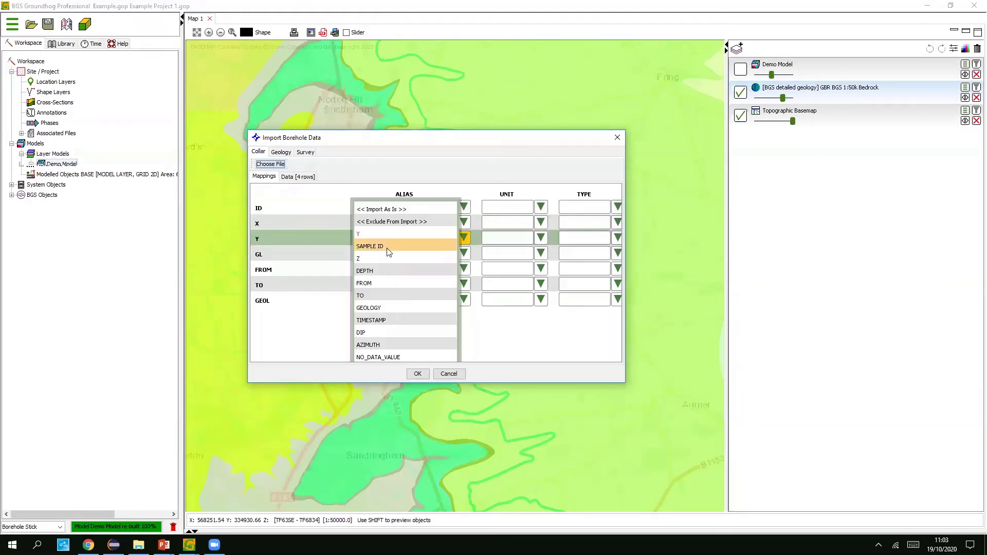
pyautogui.click(411, 236)
pyautogui.click(464, 253)
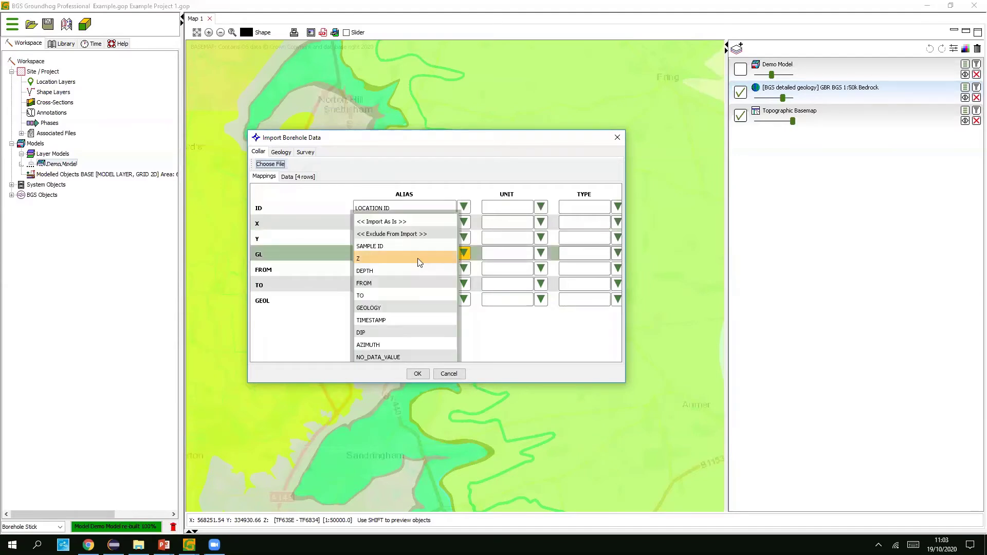
pyautogui.click(363, 257)
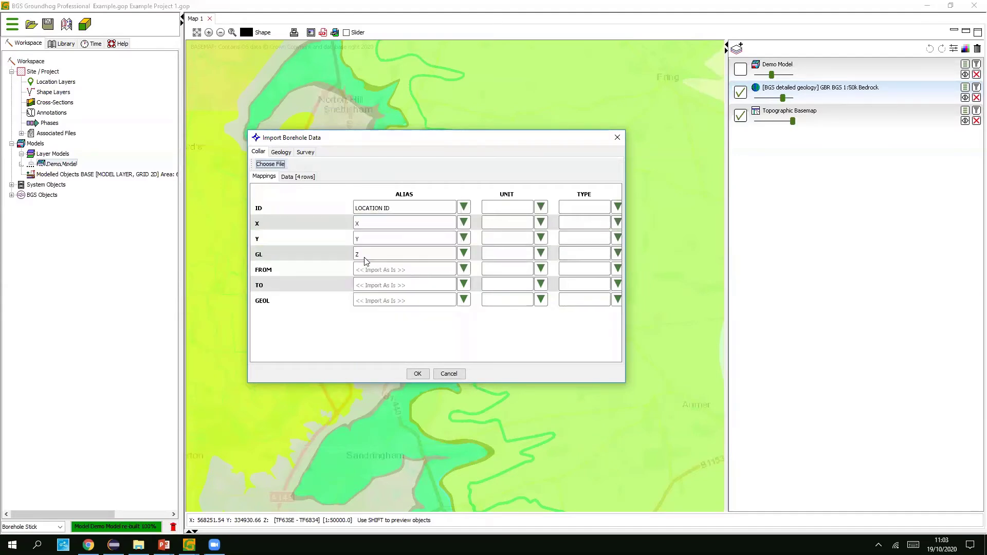
# - Load Borehole.txt as geology data, mapping ID to LOCATION ID, FROM to FROM and TO to TO
pyautogui.click(280, 153)
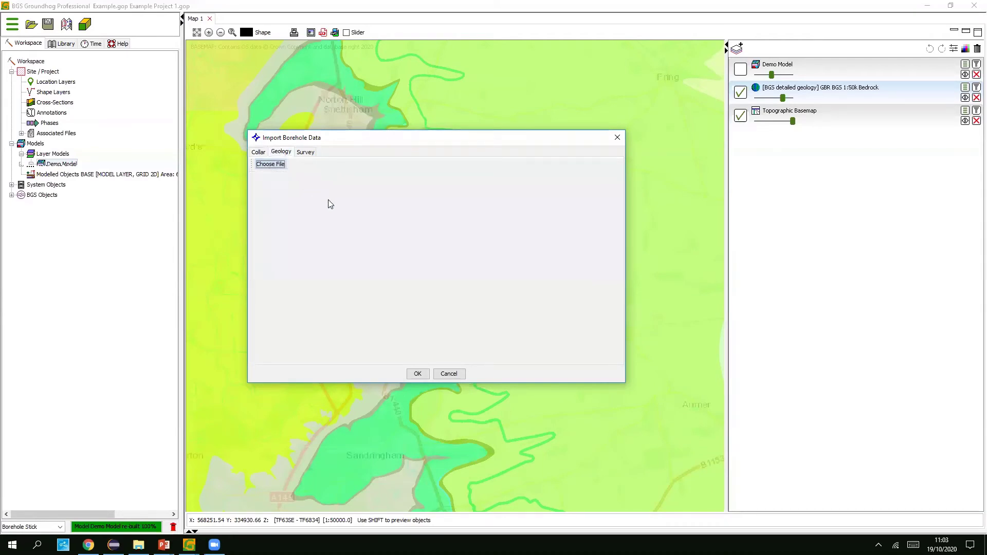
pyautogui.click(483, 365)
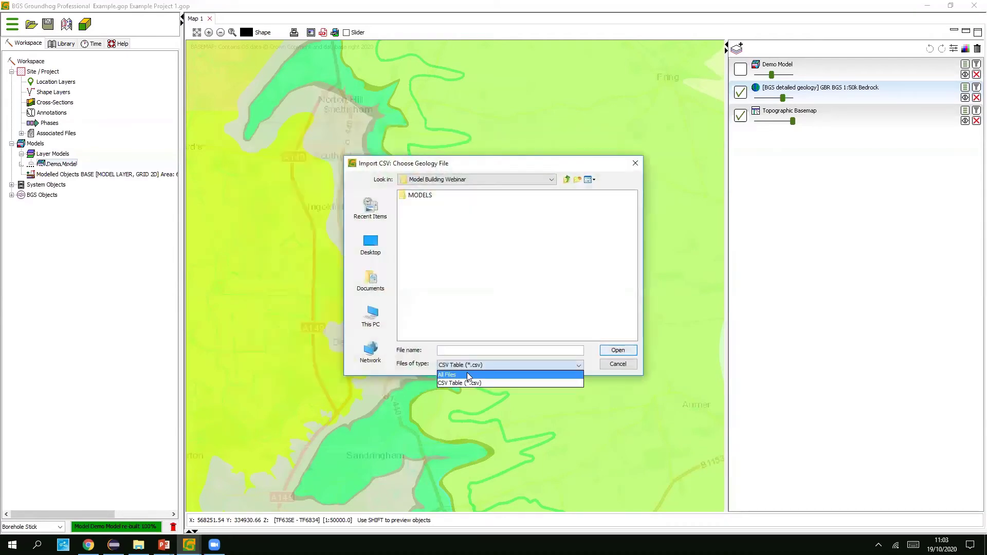
pyautogui.click(474, 374)
pyautogui.doubleClick(424, 224)
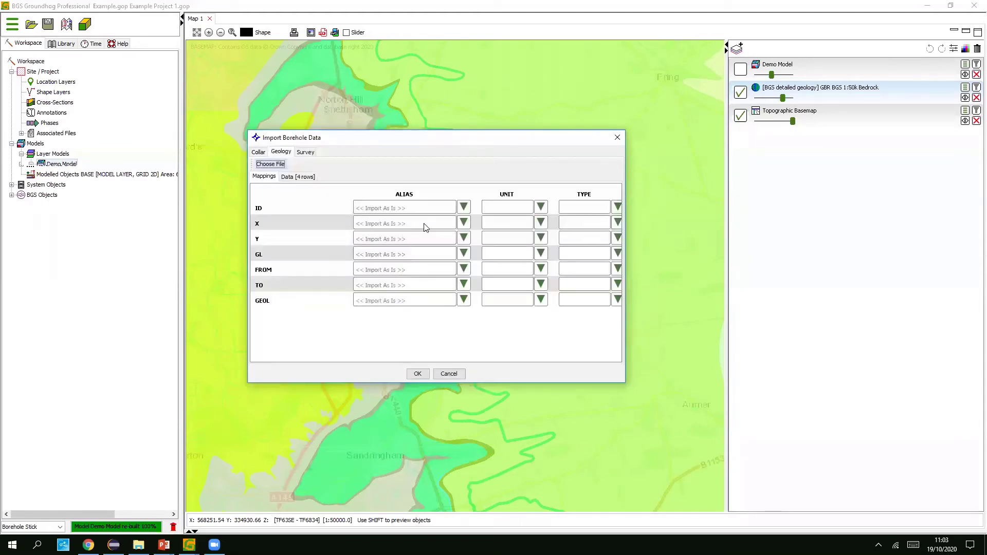
pyautogui.click(463, 207)
pyautogui.click(388, 217)
pyautogui.click(464, 269)
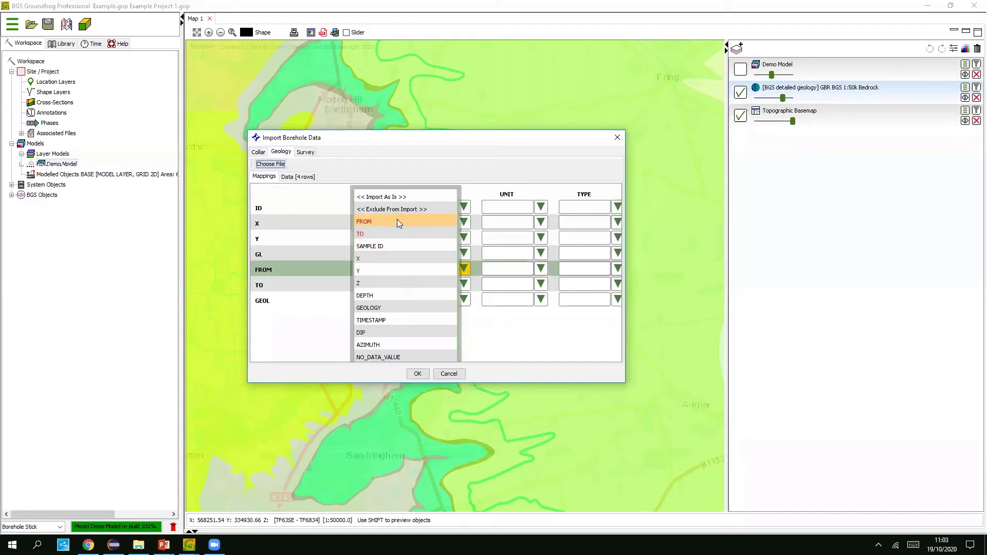
pyautogui.click(377, 219)
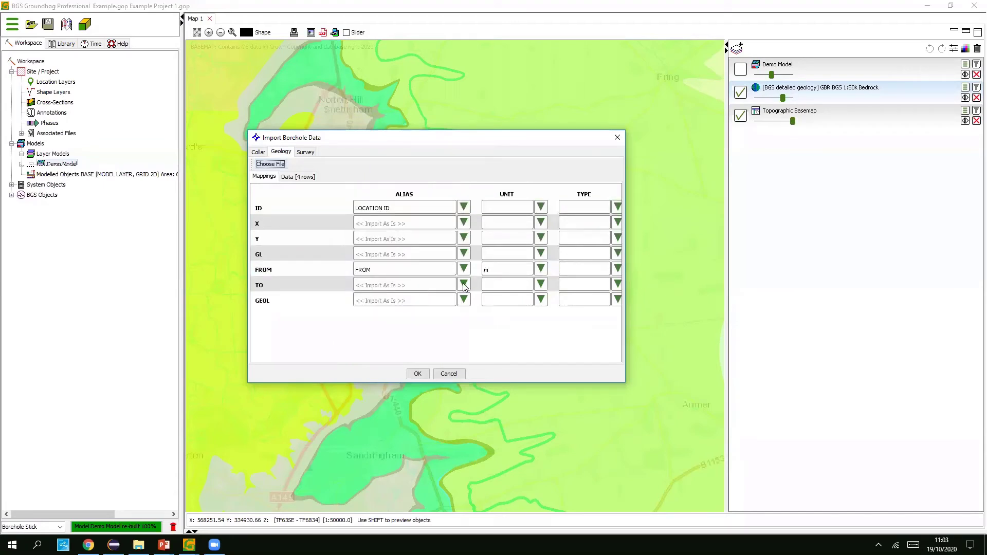
pyautogui.click(464, 285)
pyautogui.click(387, 231)
# - Preview the four data rows and finish the import as dataset 'My Boreholes Data'
pyautogui.click(298, 177)
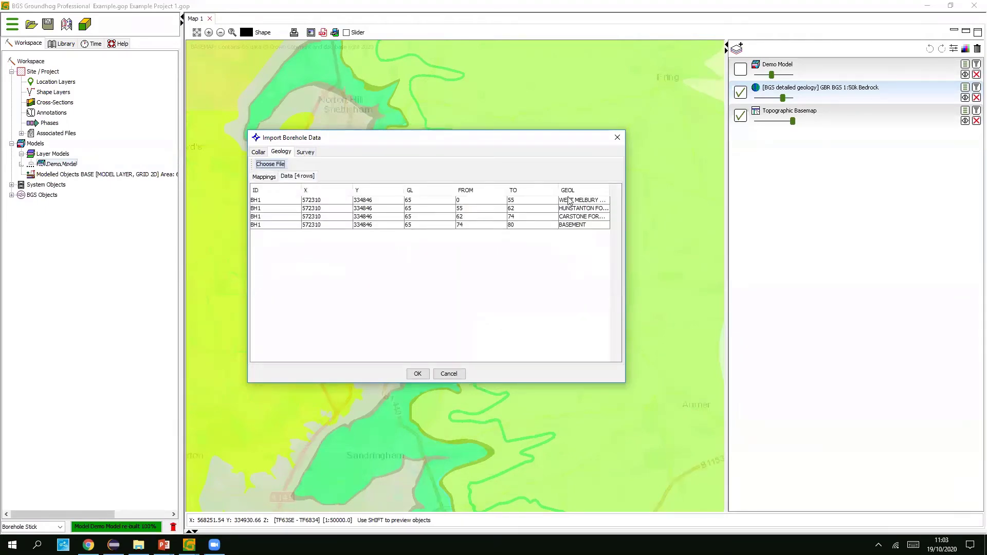
pyautogui.click(265, 176)
pyautogui.click(416, 374)
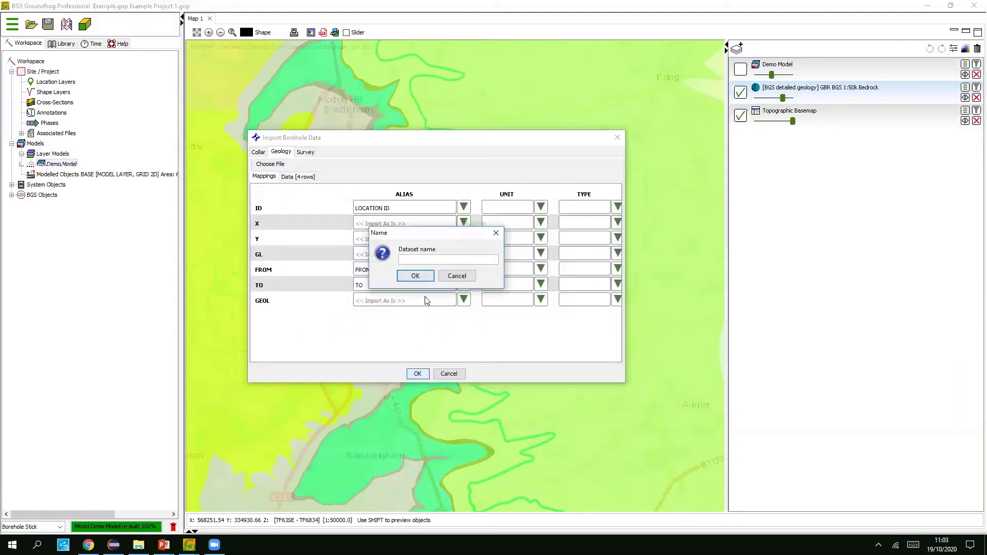
pyautogui.write('My Boreholes Data')
pyautogui.press('Return')
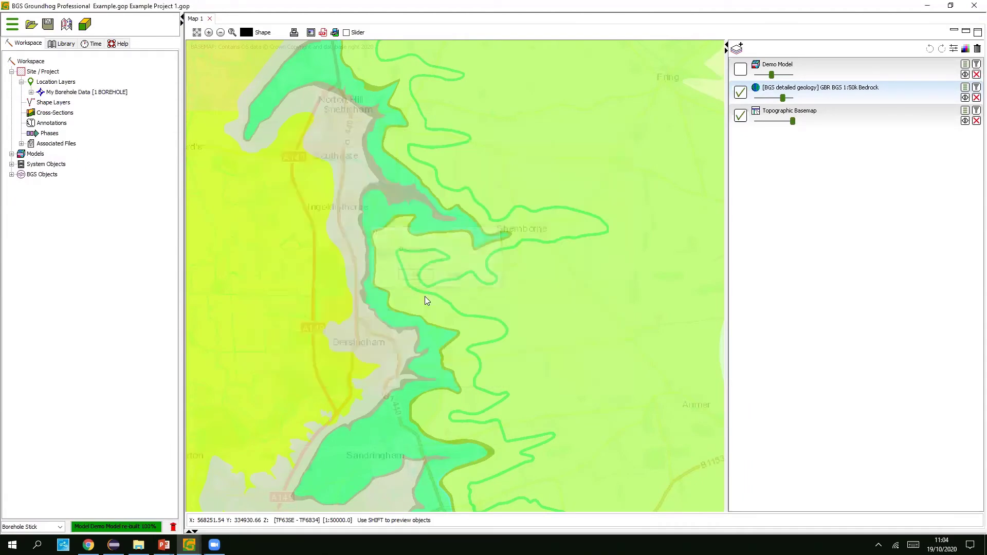
# - Expand BH1's Geology Log and inspect the 0–55, 55–62, 62–74 and 74–80 m intervals
pyautogui.click(31, 92)
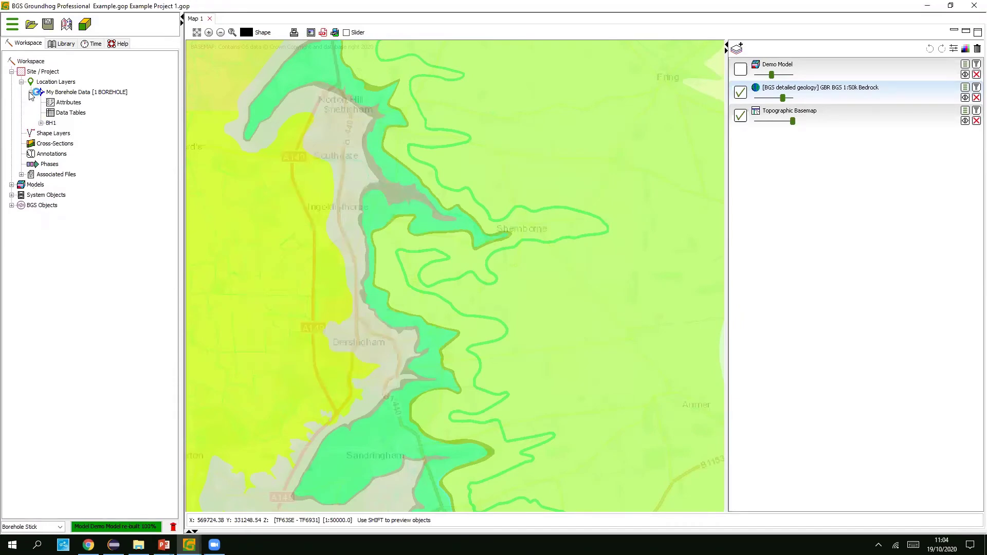
pyautogui.click(40, 123)
pyautogui.click(50, 154)
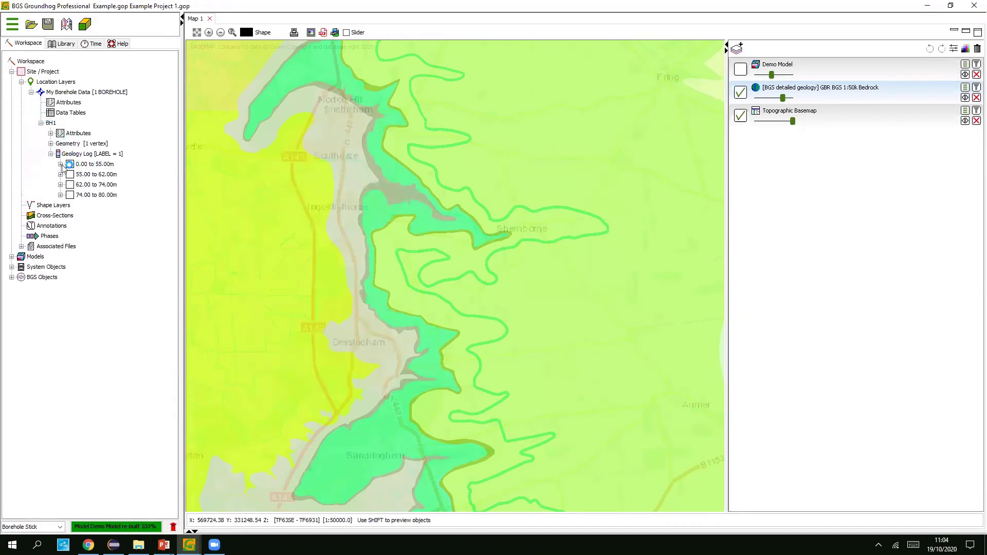
pyautogui.click(60, 164)
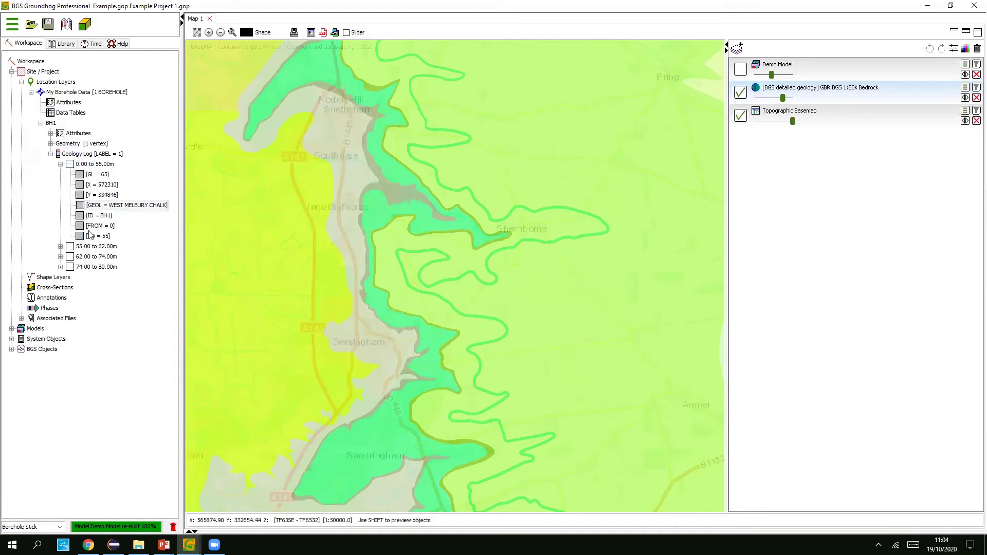
pyautogui.click(60, 246)
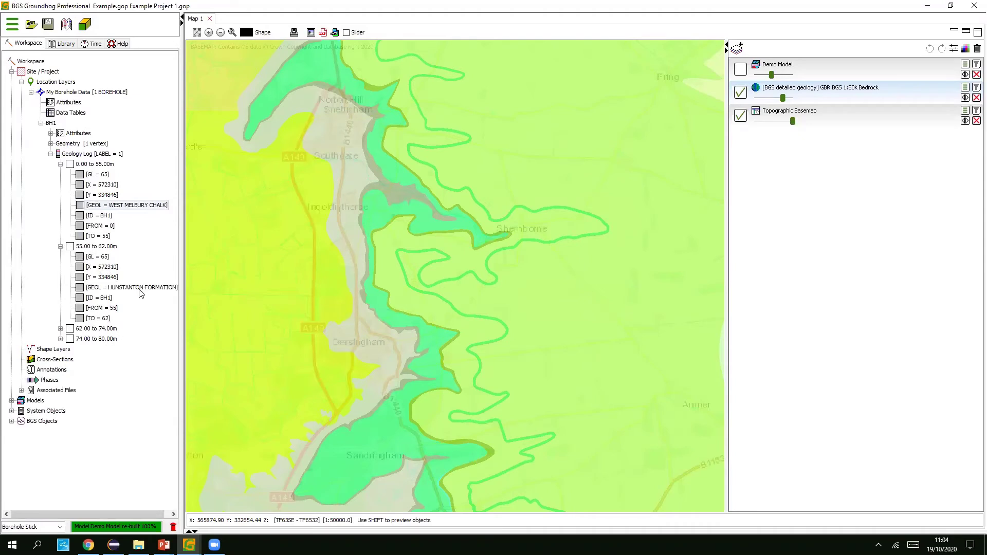
pyautogui.click(61, 329)
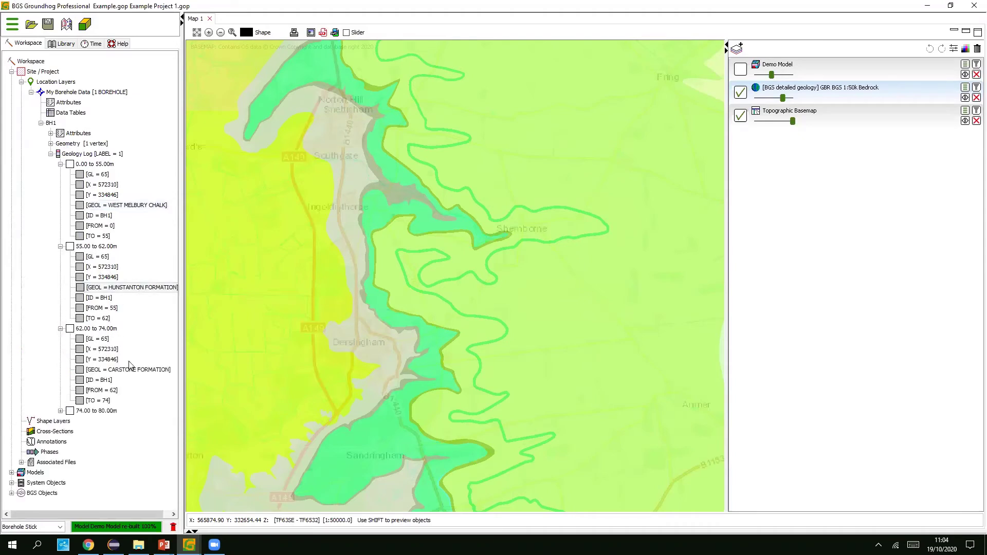
pyautogui.click(61, 411)
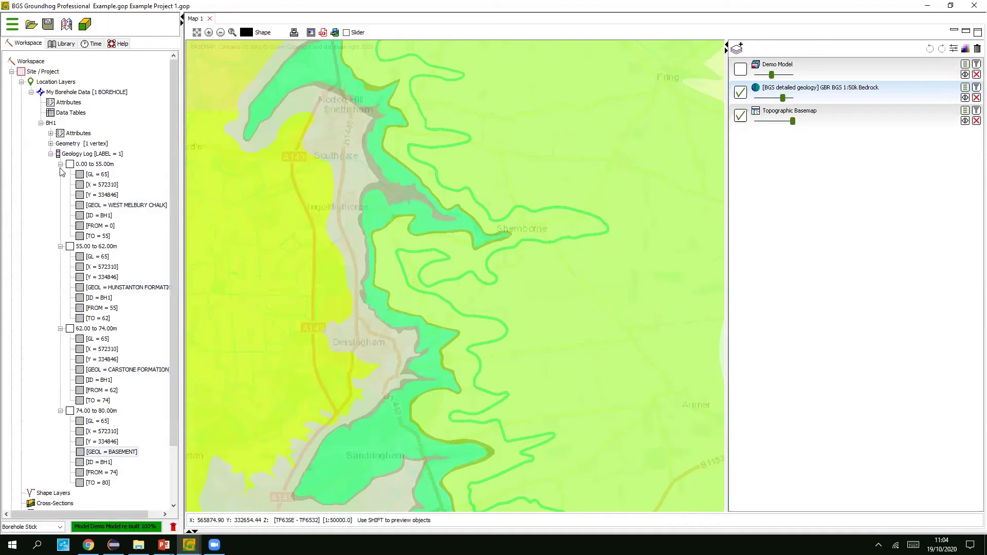
pyautogui.click(50, 153)
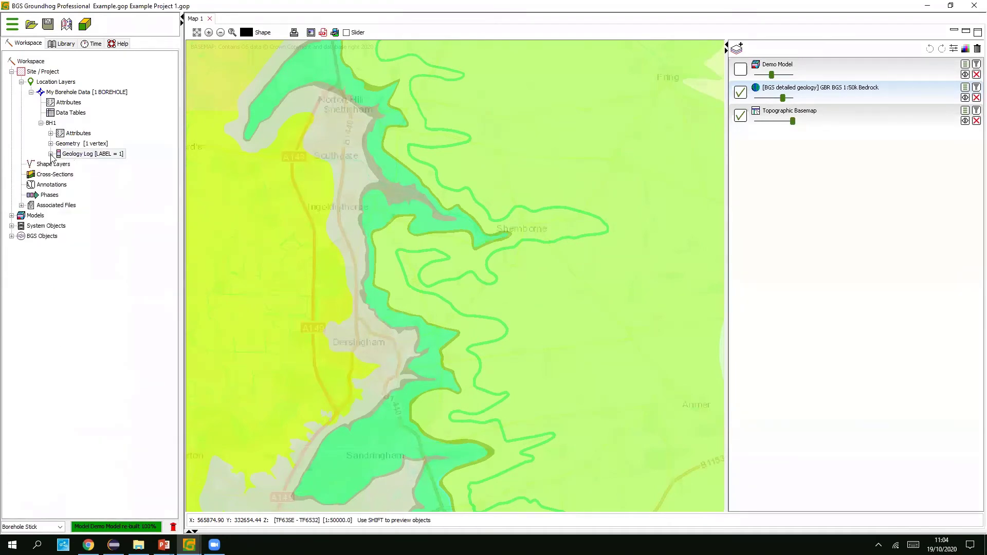
# - Add My Borehole Data as a layer on the map
pyautogui.click(737, 47)
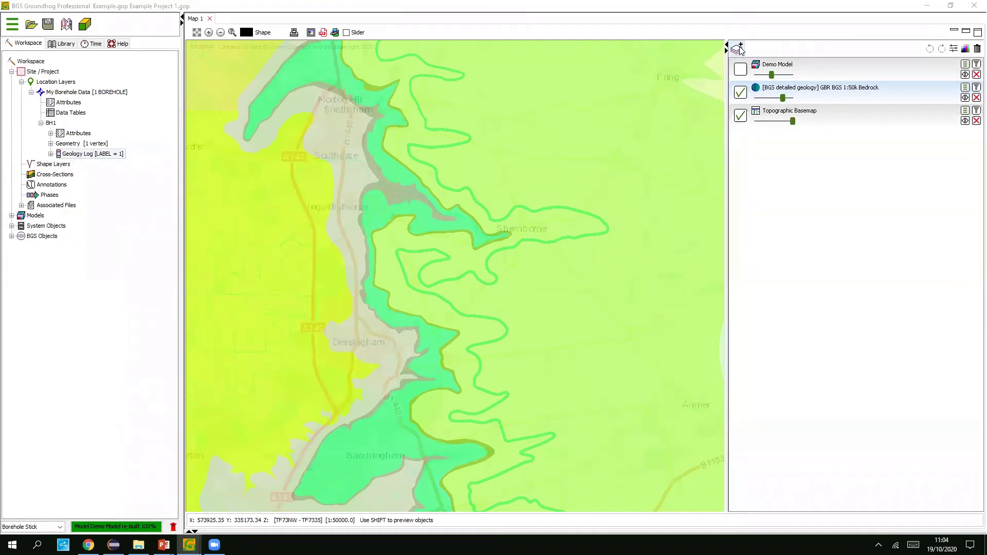
pyautogui.click(591, 338)
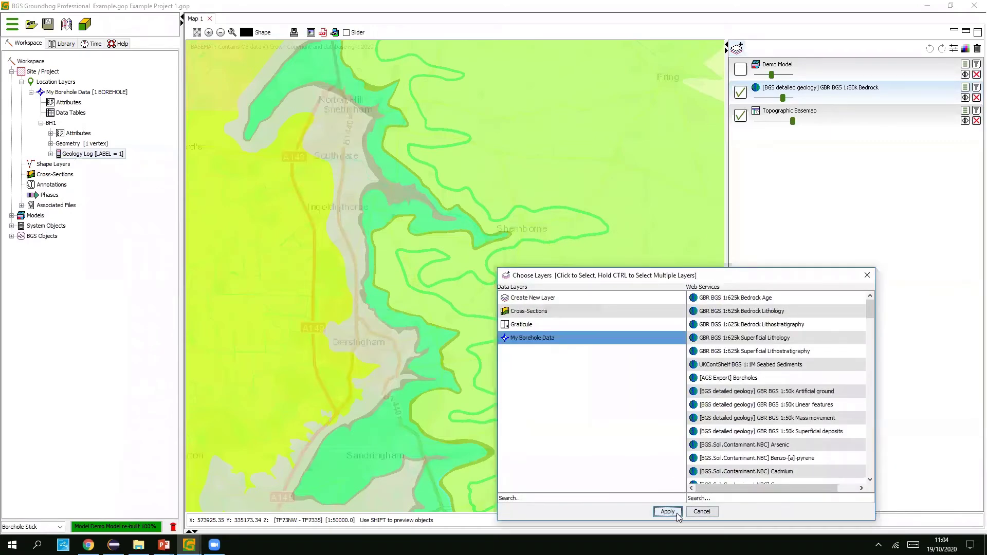
pyautogui.click(667, 508)
pyautogui.scroll(1, 509, 224)
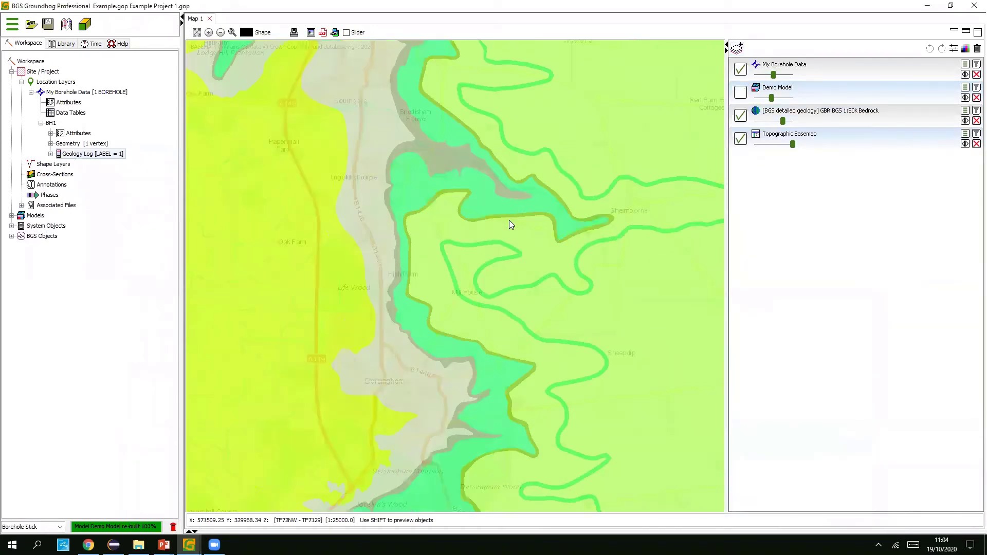
pyautogui.scroll(-1, 510, 222)
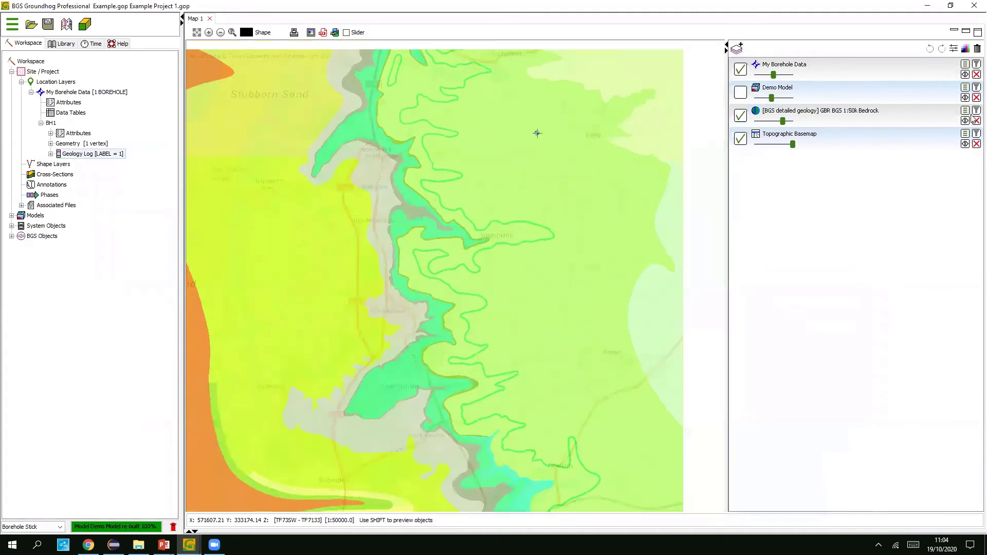
# - Display Demo Model as its Model Grid without the MODEL BASE surface and show it on the map
pyautogui.click(965, 87)
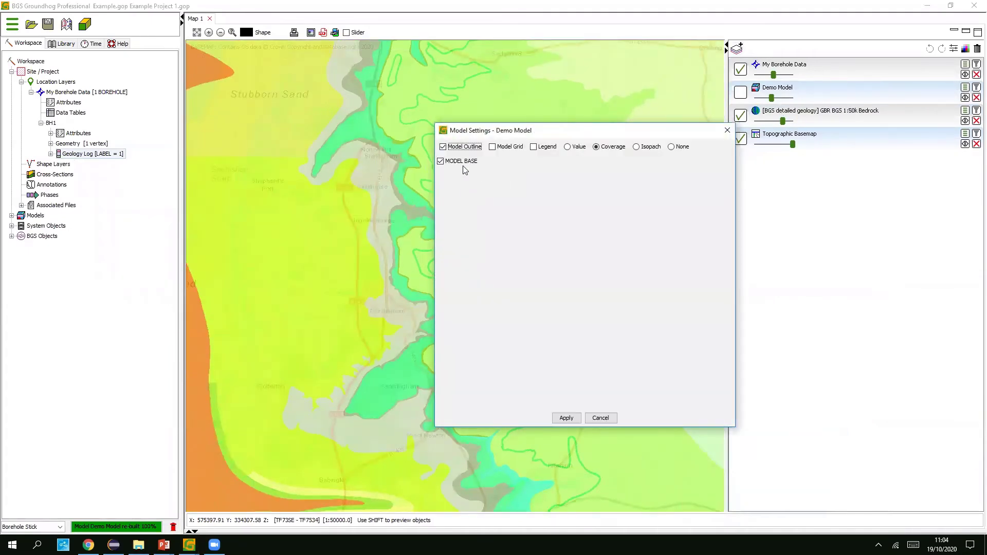
pyautogui.click(462, 162)
pyautogui.click(503, 148)
pyautogui.click(566, 417)
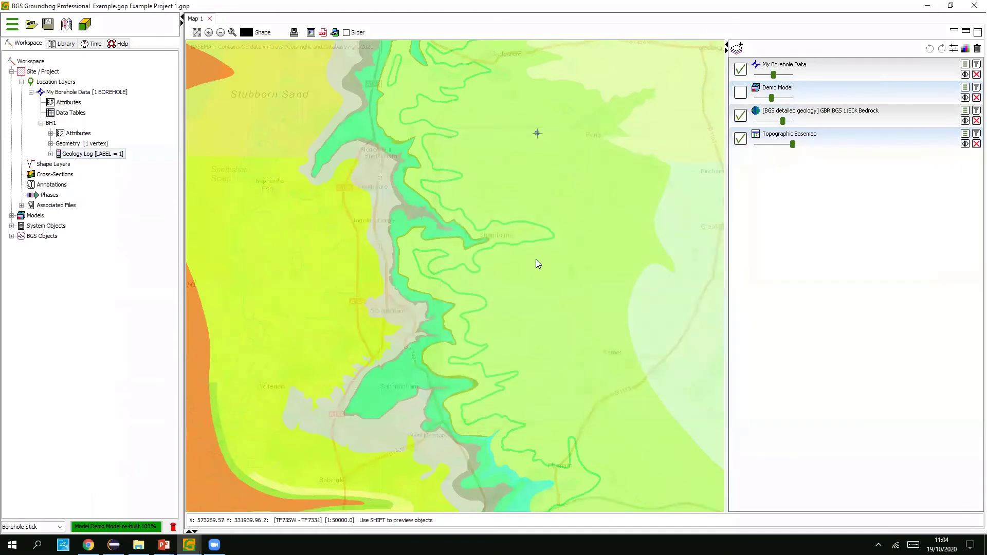
pyautogui.scroll(-2, 535, 259)
pyautogui.click(740, 92)
pyautogui.scroll(1, 437, 245)
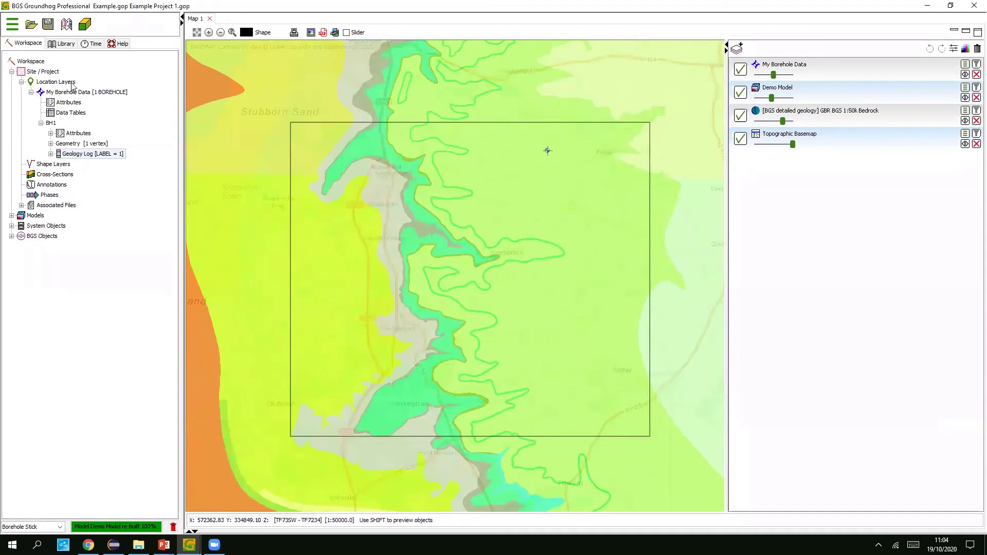
# - Collapse the location layers and expand Models > Layer Models in the workspace
pyautogui.click(21, 82)
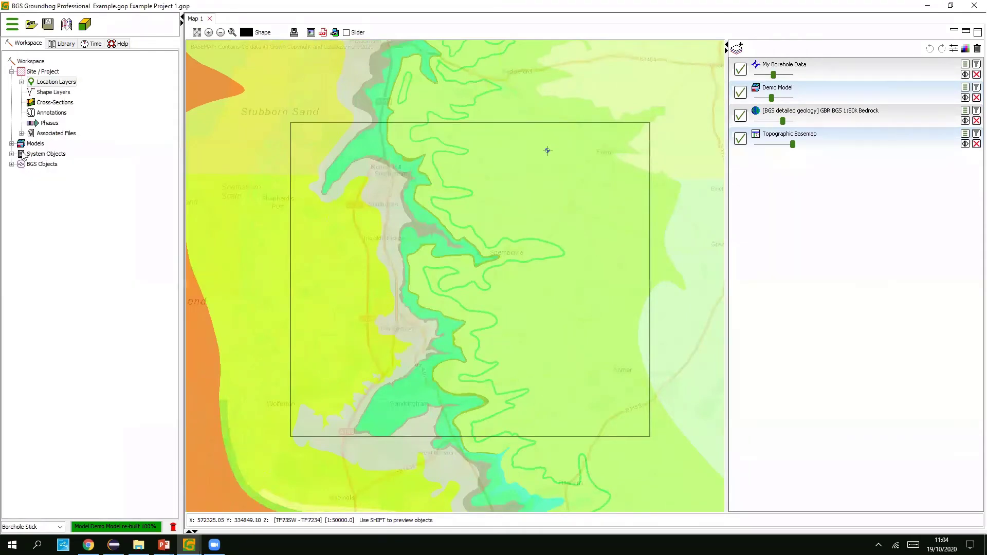
pyautogui.click(12, 144)
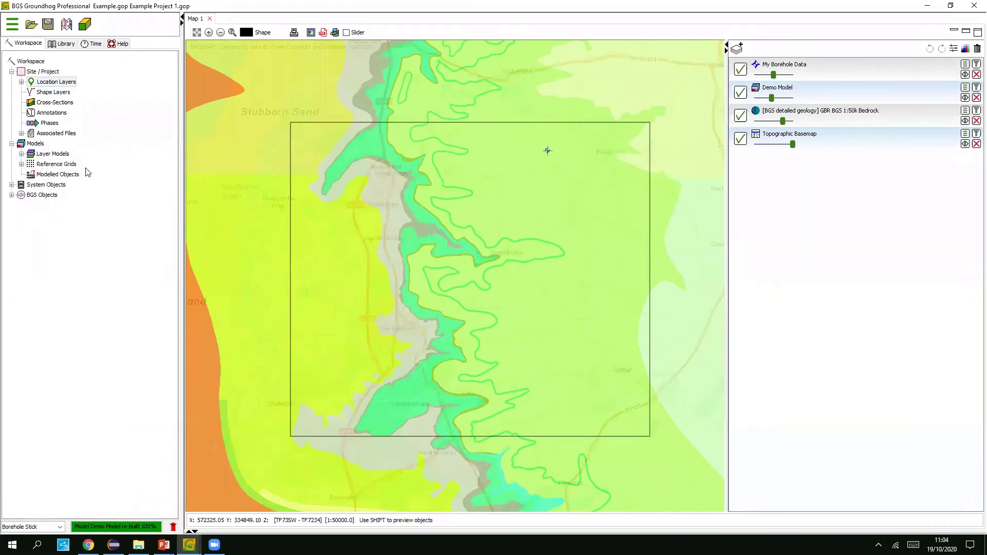
pyautogui.click(21, 154)
# - Edit Demo Model and add a new layer named CARSTONE with an automatic colour
pyautogui.rightClick(66, 164)
pyautogui.click(95, 169)
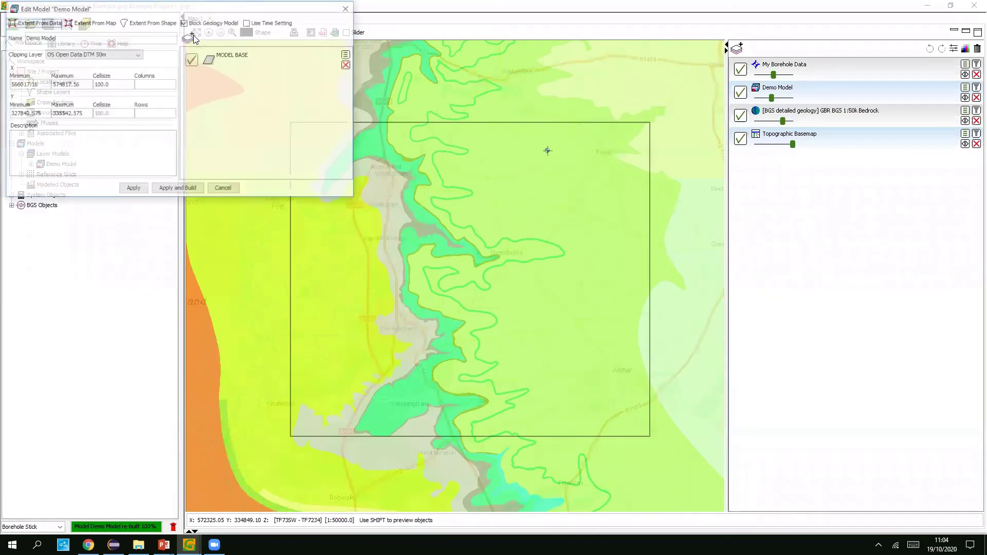
pyautogui.click(88, 52)
pyautogui.write('CARSTONE')
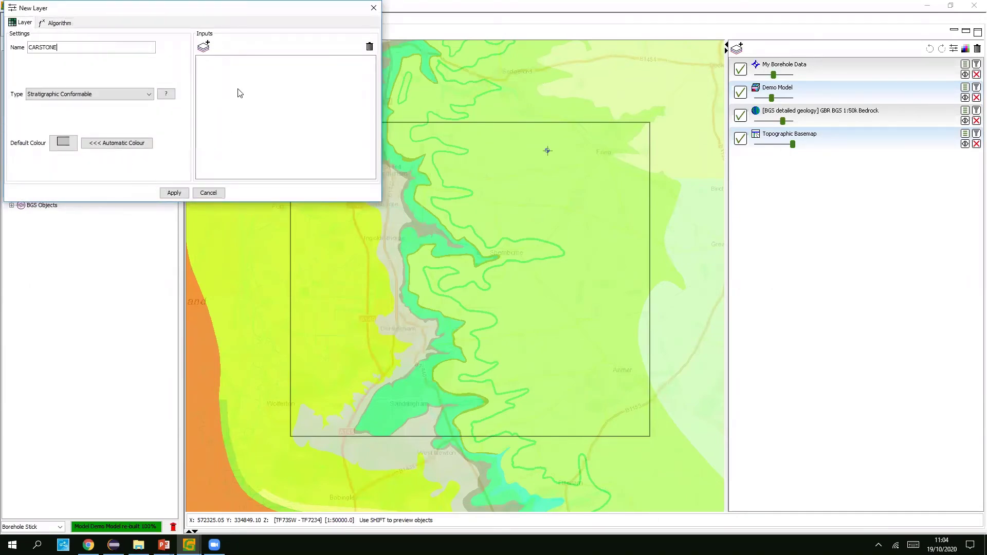
pyautogui.click(123, 144)
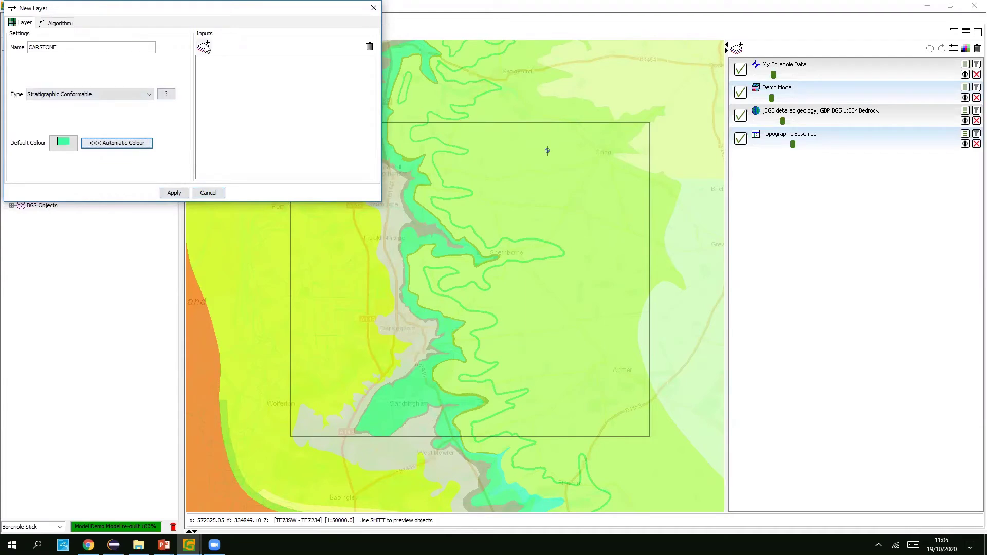
# - Add Borehole Folder - My Borehole Data as the CARSTONE layer's input
pyautogui.click(204, 47)
pyautogui.click(543, 269)
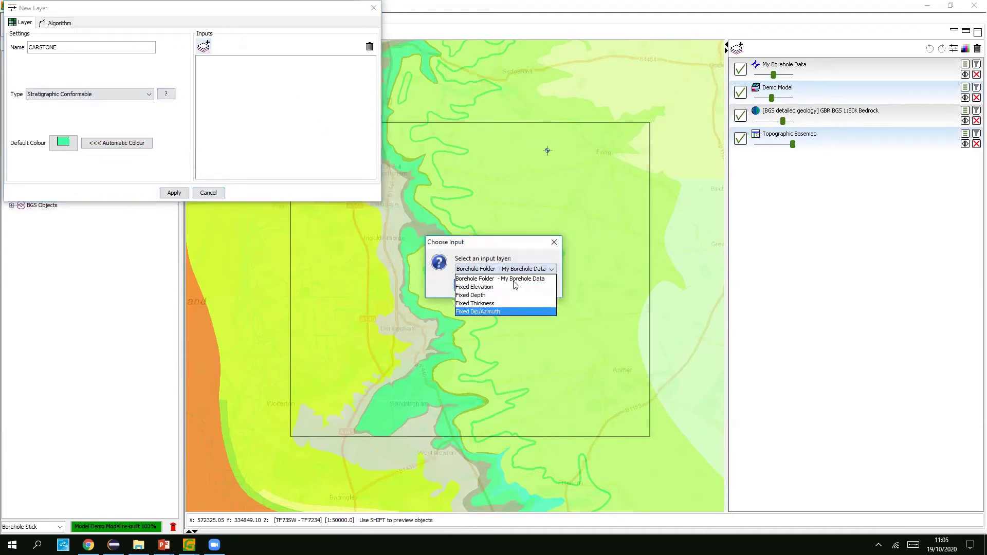
pyautogui.click(540, 281)
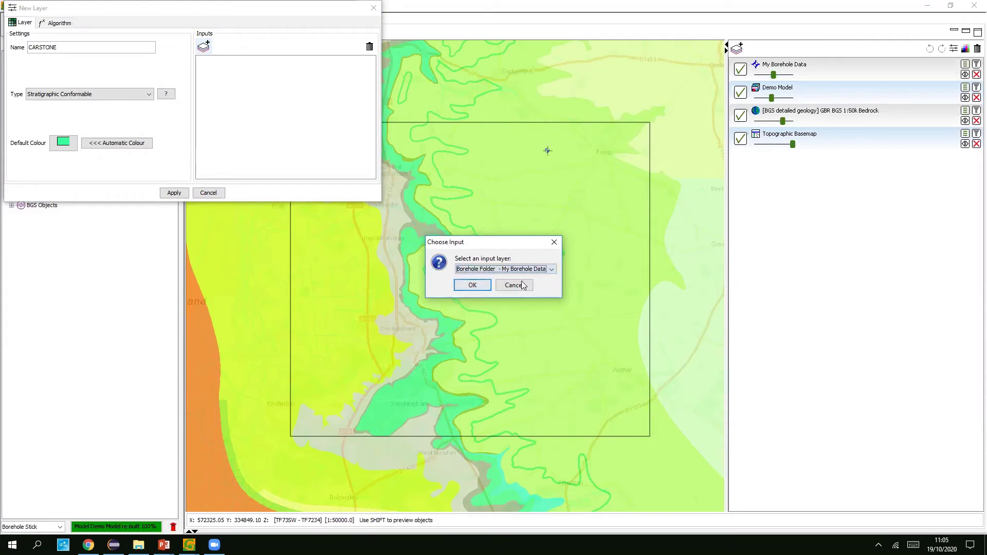
pyautogui.click(490, 267)
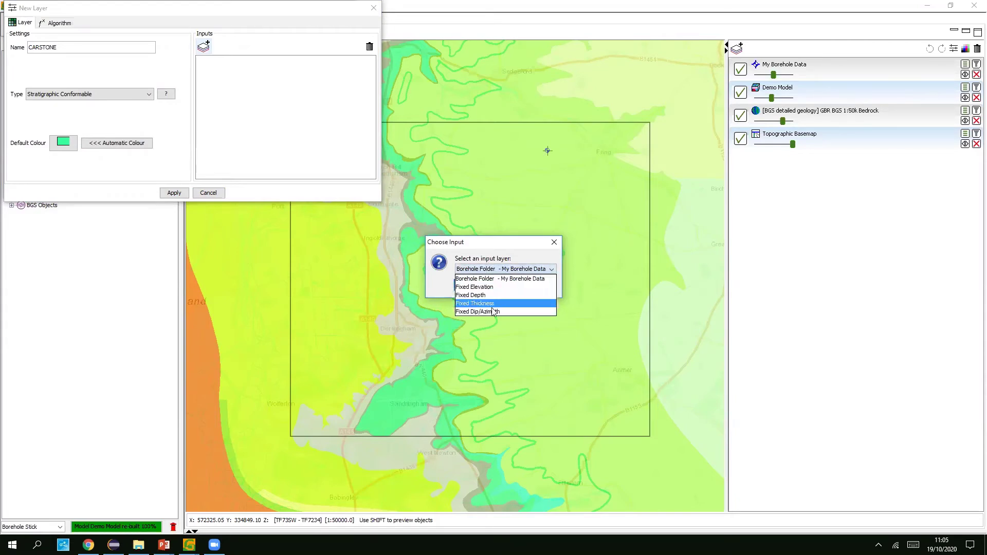
pyautogui.click(517, 279)
pyautogui.click(470, 286)
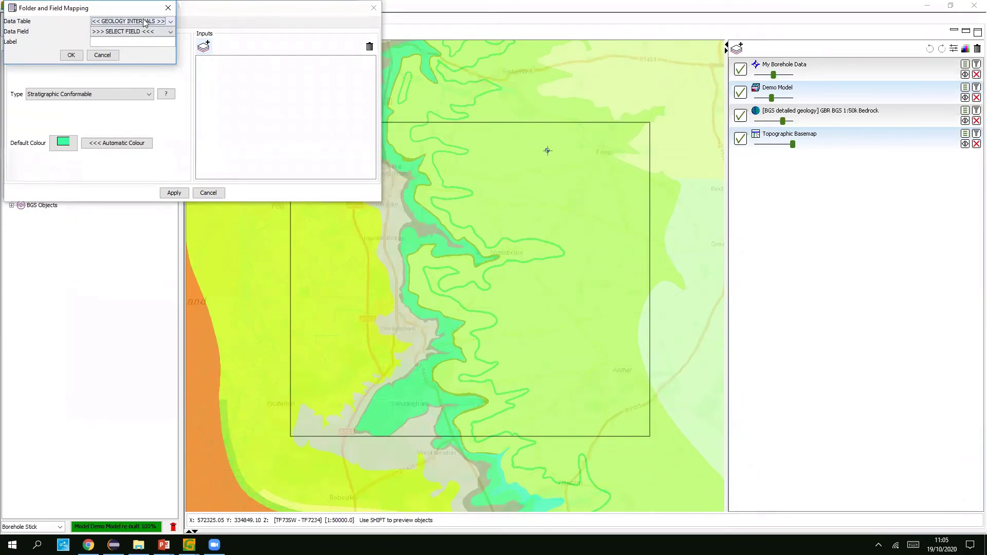
# - Map the borehole input to the GEOL field of the GEOLOGY INTERVALS table
pyautogui.click(145, 23)
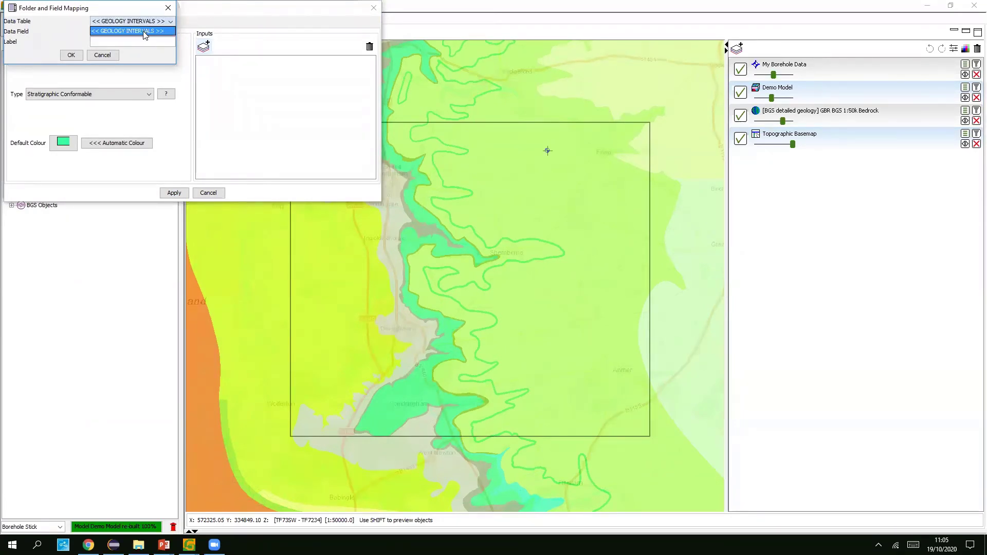
pyautogui.click(144, 32)
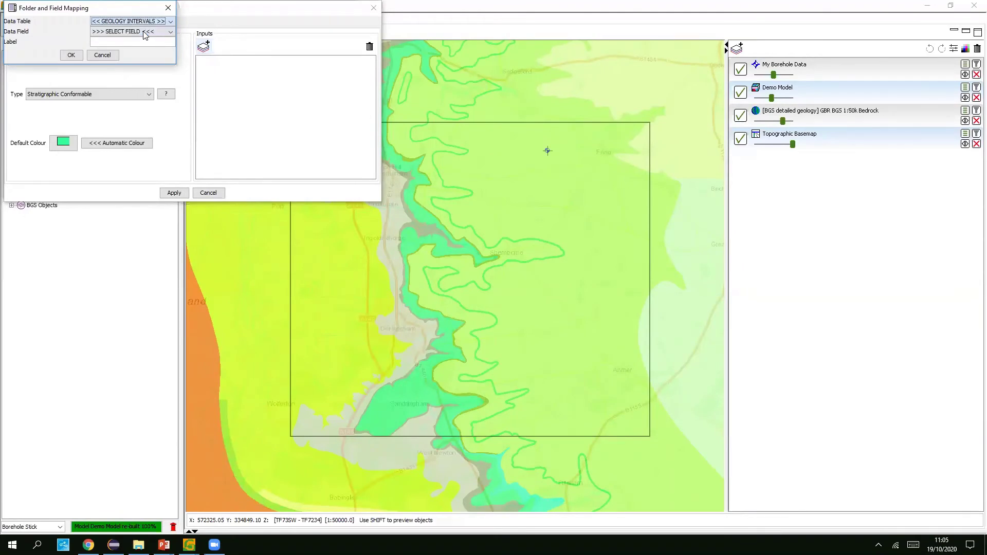
pyautogui.click(162, 31)
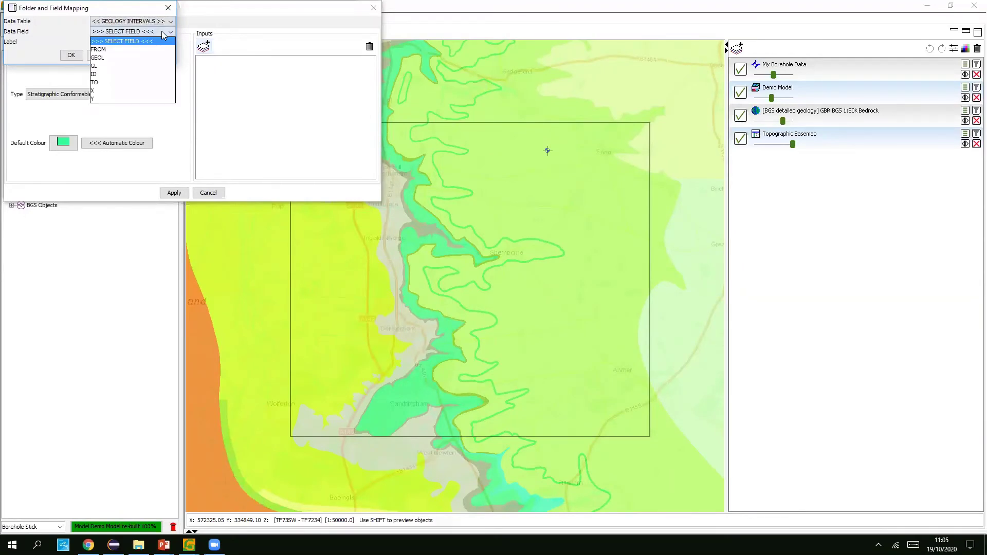
pyautogui.click(100, 58)
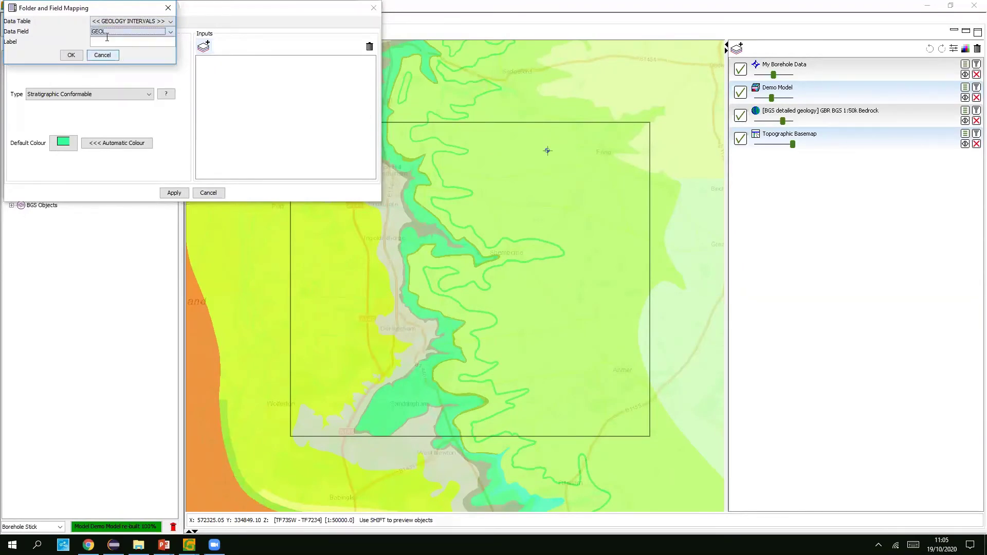
pyautogui.click(71, 57)
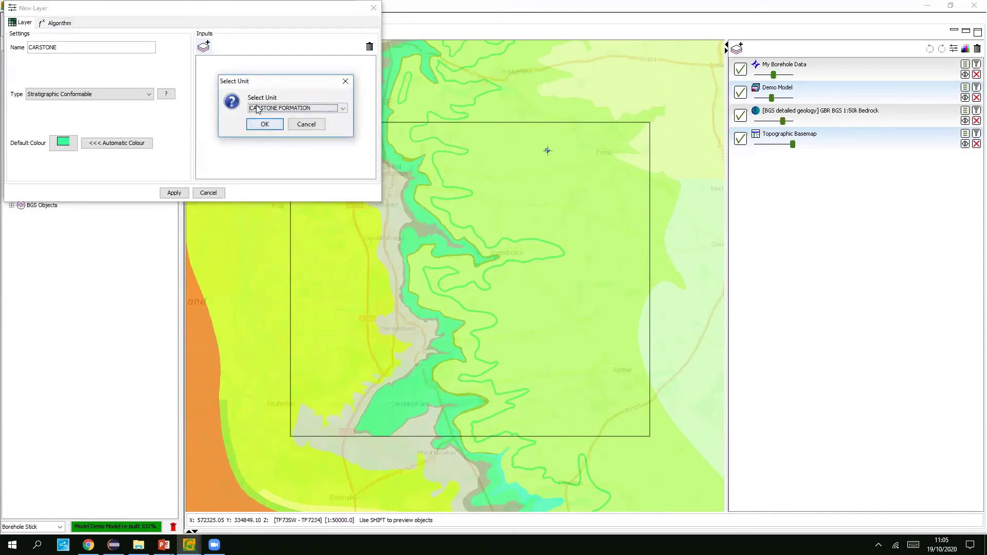
# - Select CARSTONE FORMATION as the layer's unit
pyautogui.click(336, 108)
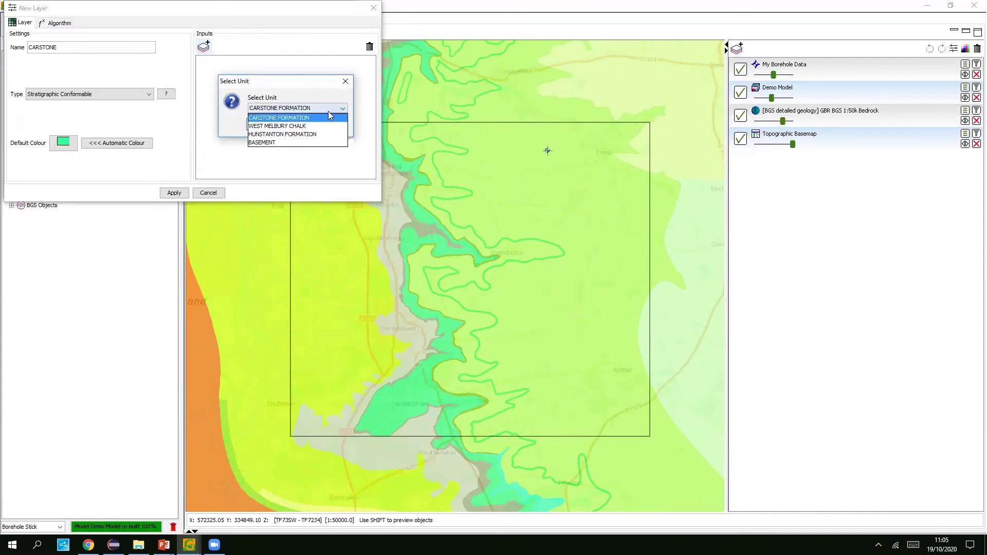
pyautogui.click(288, 118)
pyautogui.click(266, 123)
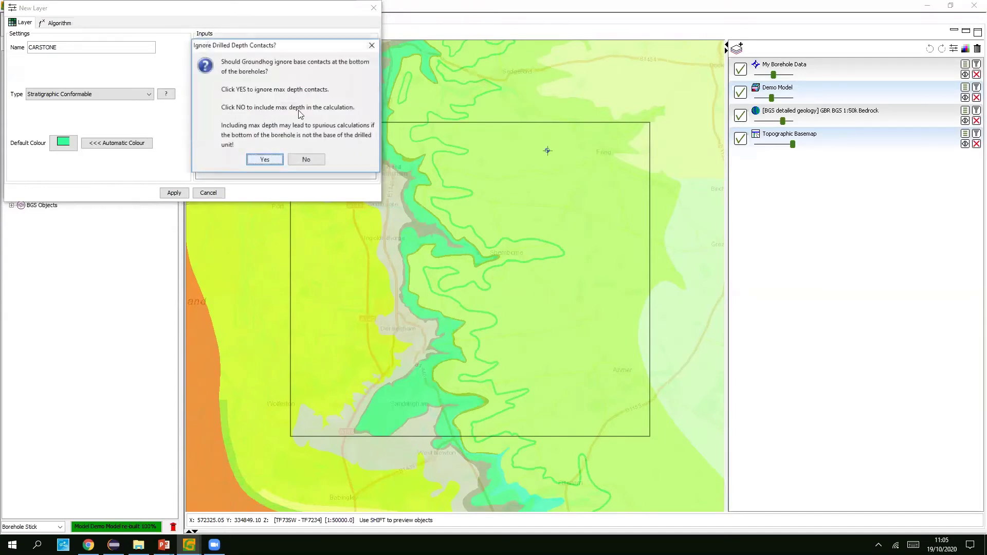
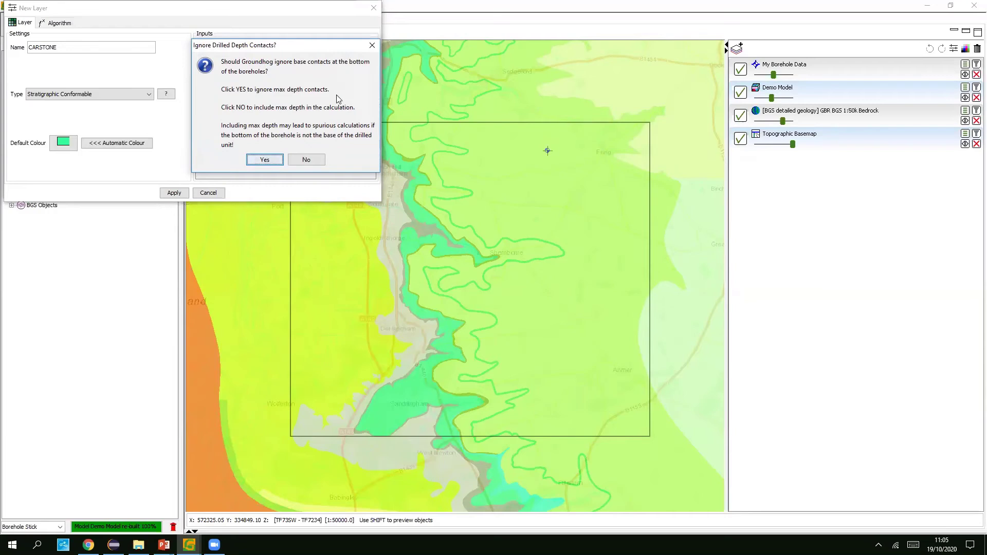
# - Include max-depth contacts for the CARSTONE layer and select the My Borehole Data input
pyautogui.click(309, 161)
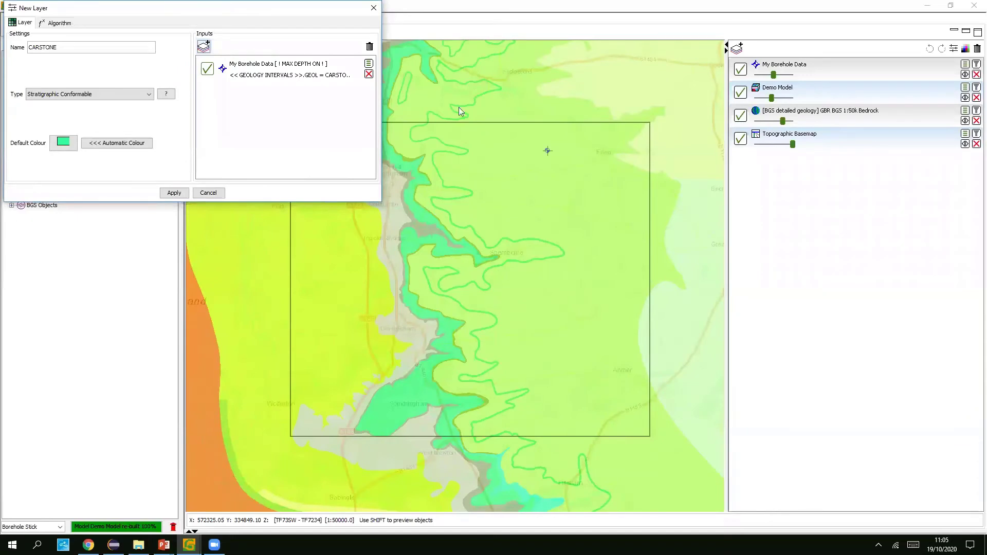
pyautogui.moveTo(484, 135); pyautogui.dragTo(482, 135)
pyautogui.click(318, 71)
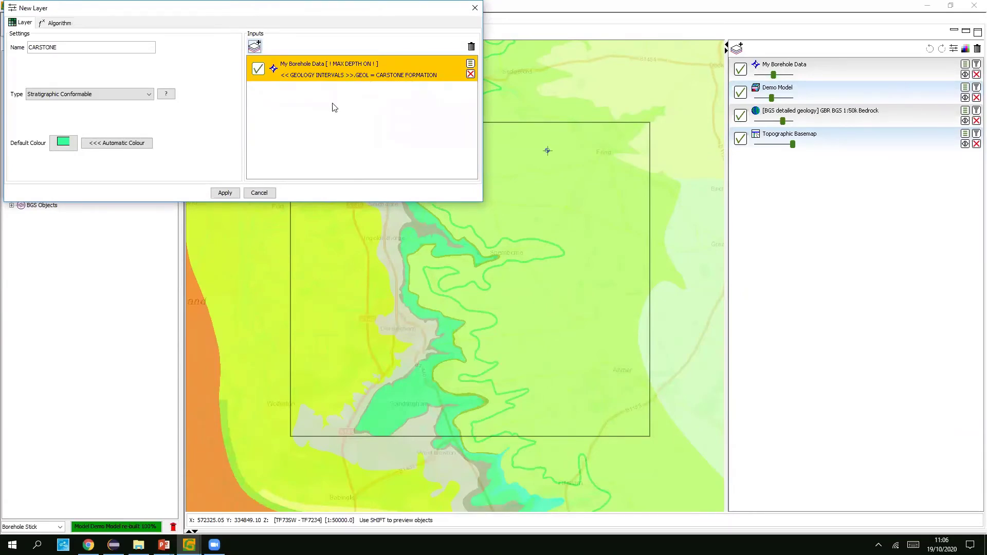
# - Apply the CARSTONE layer, place it above MODEL BASE, and rebuild the Demo Model
pyautogui.click(224, 193)
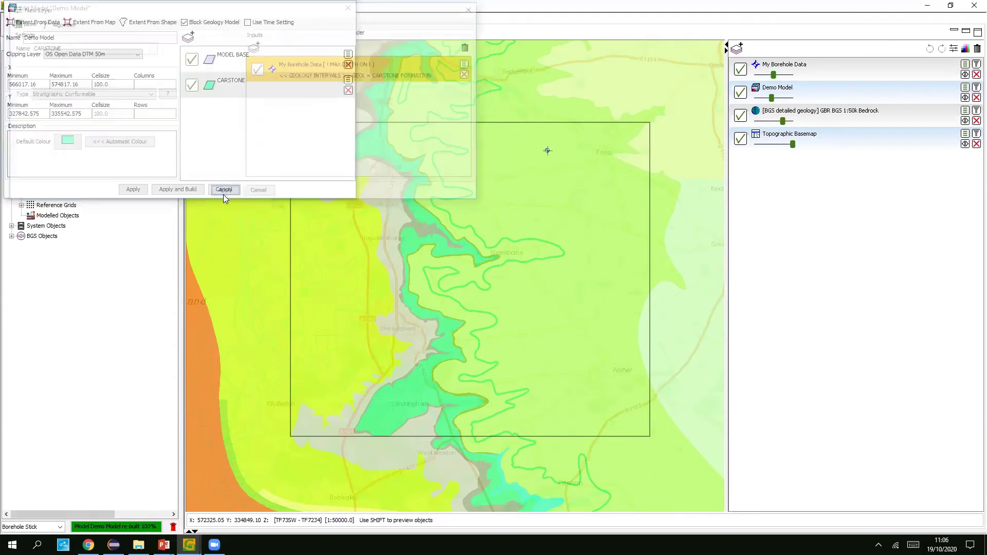
pyautogui.moveTo(268, 87); pyautogui.dragTo(273, 60)
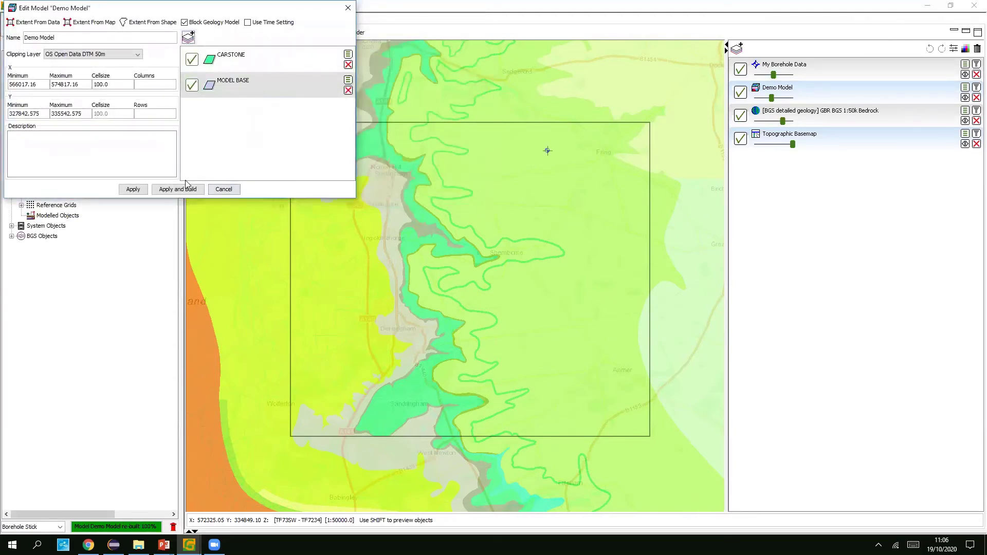
pyautogui.click(168, 191)
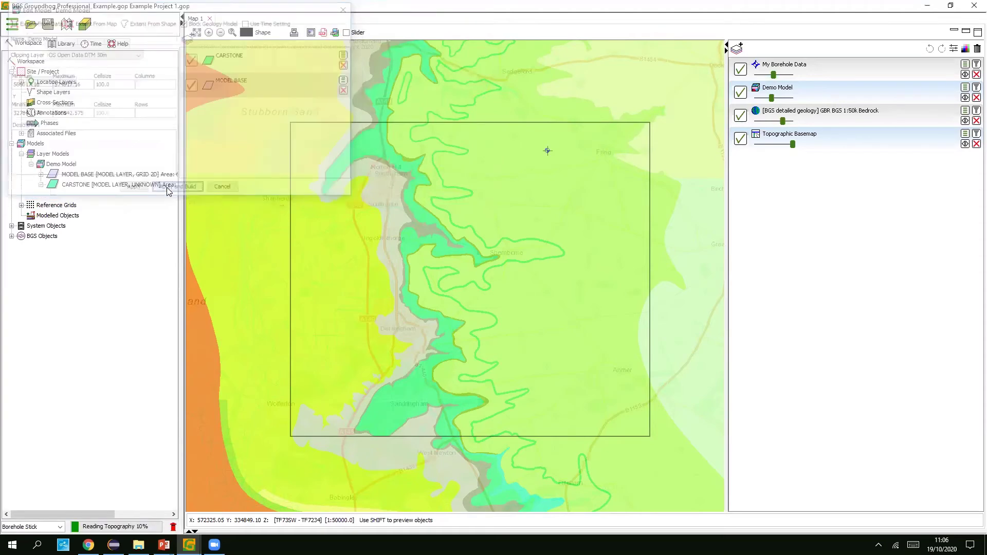
# - Turn on CARSTONE display in the Demo Model settings and lower the borehole data transparency
pyautogui.click(964, 97)
pyautogui.click(455, 163)
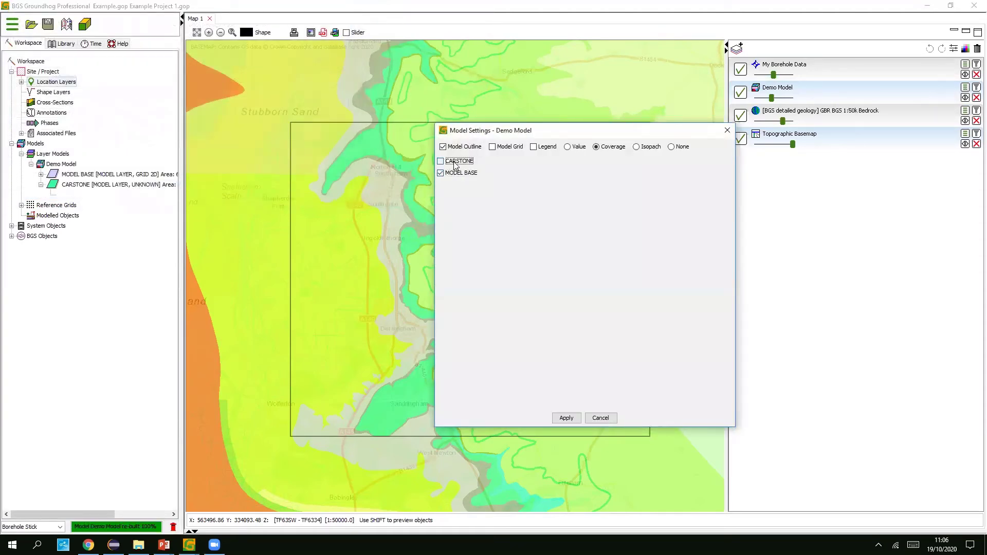
pyautogui.click(566, 418)
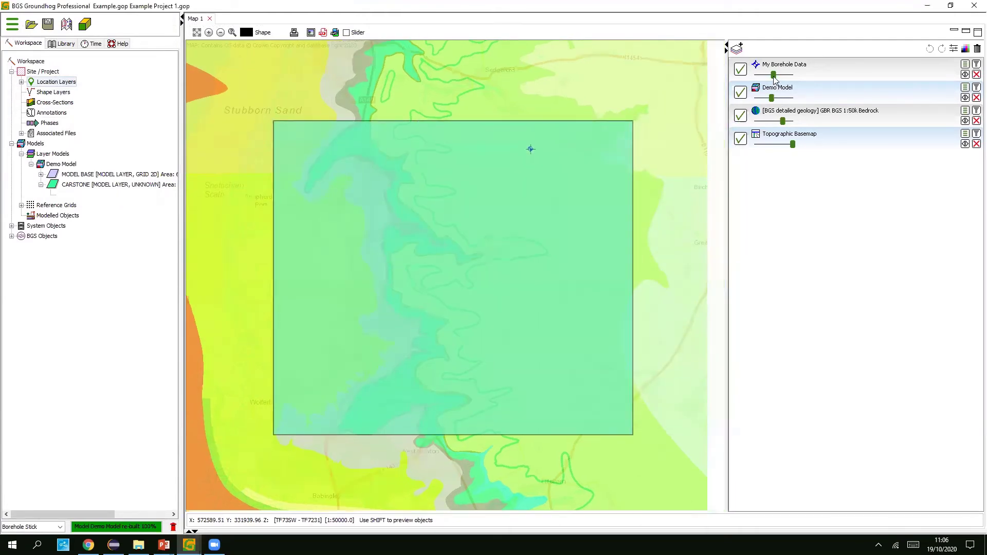
pyautogui.click(791, 75)
pyautogui.moveTo(794, 75); pyautogui.dragTo(774, 98)
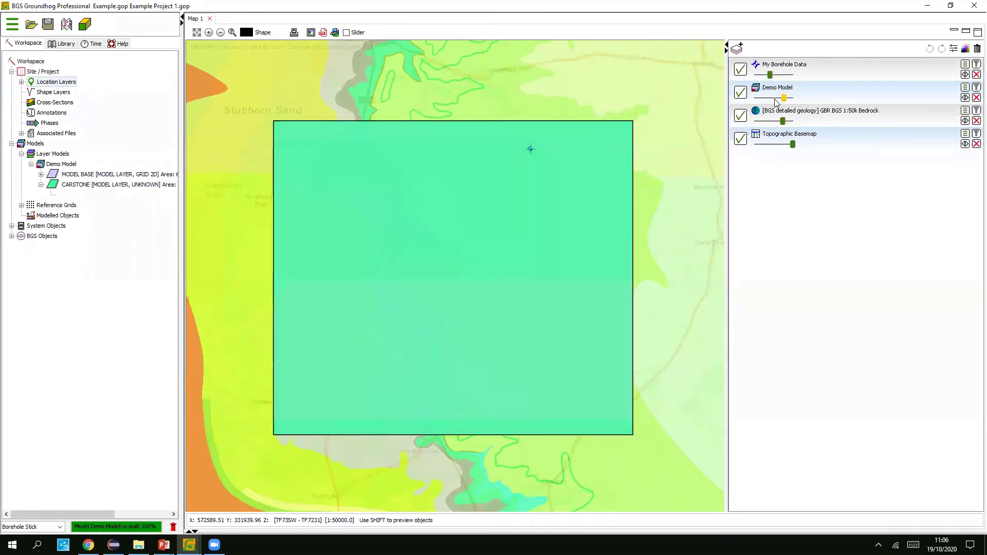
# - Orbit the rebuilt model in Groundhog 3D to inspect its green Carstone top
pyautogui.moveTo(189, 545)
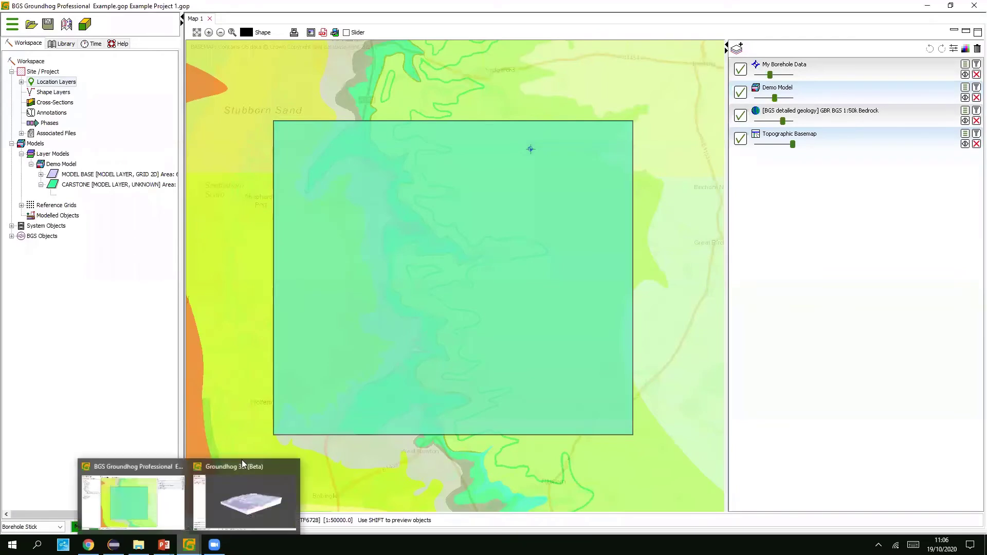
pyautogui.moveTo(522, 288); pyautogui.dragTo(726, 101)
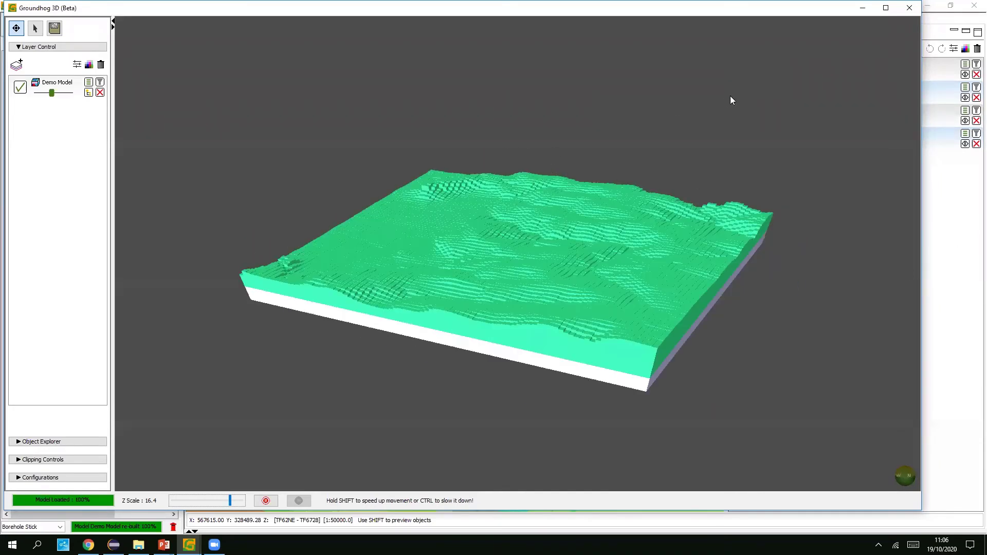
pyautogui.click(909, 8)
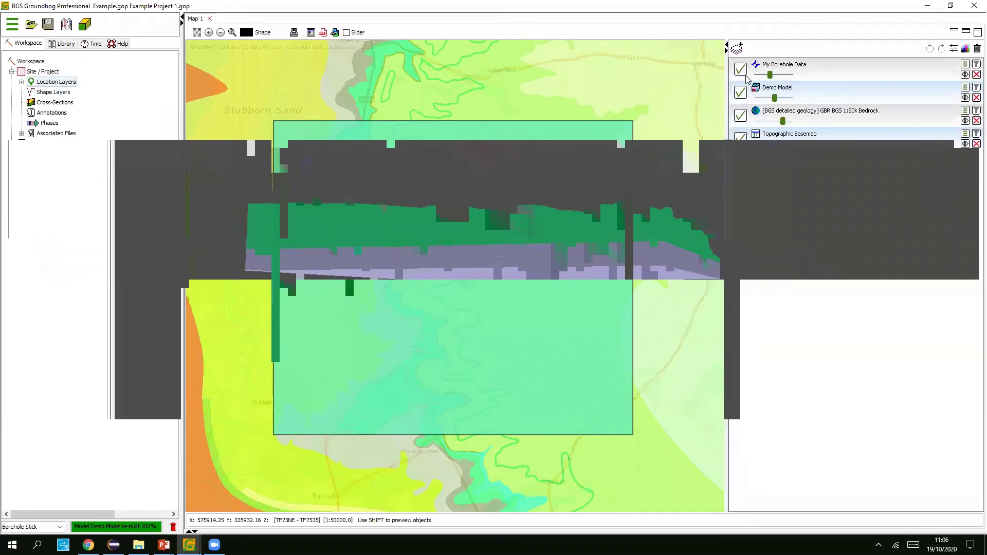
# - Raise the Demo Model opacity, then hide it and zoom in on the bedrock map
pyautogui.moveTo(775, 97)
pyautogui.mouseDown()
pyautogui.moveTo(790, 97)
pyautogui.moveTo(775, 98)
pyautogui.mouseUp()
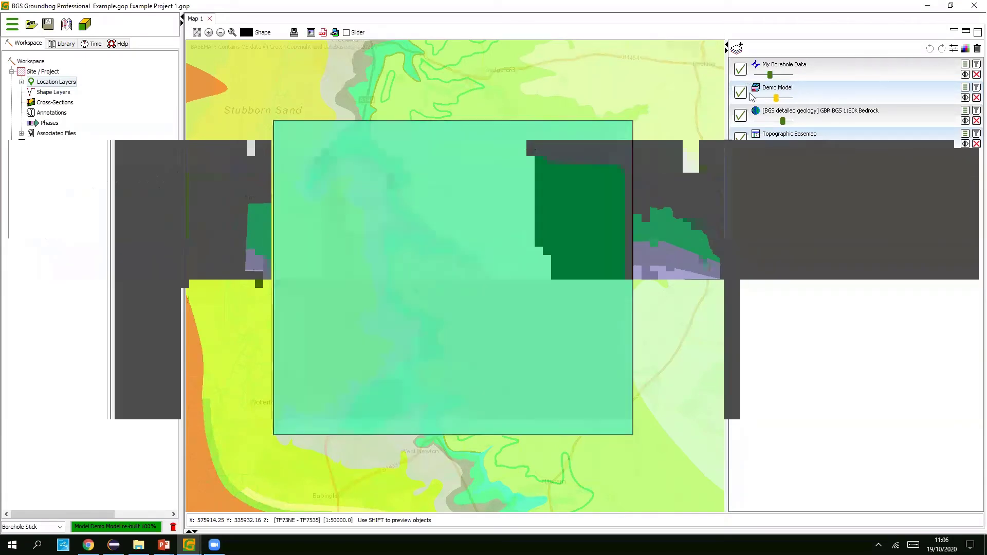
pyautogui.click(740, 93)
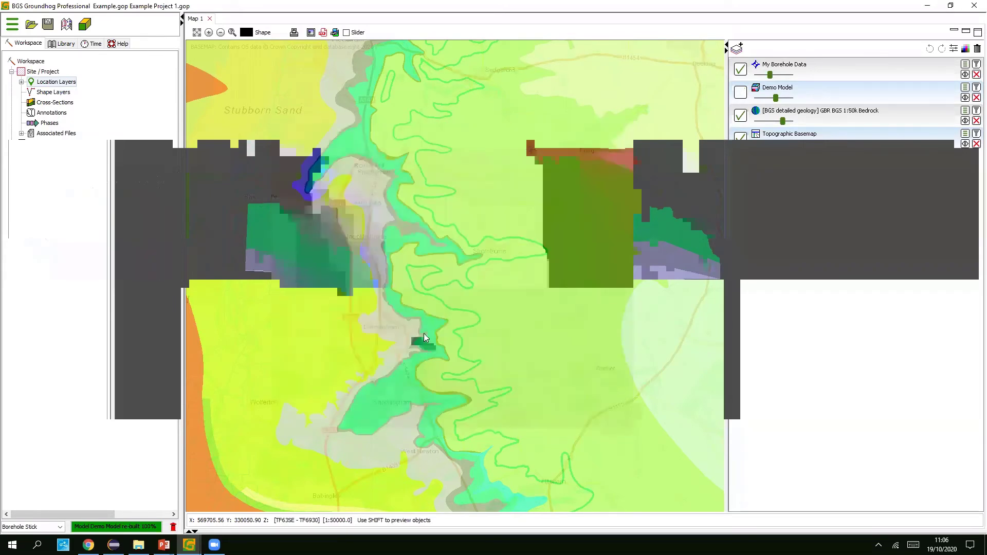
pyautogui.scroll(1, 423, 341)
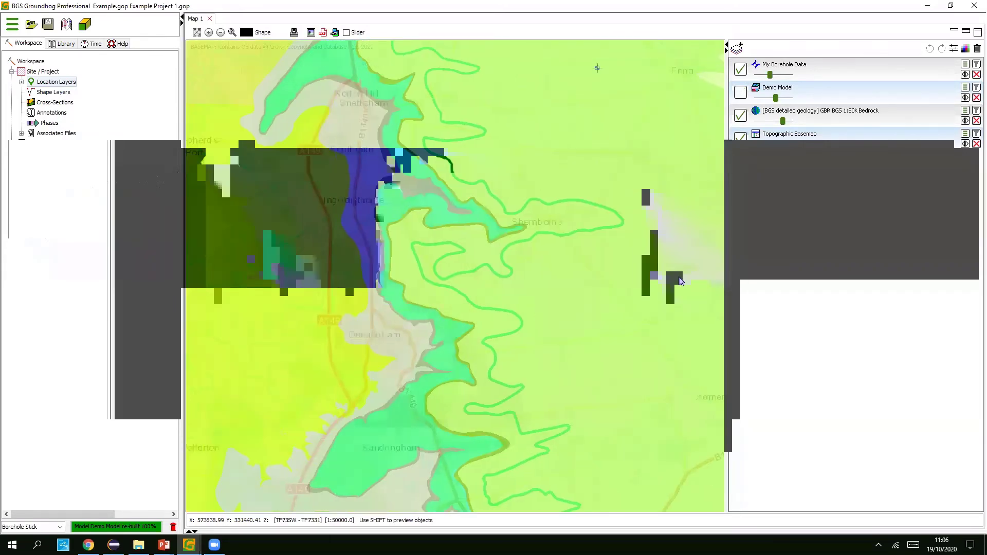
# - Create a new point layer named 'Carstone Point Inputs'
pyautogui.rightClick(795, 191)
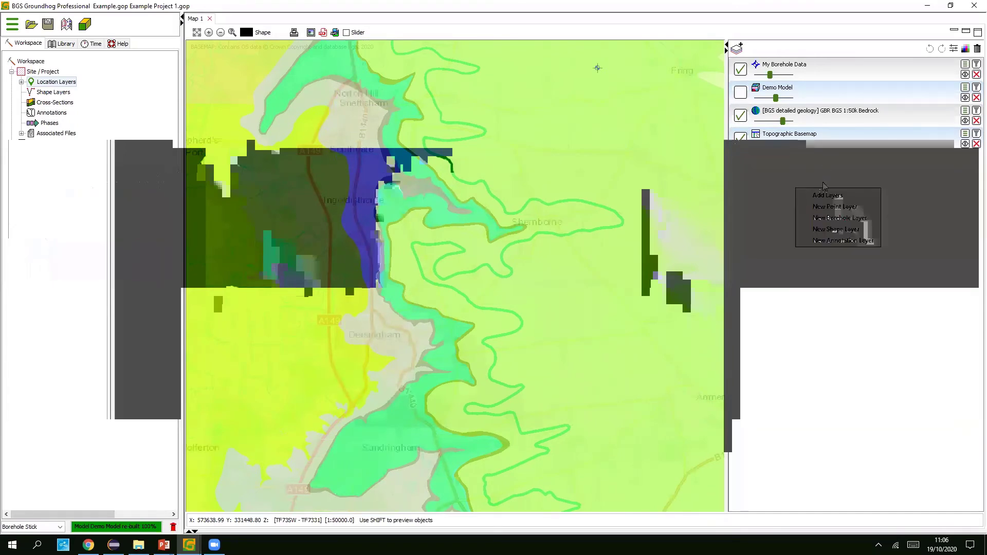
pyautogui.click(843, 208)
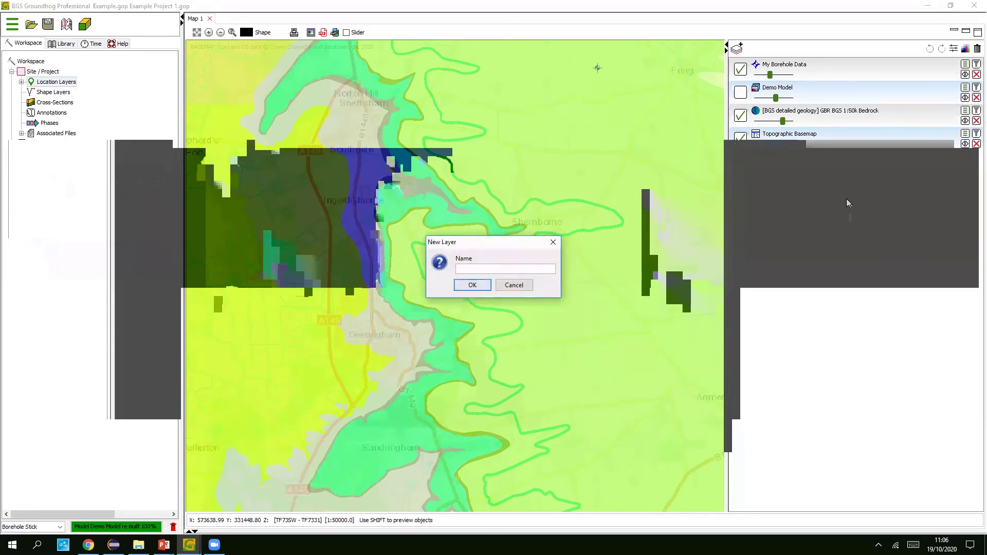
pyautogui.write('Carstone Point Inputs')
pyautogui.press('Return')
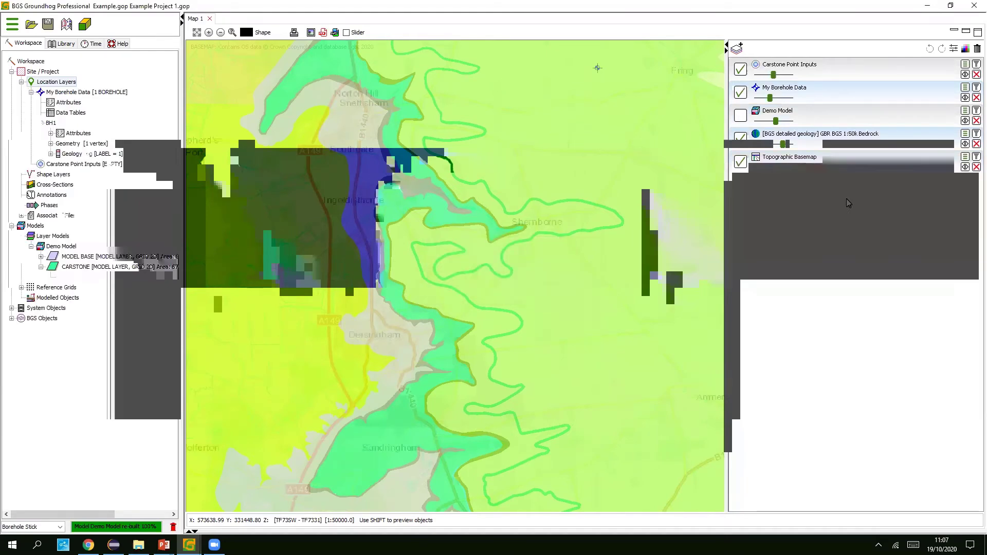
# - Select Carstone Point Inputs, make it fully opaque, and move its points palette aside
pyautogui.click(862, 69)
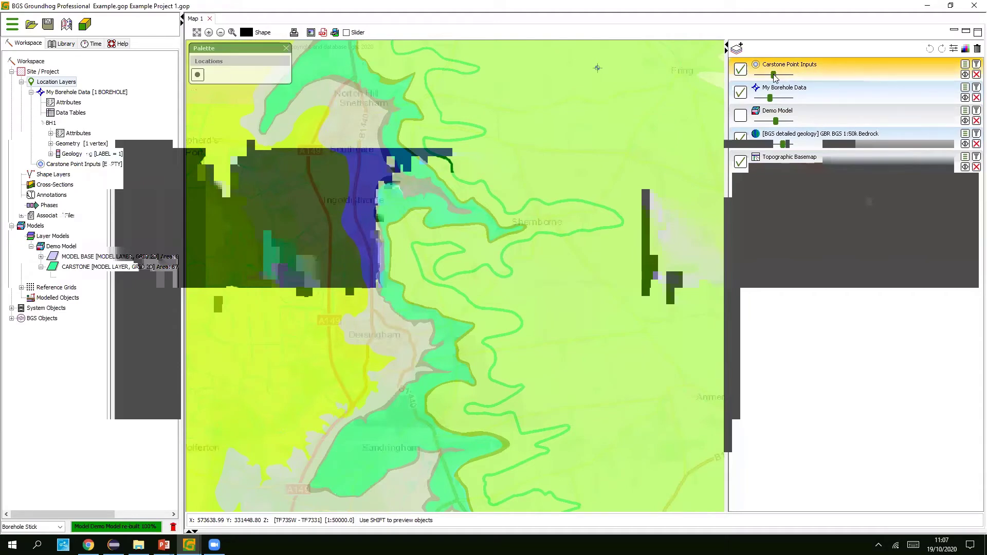
pyautogui.moveTo(774, 75); pyautogui.dragTo(808, 77)
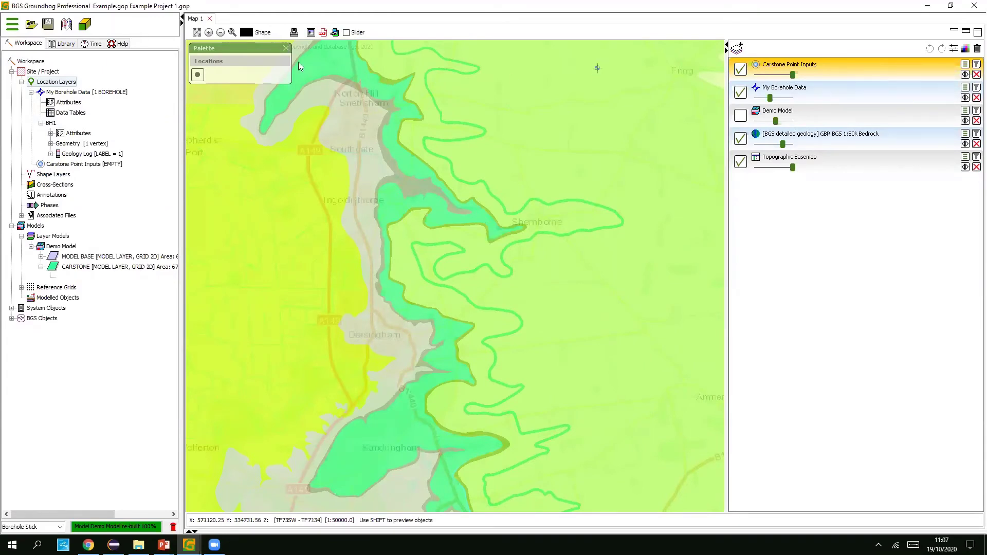
pyautogui.moveTo(259, 50); pyautogui.dragTo(611, 103)
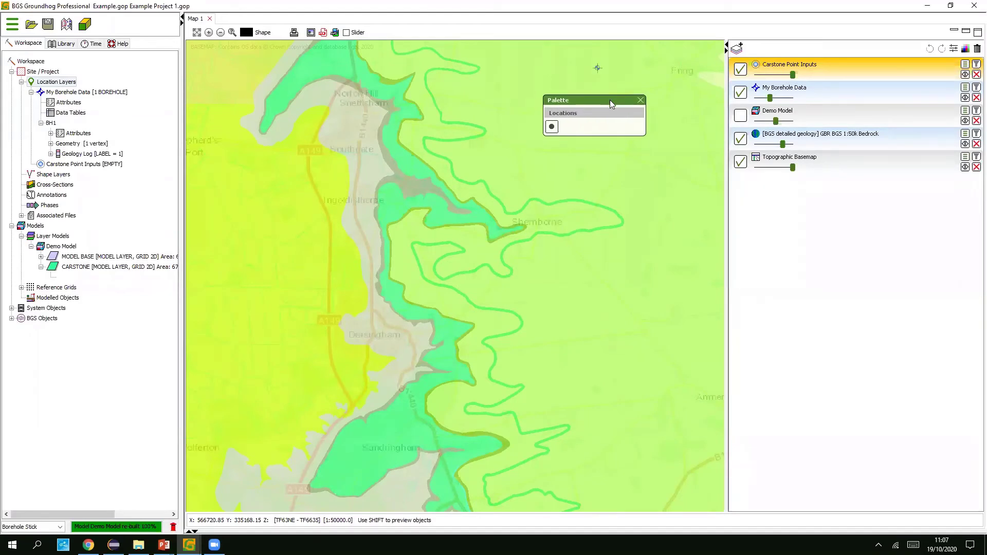
# - Place ten Carstone points along the green outcrop, from the north end past Sandringham
pyautogui.click(551, 126)
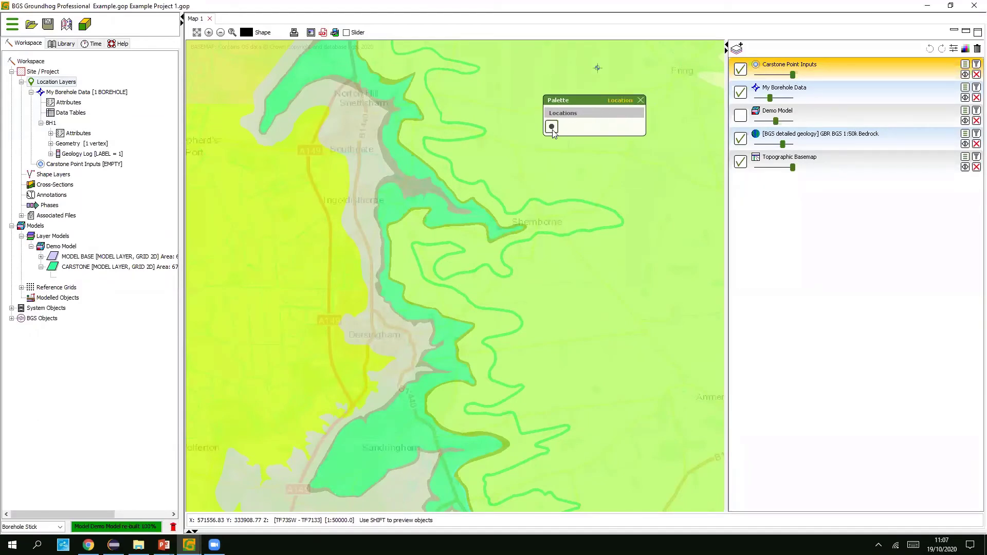
pyautogui.click(274, 131)
pyautogui.click(262, 118)
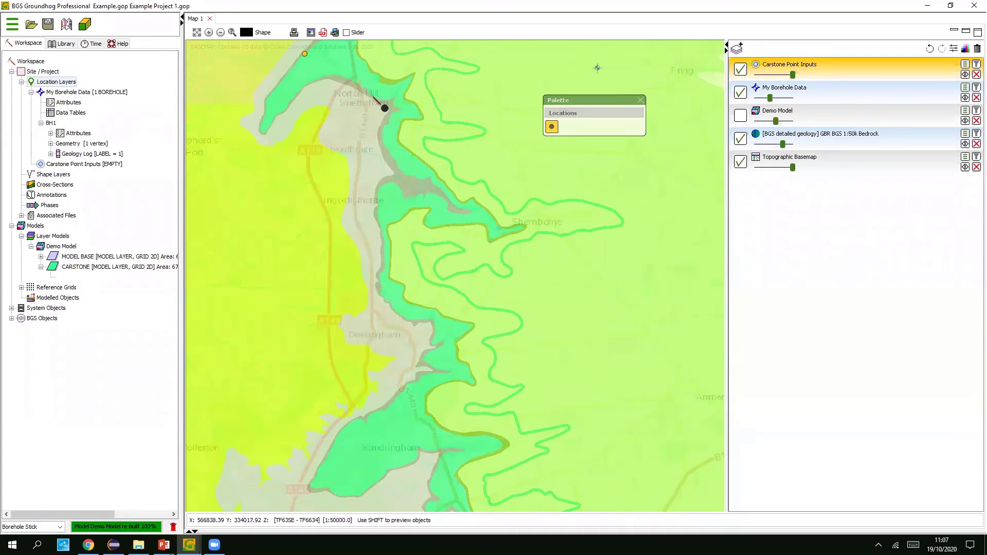
pyautogui.click(372, 96)
pyautogui.click(469, 211)
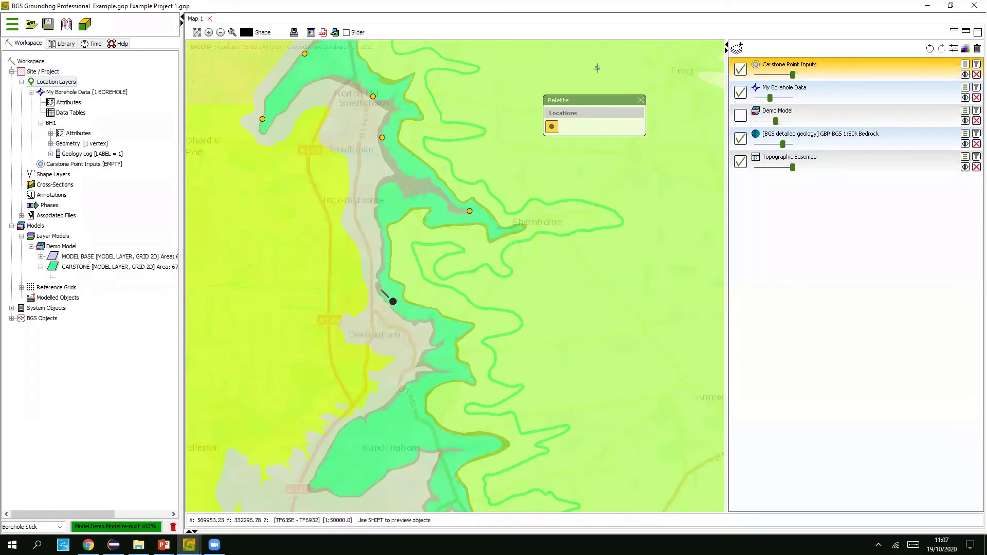
pyautogui.click(383, 291)
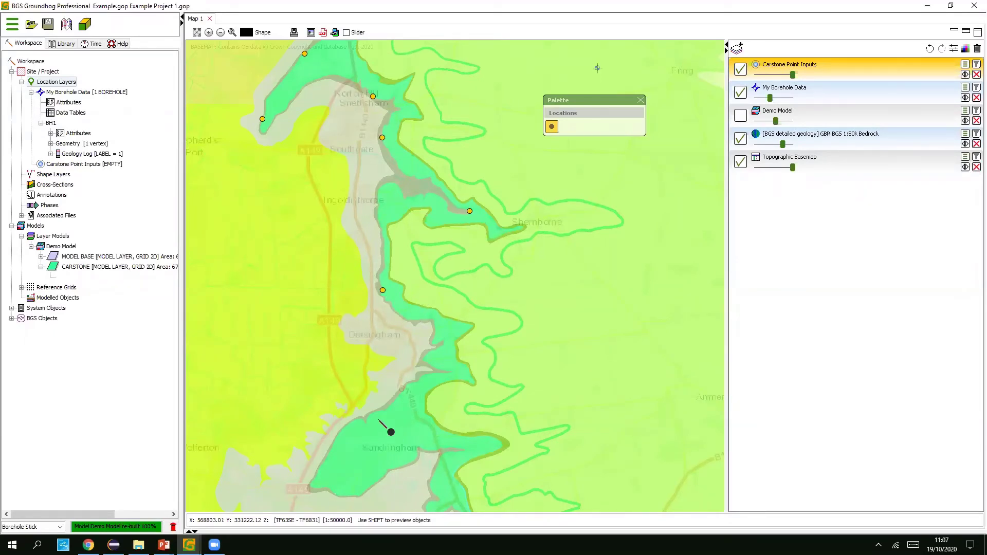
pyautogui.click(385, 408)
pyautogui.click(321, 465)
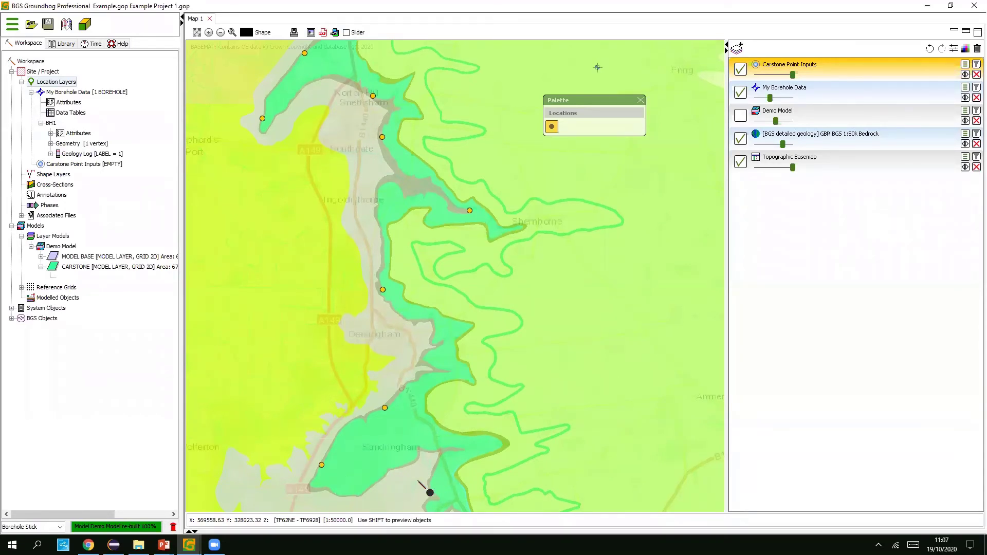
pyautogui.click(396, 467)
pyautogui.click(429, 482)
pyautogui.click(640, 100)
pyautogui.scroll(-2, 566, 178)
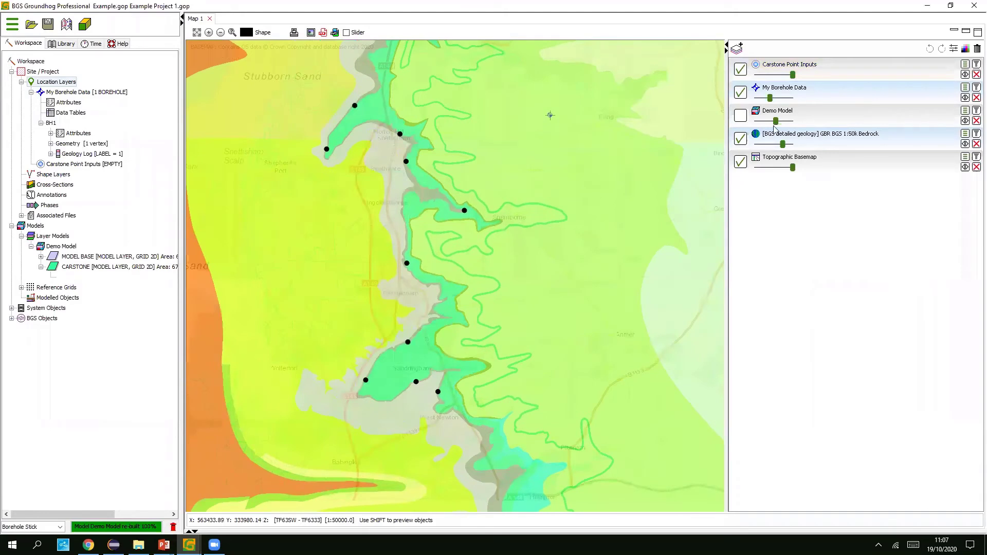
pyautogui.moveTo(189, 545)
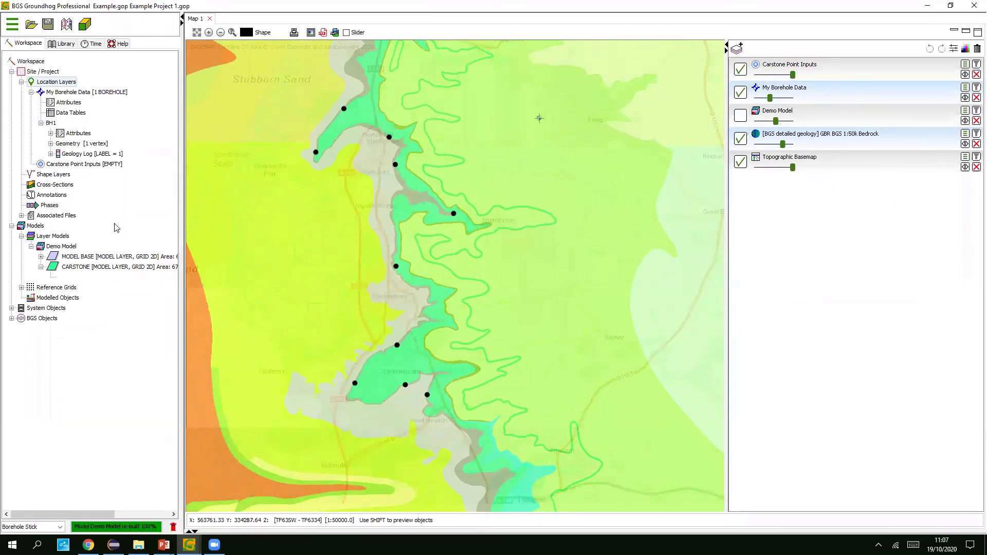
# - In the Demo Model editor, add Carstone Point Inputs as a CARSTONE input, then apply and build
pyautogui.rightClick(71, 248)
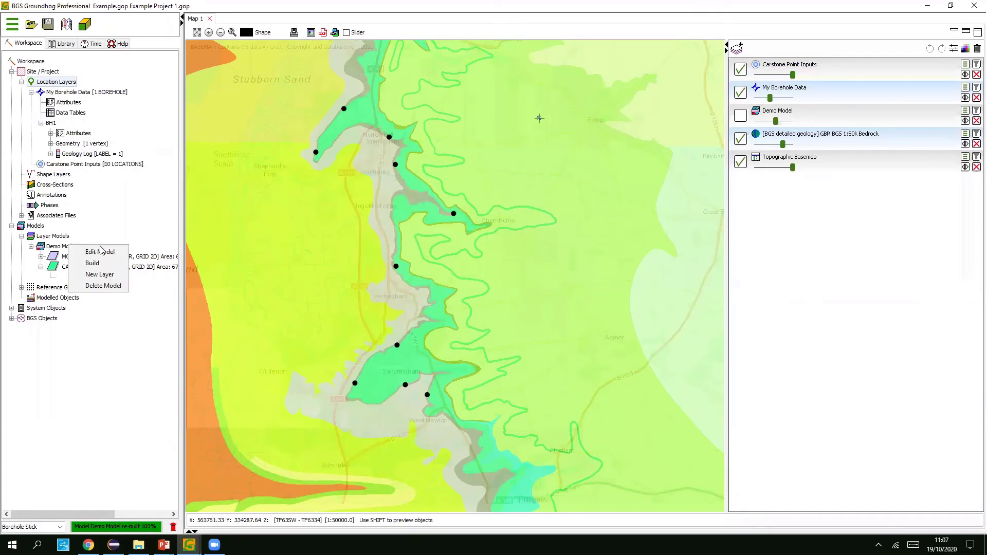
pyautogui.click(95, 251)
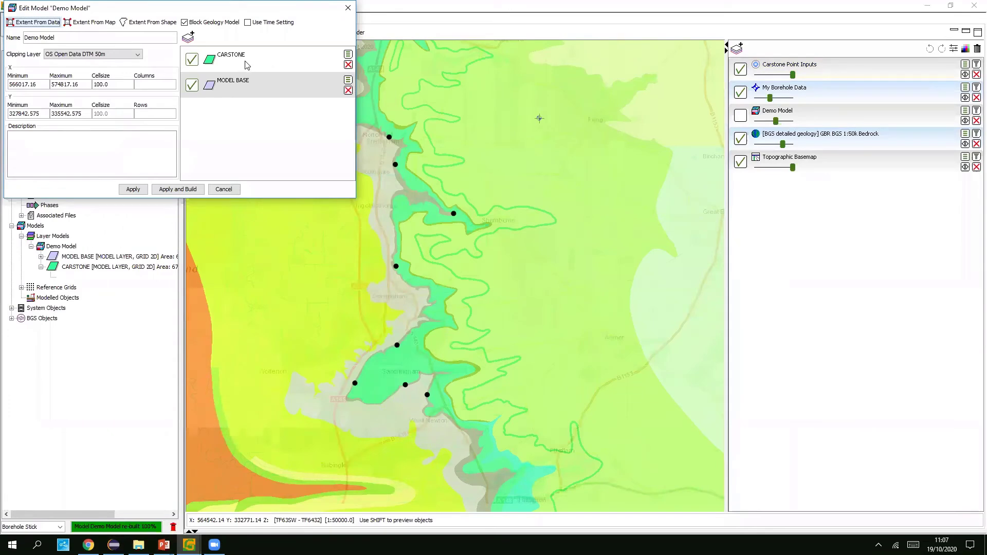
pyautogui.moveTo(250, 15); pyautogui.dragTo(332, 59)
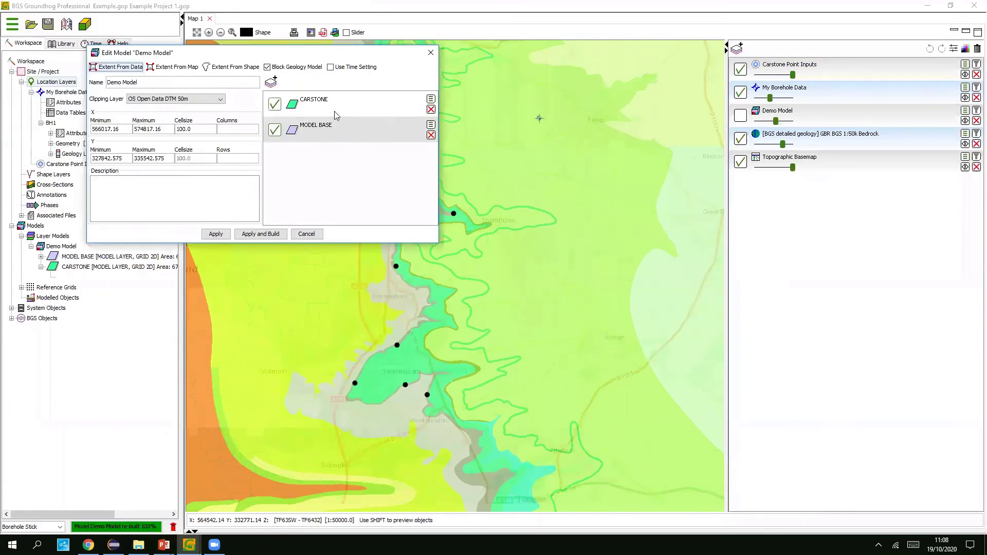
pyautogui.click(431, 100)
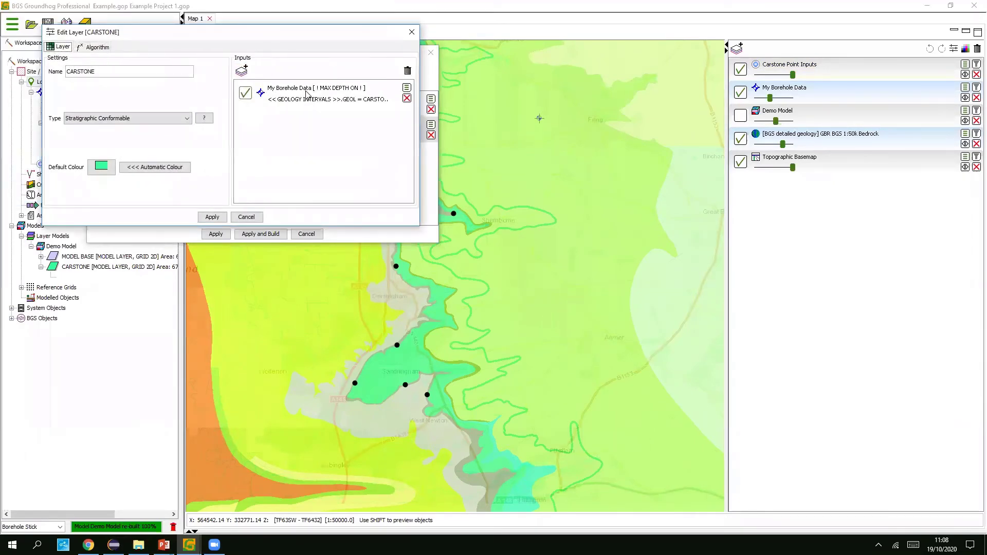
pyautogui.click(242, 70)
pyautogui.click(508, 270)
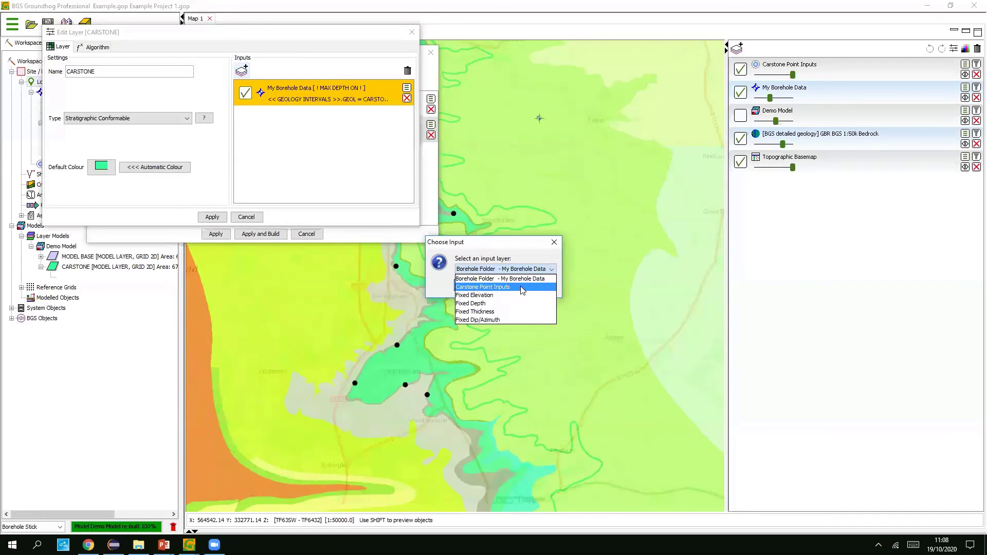
pyautogui.click(521, 289)
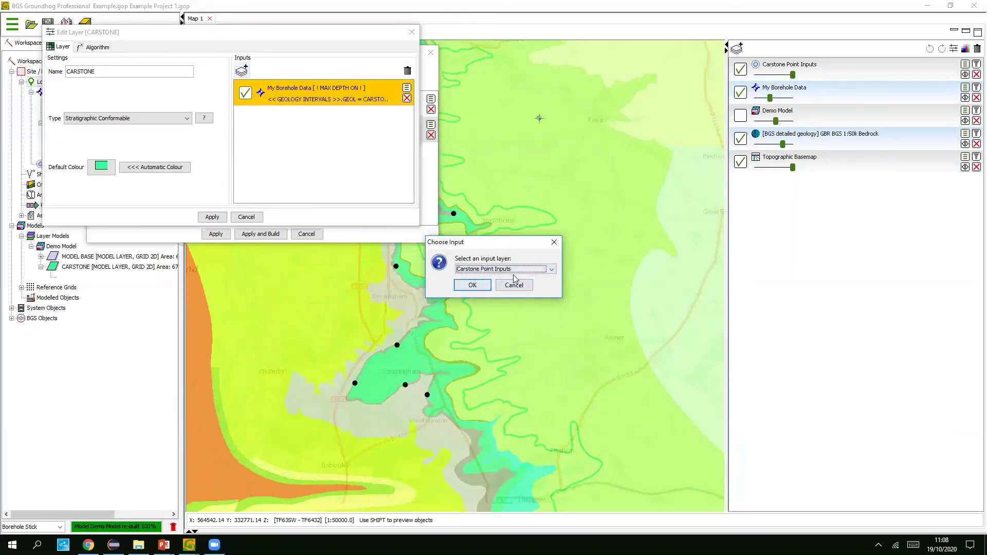
pyautogui.click(469, 285)
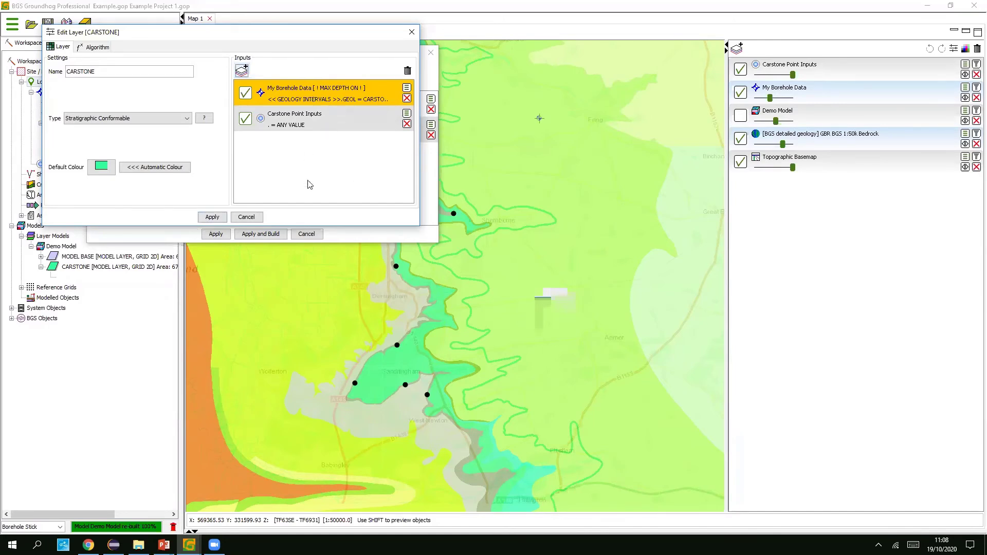
pyautogui.click(213, 217)
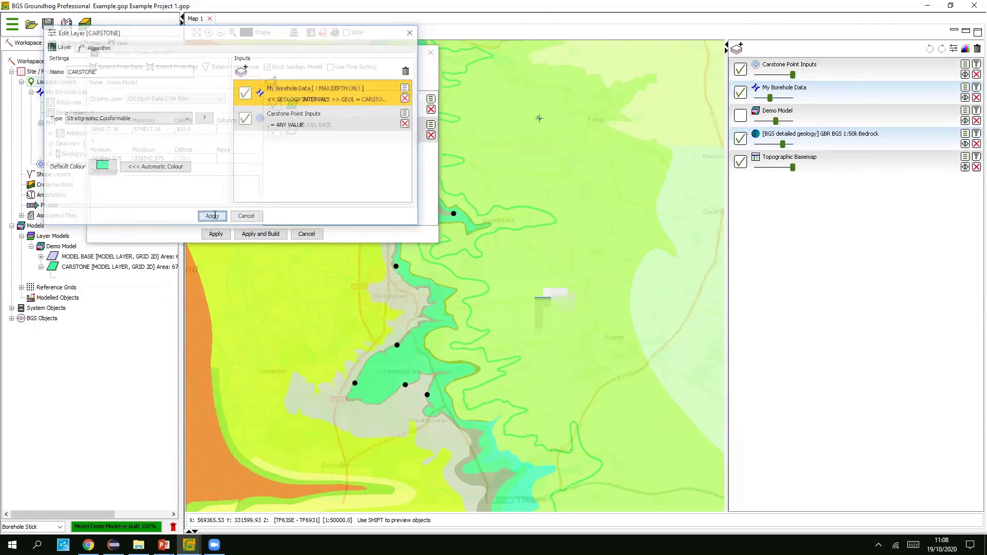
pyautogui.click(261, 235)
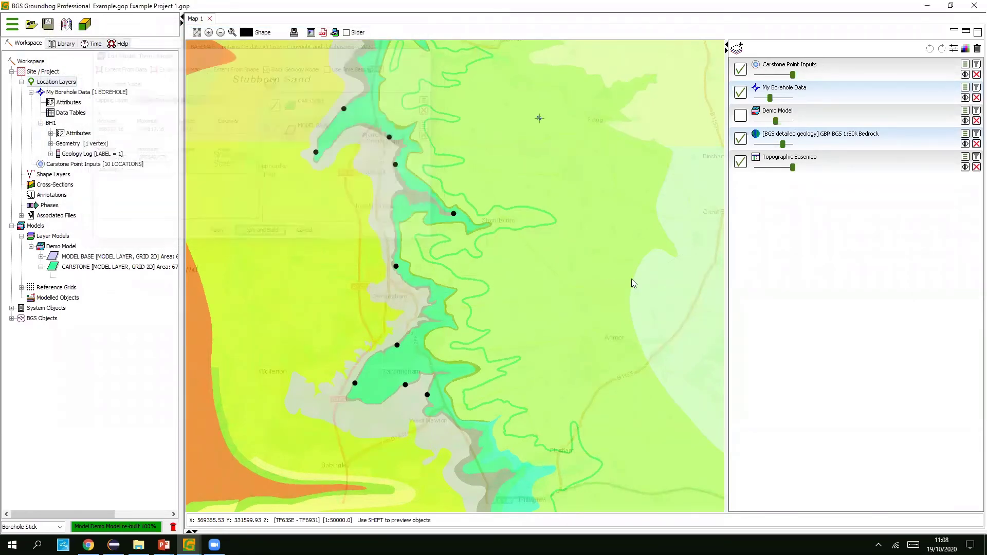
# - Show the rebuilt Demo Model on the map at full opacity and zoom in
pyautogui.click(741, 115)
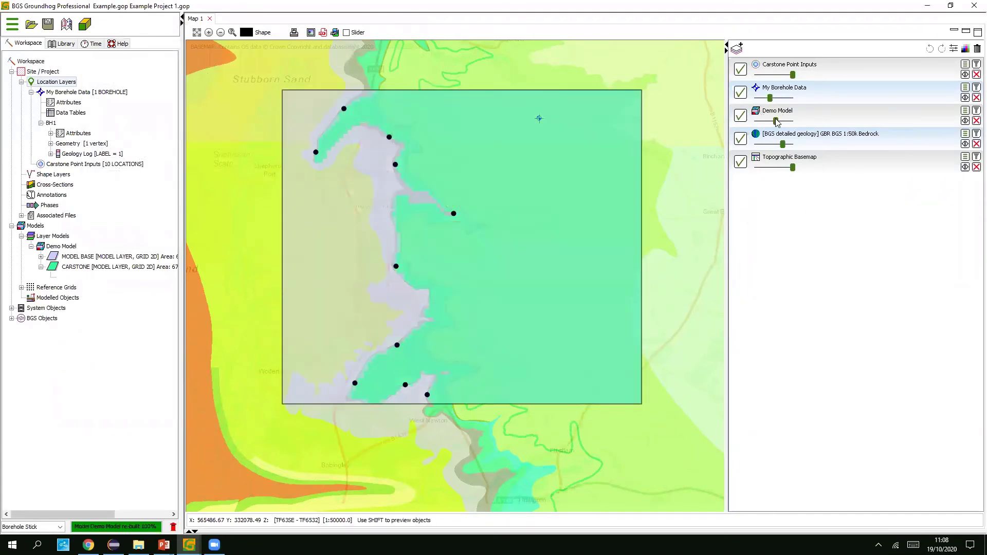
pyautogui.moveTo(784, 124); pyautogui.dragTo(805, 126)
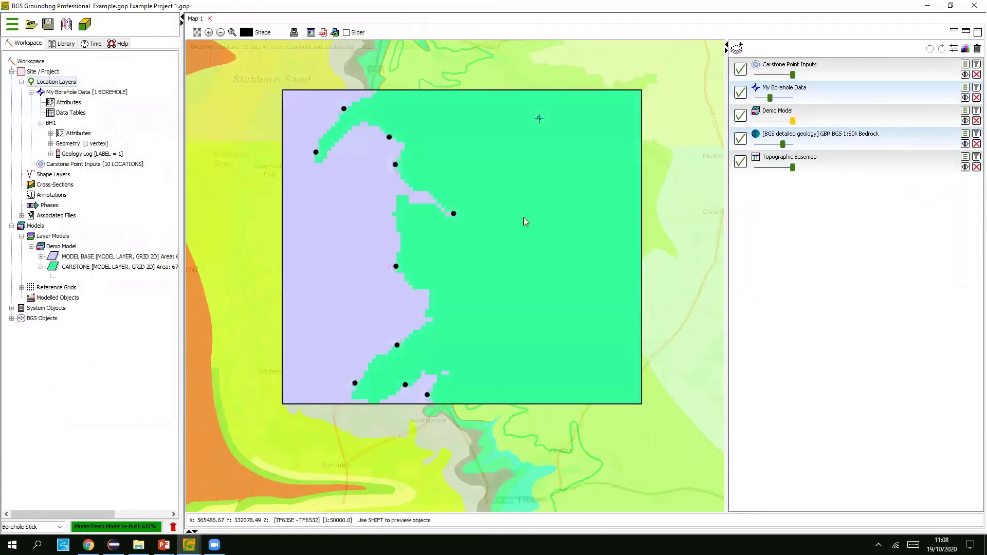
pyautogui.scroll(1, 524, 230)
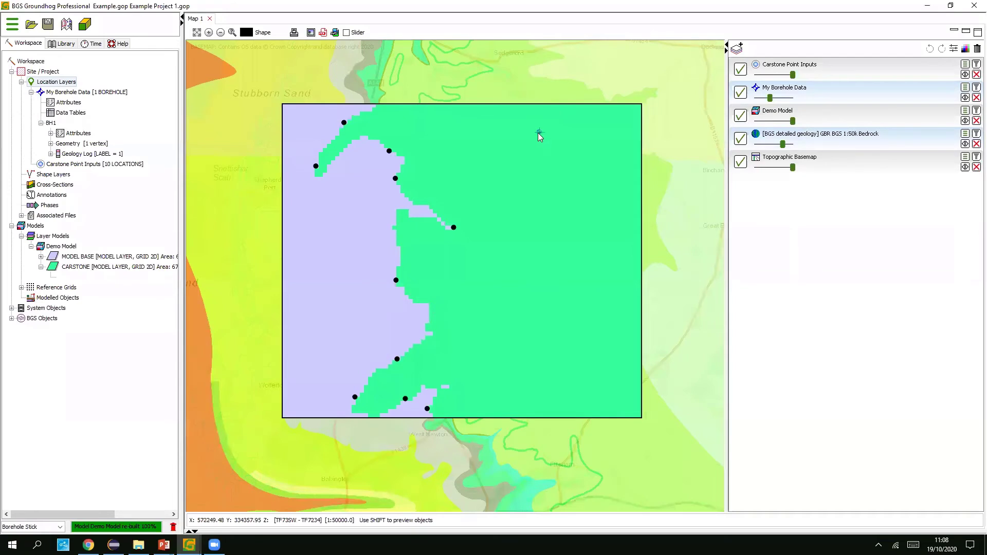
pyautogui.moveTo(189, 544)
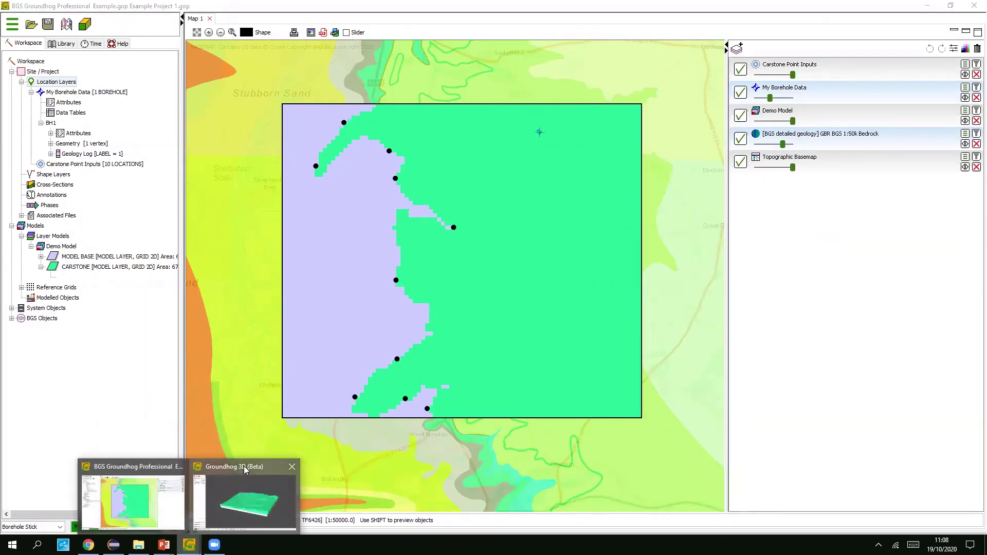
# - Orbit the rebuilt model in Groundhog 3D and make it semi-transparent, then return to the map
pyautogui.click(244, 501)
pyautogui.moveTo(467, 322); pyautogui.dragTo(551, 253)
pyautogui.moveTo(638, 271); pyautogui.dragTo(581, 254)
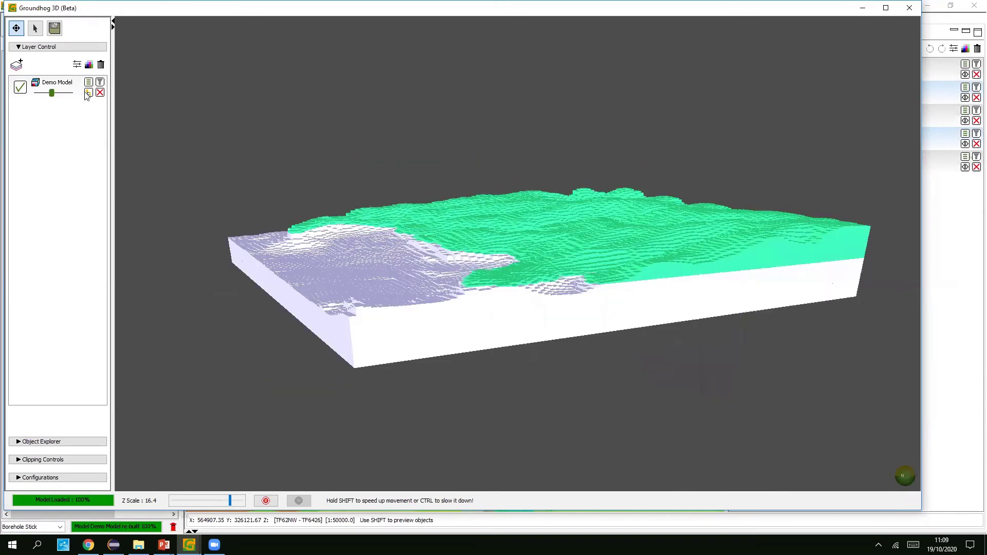
pyautogui.moveTo(54, 95); pyautogui.dragTo(59, 94)
pyautogui.moveTo(661, 205); pyautogui.dragTo(712, 240)
pyautogui.moveTo(45, 93); pyautogui.dragTo(70, 95)
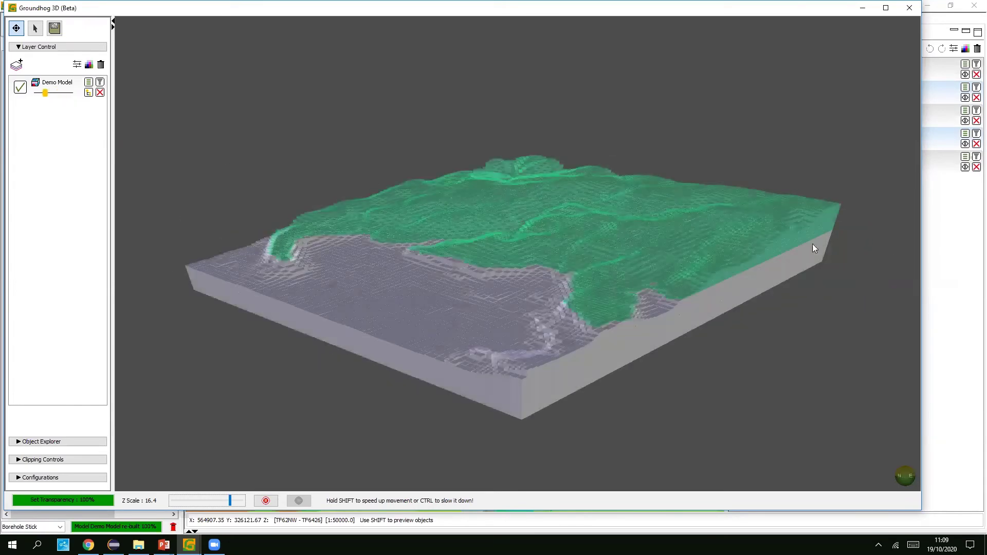
pyautogui.click(961, 224)
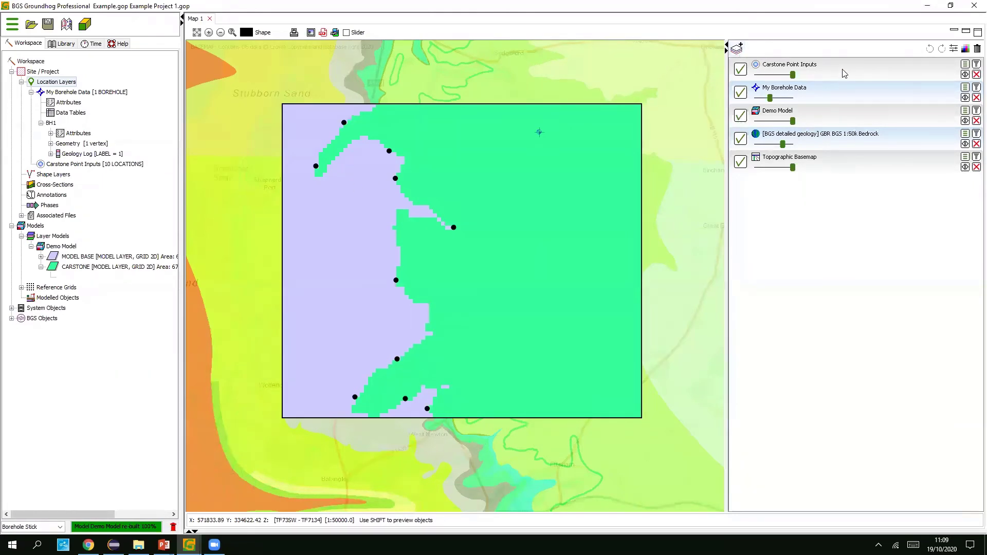
pyautogui.click(855, 73)
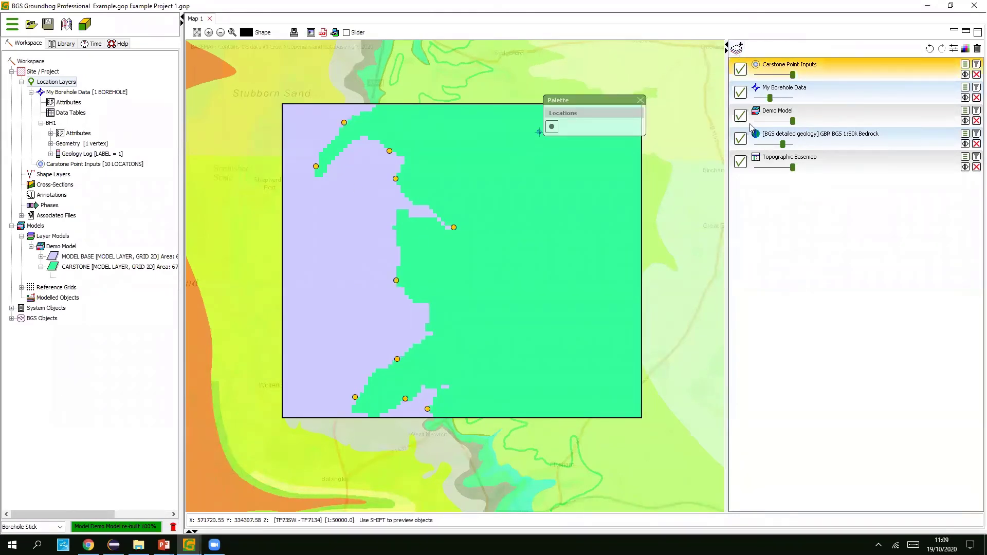
# - Make the Demo Model semi-transparent and add three more Carstone points along the outcrop edge
pyautogui.moveTo(792, 122); pyautogui.dragTo(768, 122)
pyautogui.click(551, 127)
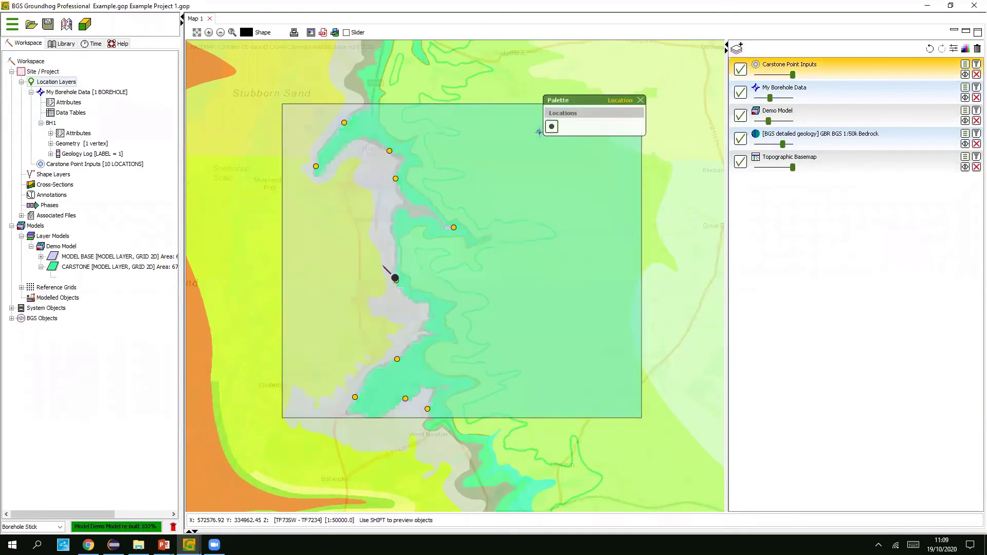
pyautogui.click(393, 223)
pyautogui.click(395, 247)
pyautogui.click(392, 408)
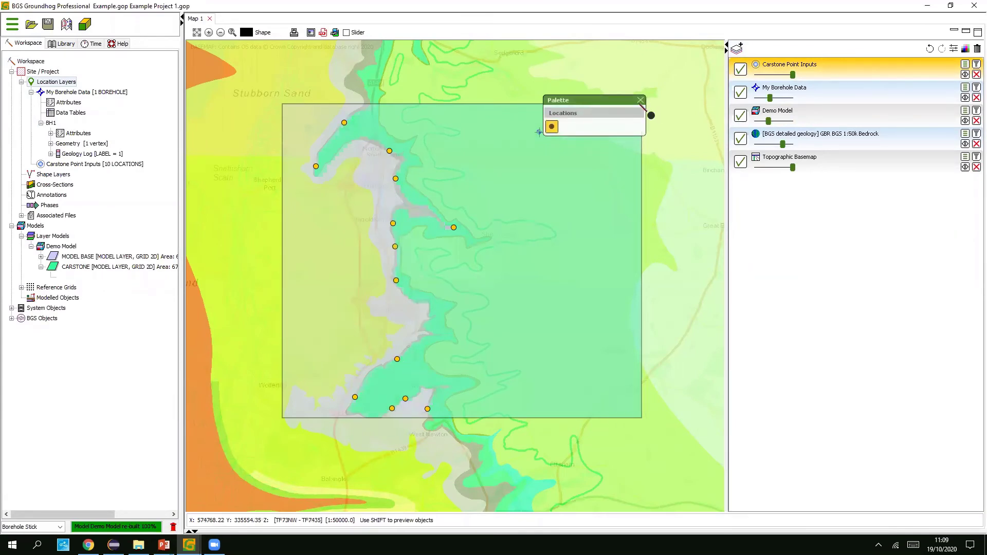
pyautogui.click(641, 101)
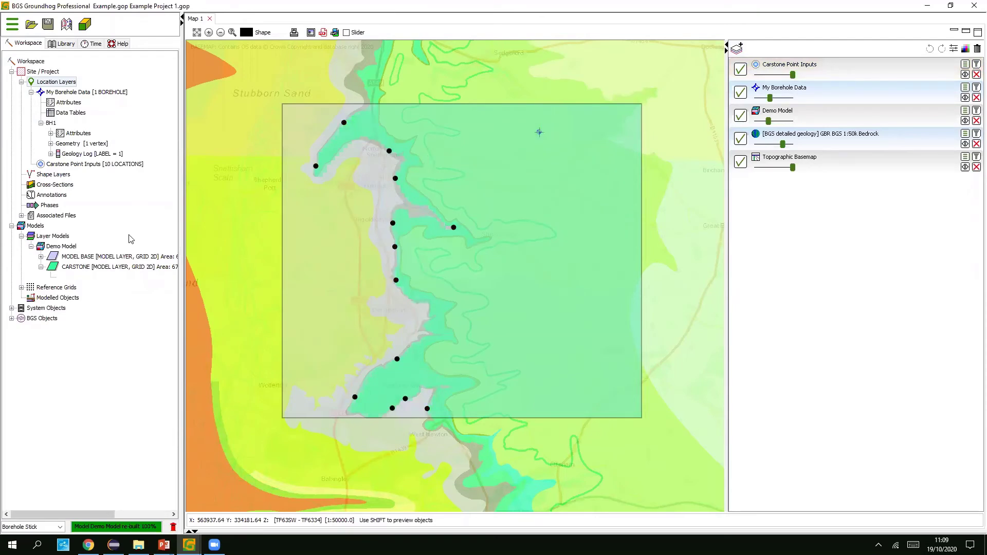
# - Rebuild the Demo Model with the new points and restore its full opacity
pyautogui.rightClick(69, 250)
pyautogui.click(93, 265)
pyautogui.click(790, 122)
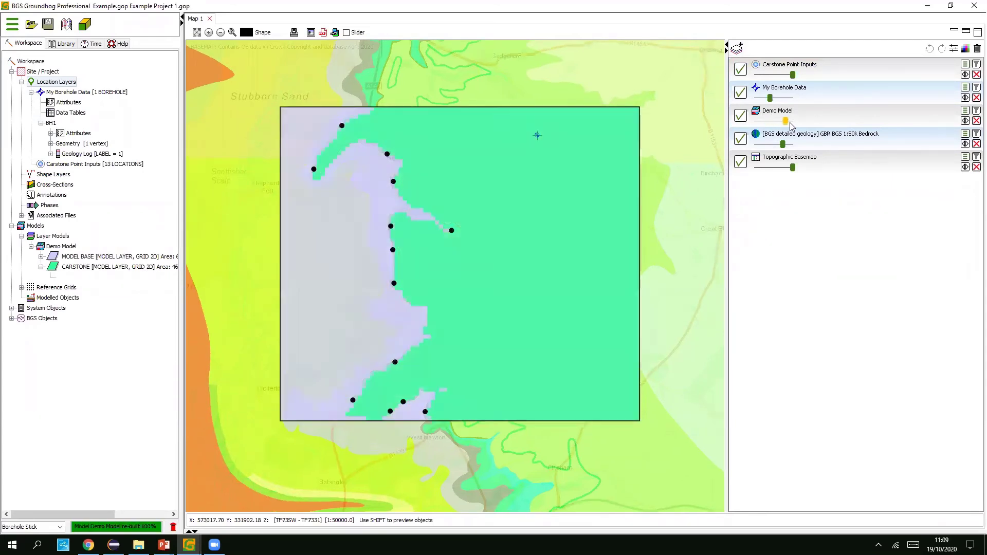
pyautogui.click(831, 71)
# - Add four test points in a square on the western lilac area and rebuild the Demo Model
pyautogui.click(551, 127)
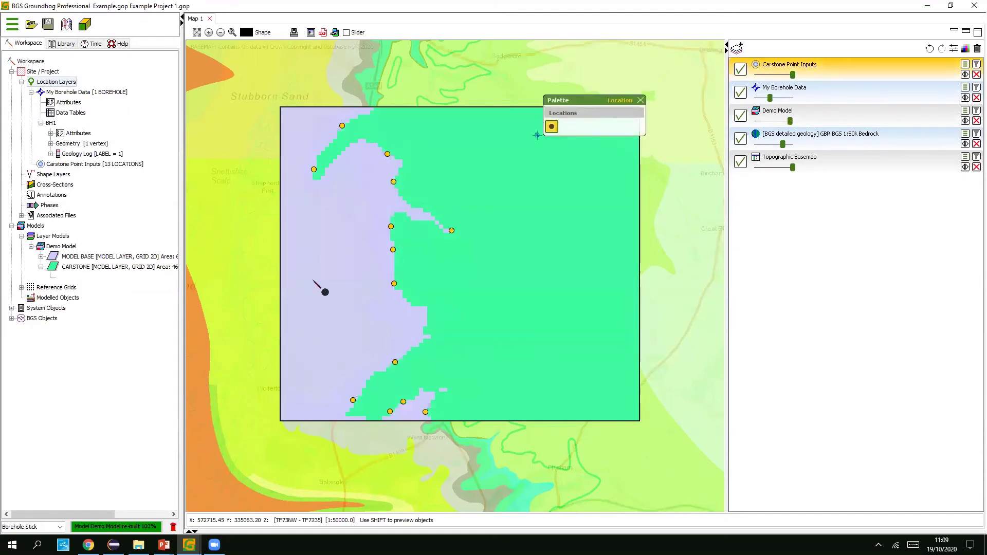
pyautogui.click(312, 280)
pyautogui.click(313, 301)
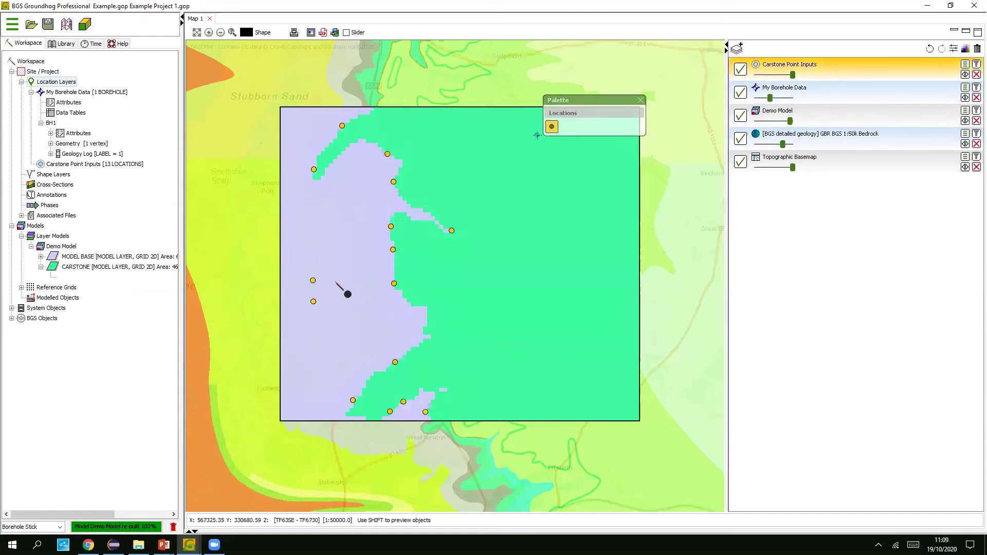
pyautogui.click(335, 281)
pyautogui.click(334, 305)
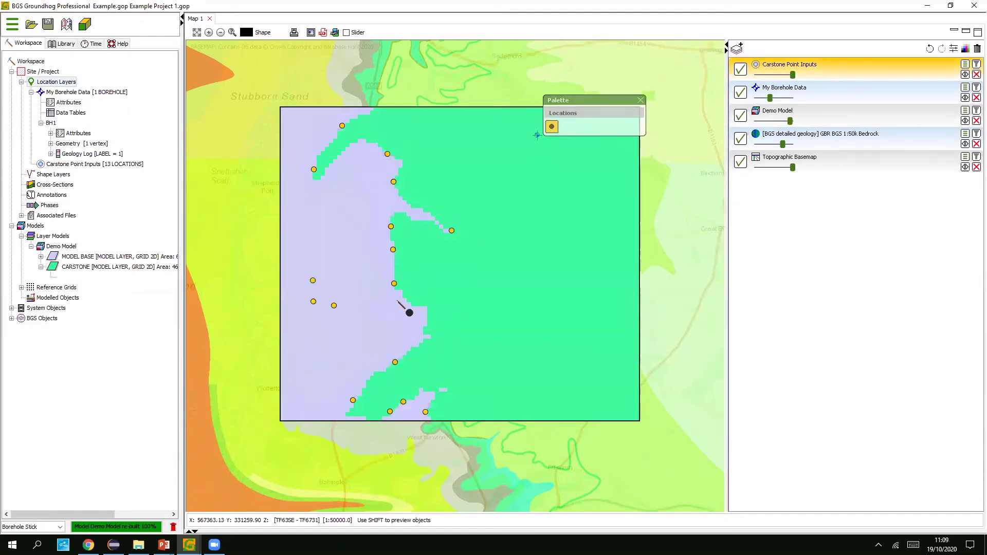
pyautogui.rightClick(65, 251)
pyautogui.click(92, 265)
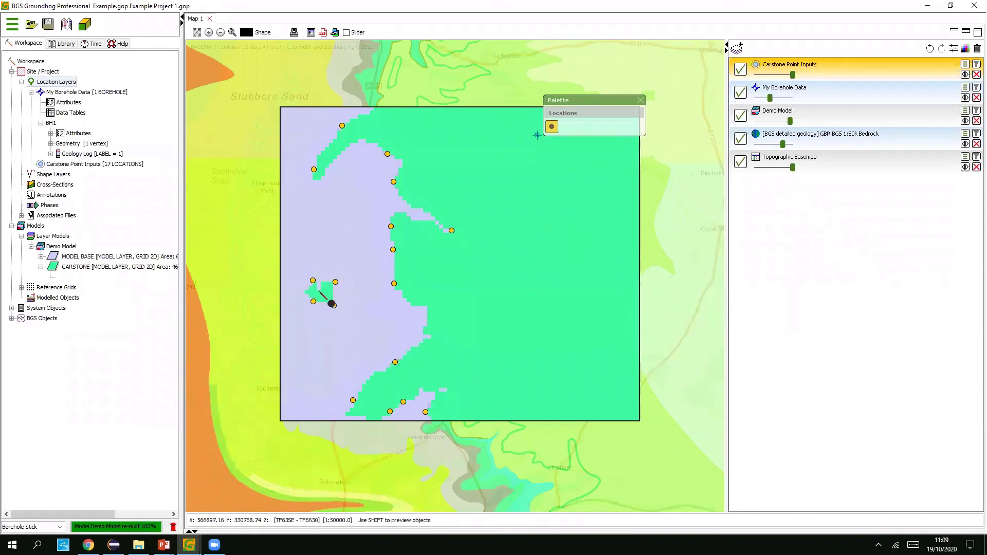
# - Delete the four western points, returning Carstone Point Inputs to 13 locations
pyautogui.click(552, 127)
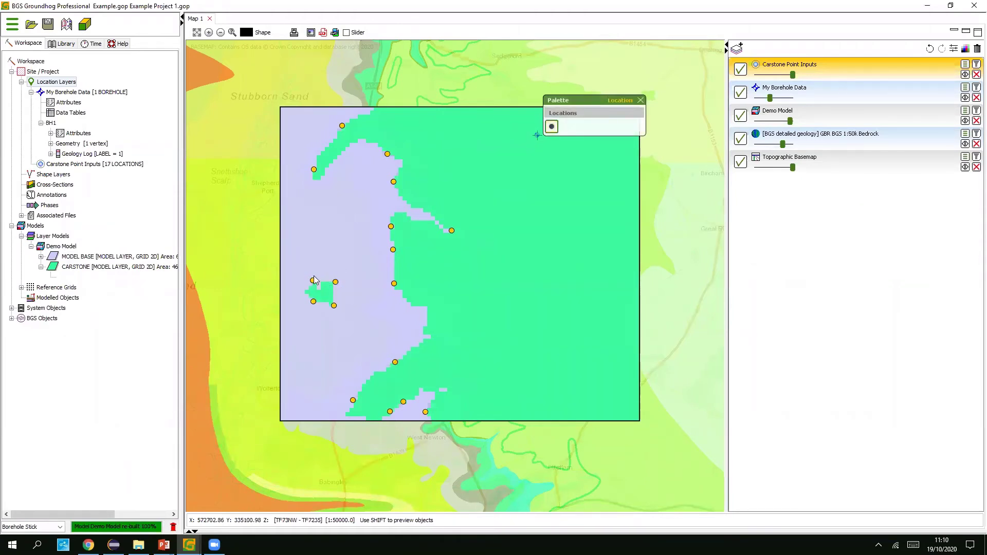
pyautogui.rightClick(335, 283)
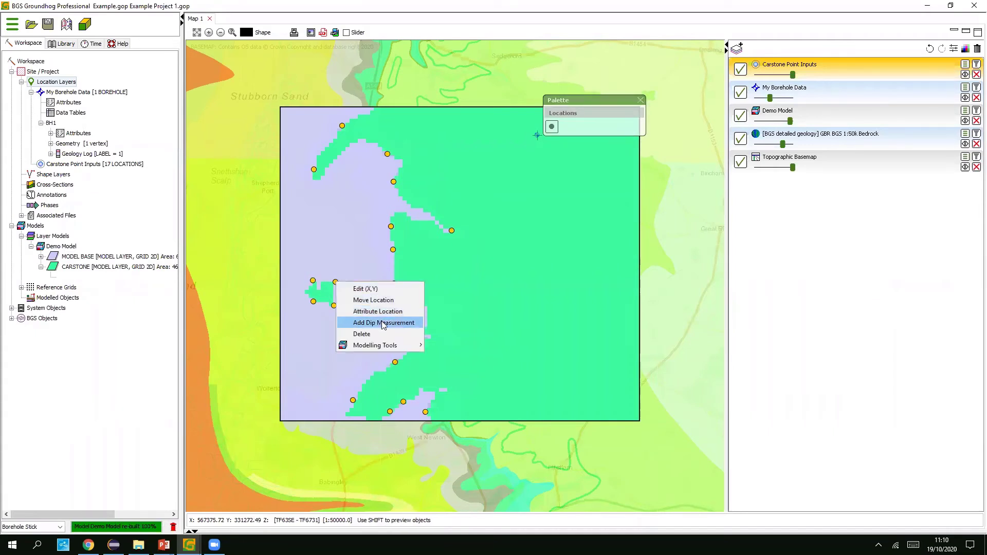
pyautogui.click(381, 338)
pyautogui.rightClick(333, 307)
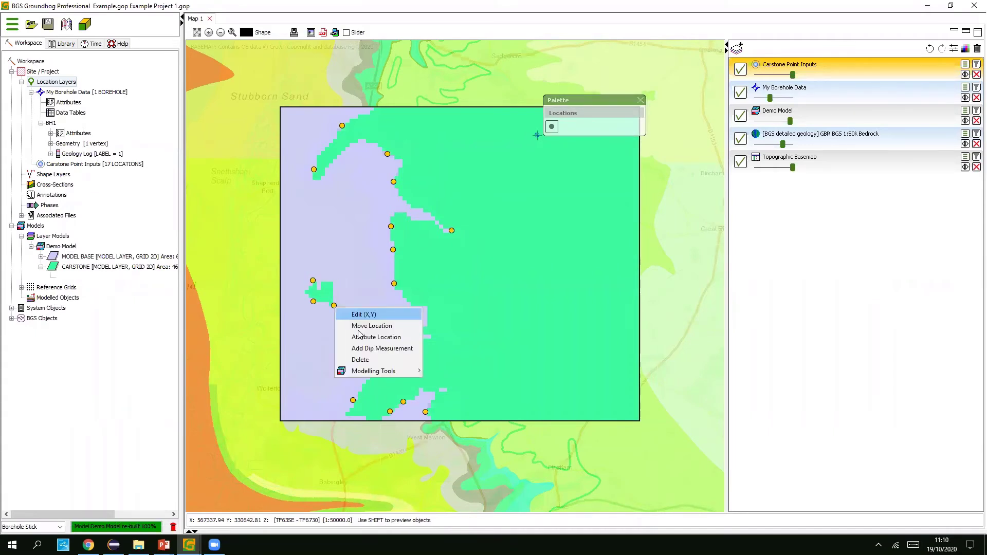
pyautogui.click(368, 358)
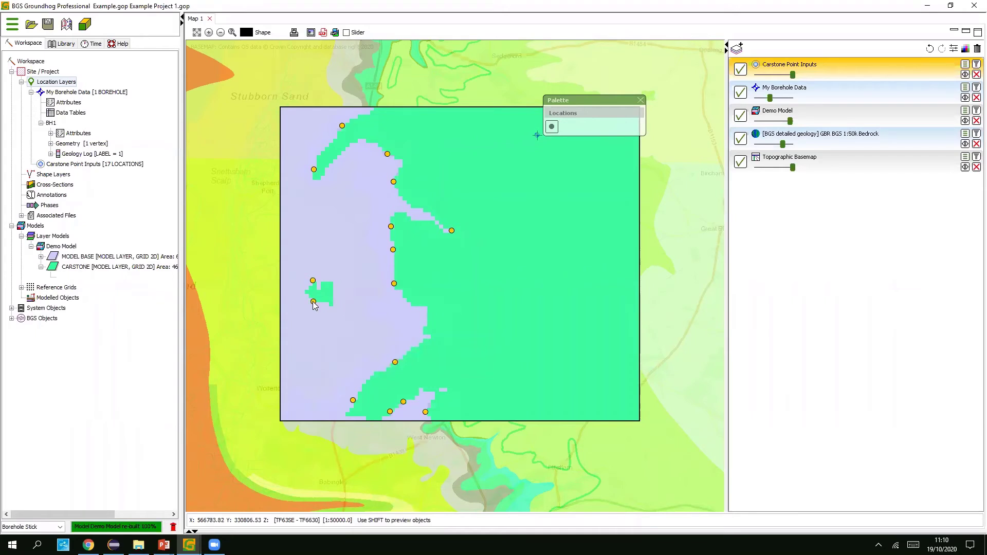
pyautogui.rightClick(313, 301)
pyautogui.click(349, 354)
pyautogui.rightClick(312, 280)
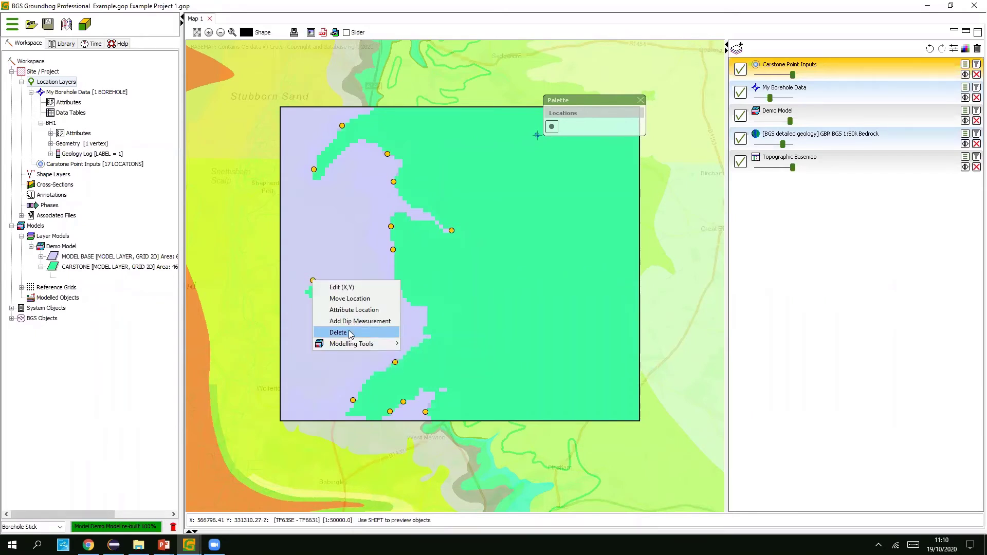
pyautogui.click(352, 333)
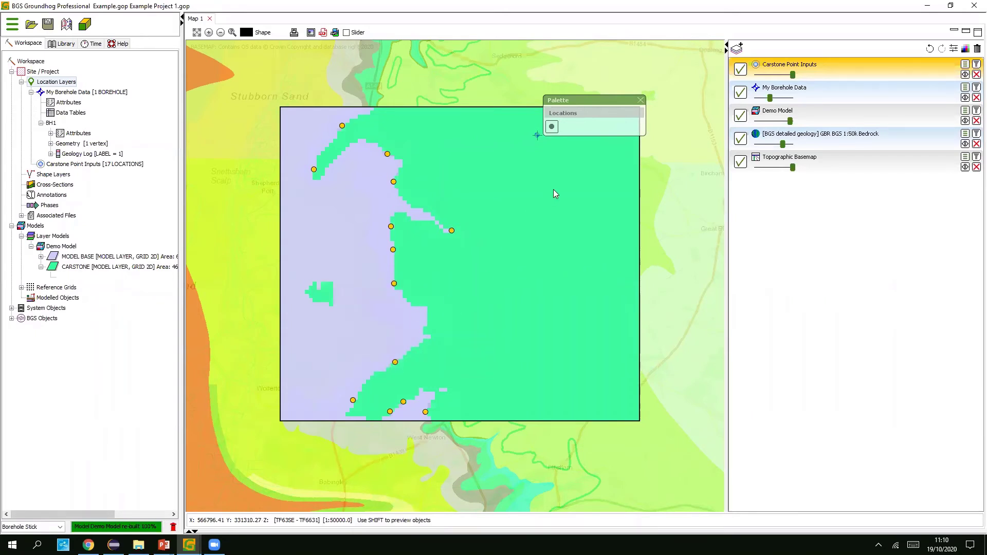
pyautogui.click(640, 100)
pyautogui.rightClick(73, 244)
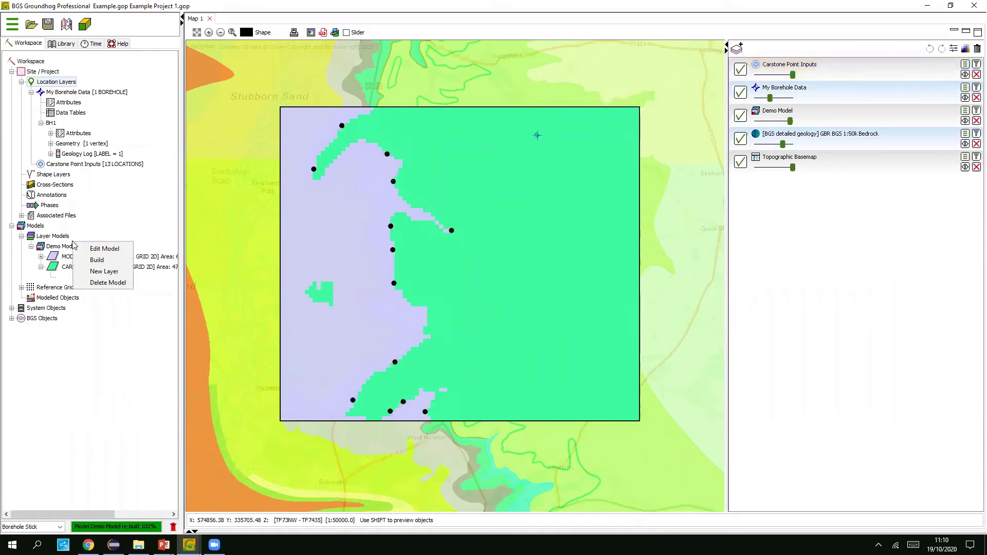
# - Rebuild the Demo Model, fade its overlay against the geology map, then hide it
pyautogui.click(97, 260)
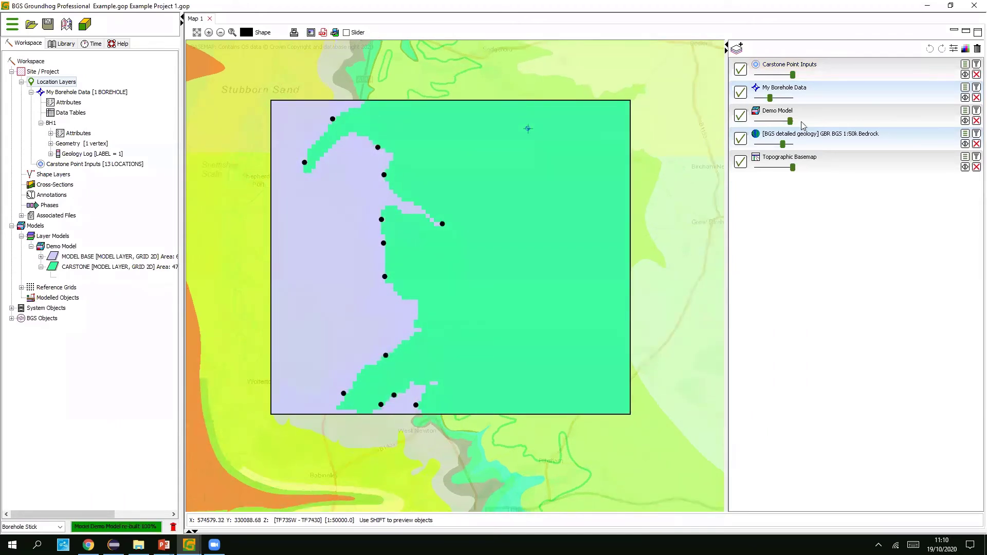
pyautogui.moveTo(784, 124); pyautogui.dragTo(766, 123)
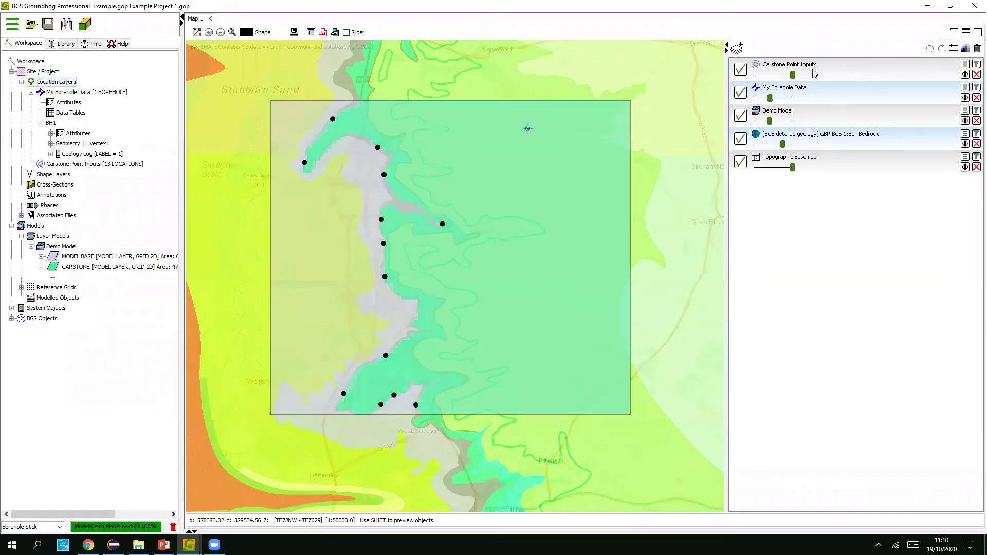
pyautogui.moveTo(769, 124); pyautogui.dragTo(761, 123)
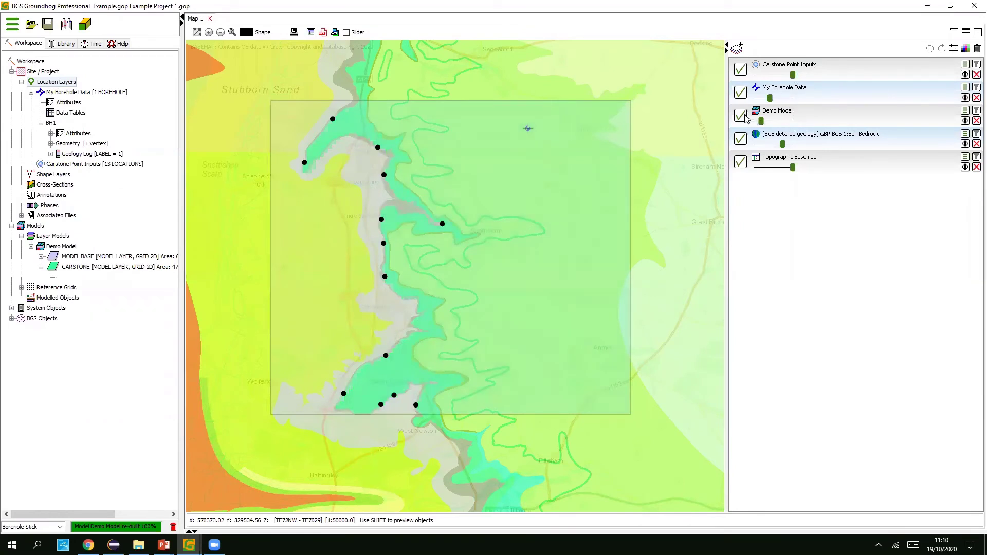
pyautogui.click(741, 116)
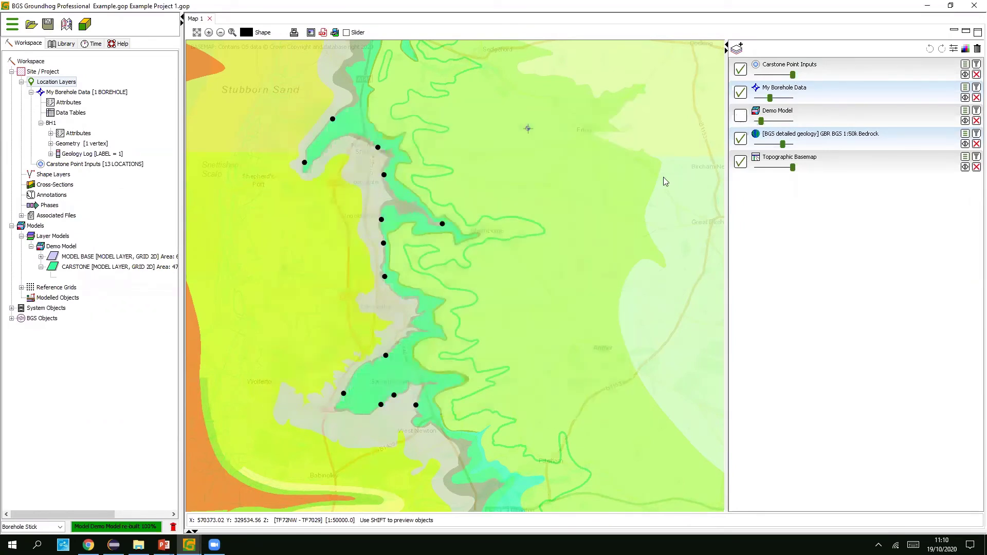
# - Hide the Carstone Point Inputs layer, leaving bedrock geology over the topographic basemap
pyautogui.click(741, 69)
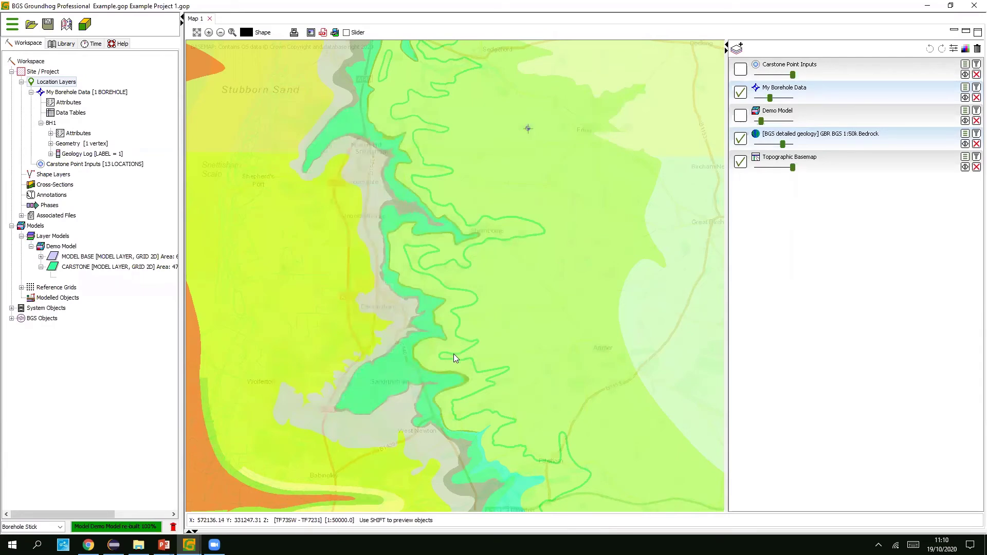
pyautogui.scroll(2, 445, 349)
pyautogui.scroll(1, 431, 307)
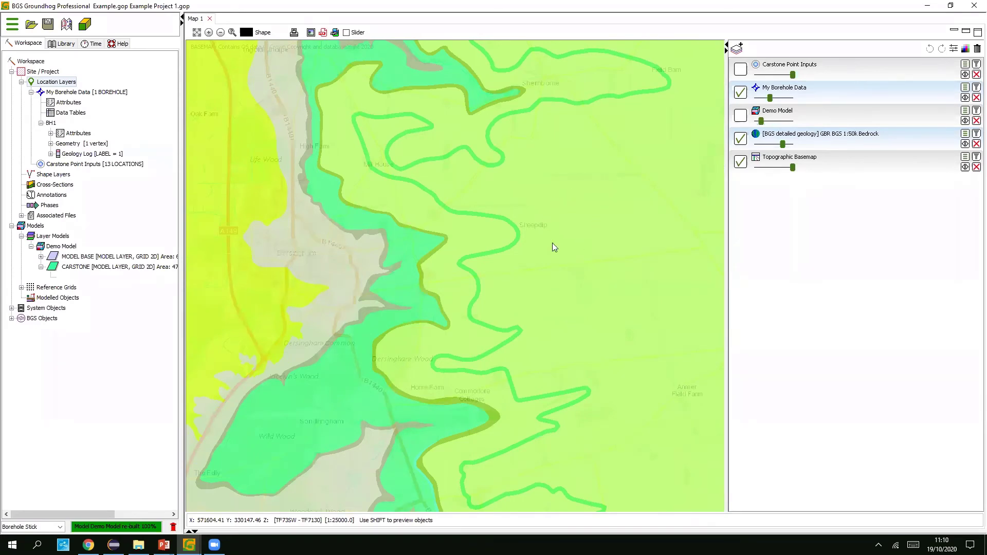
pyautogui.scroll(1, 552, 247)
pyautogui.scroll(-1, 573, 284)
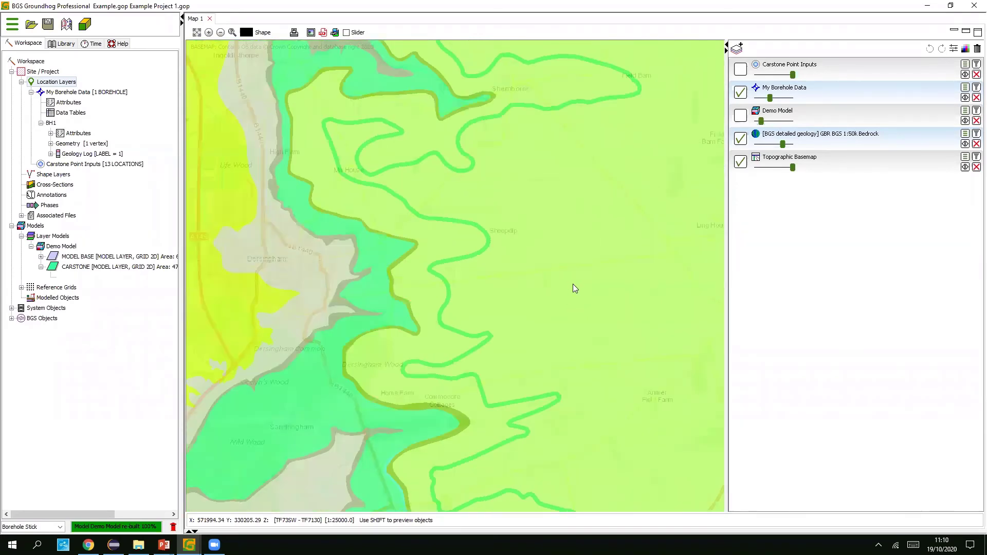
pyautogui.moveTo(568, 324); pyautogui.dragTo(575, 328)
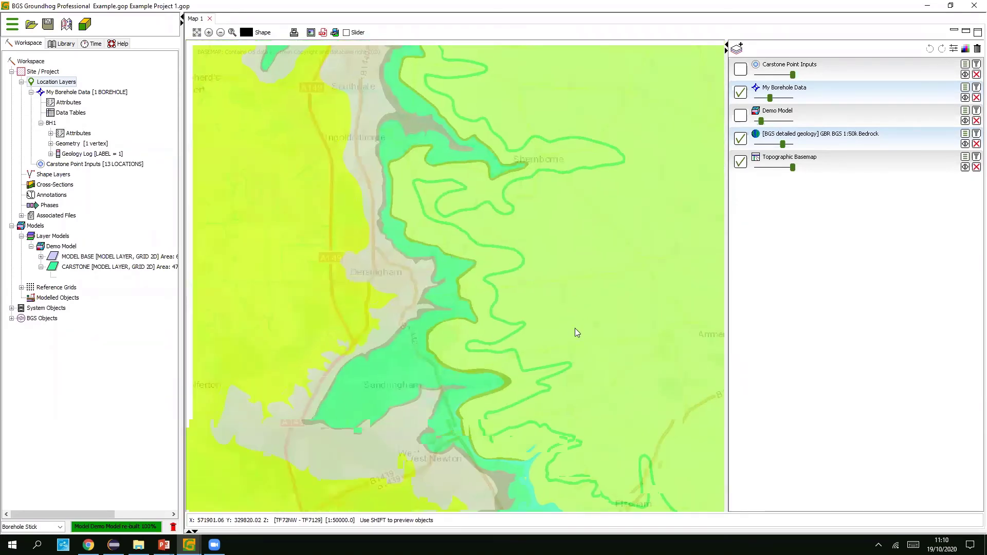
pyautogui.moveTo(275, 227); pyautogui.dragTo(276, 243)
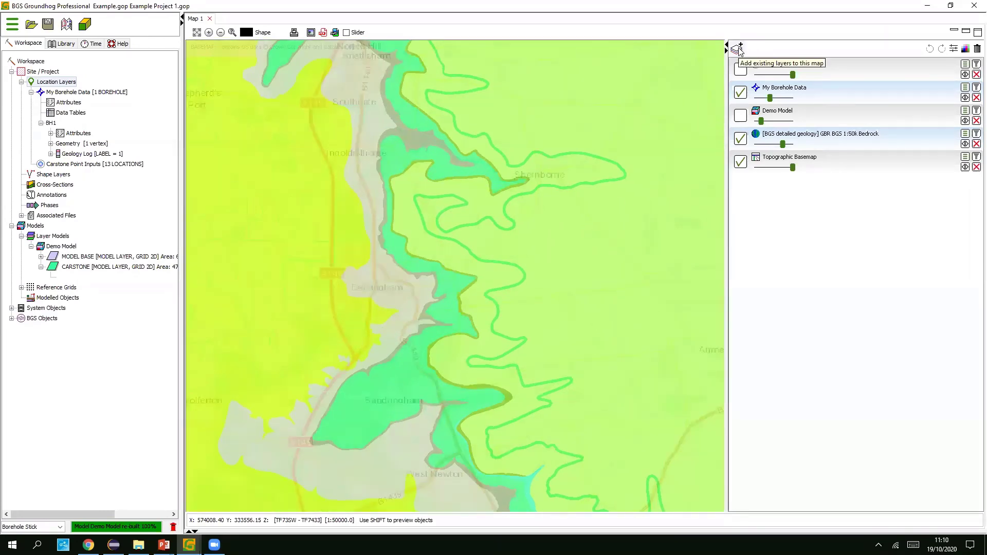
# - Create a new empty point layer named 'West Melbury Points Inputs'
pyautogui.click(738, 49)
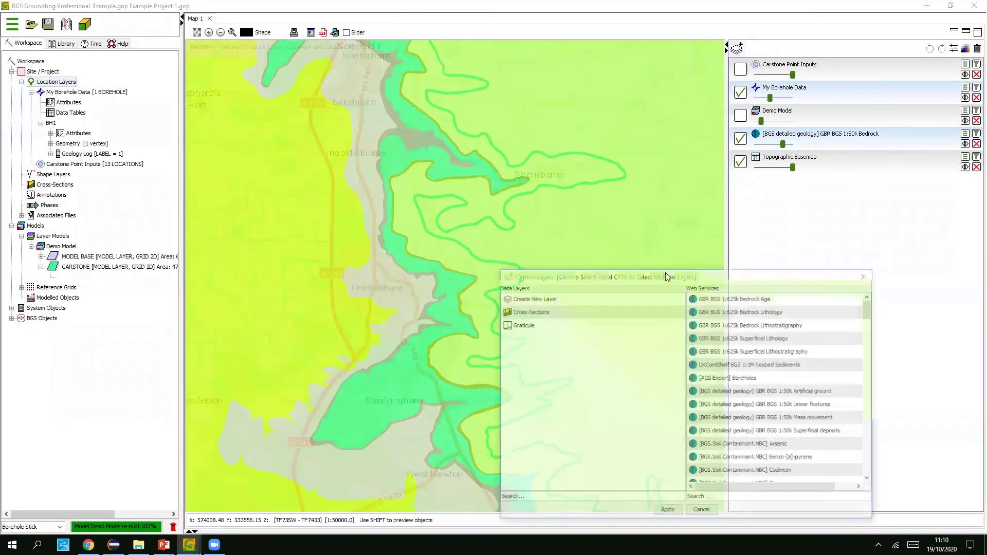
pyautogui.click(552, 299)
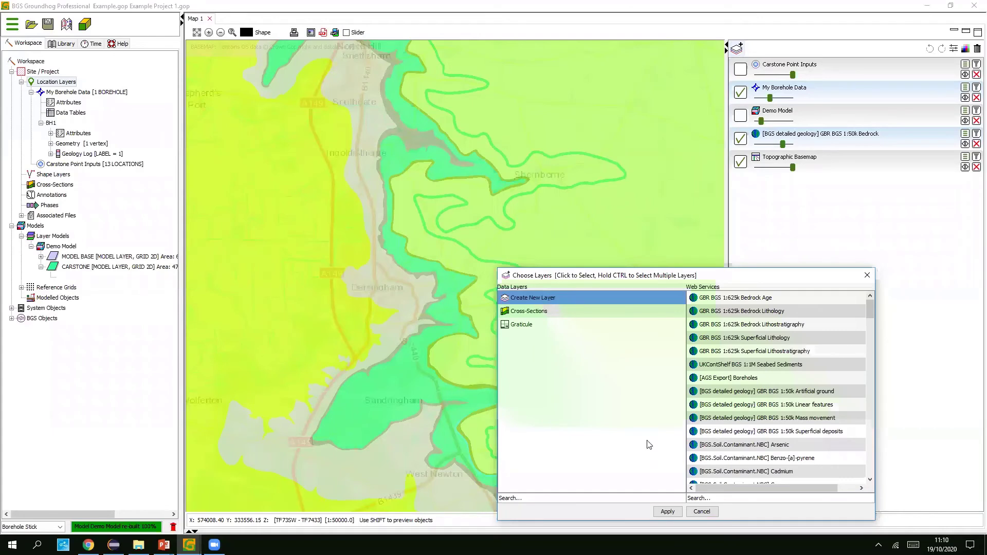
pyautogui.click(670, 511)
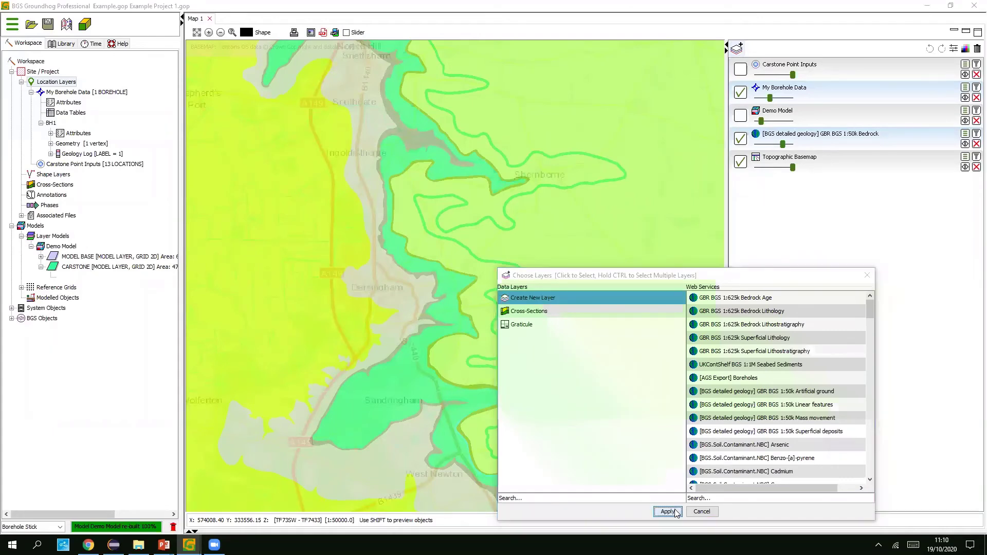
pyautogui.write('Wes')
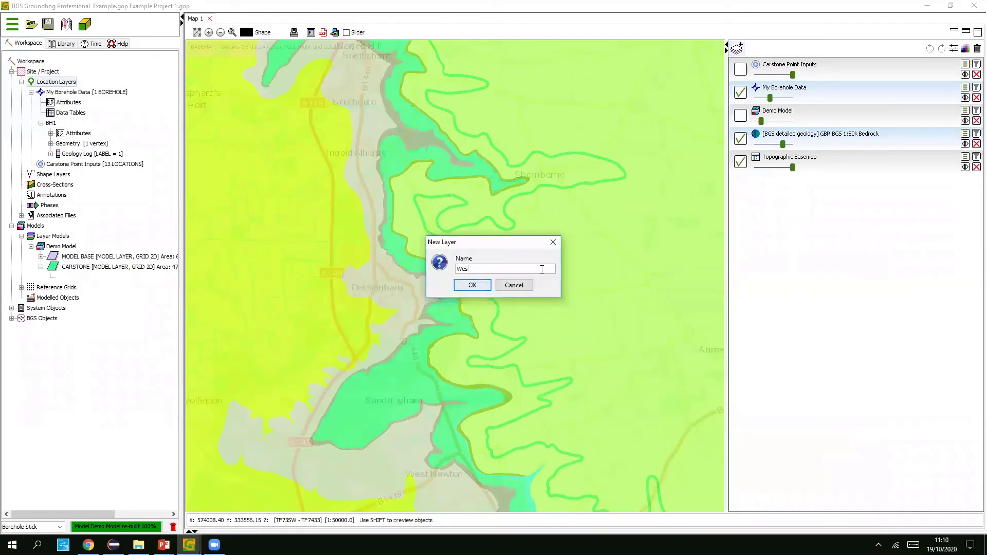
pyautogui.write('t Melbury Points Inputs')
pyautogui.click(470, 284)
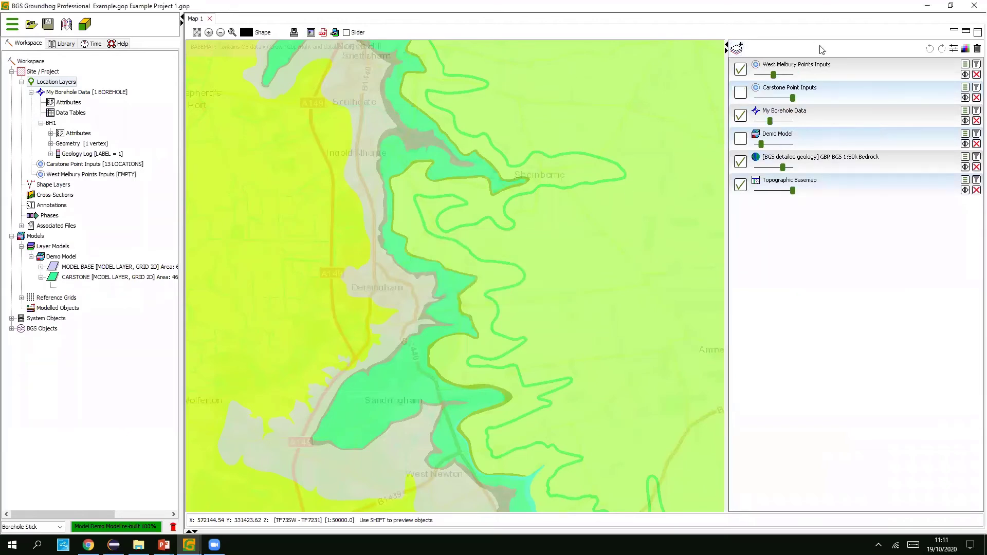
# - Place location points north to south along the green outcrop's eastern edge in West Melbury Points Inputs
pyautogui.click(835, 68)
pyautogui.click(552, 126)
pyautogui.click(422, 59)
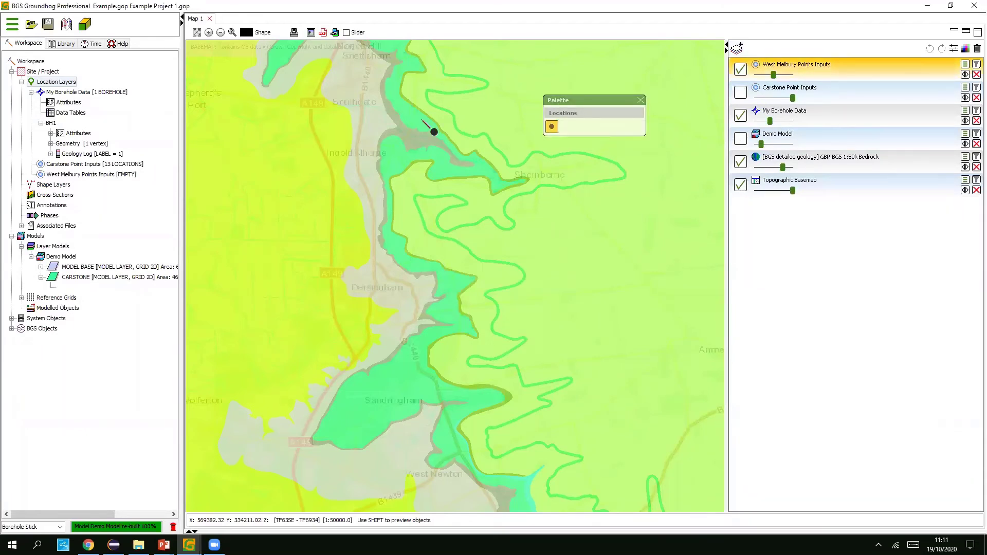
pyautogui.click(434, 119)
pyautogui.click(527, 178)
pyautogui.click(411, 167)
pyautogui.click(478, 339)
pyautogui.click(506, 405)
pyautogui.click(473, 457)
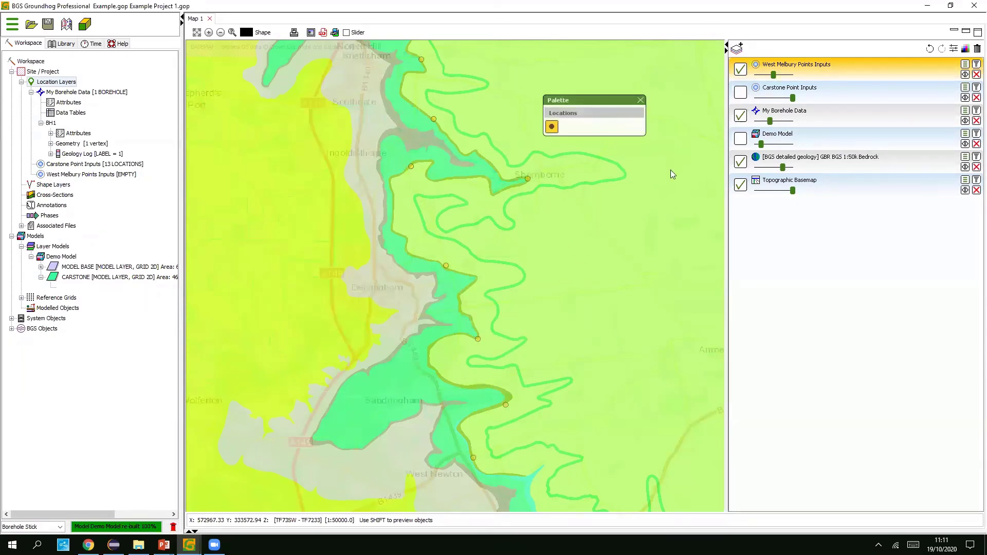
pyautogui.click(640, 100)
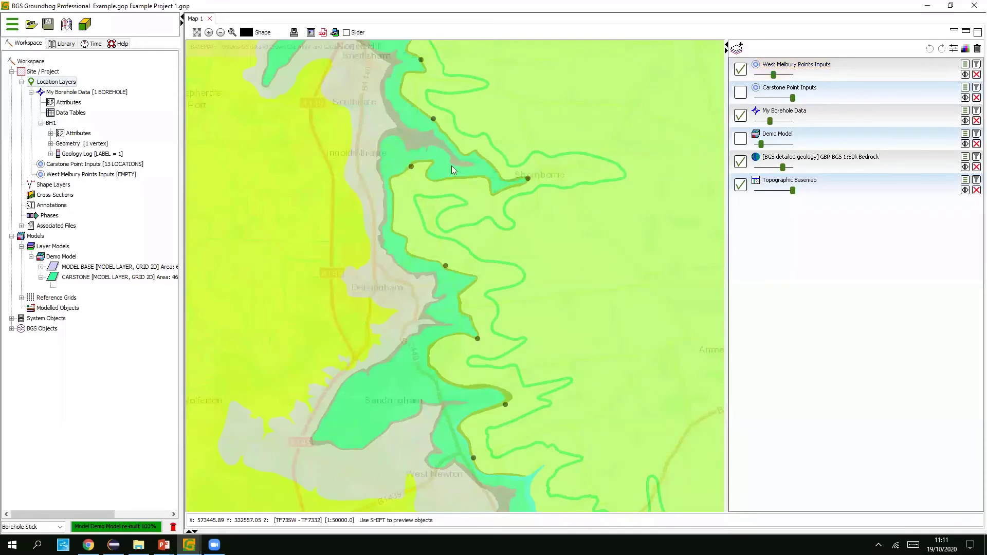
# - In the Demo Model, add a new layer named 'West Melbury' with an automatic colour
pyautogui.rightClick(64, 259)
pyautogui.click(96, 262)
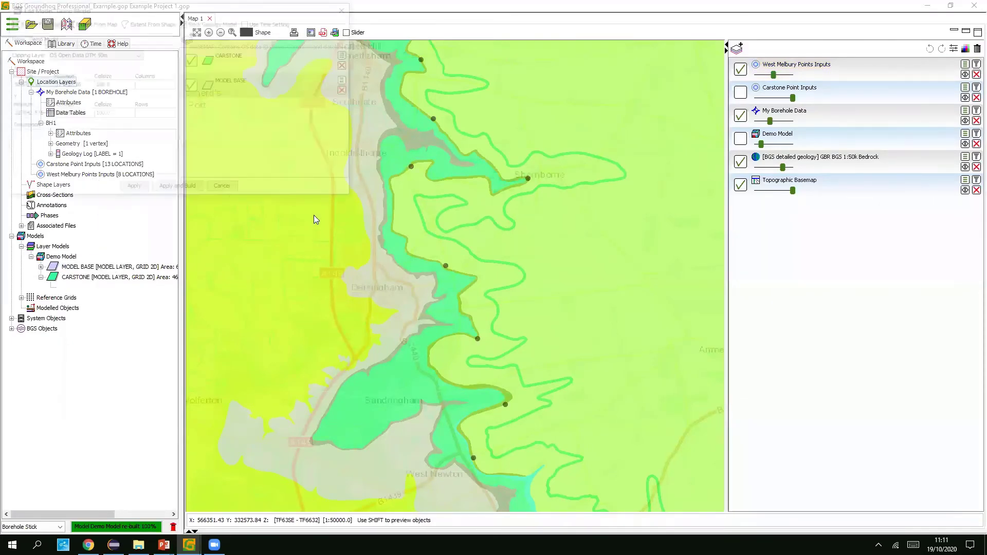
pyautogui.click(188, 38)
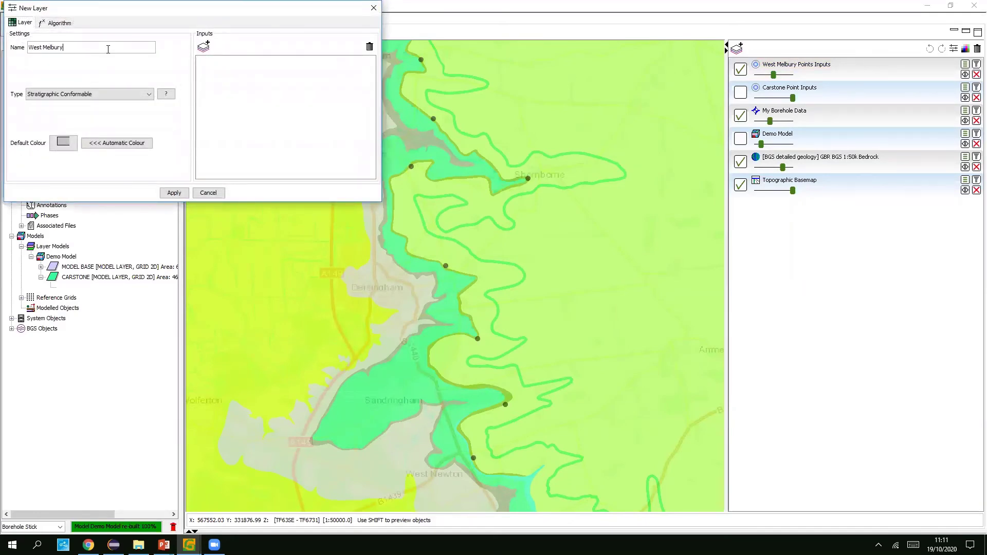
pyautogui.write('West Melbury')
pyautogui.click(115, 148)
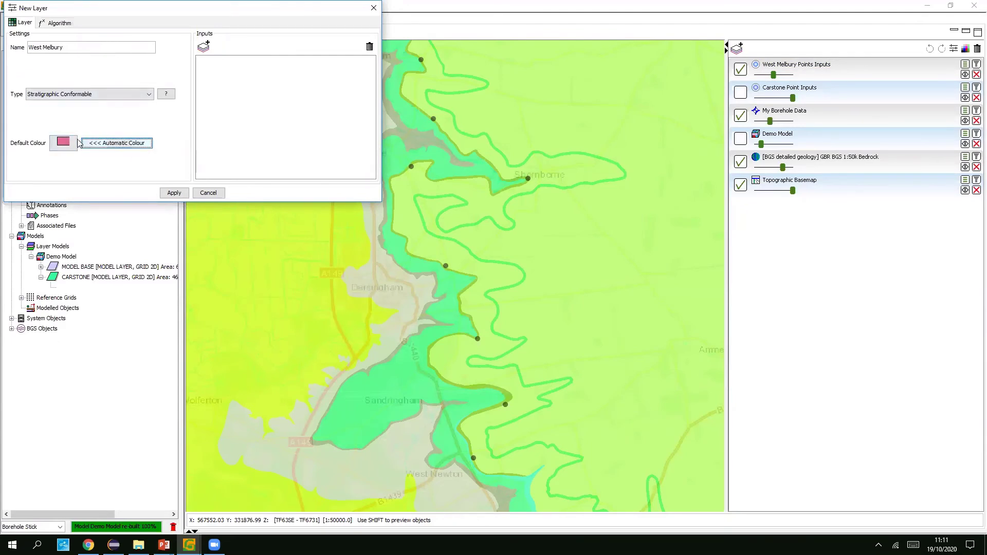
# - Feed it from My Borehole Data GEOLOGY INTERVALS, GEOL field, unit WEST MELBURY CHALK
pyautogui.click(203, 48)
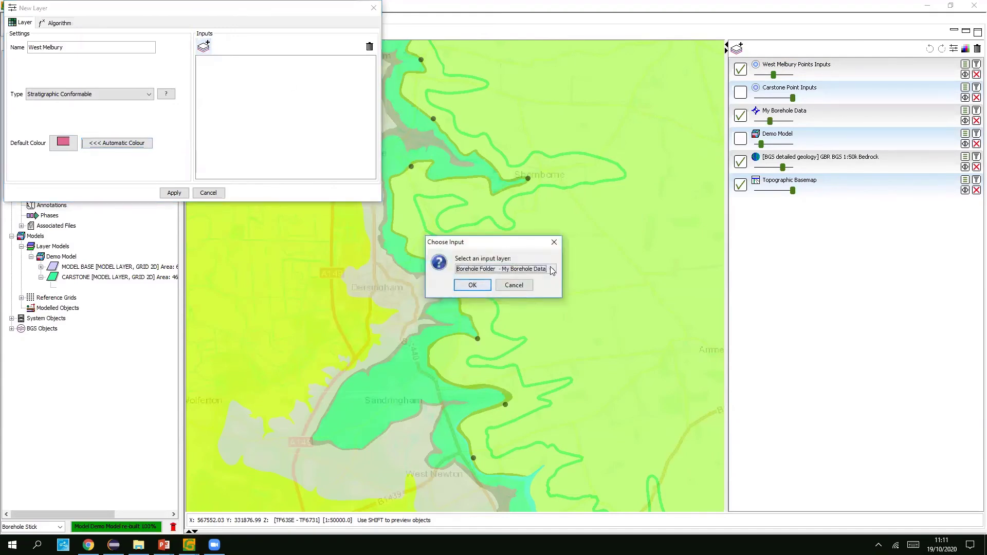
pyautogui.click(550, 269)
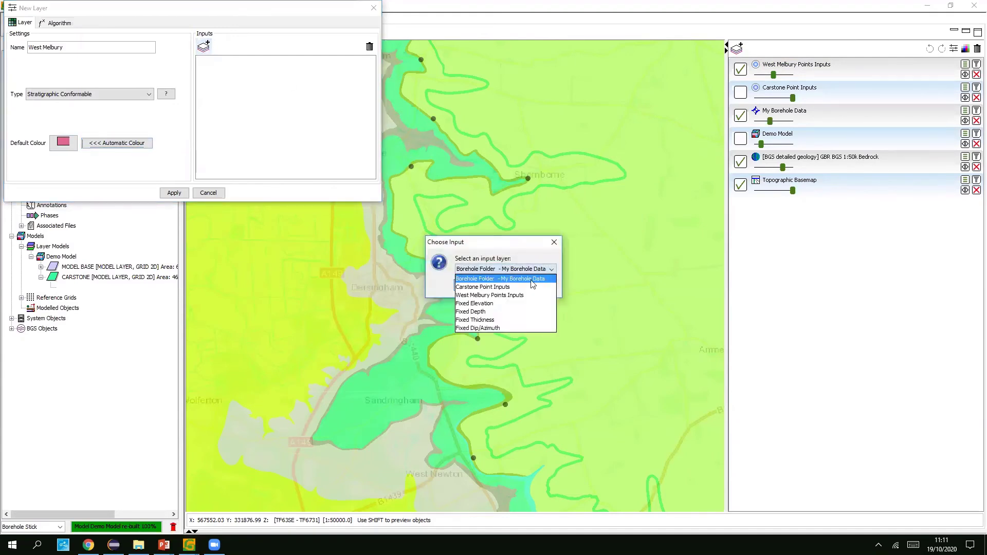
pyautogui.click(493, 278)
pyautogui.click(480, 284)
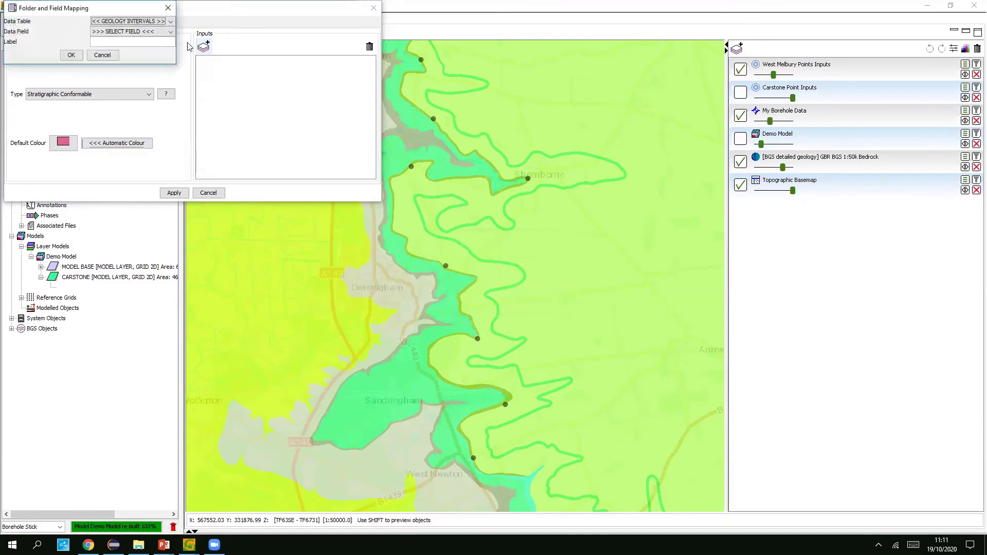
pyautogui.click(159, 26)
pyautogui.click(154, 35)
pyautogui.click(158, 32)
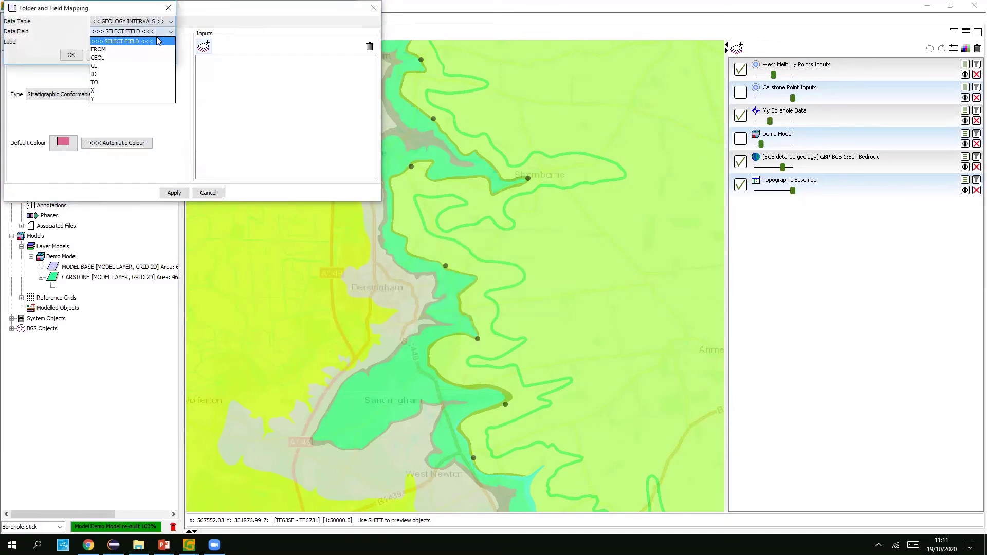
pyautogui.click(133, 58)
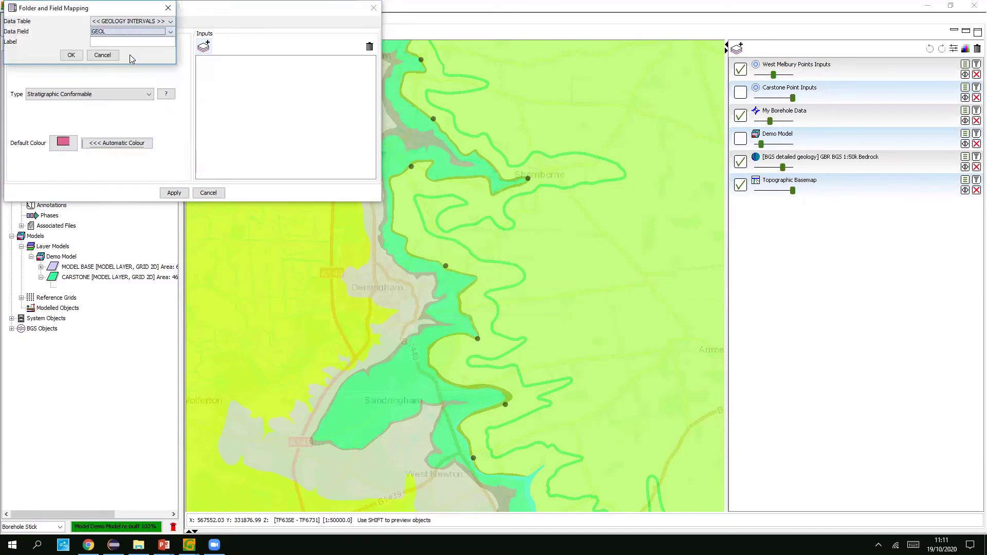
pyautogui.click(74, 55)
pyautogui.click(324, 108)
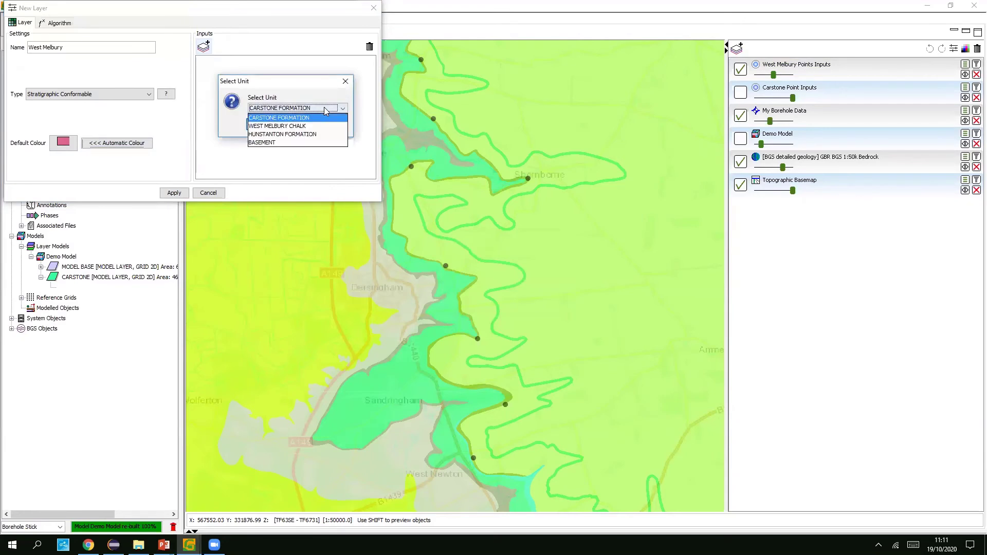
pyautogui.click(267, 126)
pyautogui.click(264, 123)
pyautogui.click(306, 159)
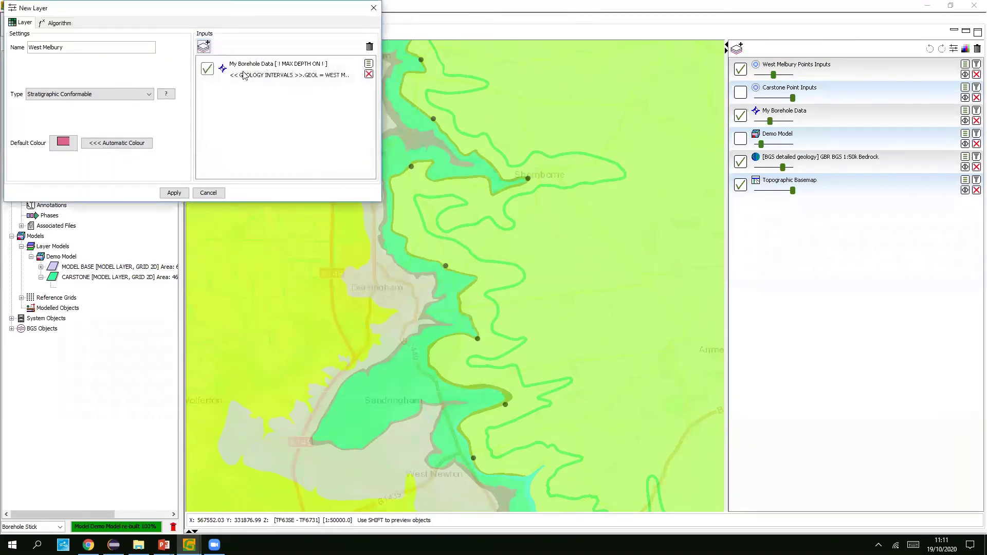
# - Add West Melbury Points Inputs as a second input, move West Melbury to the top, and rebuild
pyautogui.click(203, 46)
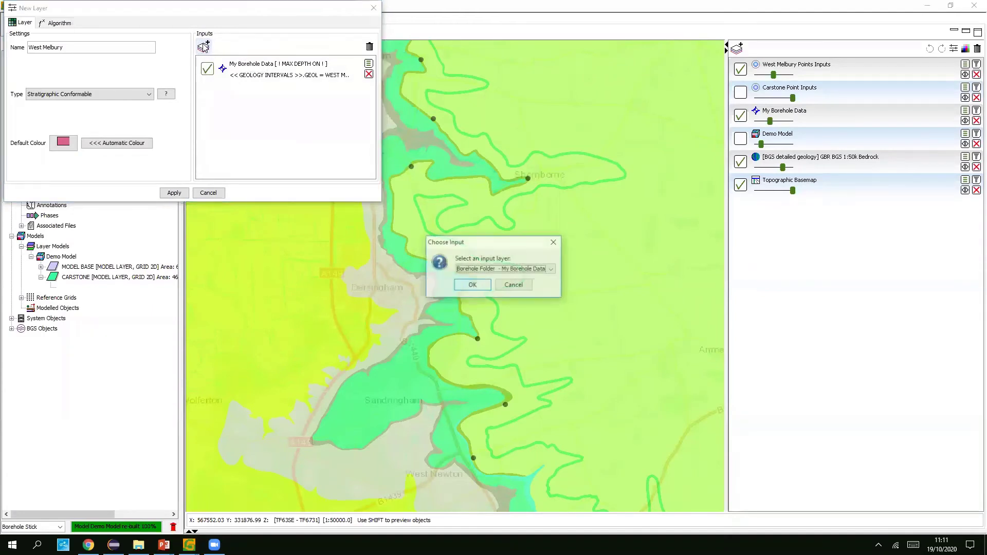
pyautogui.click(530, 269)
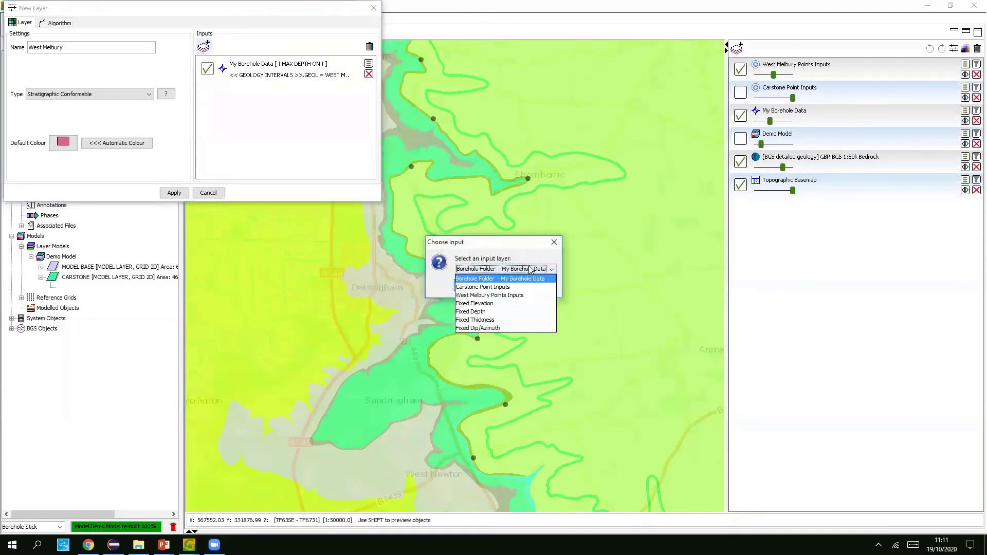
pyautogui.click(524, 295)
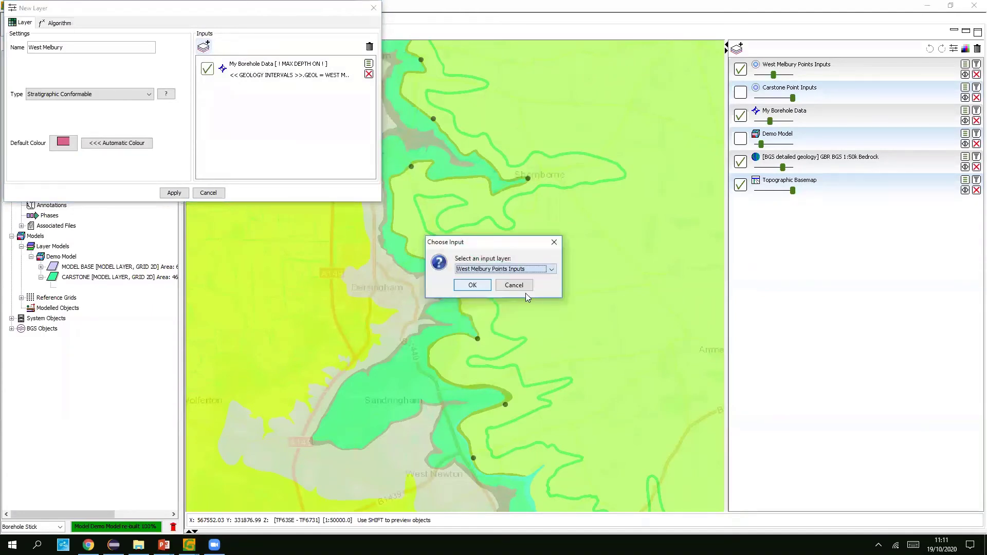
pyautogui.click(472, 284)
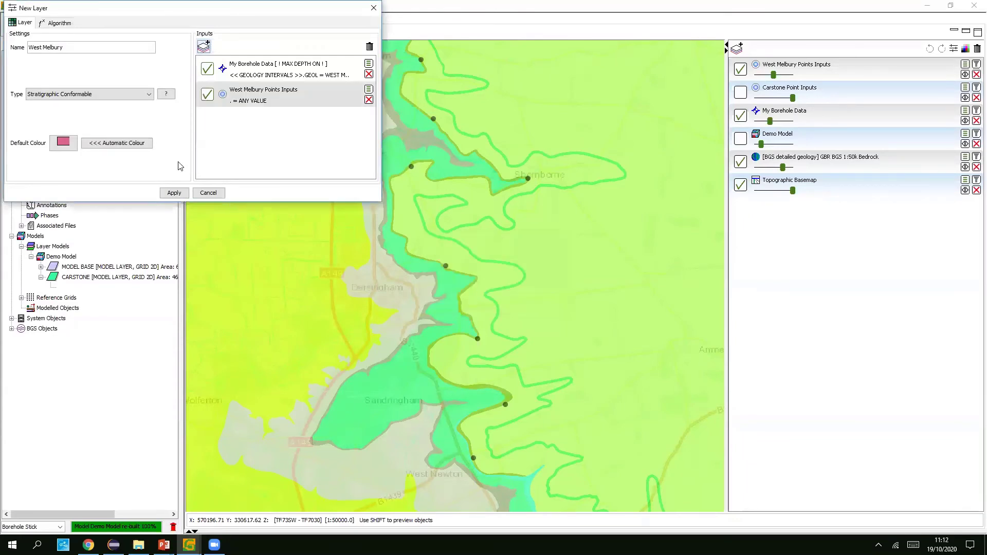
pyautogui.click(174, 193)
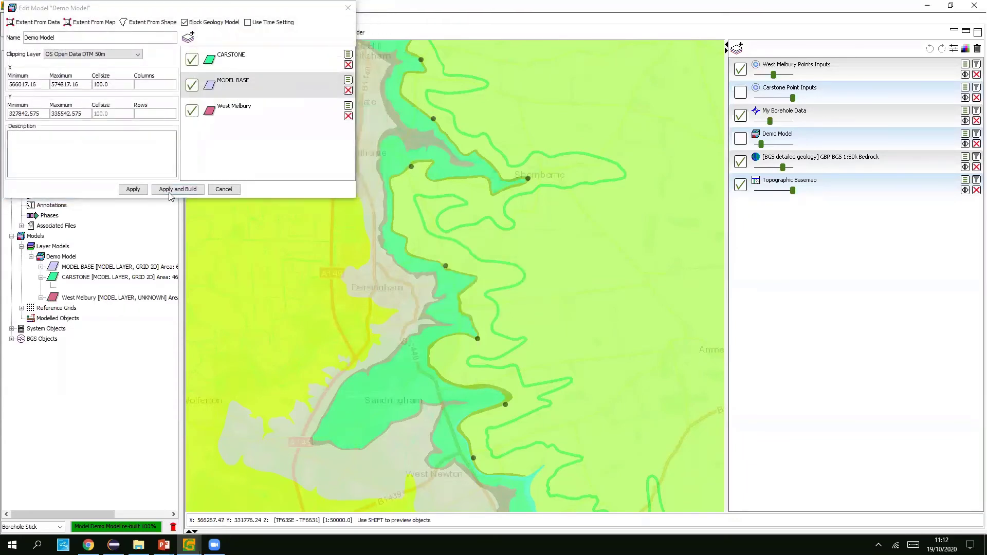
pyautogui.moveTo(274, 104); pyautogui.dragTo(268, 57)
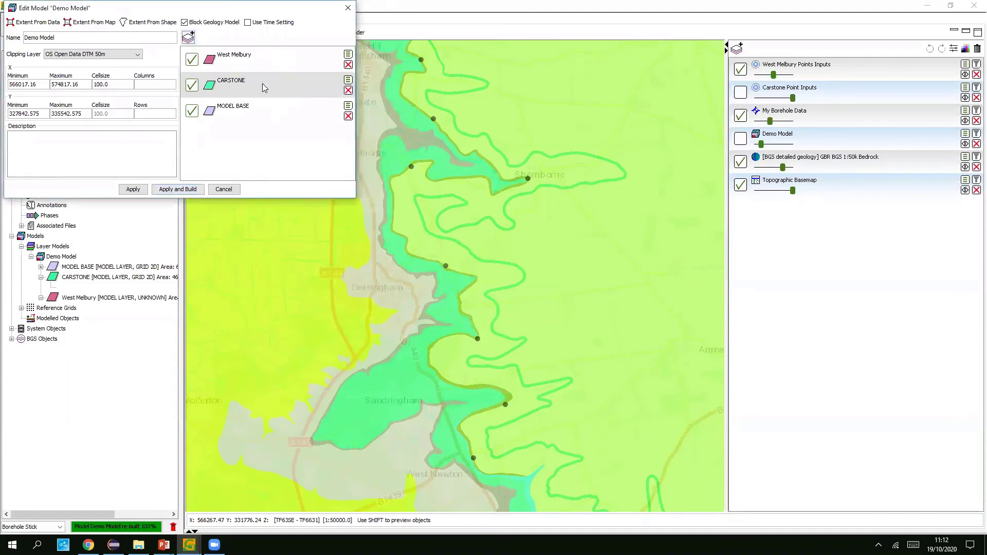
pyautogui.click(172, 190)
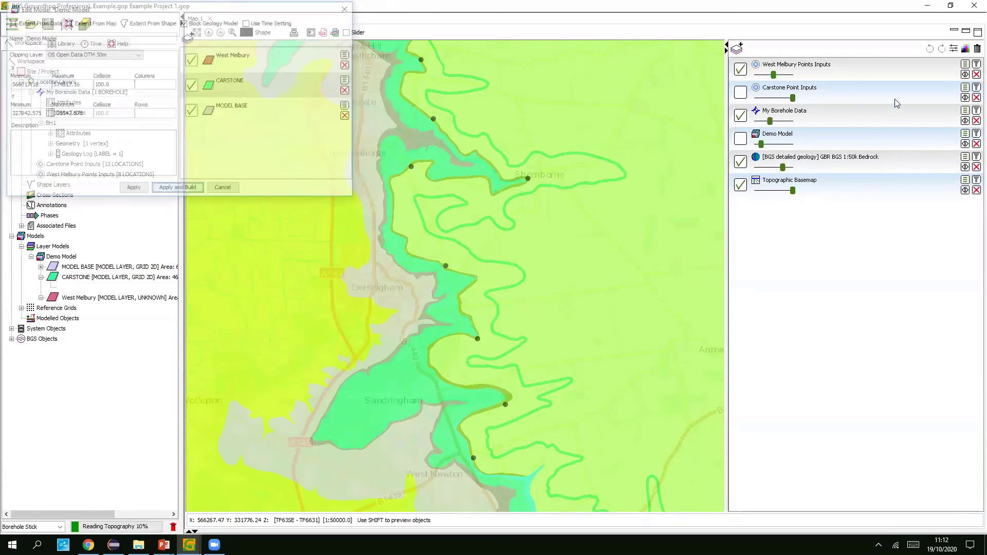
# - Include West Melbury in the Demo Model display and show it partly transparent over the map
pyautogui.click(964, 133)
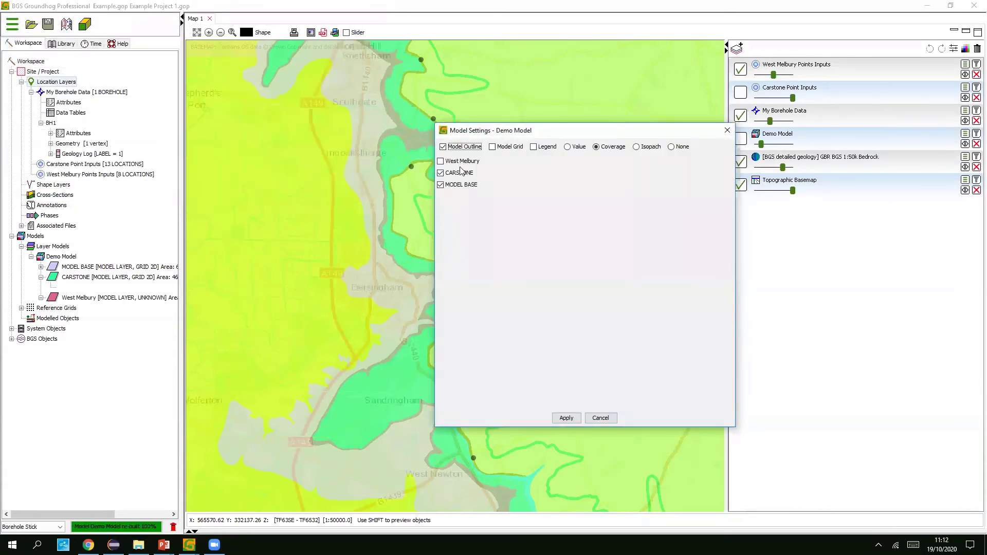
pyautogui.click(566, 417)
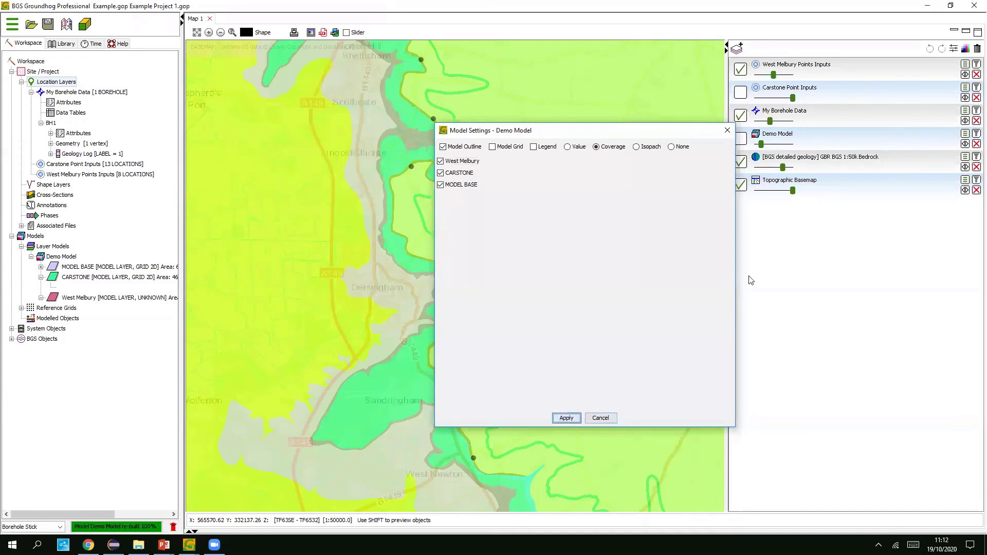
pyautogui.click(742, 139)
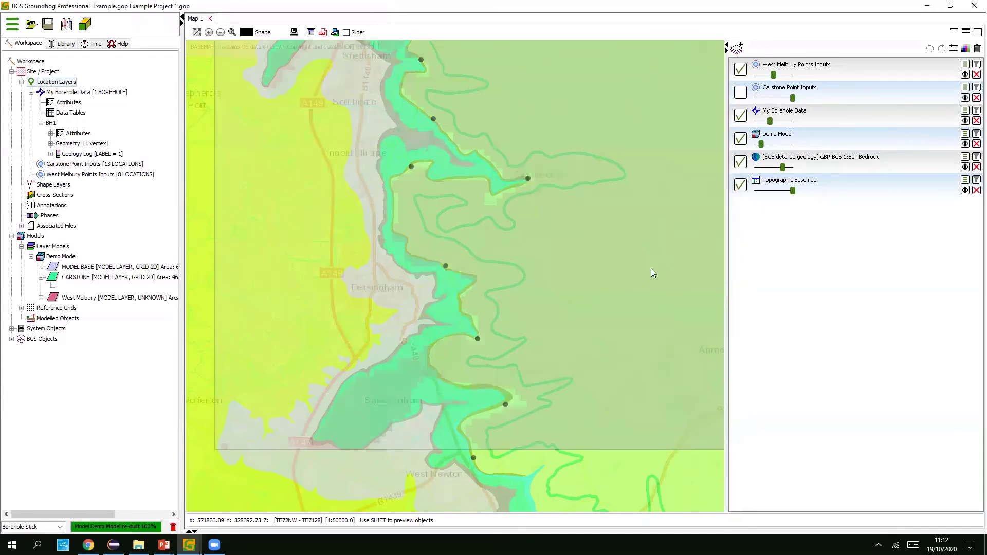
pyautogui.moveTo(767, 147); pyautogui.dragTo(781, 146)
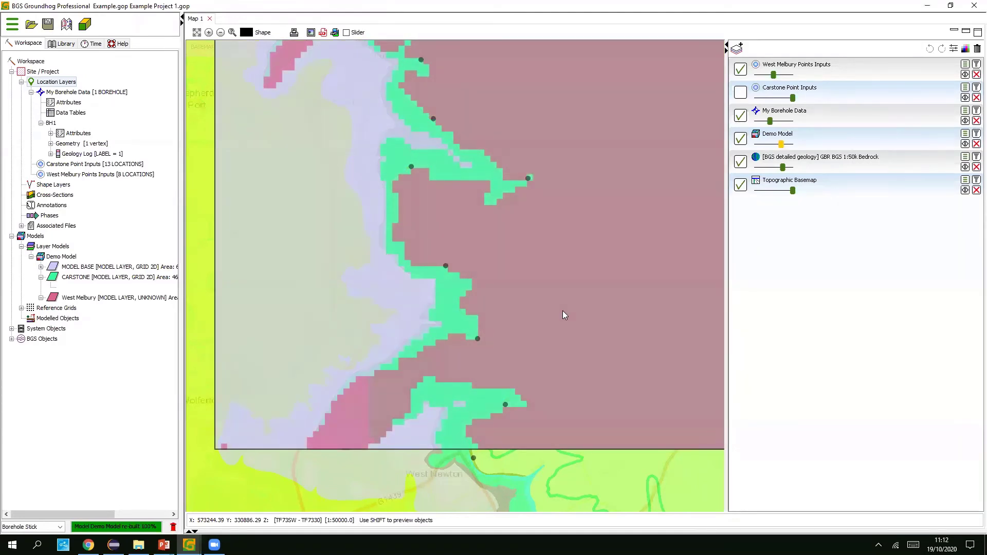
pyautogui.moveTo(562, 310); pyautogui.dragTo(536, 326)
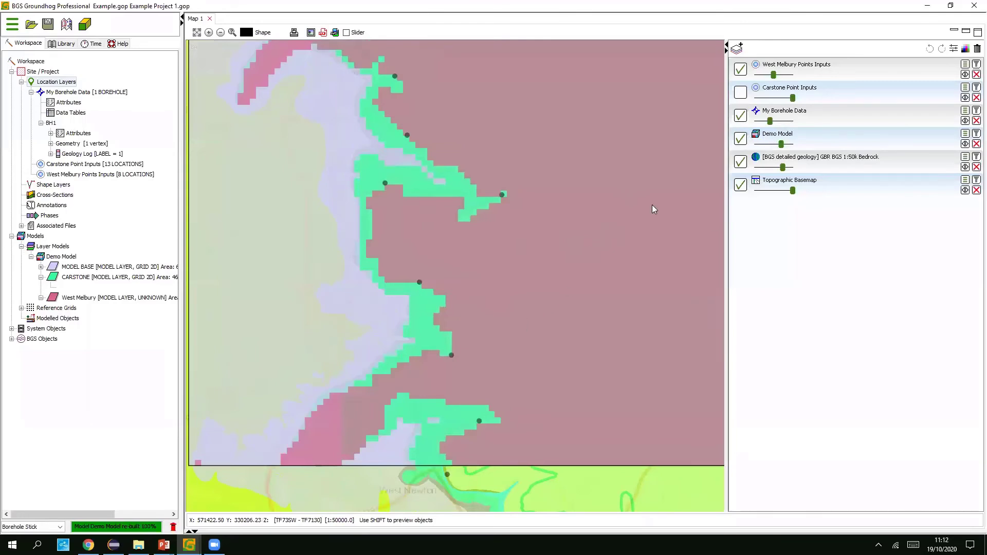
pyautogui.moveTo(784, 145); pyautogui.dragTo(774, 146)
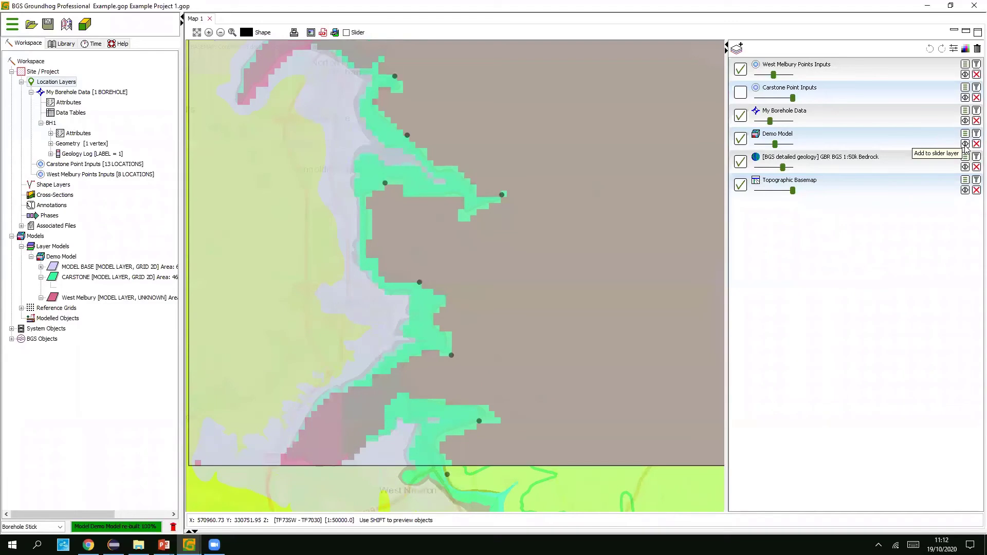
# - Turn on the Slider swipe and move the divider to compare model and bedrock geology
pyautogui.click(346, 32)
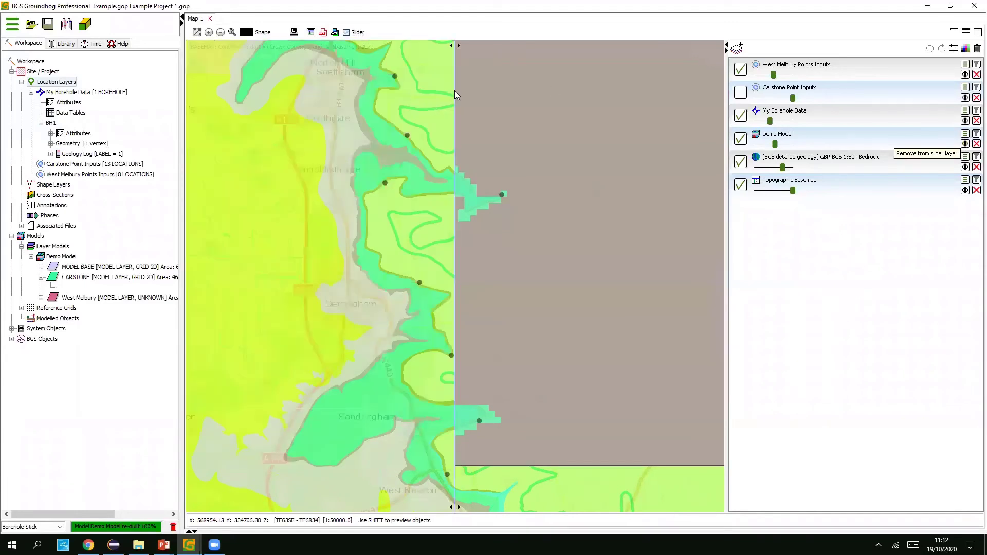
pyautogui.moveTo(463, 88); pyautogui.dragTo(394, 149)
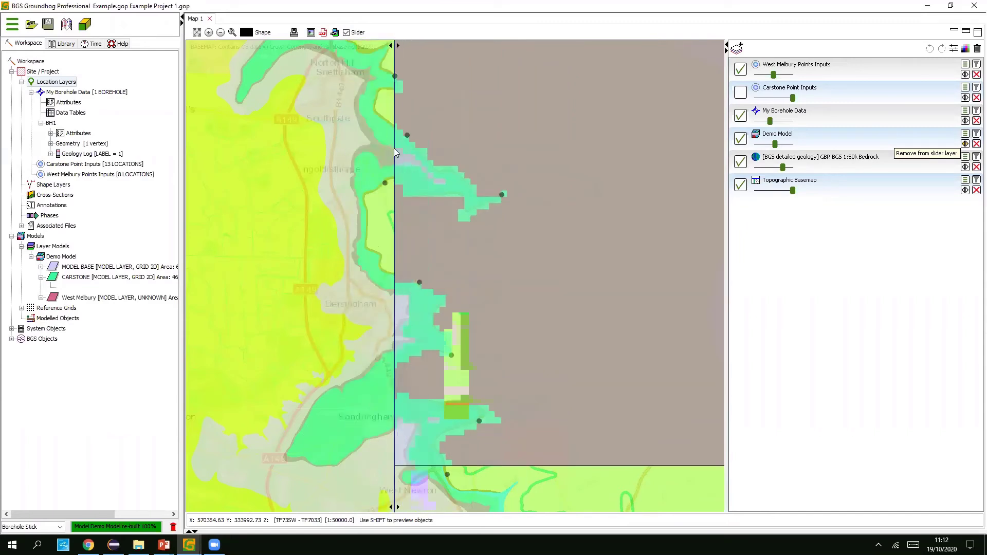
pyautogui.moveTo(322, 169); pyautogui.dragTo(294, 177)
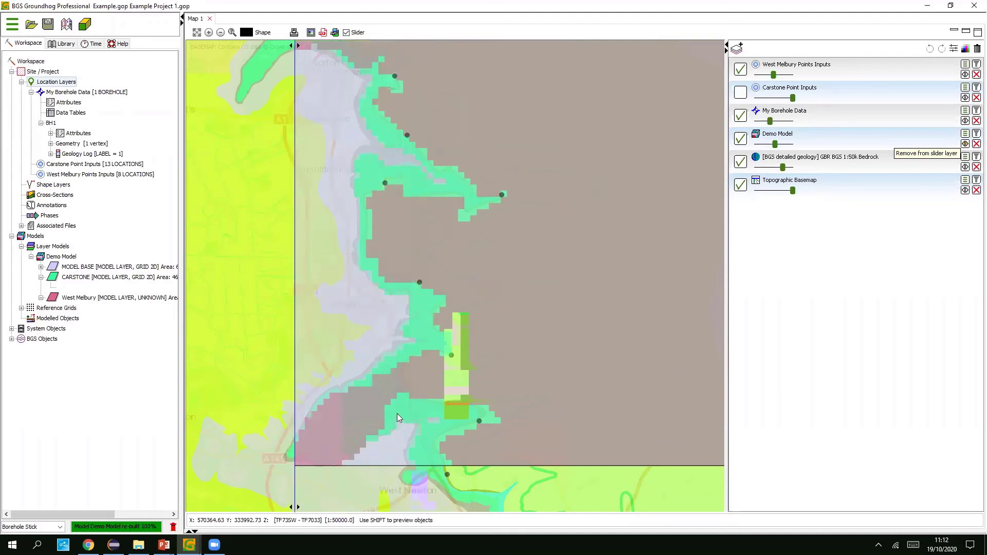
pyautogui.scroll(1, 396, 369)
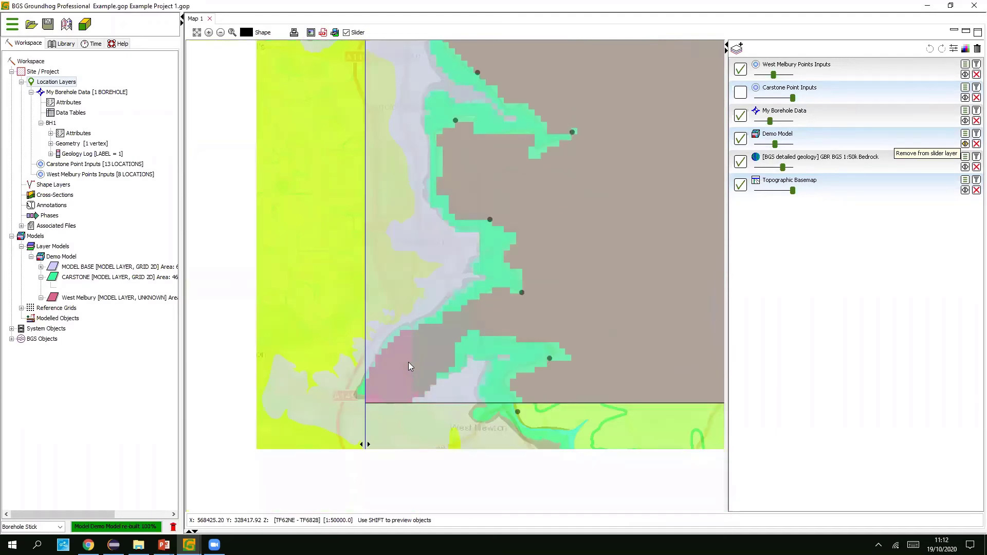
pyautogui.scroll(1, 433, 356)
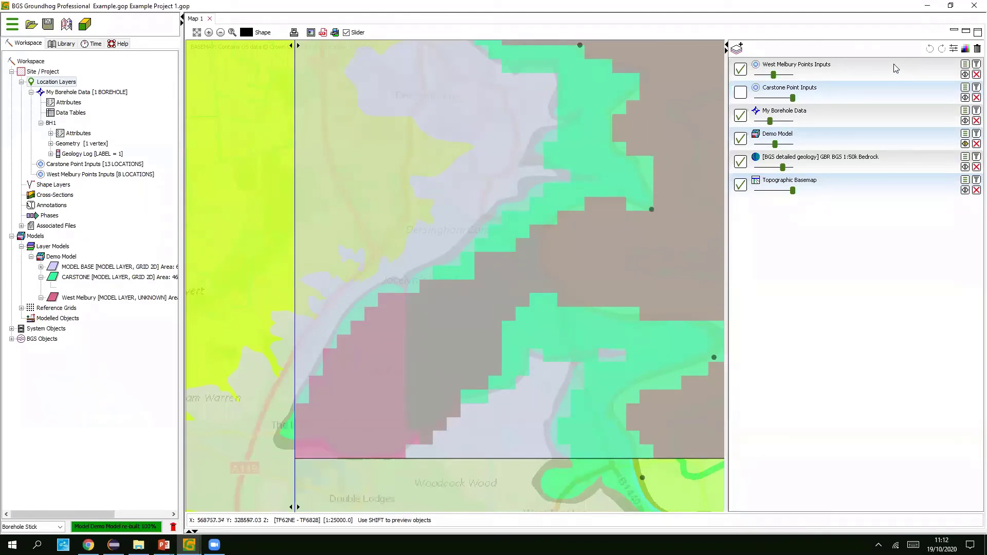
# - Add a ninth West Melbury point near Sandringham and apply Clean Up to it
pyautogui.click(857, 69)
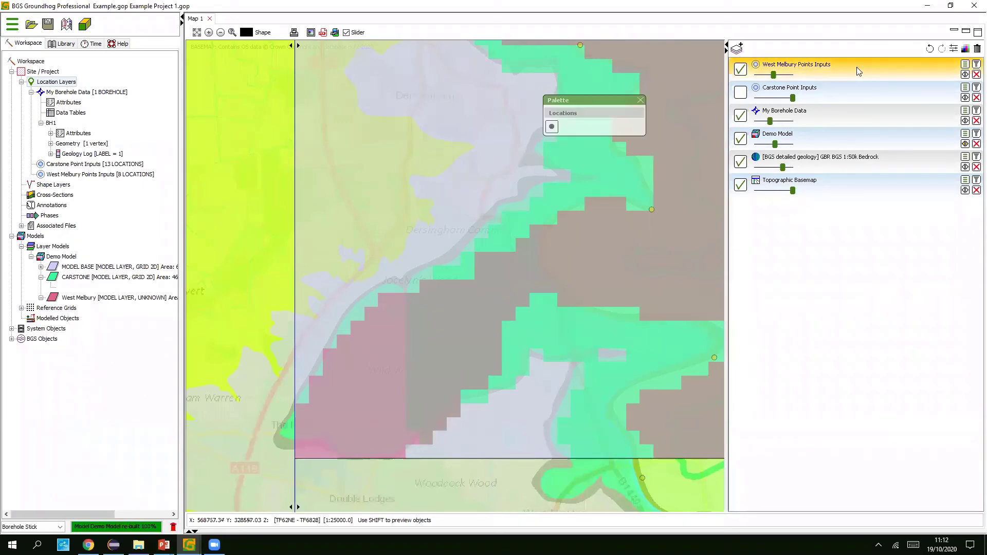
pyautogui.moveTo(552, 126)
pyautogui.mouseDown()
pyautogui.moveTo(568, 150)
pyautogui.moveTo(431, 419)
pyautogui.mouseUp()
pyautogui.click(407, 366)
pyautogui.rightClick(408, 367)
pyautogui.moveTo(450, 432)
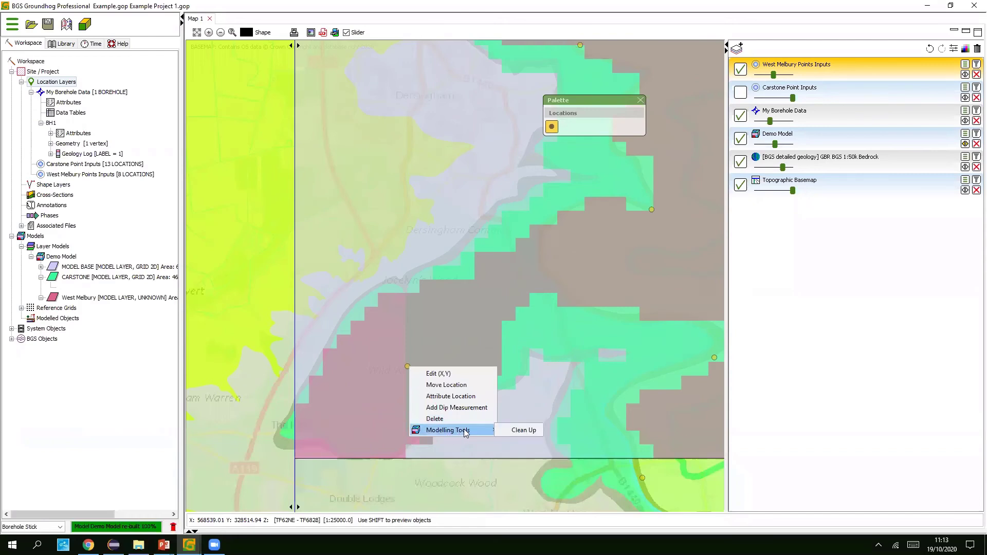
pyautogui.click(523, 431)
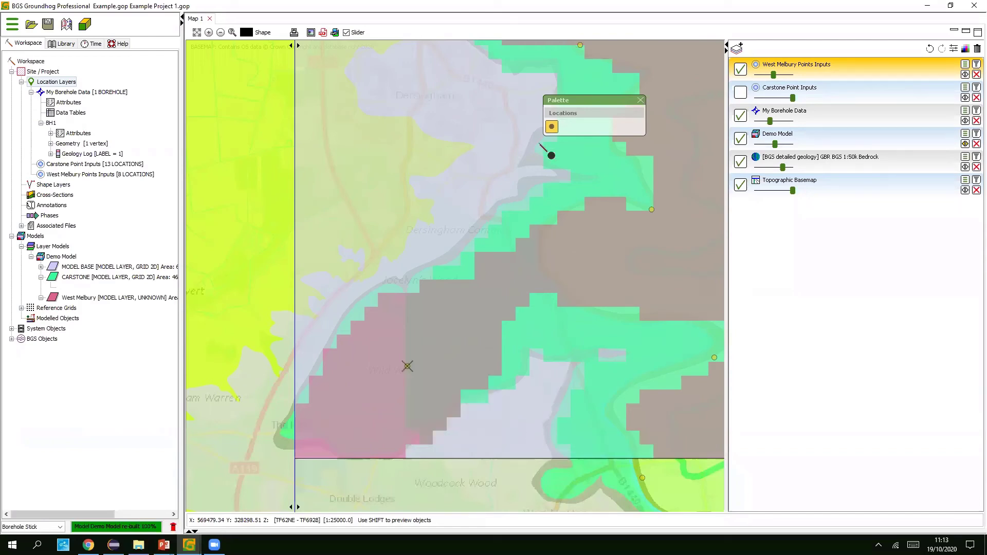
pyautogui.click(640, 100)
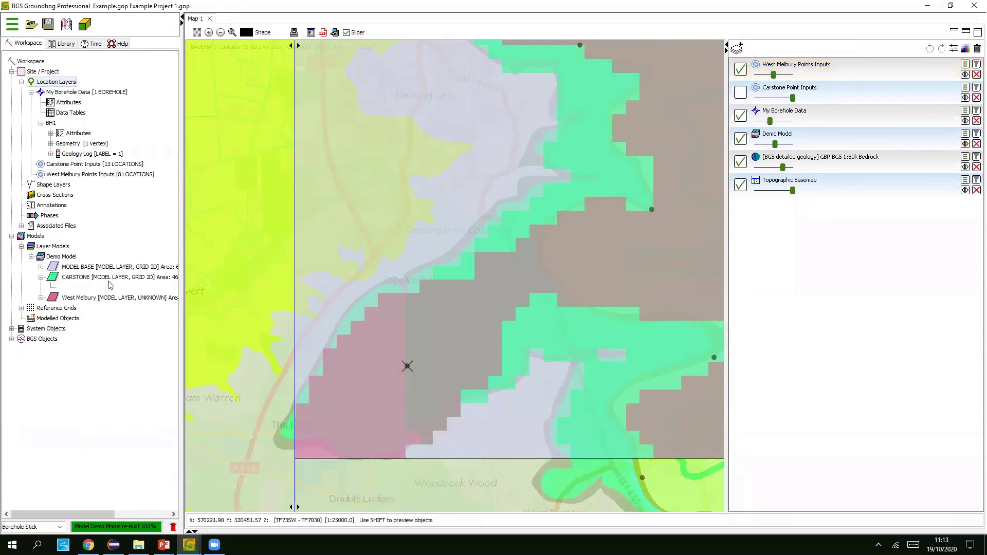
# - Rebuild the Demo Model and bring up the Groundhog 3D view
pyautogui.rightClick(62, 259)
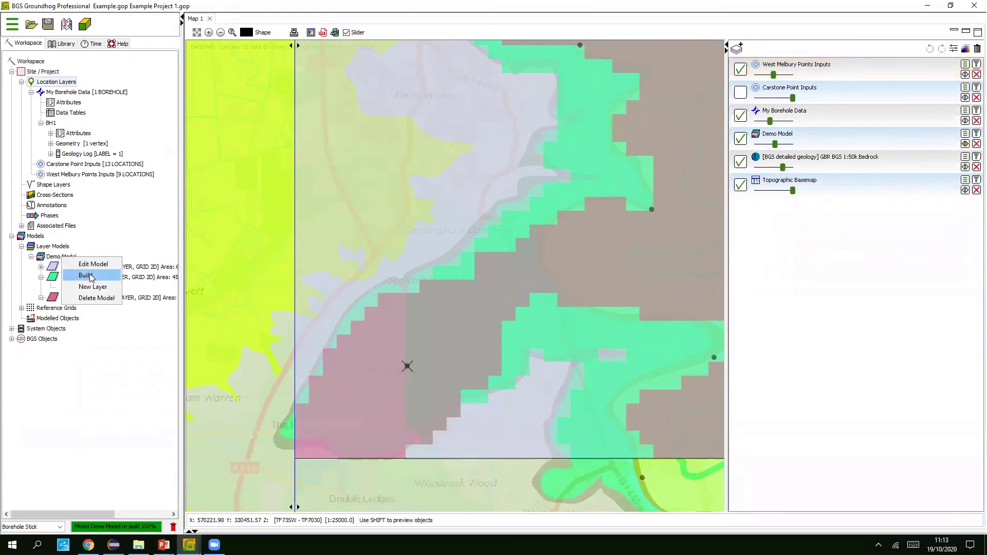
pyautogui.click(90, 272)
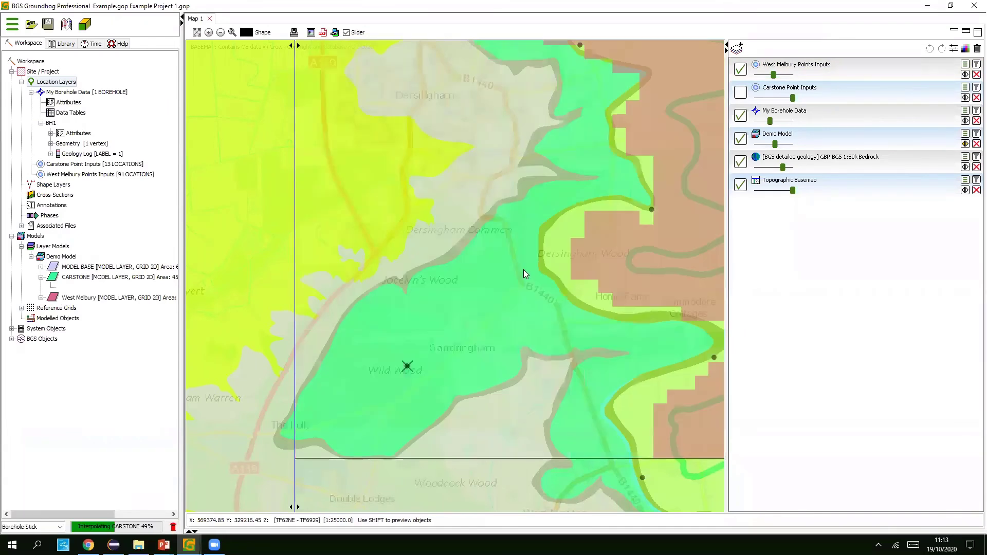
pyautogui.scroll(-1, 522, 269)
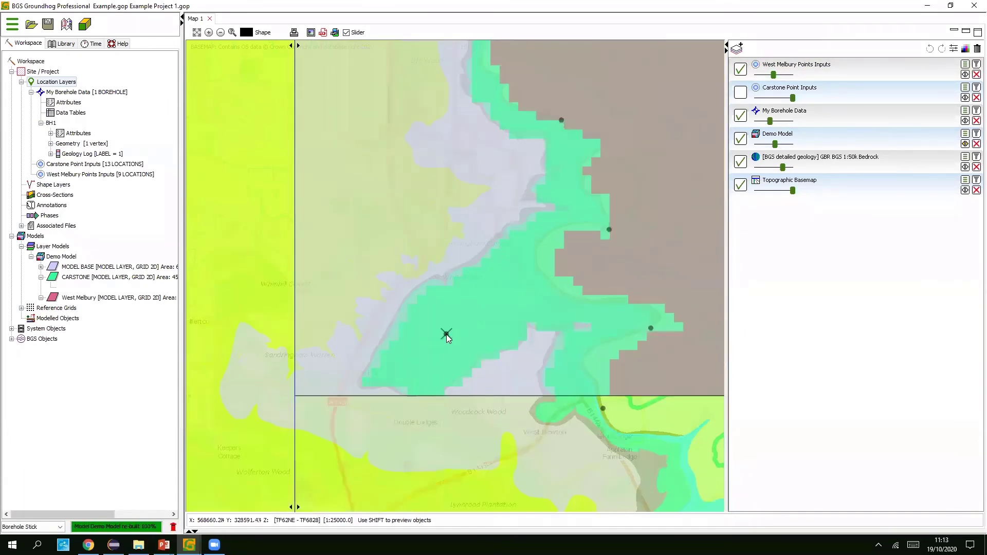
pyautogui.scroll(-2, 565, 242)
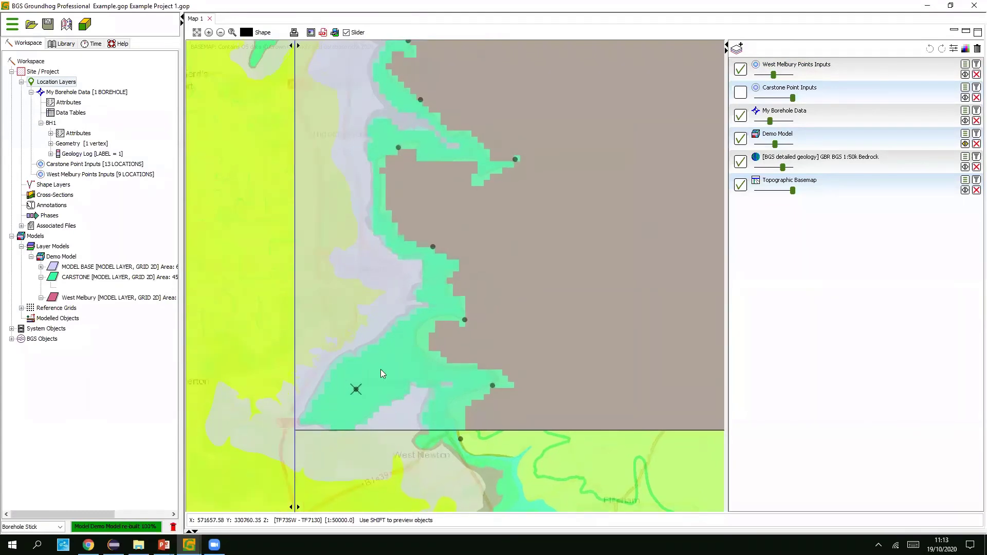
pyautogui.click(188, 544)
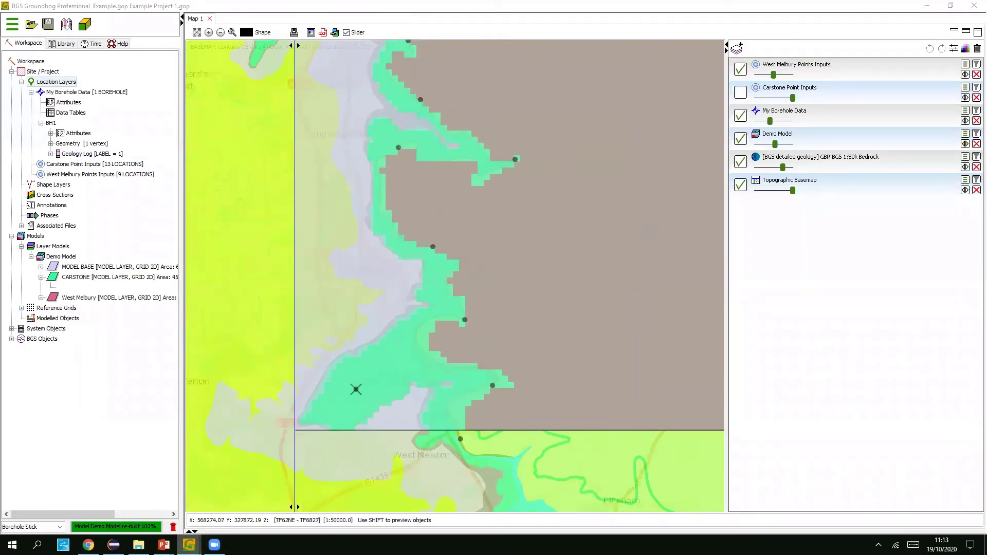
pyautogui.click(240, 469)
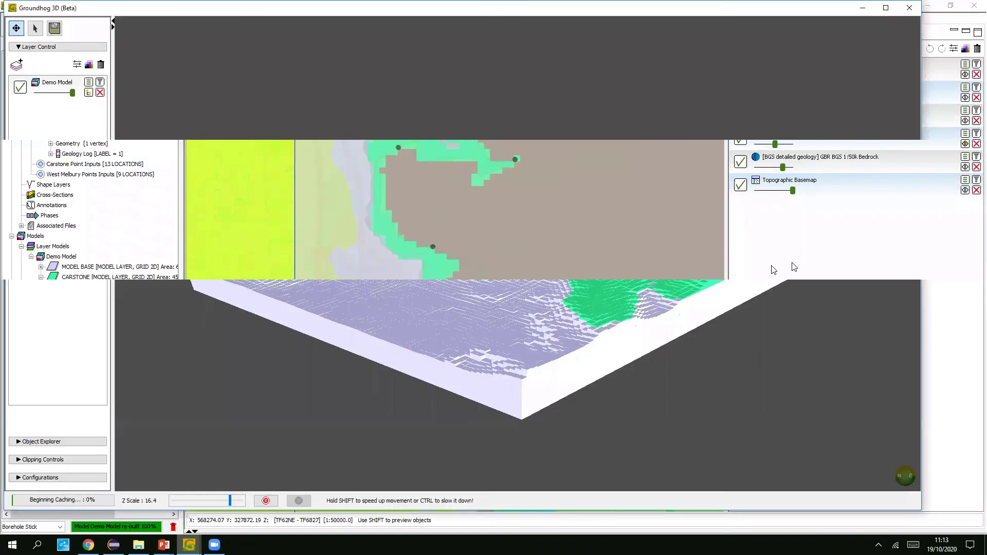
# - Orbit and tilt the rebuilt model in 3D to inspect the West Melbury top
pyautogui.moveTo(653, 228); pyautogui.dragTo(928, 265)
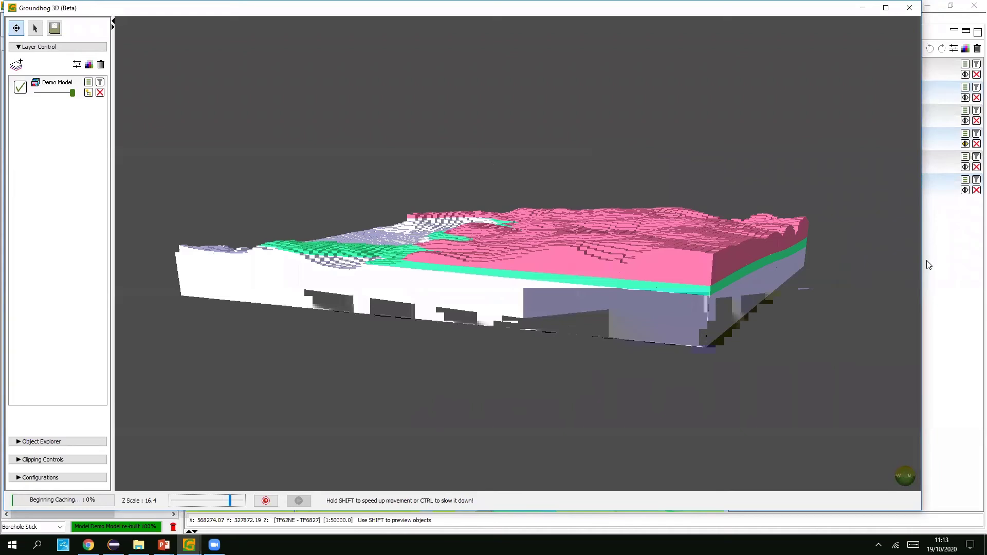
pyautogui.moveTo(928, 264); pyautogui.dragTo(742, 165)
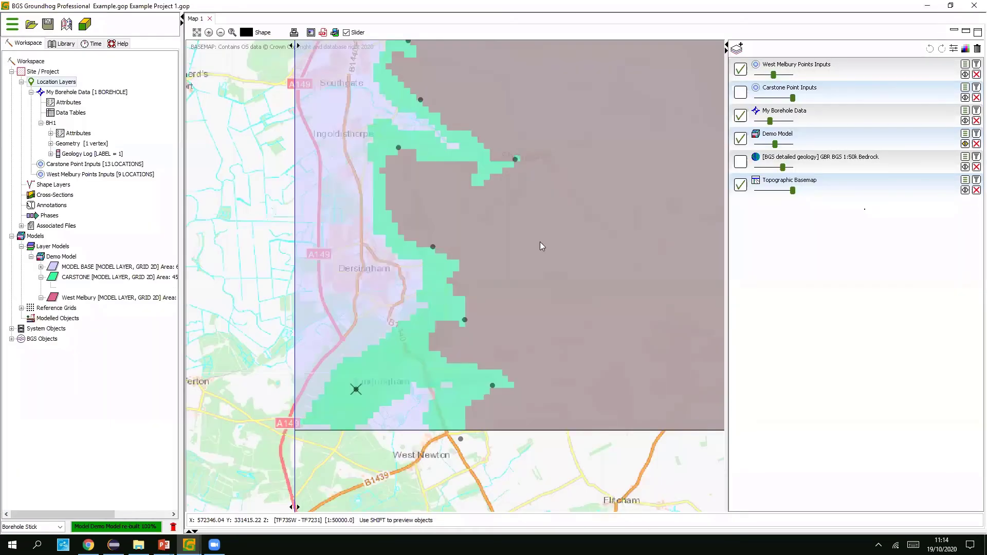
# - Turn off the swipe slider, review the whole model in map and 3D, then open Choose Layers
pyautogui.moveTo(582, 196); pyautogui.dragTo(540, 241)
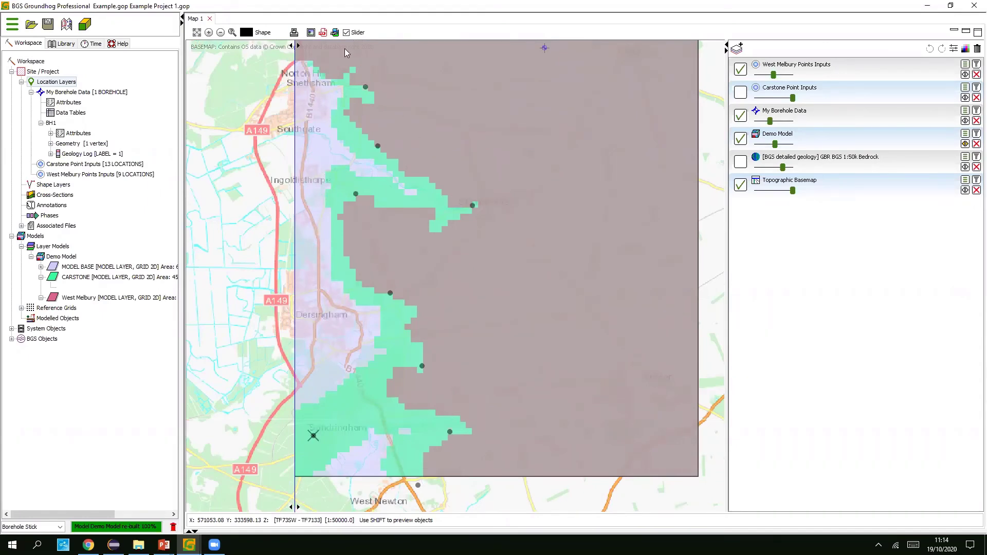
pyautogui.click(346, 33)
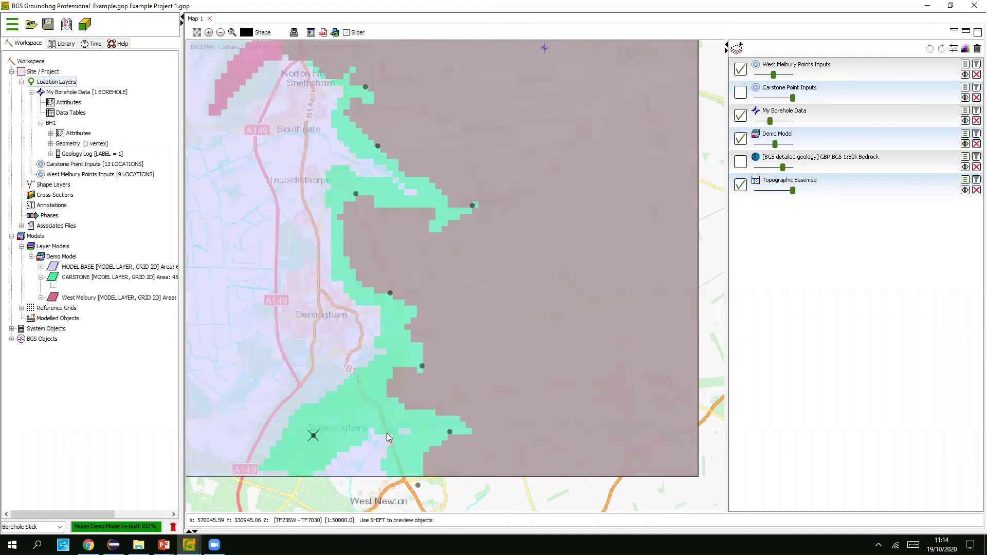
pyautogui.moveTo(368, 406); pyautogui.dragTo(440, 394)
pyautogui.scroll(1, 445, 372)
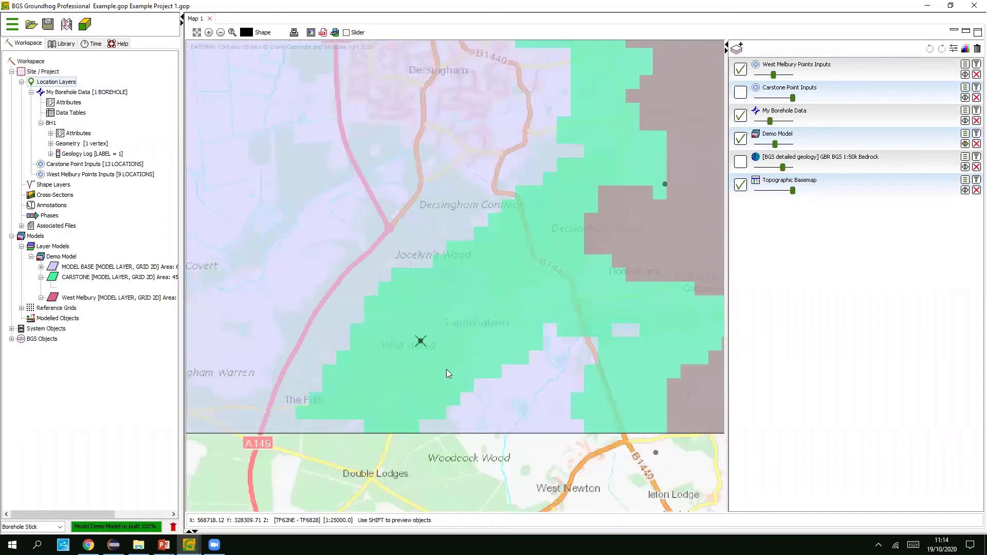
pyautogui.scroll(-1, 446, 369)
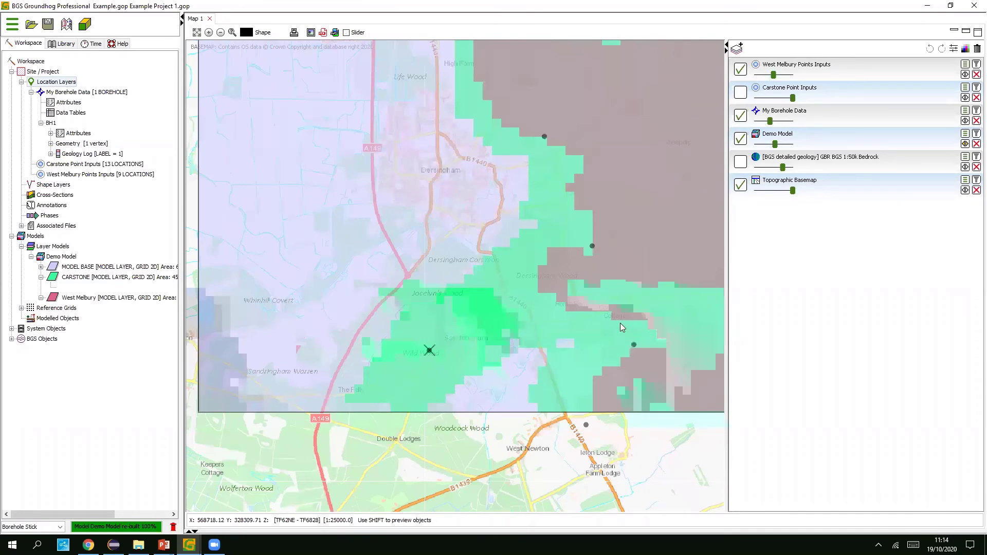
pyautogui.scroll(-1, 579, 322)
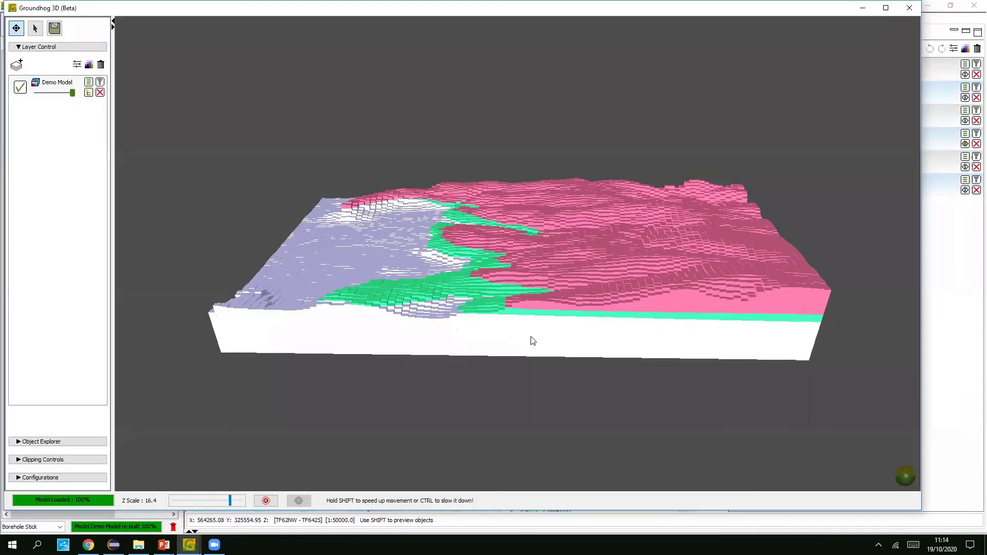
pyautogui.moveTo(530, 336); pyautogui.dragTo(927, 262)
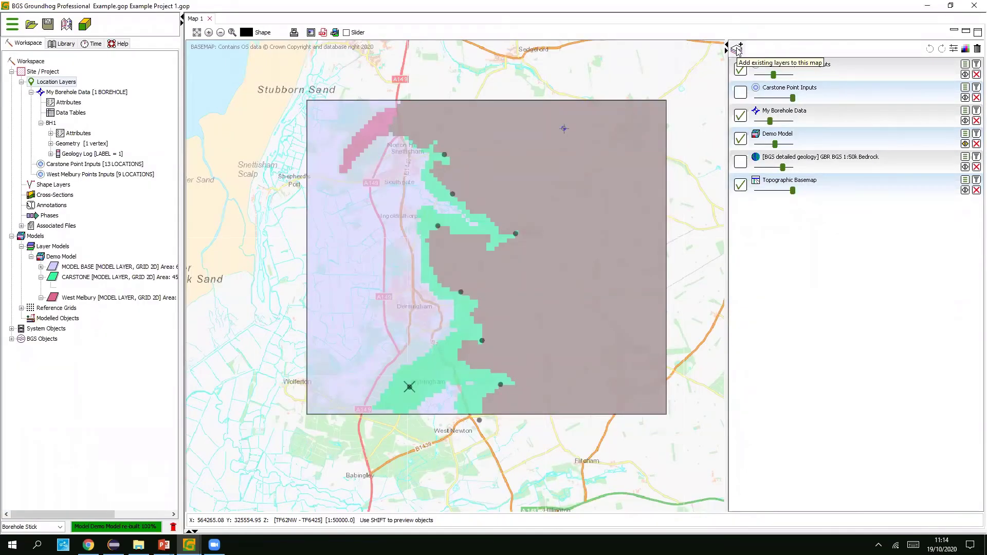
pyautogui.click(735, 49)
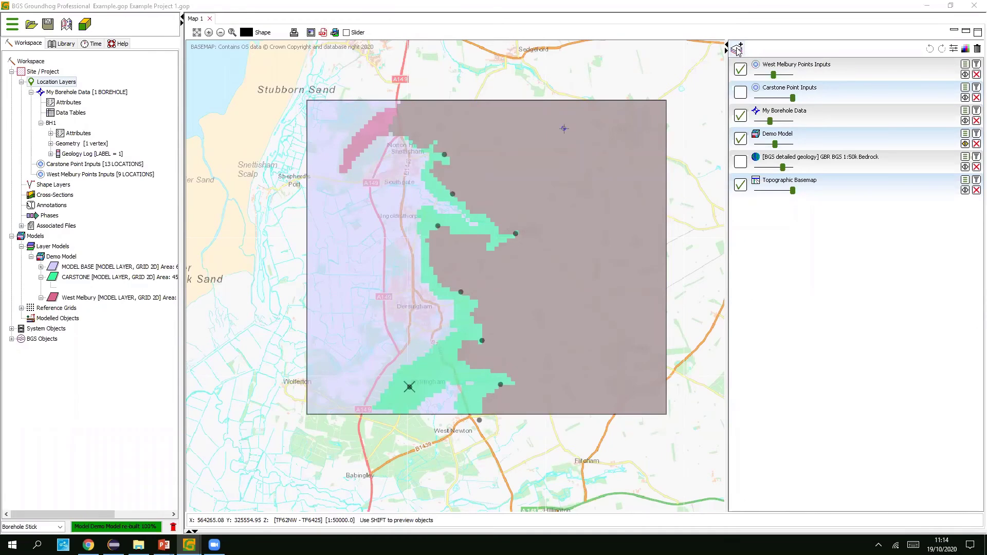
# - Add the Cross-Sections layer and draw a bent section line west to east across the model
pyautogui.click(559, 312)
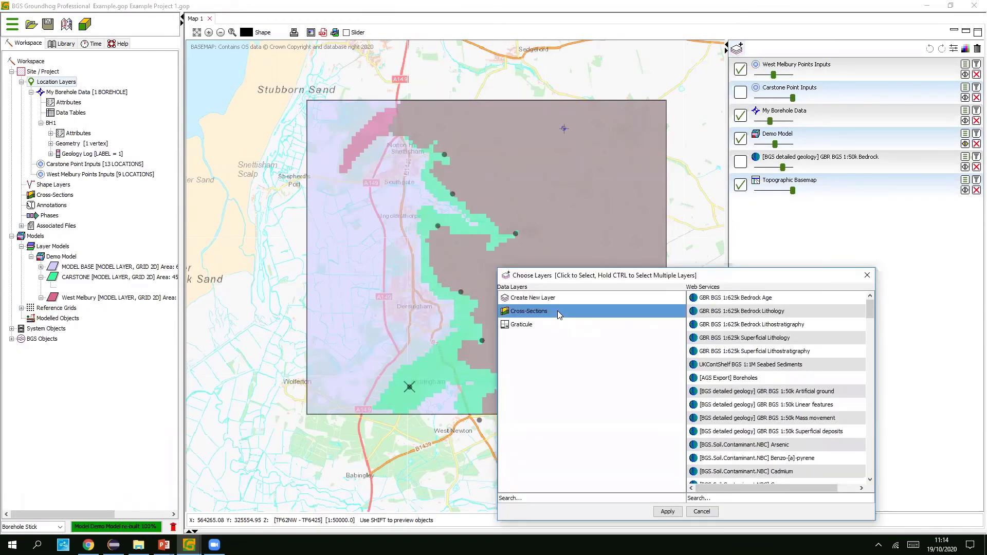
pyautogui.click(676, 514)
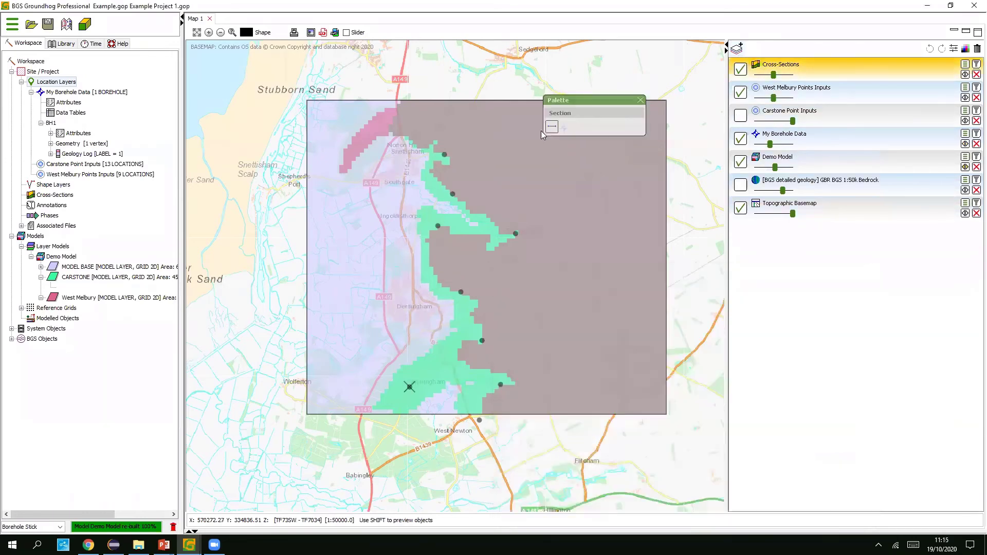
pyautogui.click(329, 327)
pyautogui.click(503, 362)
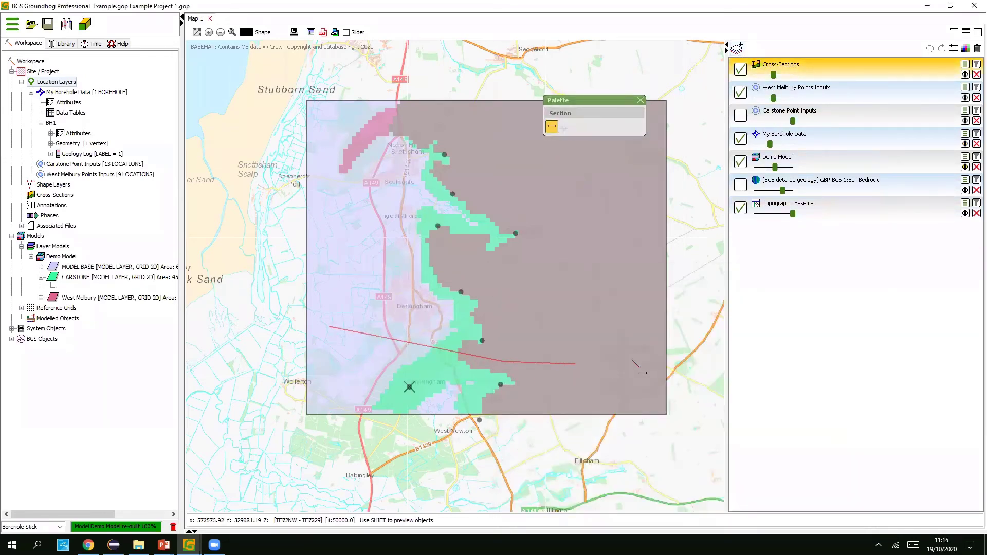
pyautogui.doubleClick(654, 357)
# - Name the section S1, close the drawing palette, and open its cross-section view
pyautogui.write('S1')
pyautogui.click(437, 296)
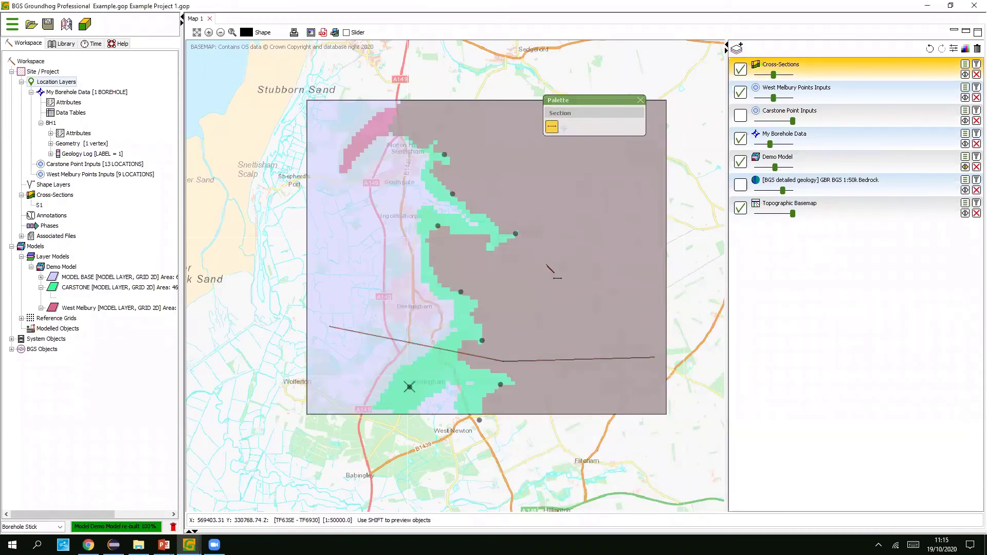
pyautogui.click(641, 100)
pyautogui.rightClick(571, 359)
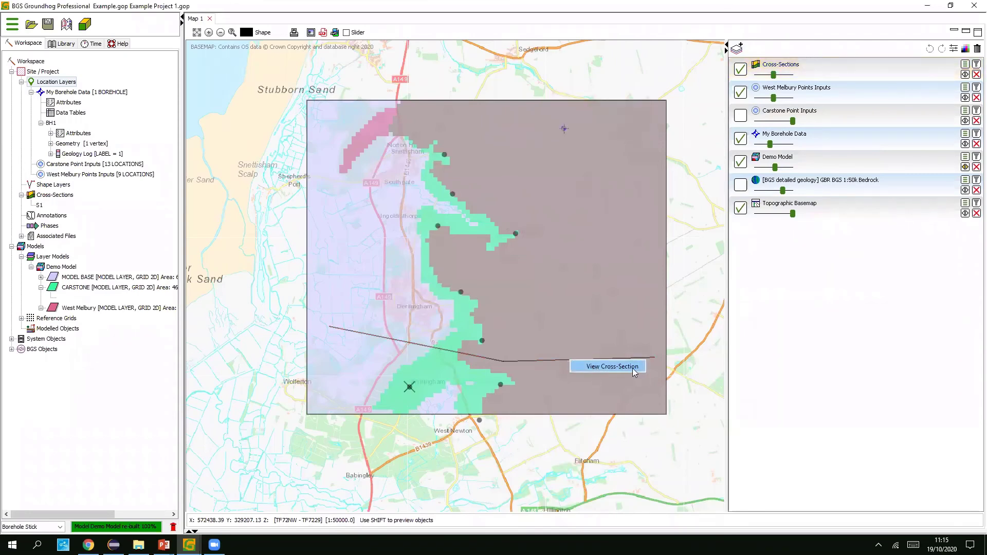
pyautogui.click(763, 322)
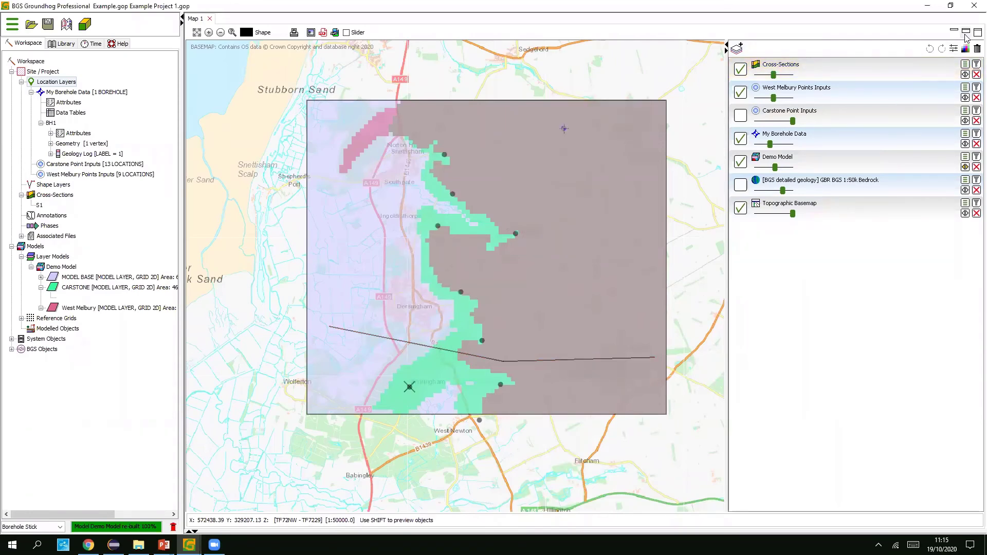
# - Add the Demo Model layer to the S1 cross-section profile
pyautogui.moveTo(491, 118); pyautogui.dragTo(457, 235)
pyautogui.click(228, 294)
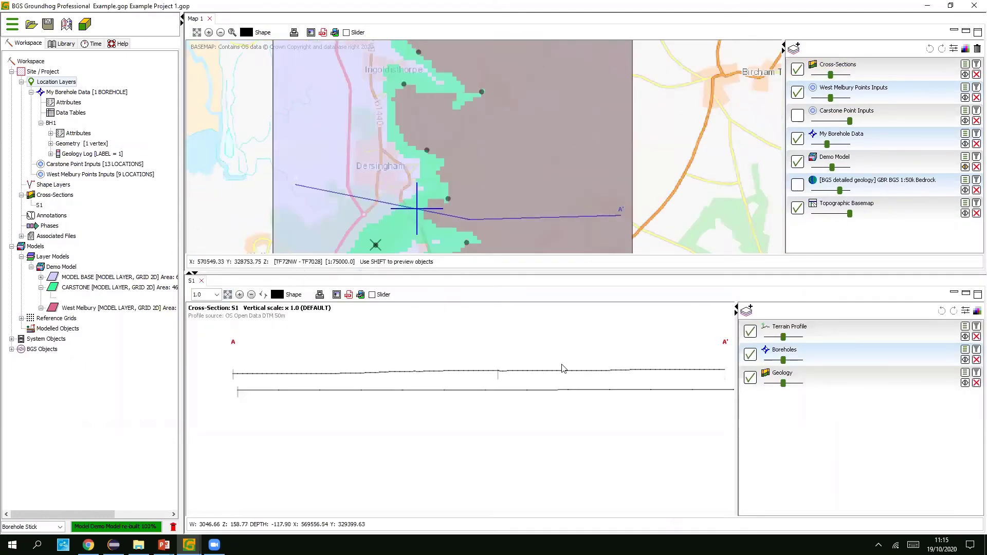
pyautogui.click(746, 310)
pyautogui.click(548, 314)
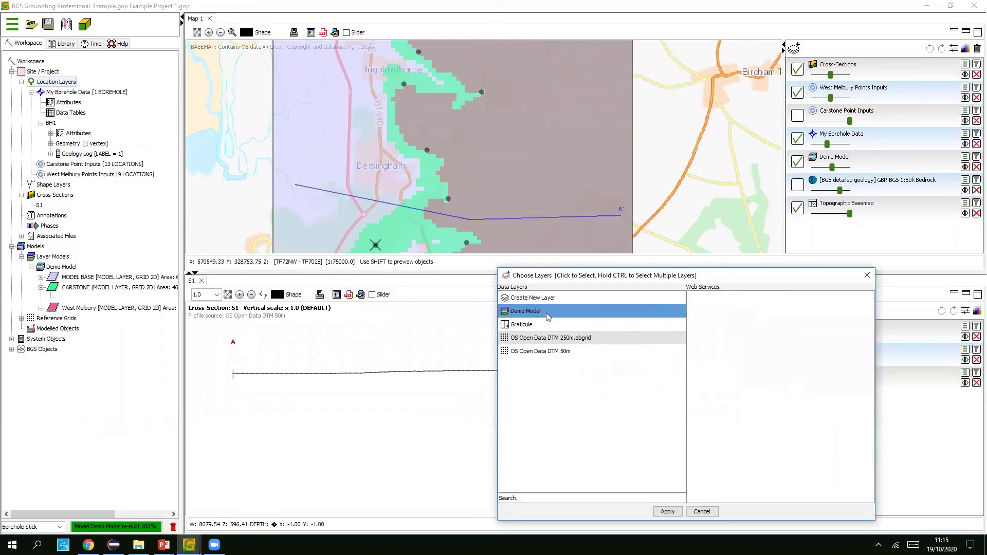
pyautogui.click(667, 511)
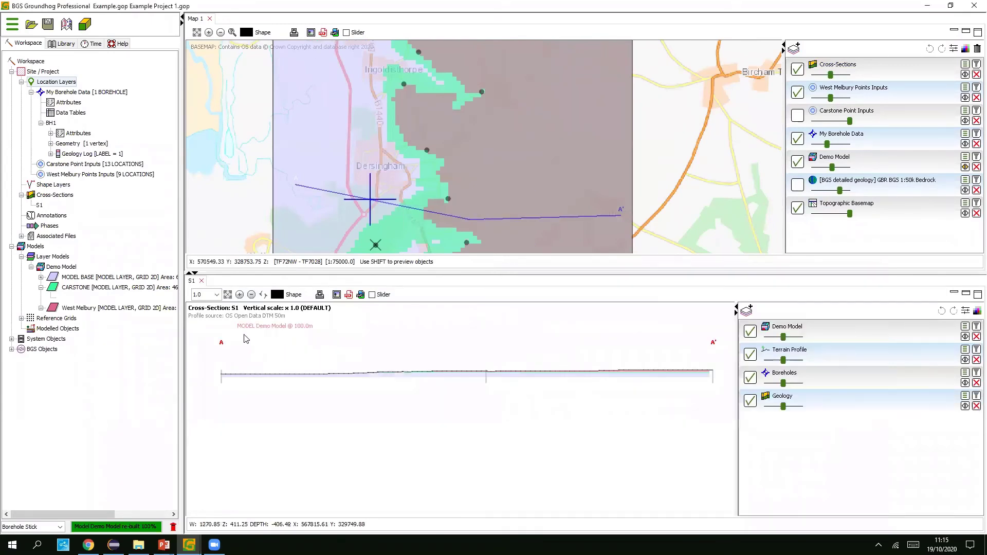
# - Set vertical exaggeration to 10.0 and frame the whole S1 profile out to A'
pyautogui.click(217, 294)
pyautogui.click(203, 349)
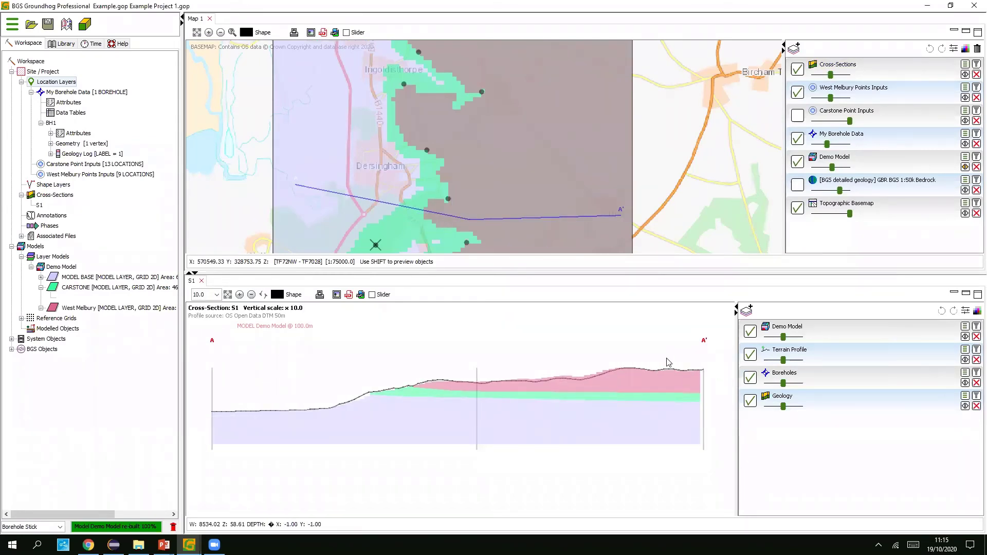
pyautogui.scroll(3, 626, 367)
pyautogui.moveTo(645, 365); pyautogui.dragTo(496, 353)
pyautogui.moveTo(600, 352); pyautogui.dragTo(455, 352)
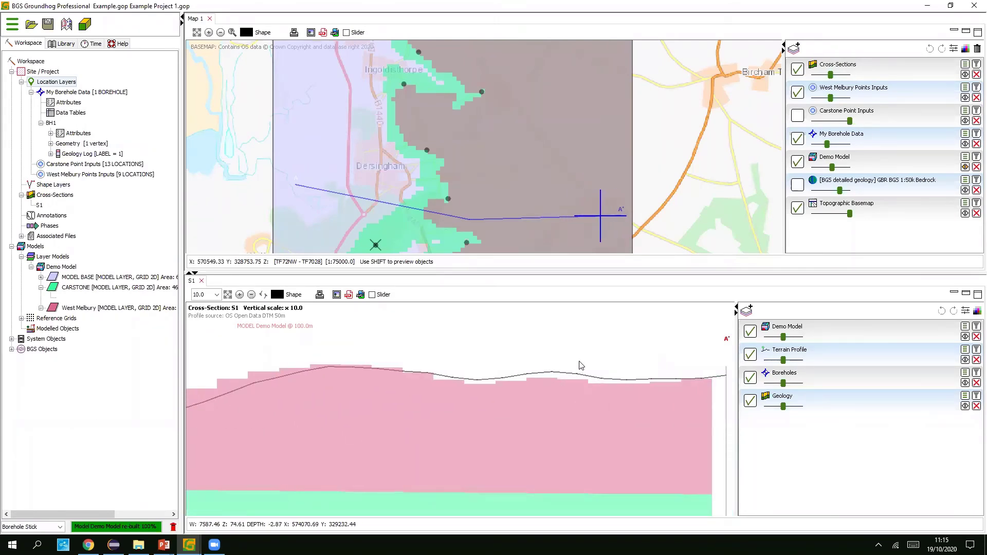
pyautogui.scroll(-3, 577, 368)
pyautogui.scroll(-2, 577, 362)
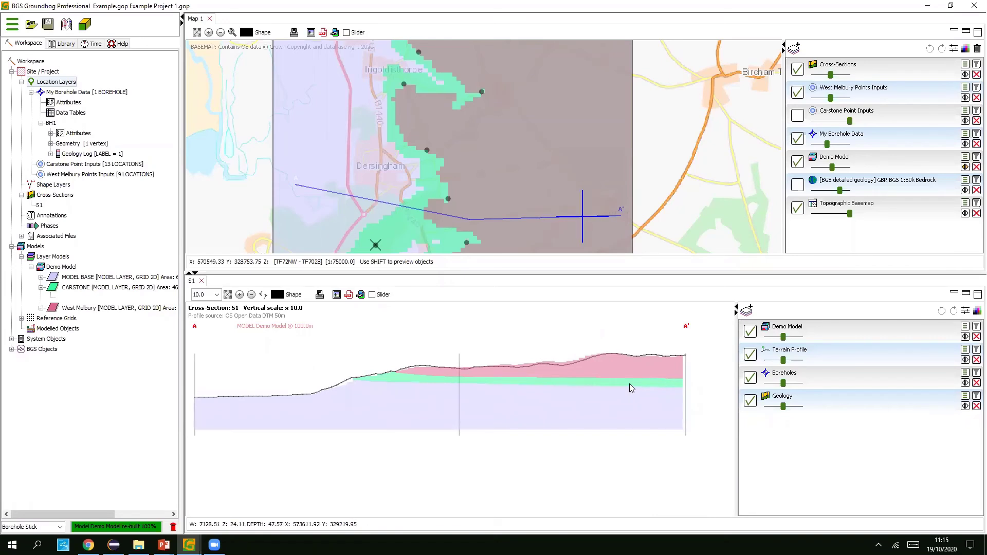
pyautogui.moveTo(629, 383); pyautogui.dragTo(621, 377)
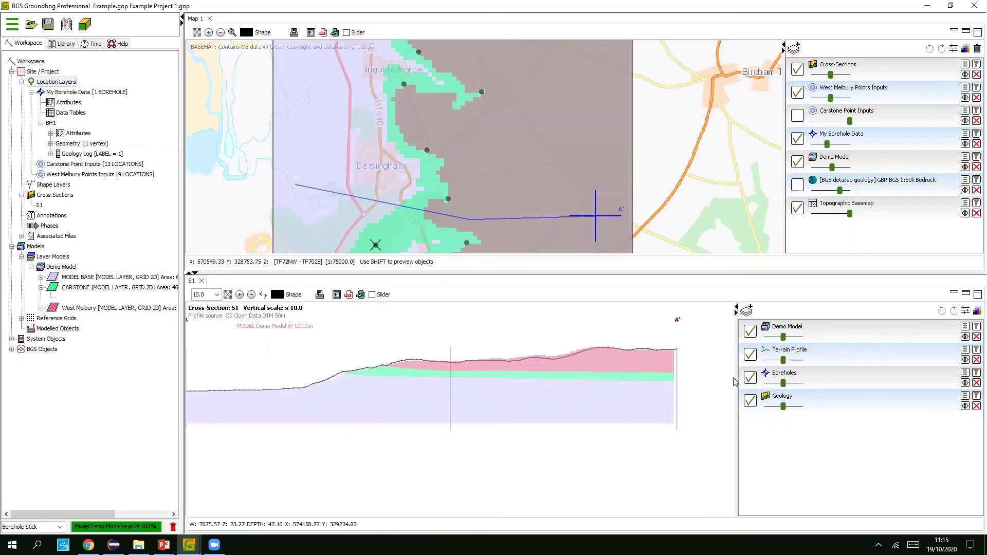
# - Draw a freehand CARSTONE line on S1's Geology layer, dipping beneath the green band
pyautogui.click(845, 402)
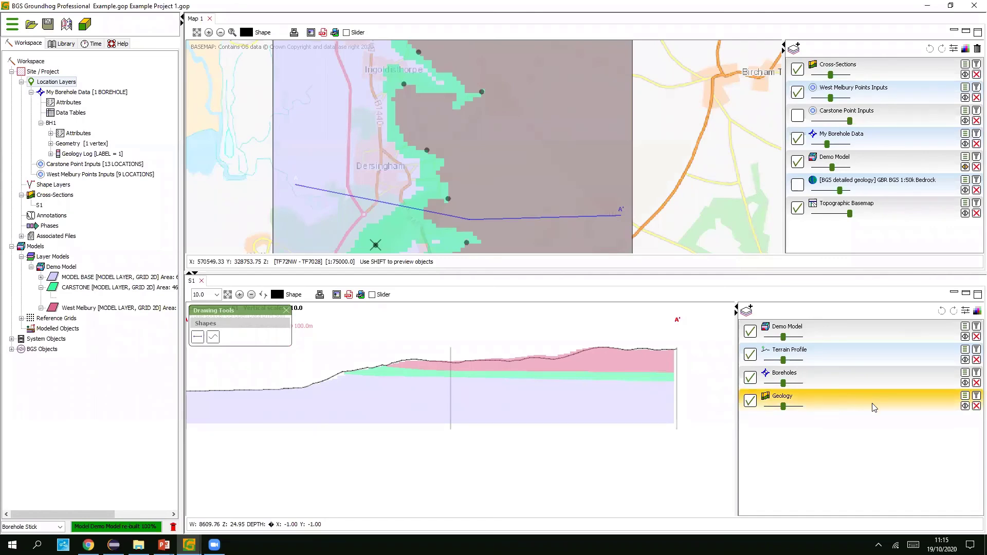
pyautogui.click(293, 296)
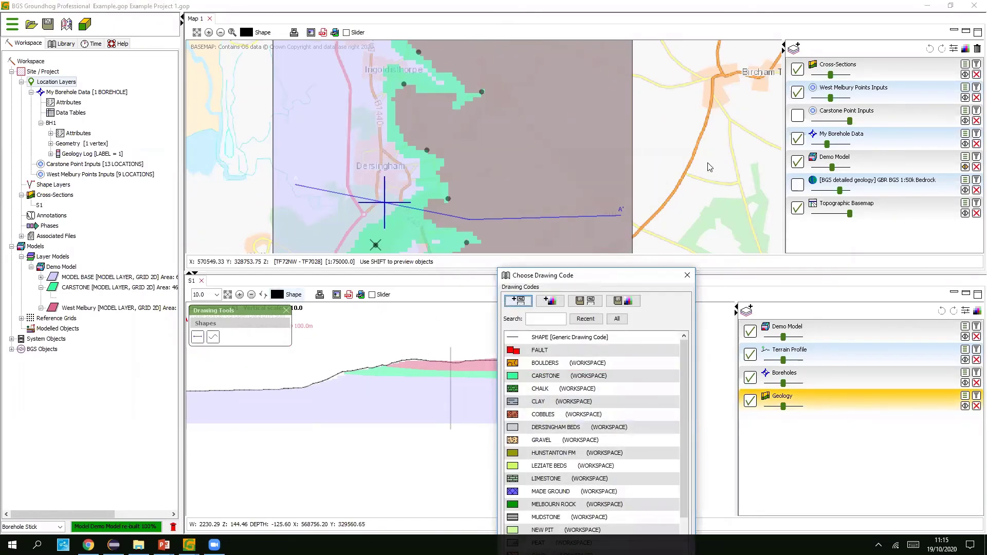
pyautogui.doubleClick(668, 246)
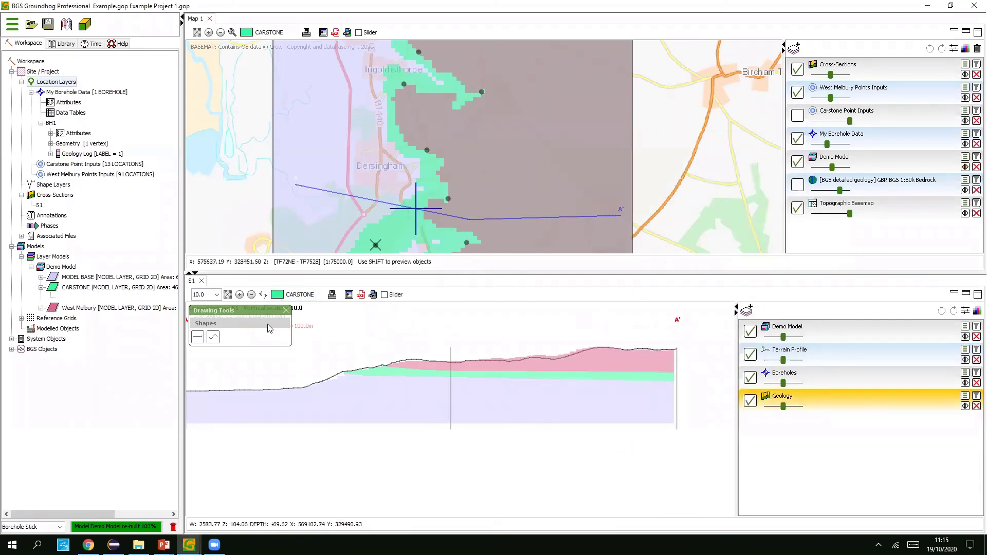
pyautogui.click(213, 336)
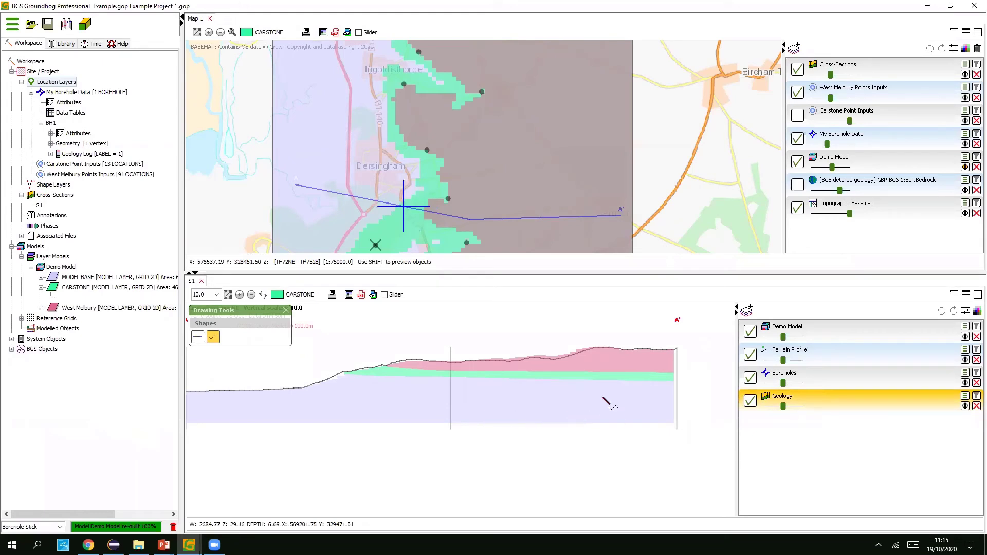
pyautogui.moveTo(595, 402); pyautogui.dragTo(671, 383)
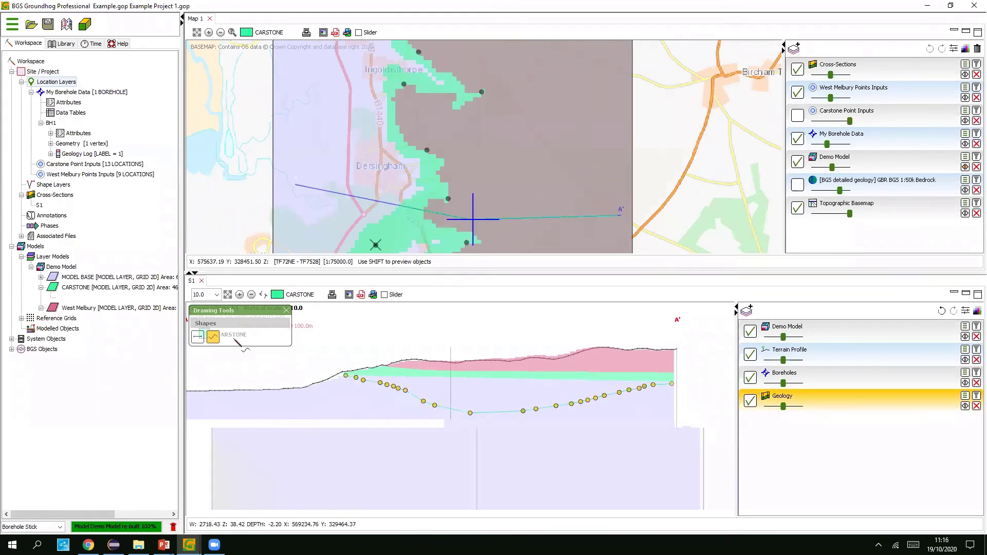
pyautogui.click(213, 336)
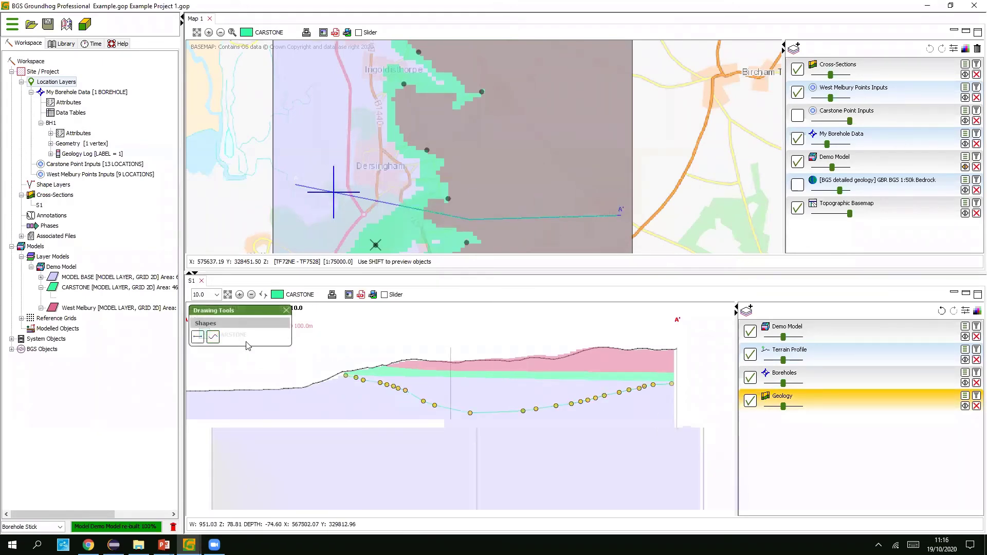
pyautogui.click(286, 311)
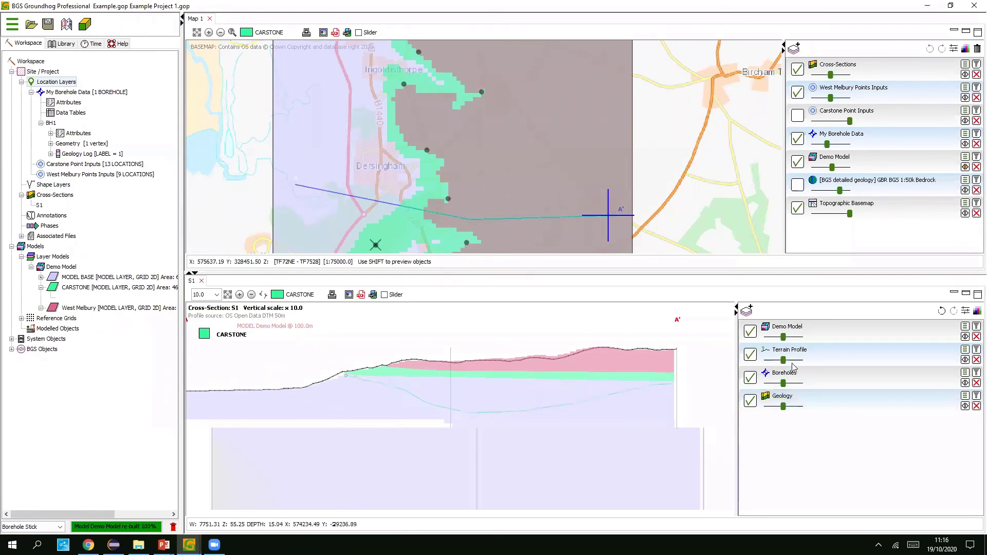
# - Turn on the Demo Model legend showing West Melbury, CARSTONE and MODEL BASE
pyautogui.click(965, 331)
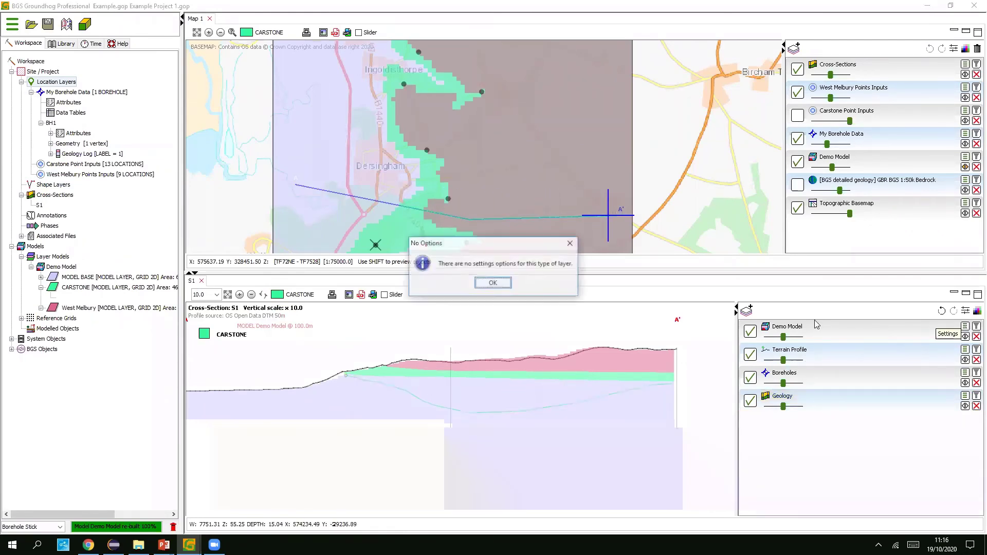
pyautogui.click(496, 281)
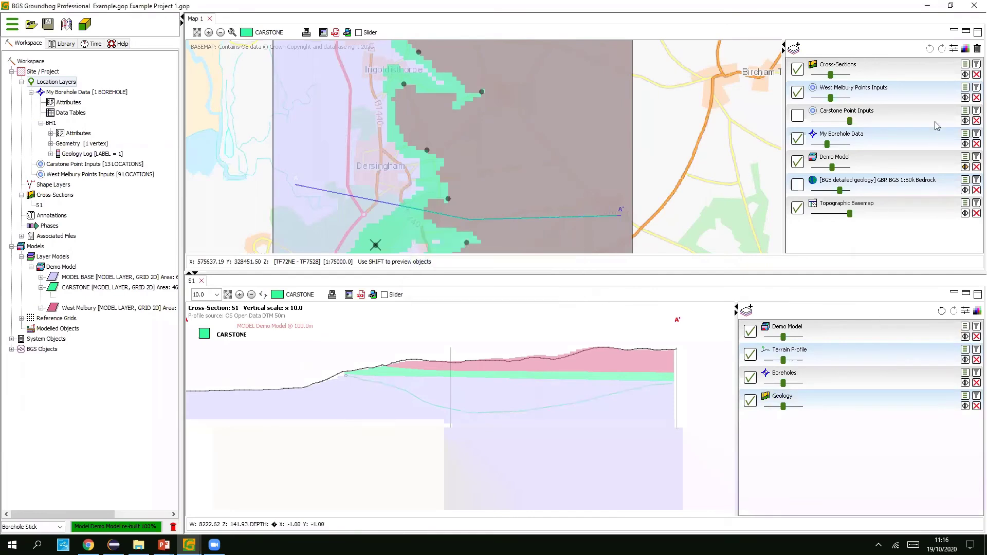
pyautogui.click(965, 156)
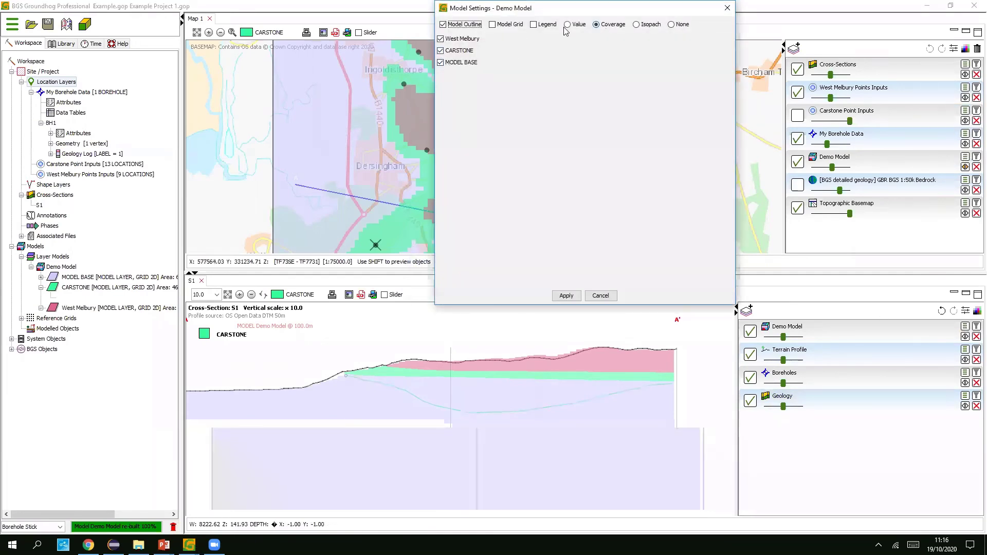
pyautogui.click(545, 24)
pyautogui.click(566, 296)
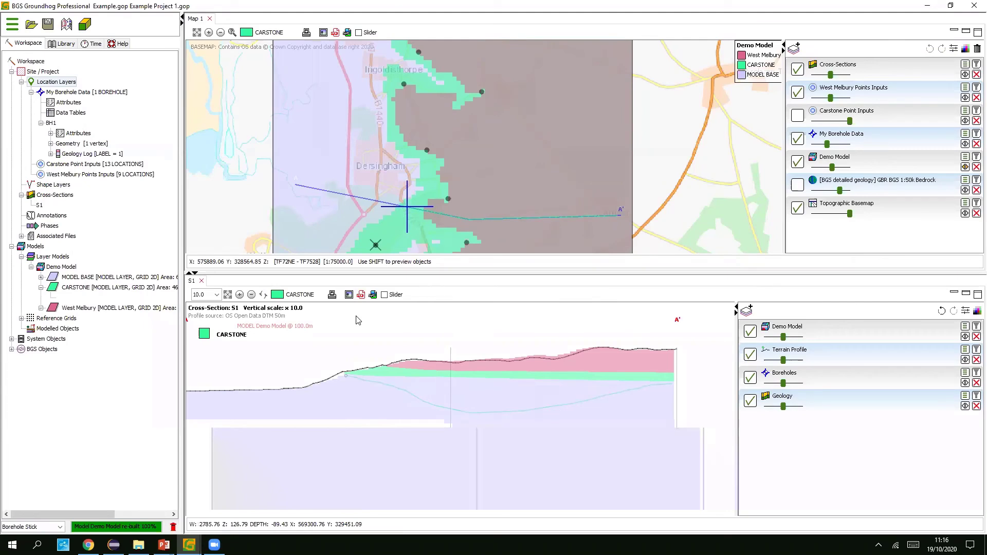
pyautogui.rightClick(69, 268)
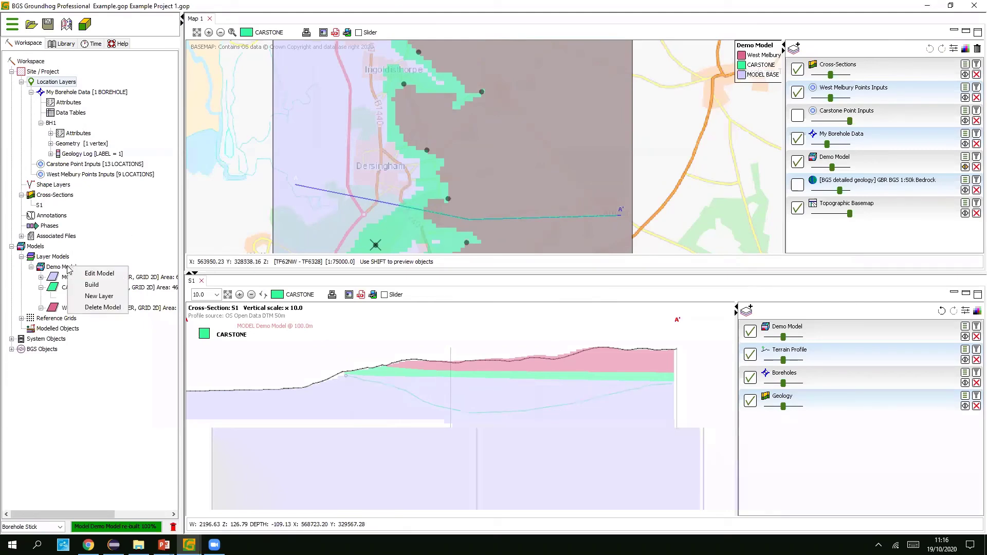
# - Add Cross-Sections as a new input to the Demo Model's CARSTONE layer
pyautogui.click(99, 273)
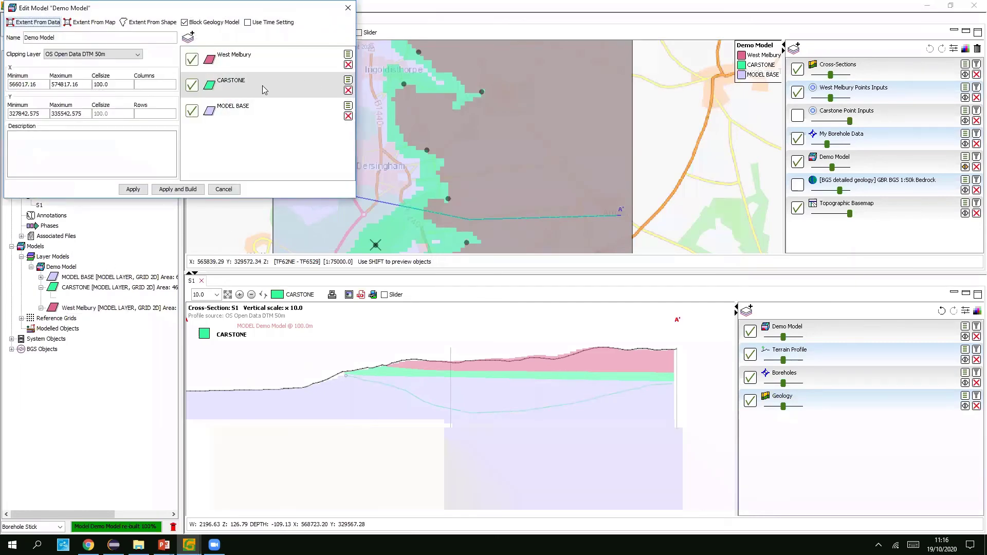
pyautogui.click(337, 89)
pyautogui.click(348, 81)
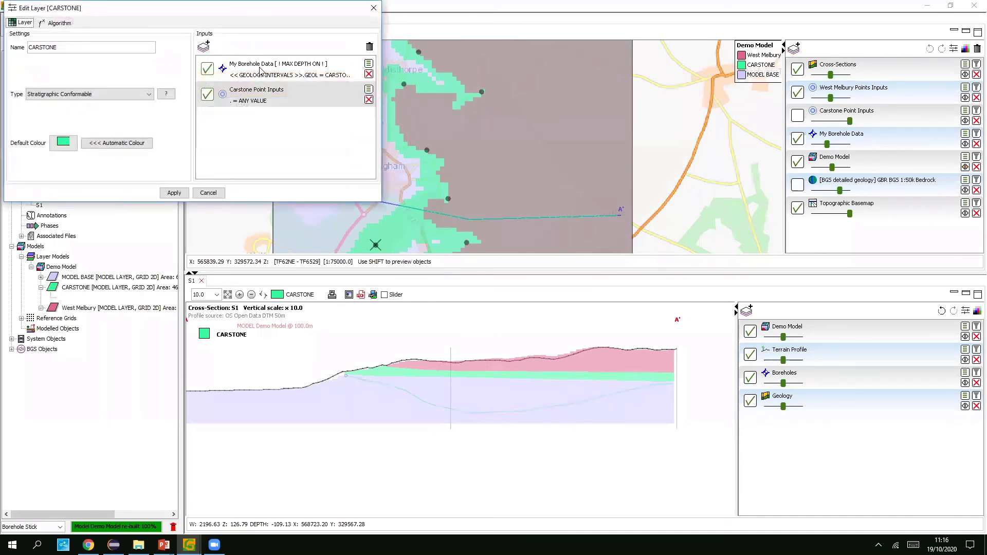
pyautogui.click(203, 47)
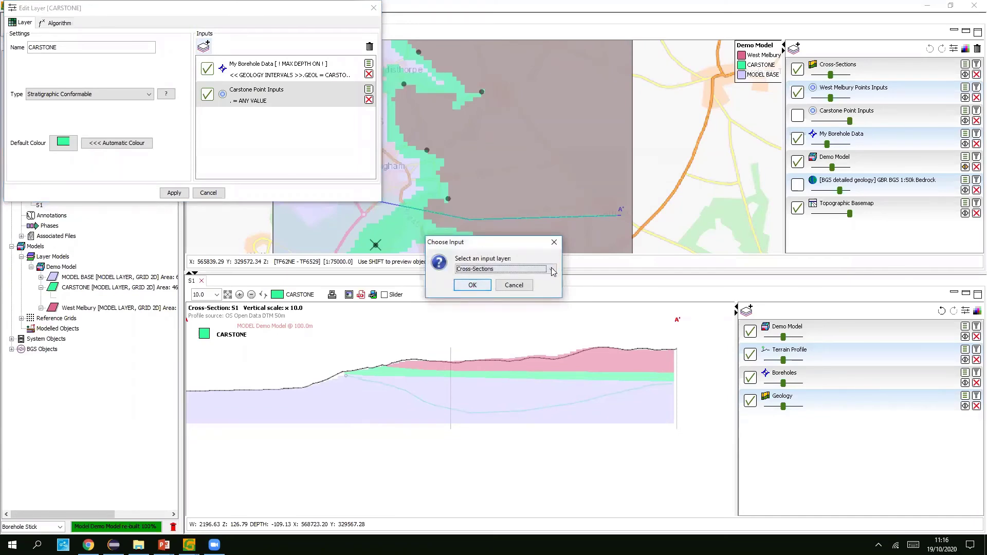
pyautogui.click(550, 269)
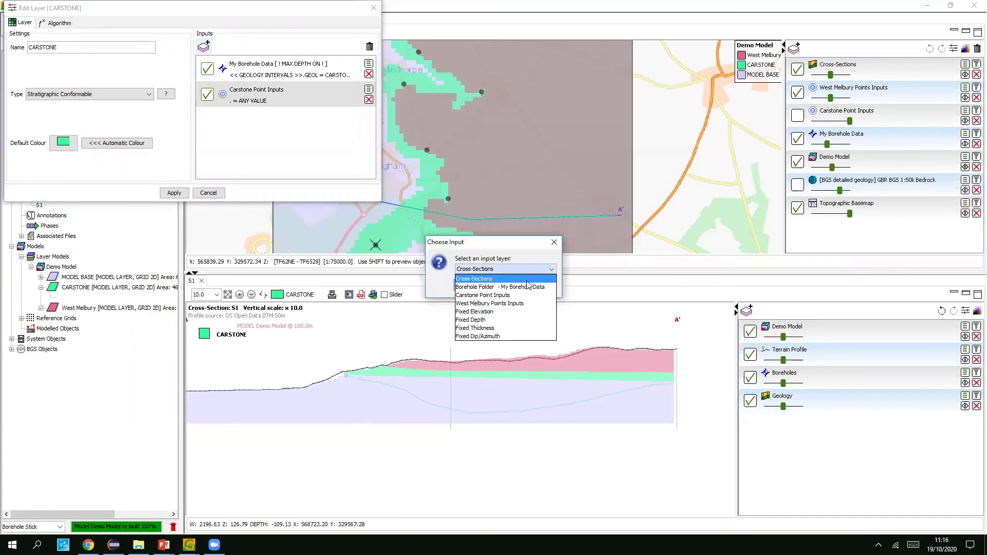
pyautogui.click(483, 279)
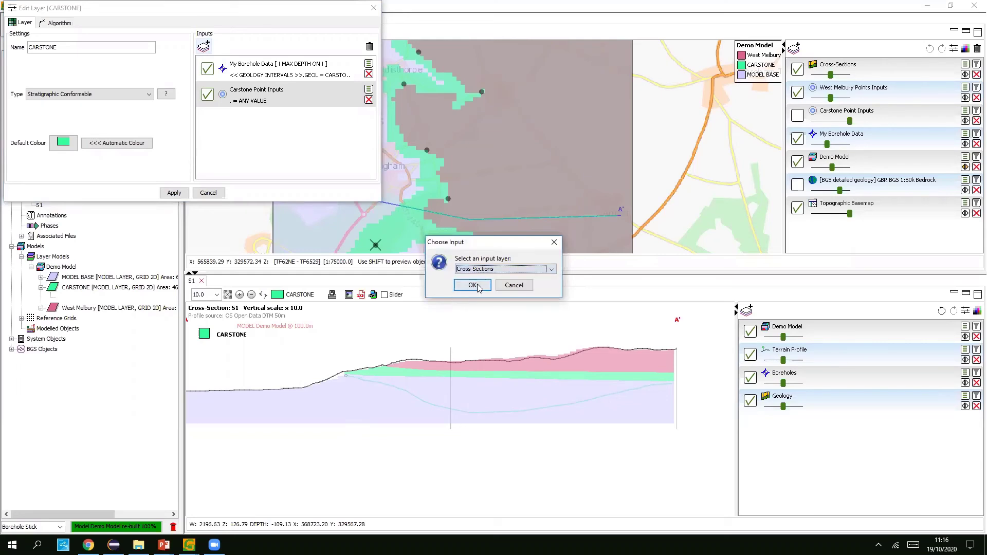
pyautogui.click(472, 284)
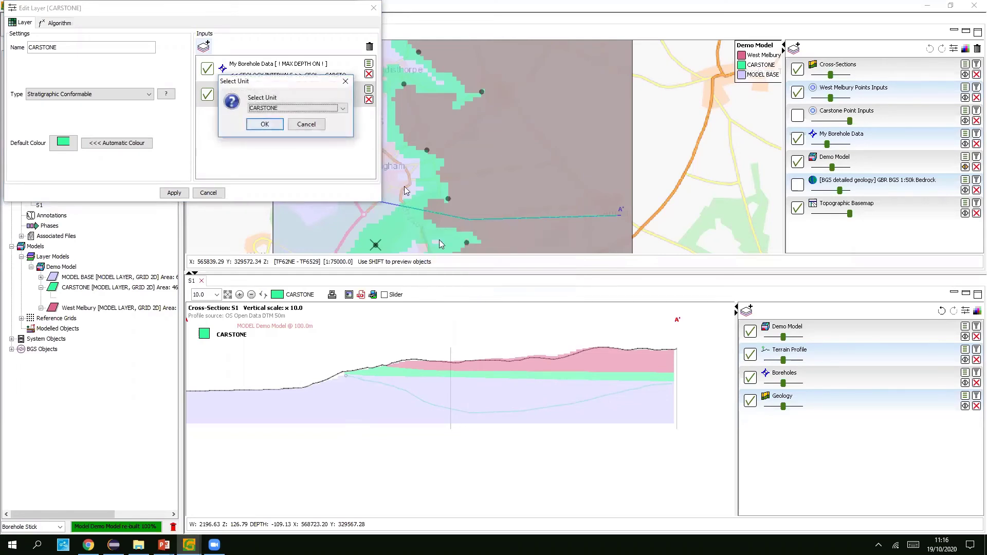
# - Assign the CARSTONE unit to that input, apply, and rebuild the Demo Model
pyautogui.click(342, 108)
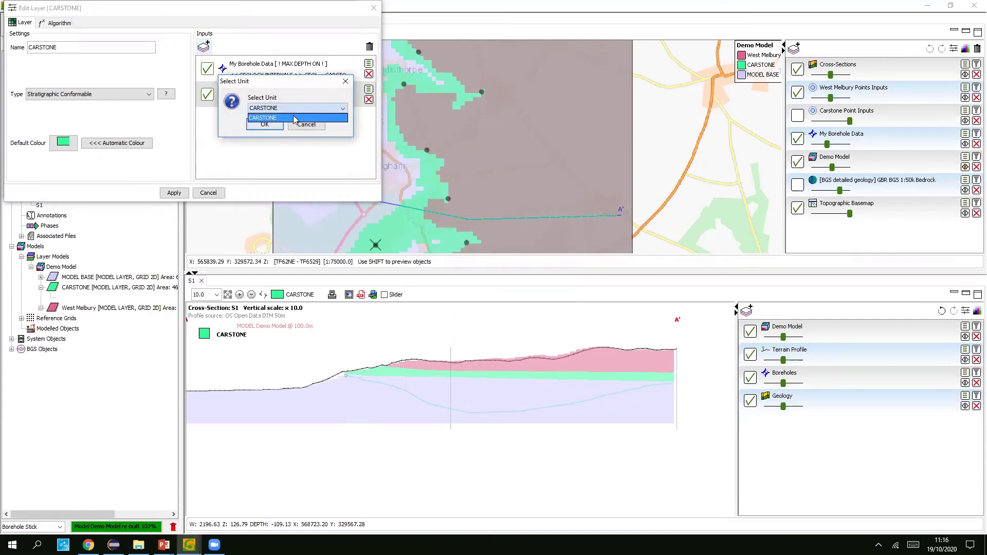
pyautogui.click(296, 118)
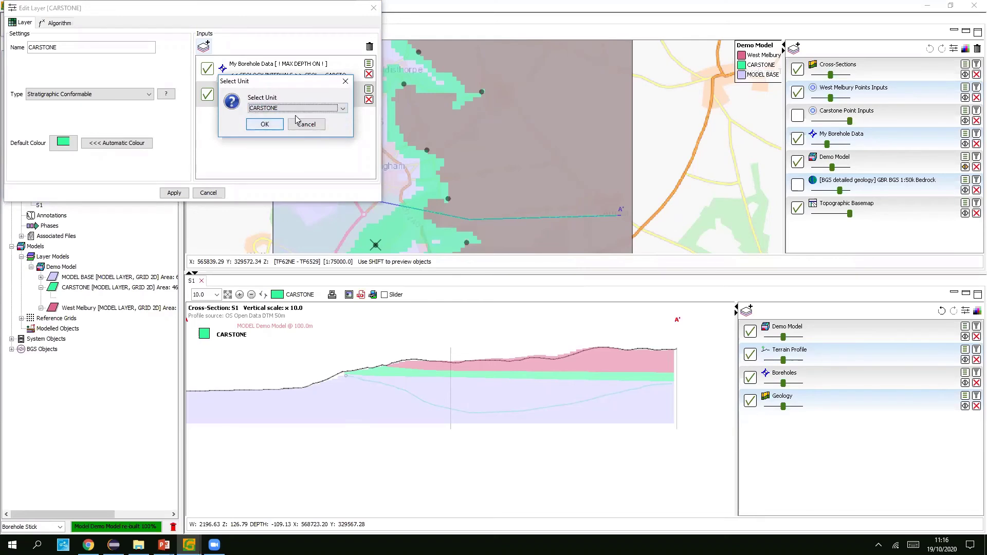
pyautogui.click(265, 124)
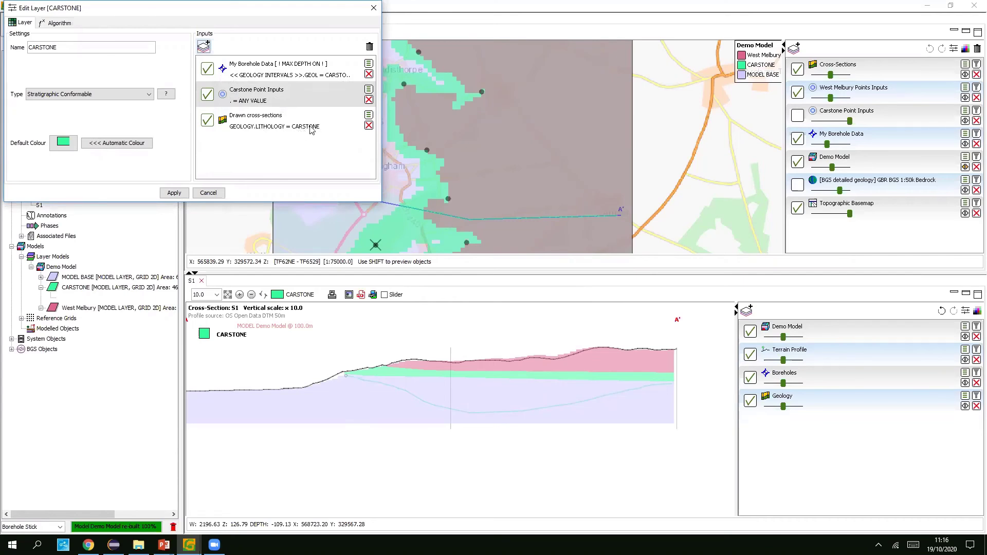
pyautogui.click(175, 192)
pyautogui.click(181, 189)
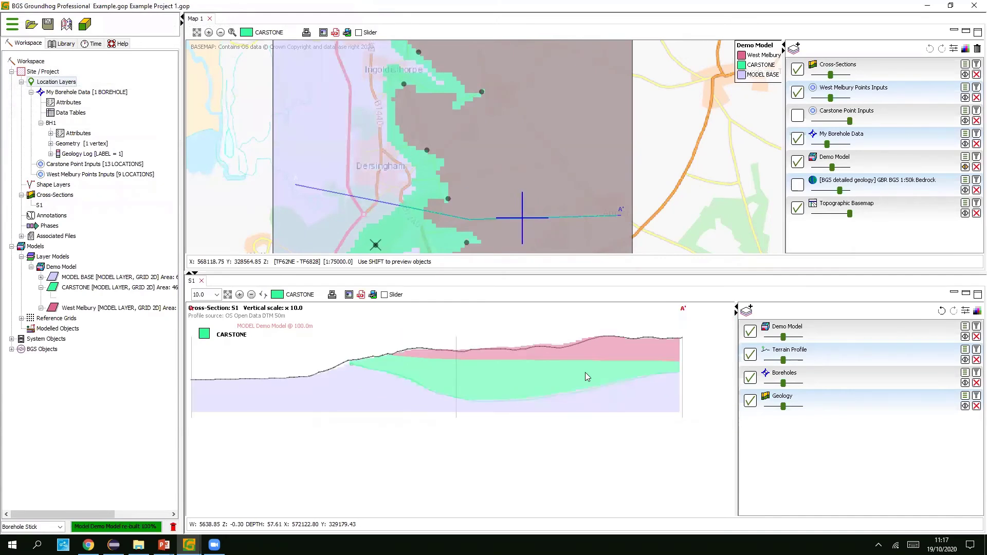
# - Make the section's Demo Model fully opaque and view the rebuilt model in 3D from low side
pyautogui.moveTo(782, 336); pyautogui.dragTo(801, 337)
pyautogui.click(189, 545)
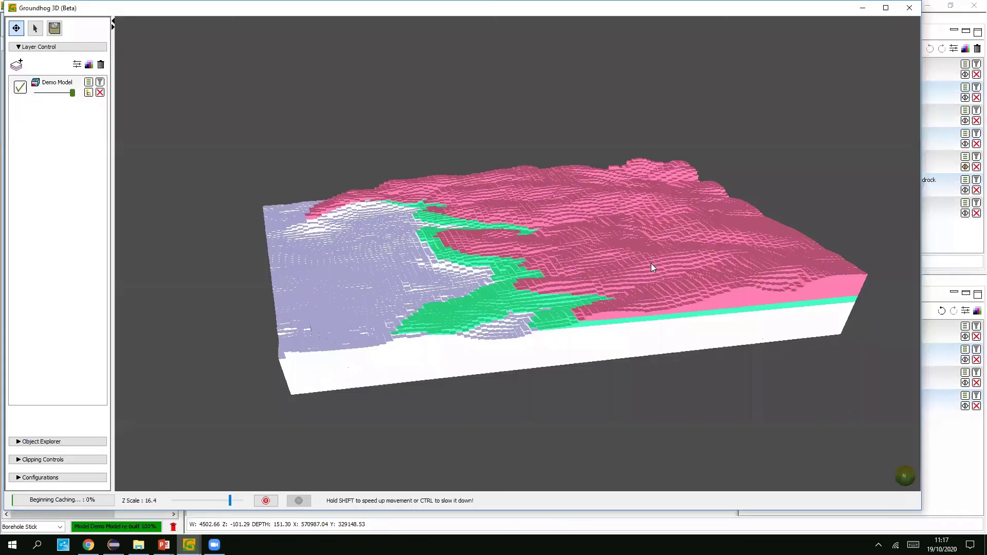
pyautogui.moveTo(640, 262); pyautogui.dragTo(869, 167)
pyautogui.scroll(3, 578, 263)
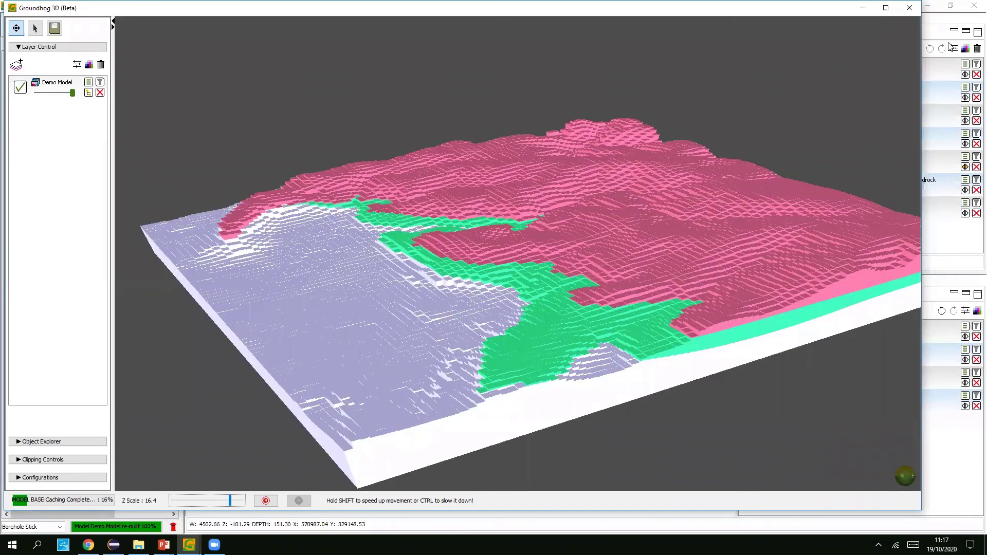
# - Close the 3D viewer and enlarge the map pane above the cross-section
pyautogui.click(862, 8)
pyautogui.moveTo(647, 273); pyautogui.dragTo(653, 361)
pyautogui.scroll(-1, 540, 164)
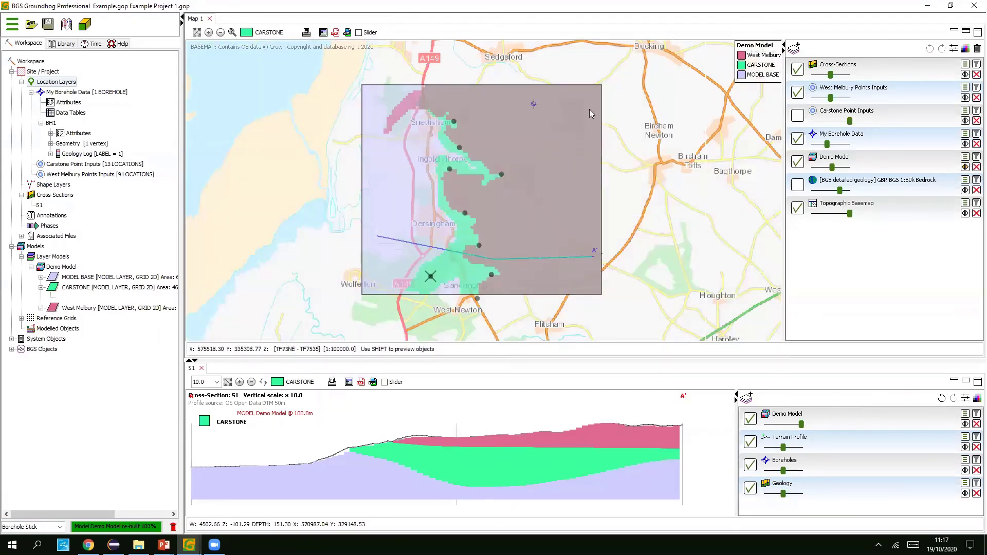
# - Set the Demo Model overlay on the map to full opacity
pyautogui.scroll(1, 569, 119)
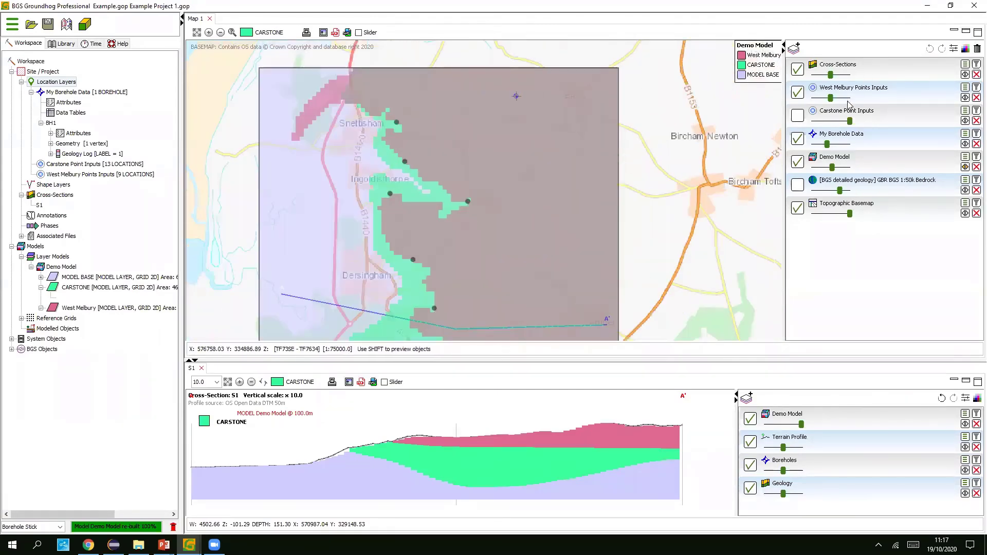
pyautogui.moveTo(832, 167); pyautogui.dragTo(849, 168)
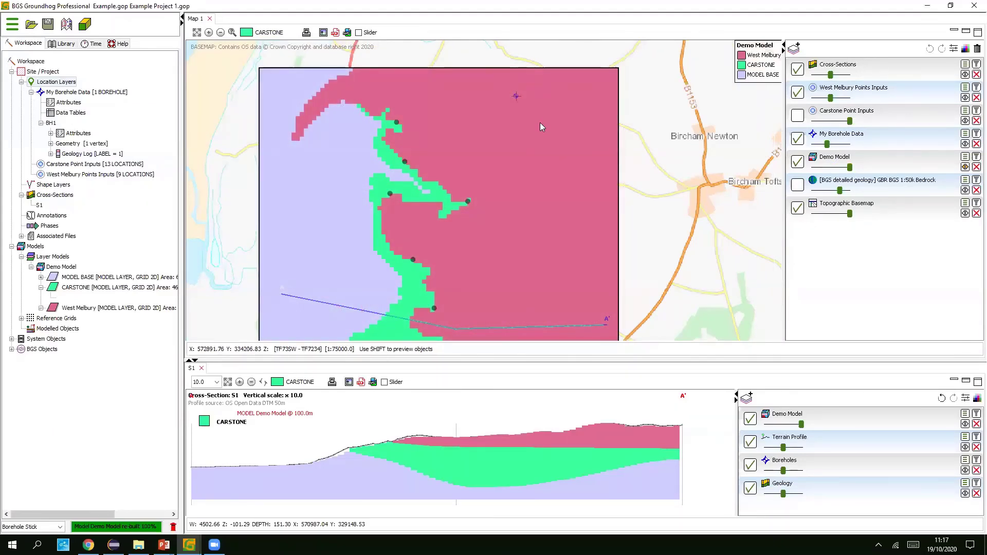
pyautogui.scroll(1, 646, 136)
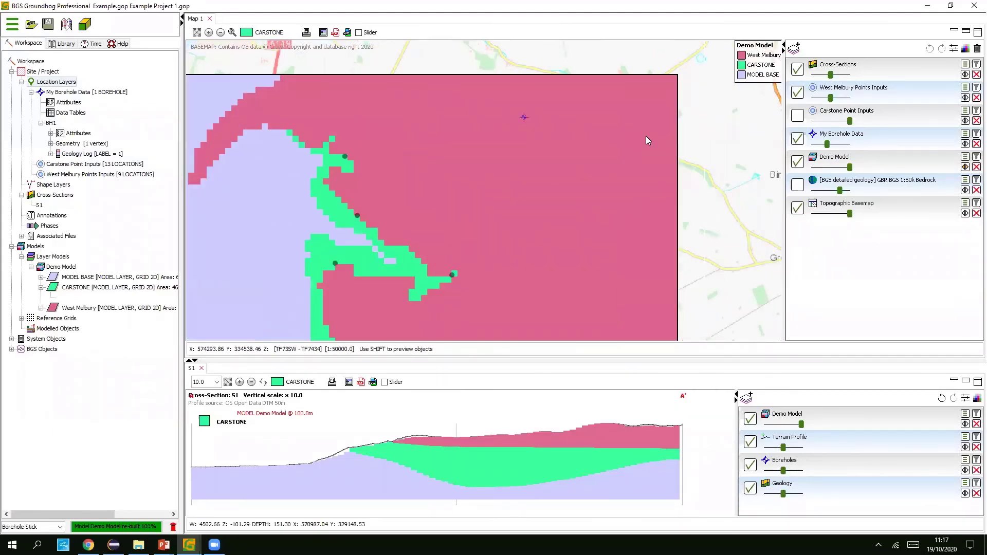
# - Create a new empty shape layer named TILL MAP
pyautogui.rightClick(836, 243)
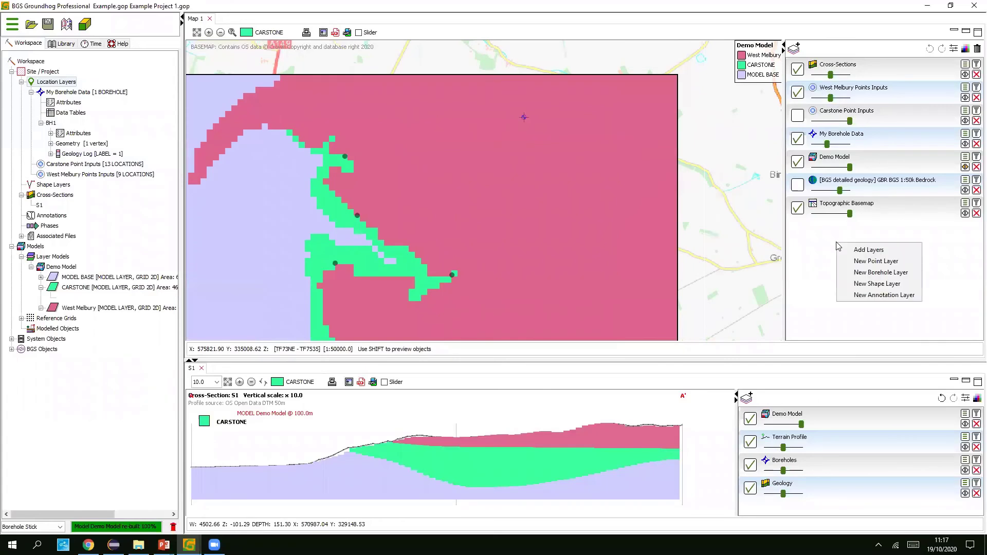
pyautogui.click(886, 264)
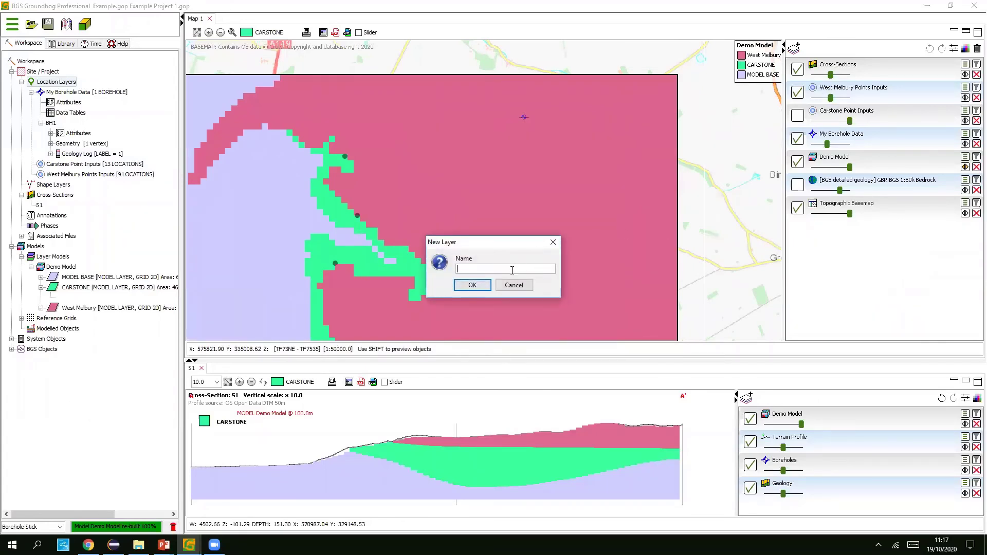
pyautogui.write('TILL MAP')
pyautogui.click(472, 287)
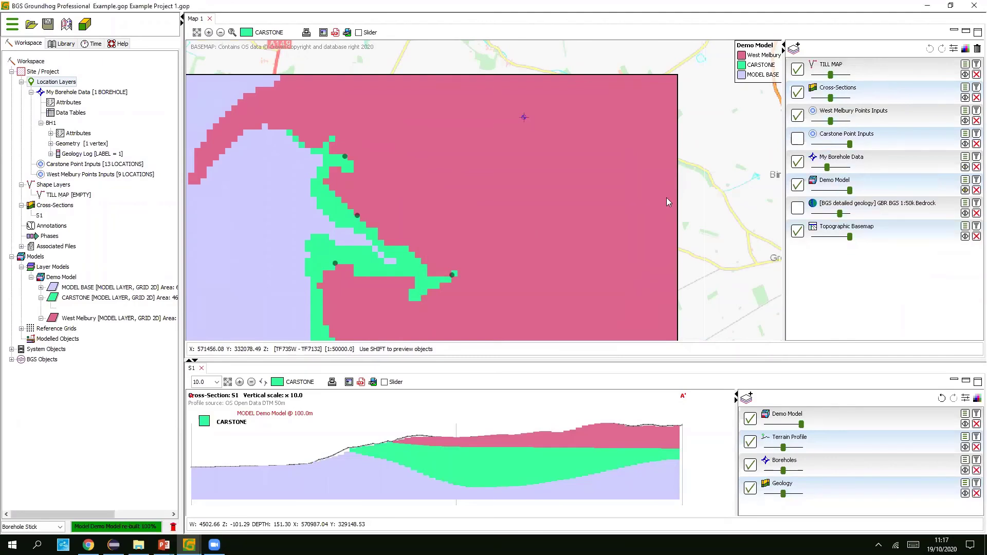
# - Trace a closed freehand outline on TILL MAP over the model's north-east
pyautogui.doubleClick(884, 76)
pyautogui.click(569, 127)
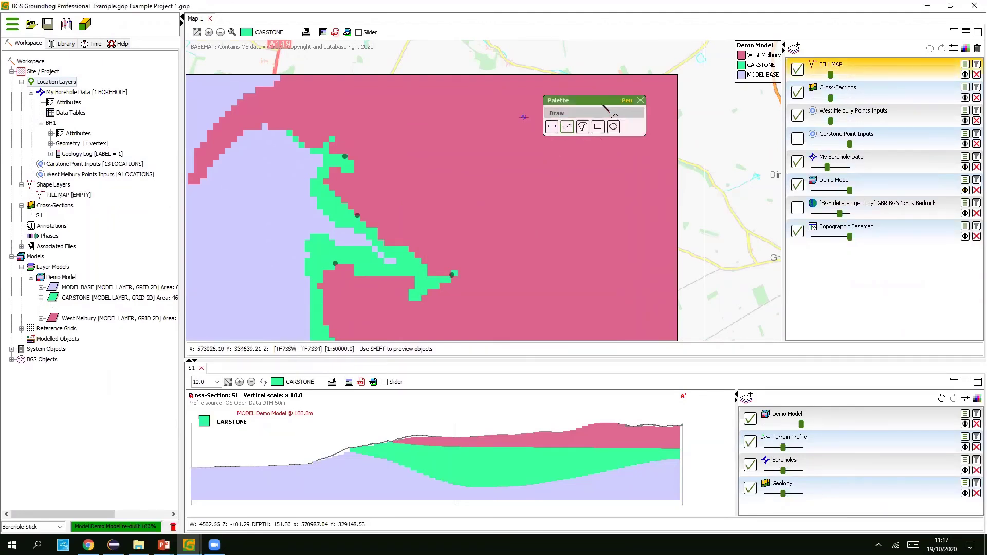
pyautogui.moveTo(594, 102)
pyautogui.mouseDown()
pyautogui.moveTo(525, 72)
pyautogui.moveTo(311, 63)
pyautogui.mouseUp()
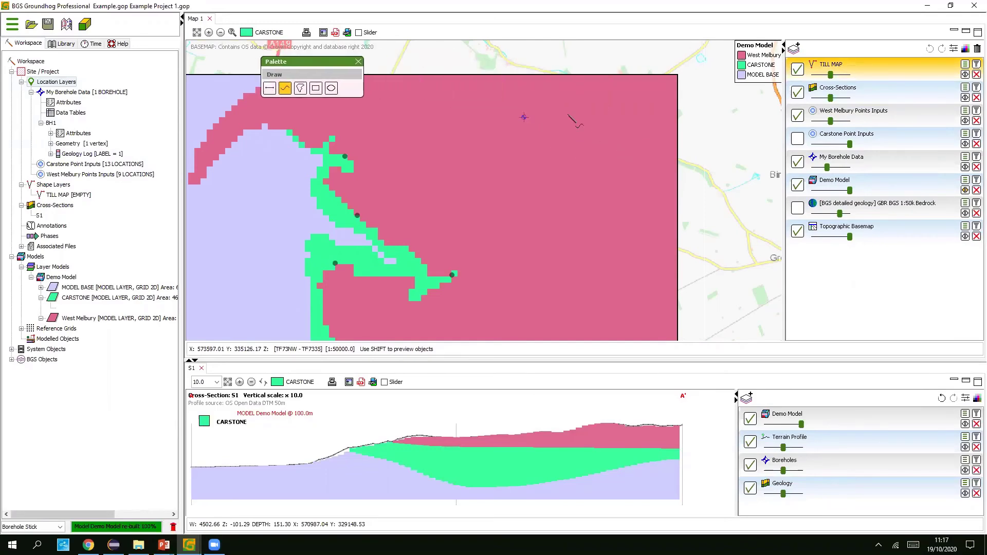
pyautogui.moveTo(566, 105)
pyautogui.mouseDown()
pyautogui.moveTo(502, 102)
pyautogui.moveTo(446, 149)
pyautogui.mouseUp()
pyautogui.moveTo(486, 237)
pyautogui.mouseDown()
pyautogui.moveTo(567, 254)
pyautogui.moveTo(652, 208)
pyautogui.mouseUp()
pyautogui.moveTo(640, 122)
pyautogui.mouseDown()
pyautogui.moveTo(609, 98)
pyautogui.moveTo(567, 105)
pyautogui.mouseUp()
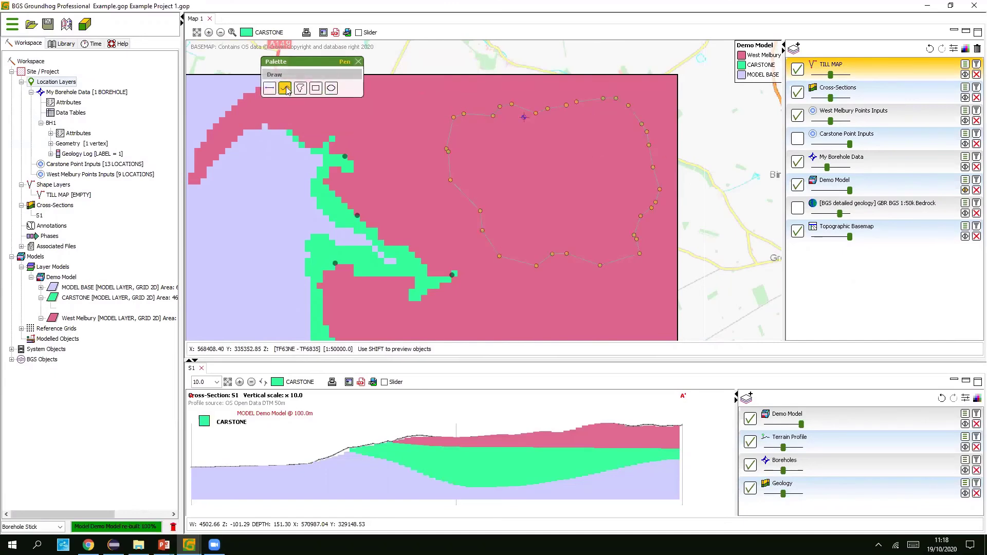
# - Convert the outline to a polygon and give TILL MAP a line weight of 4
pyautogui.rightClick(558, 112)
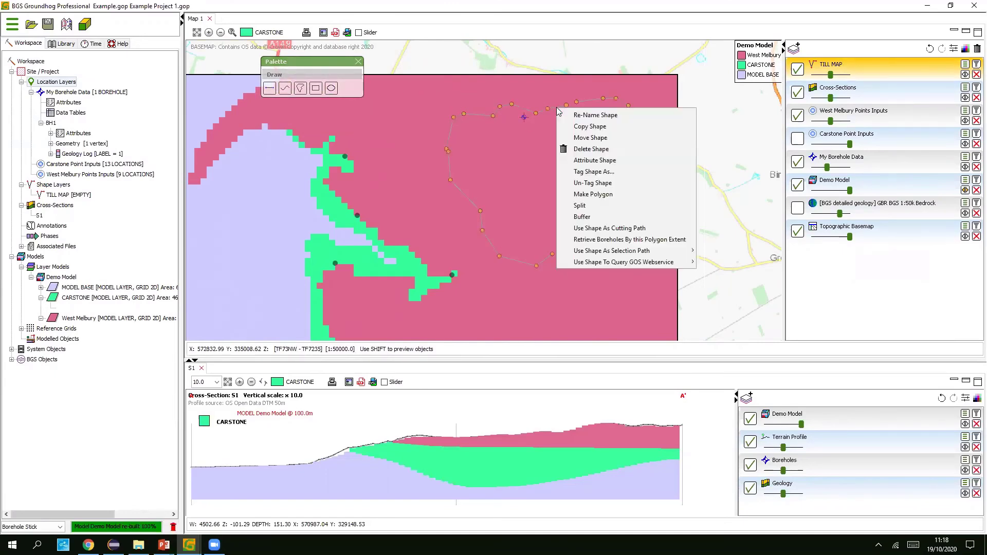
pyautogui.click(601, 194)
pyautogui.click(964, 75)
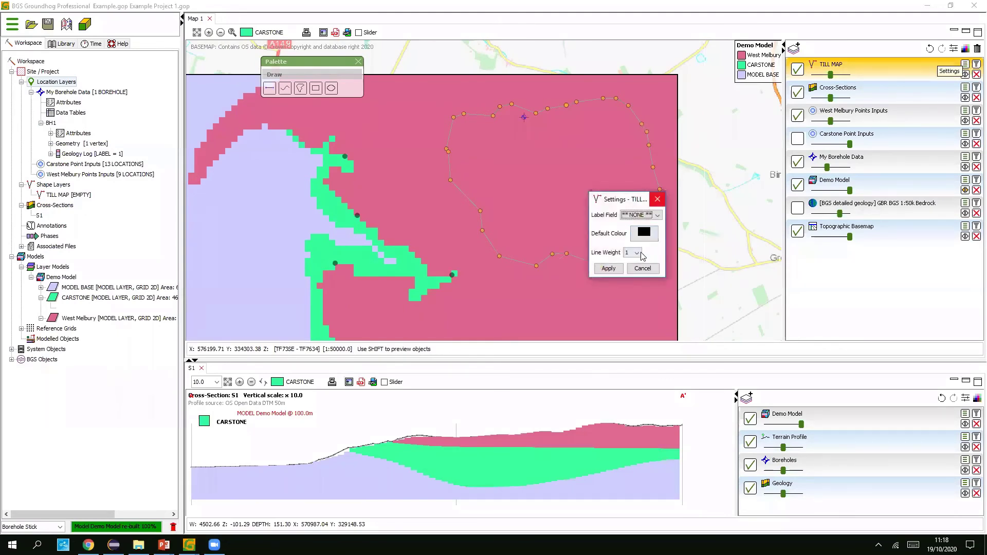
pyautogui.click(641, 253)
pyautogui.click(629, 288)
pyautogui.click(608, 268)
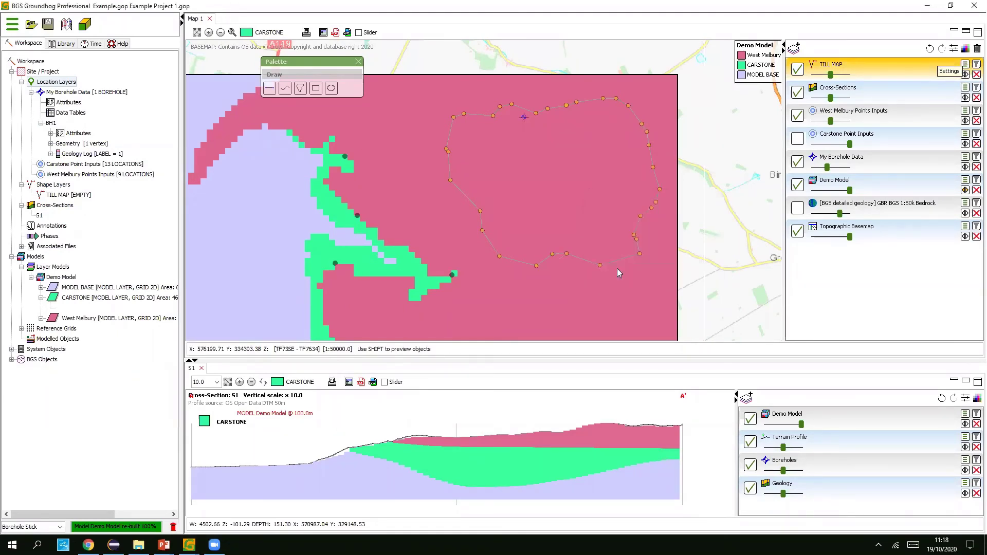
pyautogui.click(870, 64)
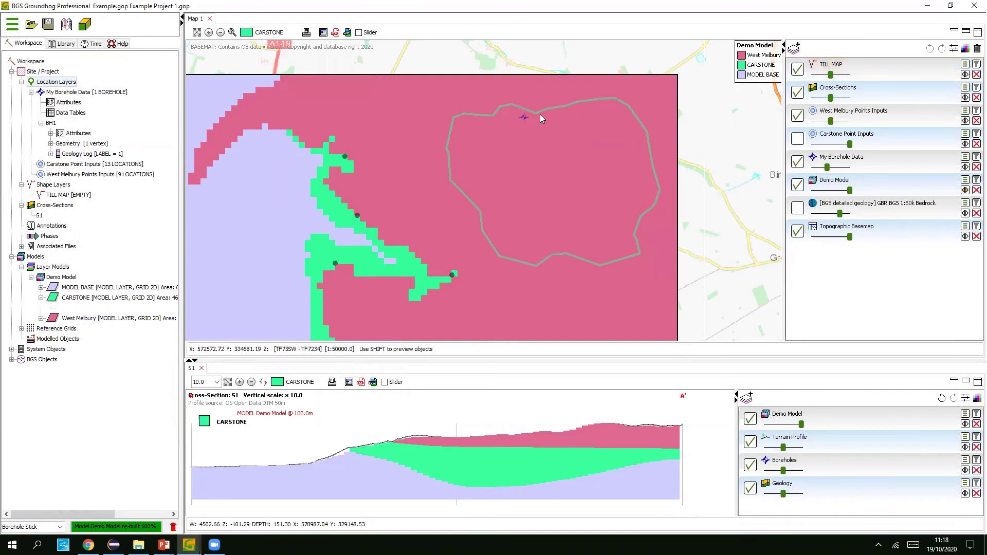
# - Open the Demo Model's settings to start adding a new model layer
pyautogui.click(266, 33)
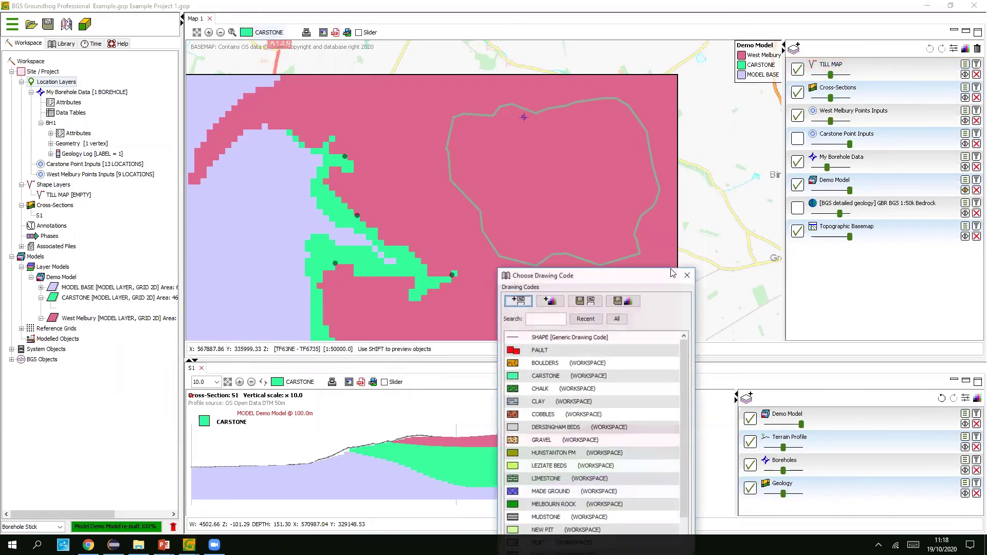
pyautogui.click(687, 275)
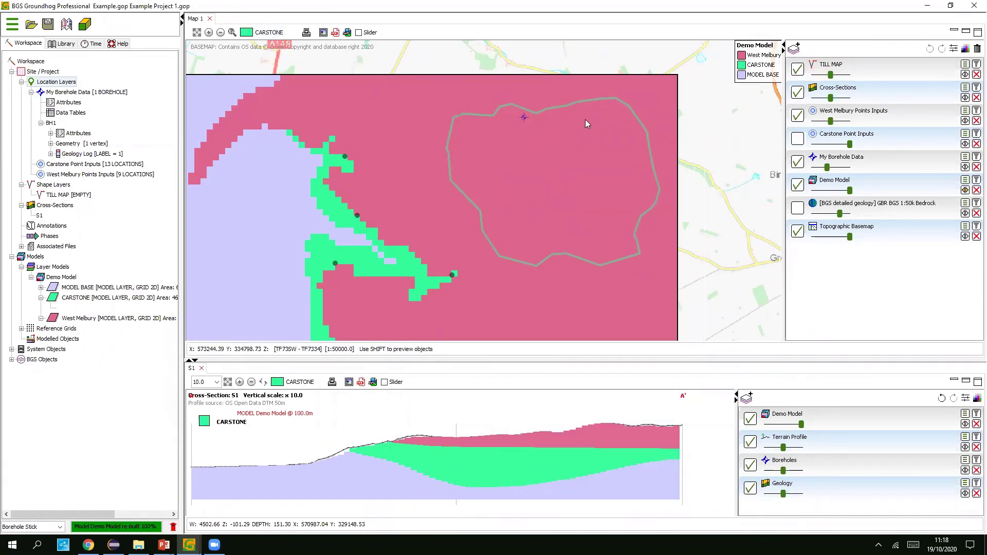
pyautogui.scroll(-1, 584, 124)
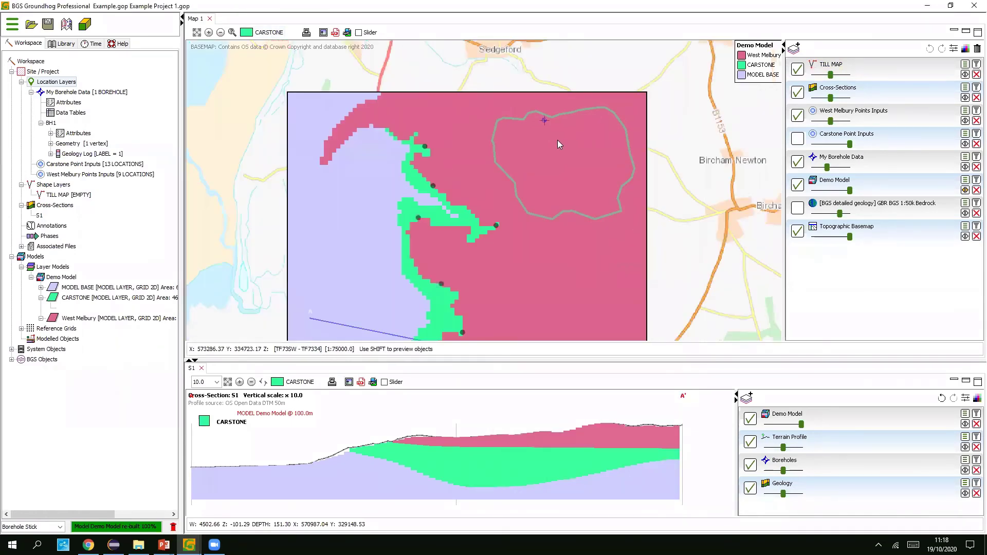
pyautogui.rightClick(66, 277)
pyautogui.click(90, 285)
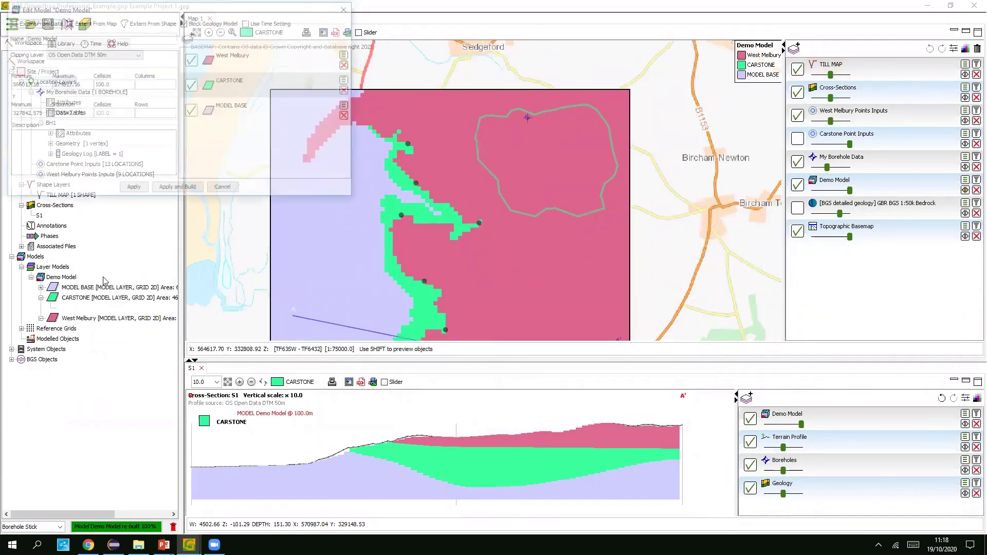
pyautogui.click(189, 39)
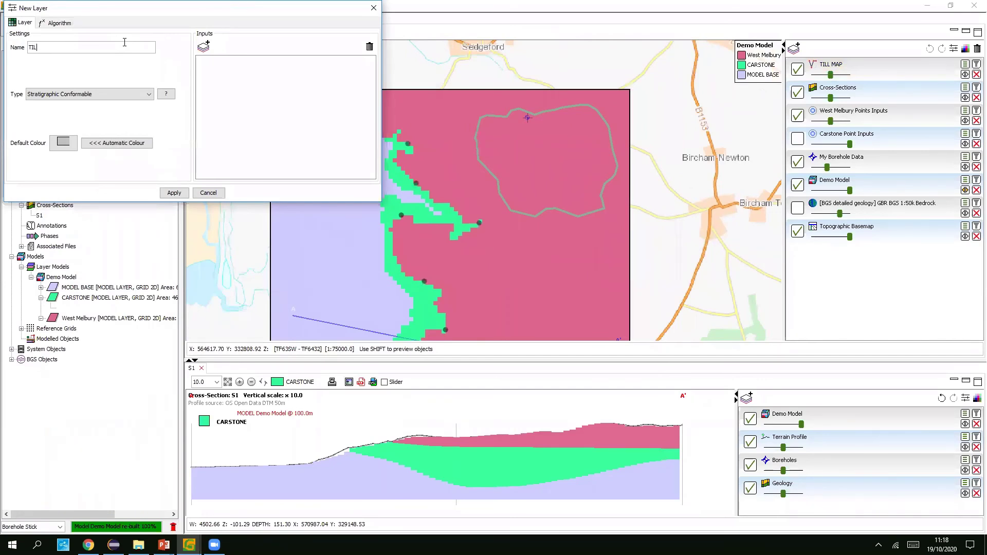
# - Name the new layer TILL, colour it blue, and add TILL MAP as its input
pyautogui.write('TILL')
pyautogui.click(63, 143)
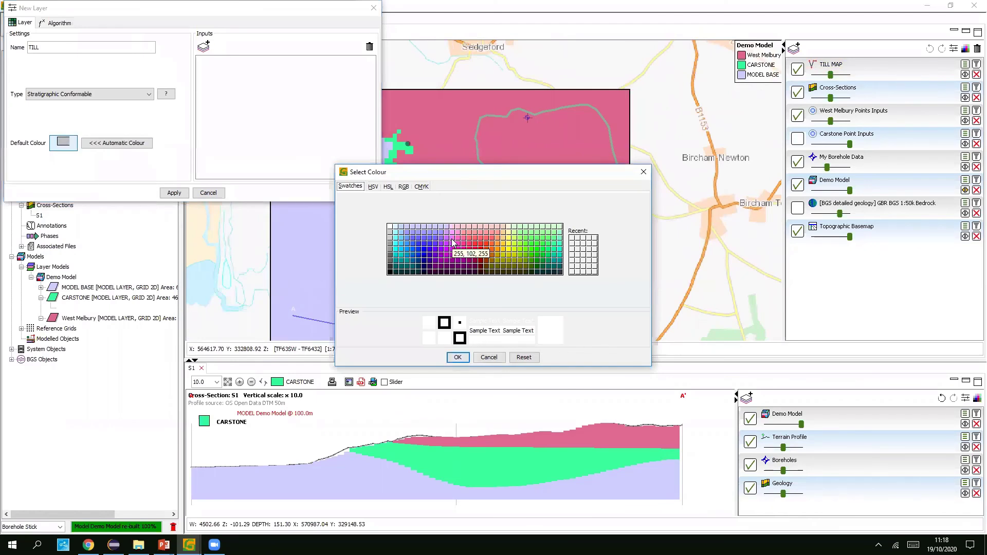
pyautogui.click(457, 357)
pyautogui.click(224, 101)
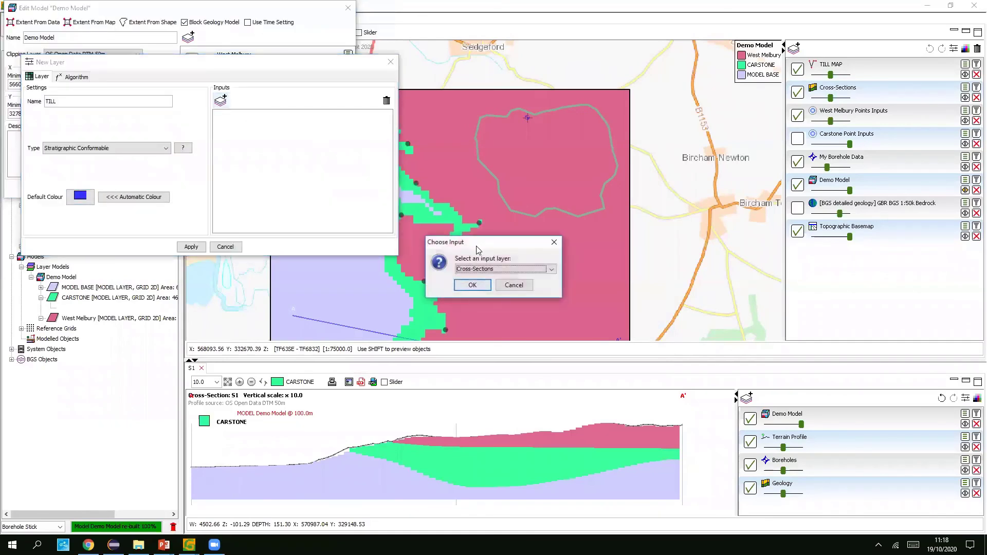
pyautogui.click(484, 269)
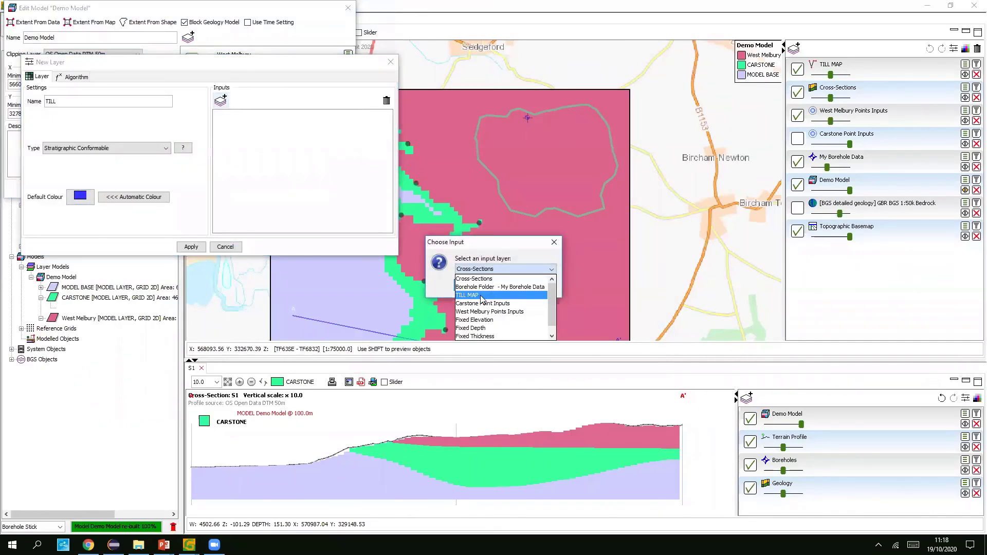
pyautogui.click(482, 297)
pyautogui.click(471, 286)
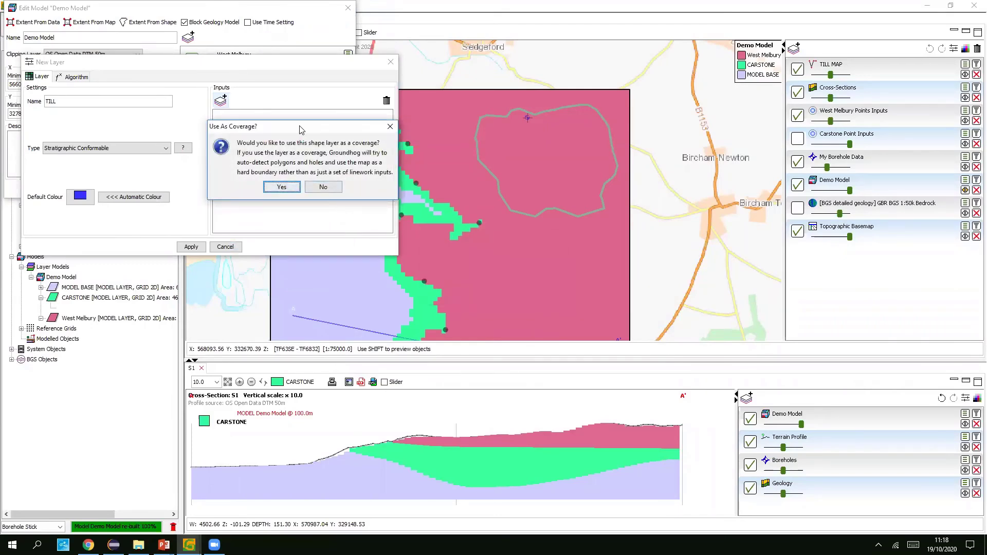
# - Use TILL MAP as a coverage, move TILL to the top, and rebuild the model
pyautogui.moveTo(300, 128); pyautogui.dragTo(314, 127)
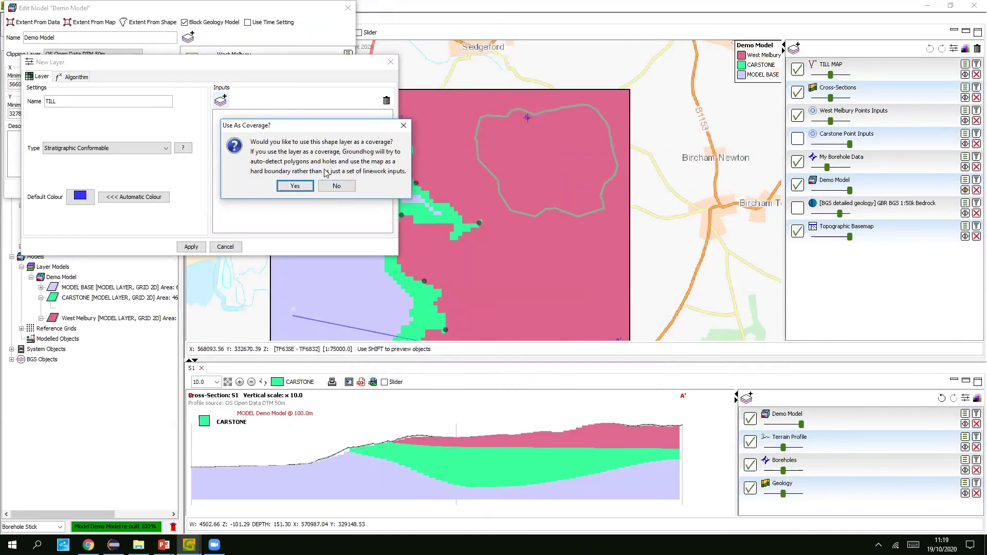
pyautogui.click(294, 186)
pyautogui.click(306, 130)
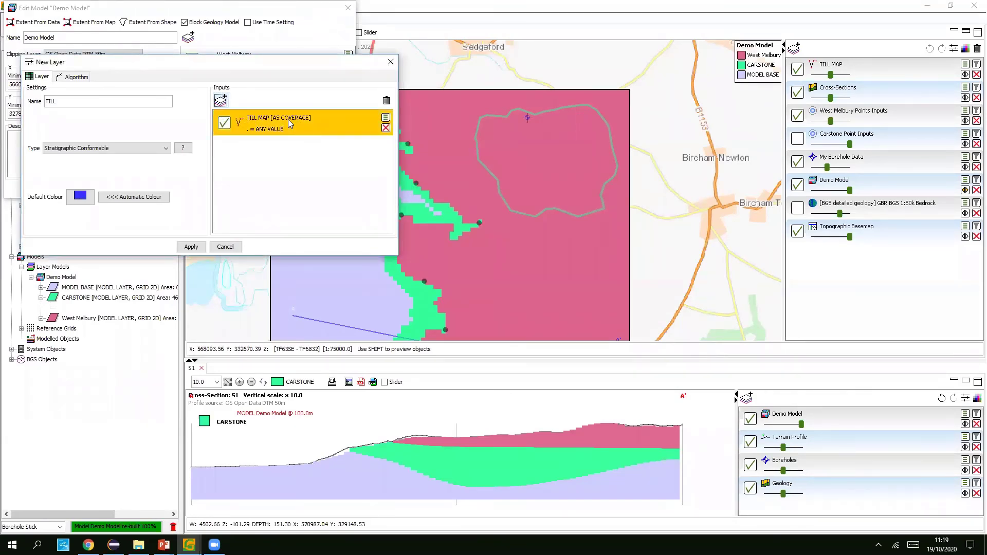
pyautogui.click(192, 249)
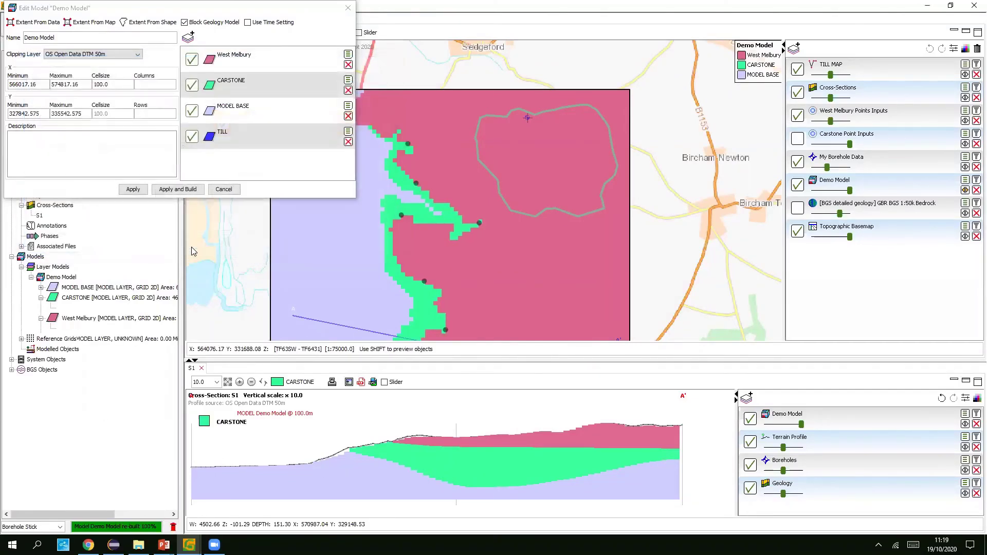
pyautogui.moveTo(284, 139); pyautogui.dragTo(292, 62)
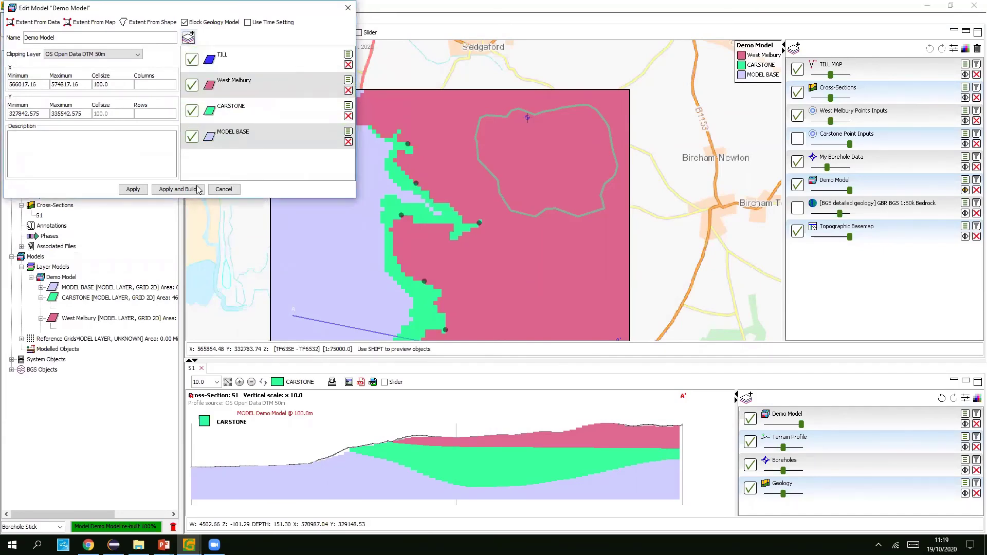
pyautogui.click(170, 189)
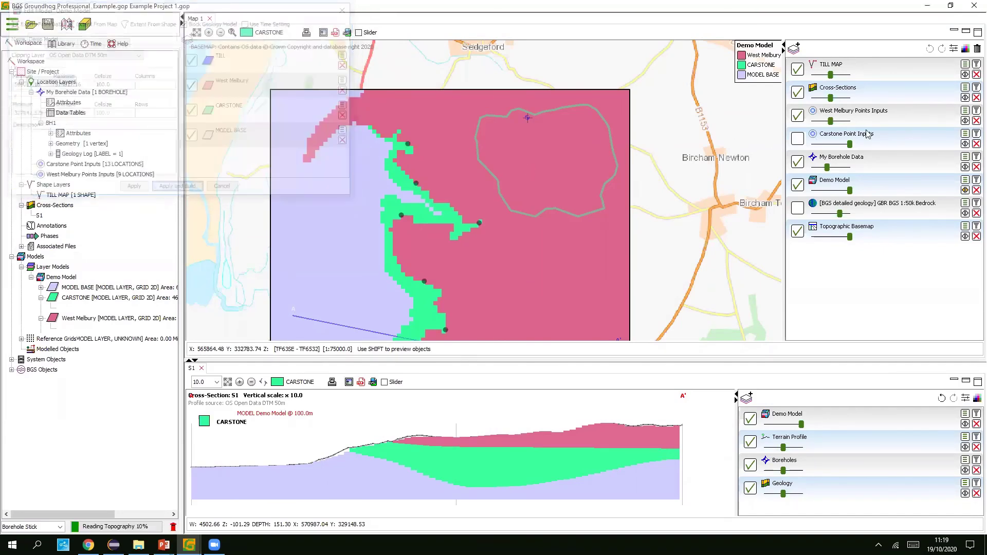
pyautogui.click(965, 180)
# - Display the TILL layer so the blue TILL area appears on the map
pyautogui.click(449, 76)
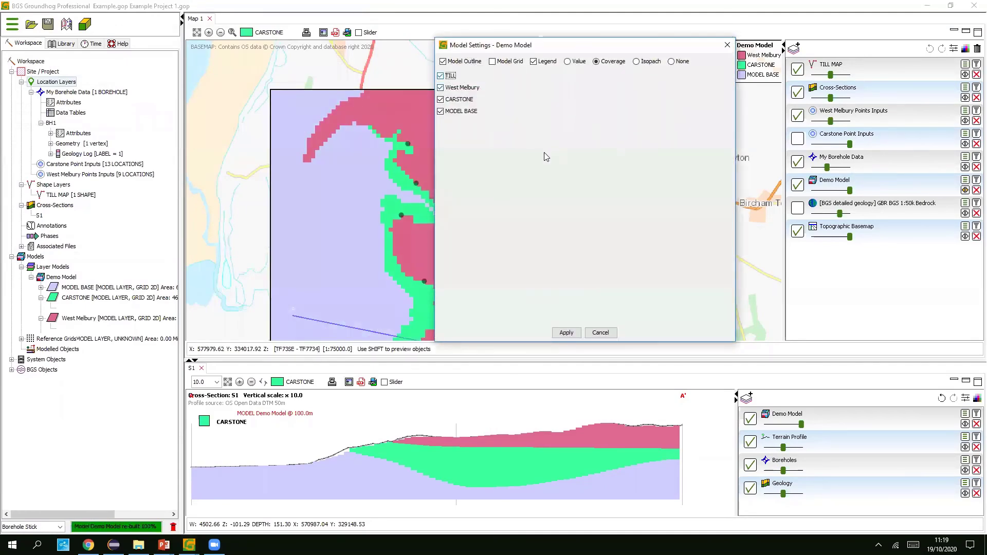
pyautogui.click(572, 331)
pyautogui.moveTo(557, 154); pyautogui.dragTo(538, 156)
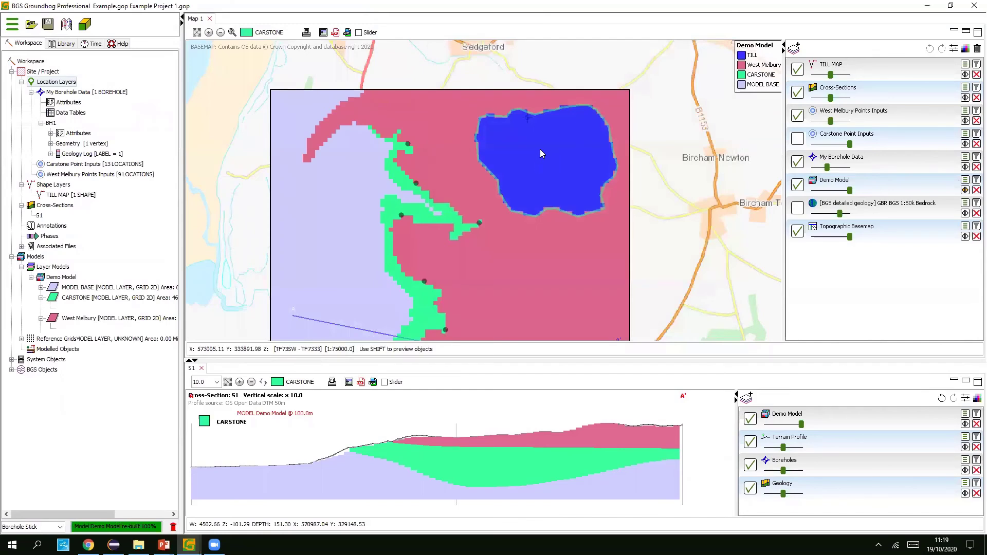
pyautogui.scroll(1, 540, 141)
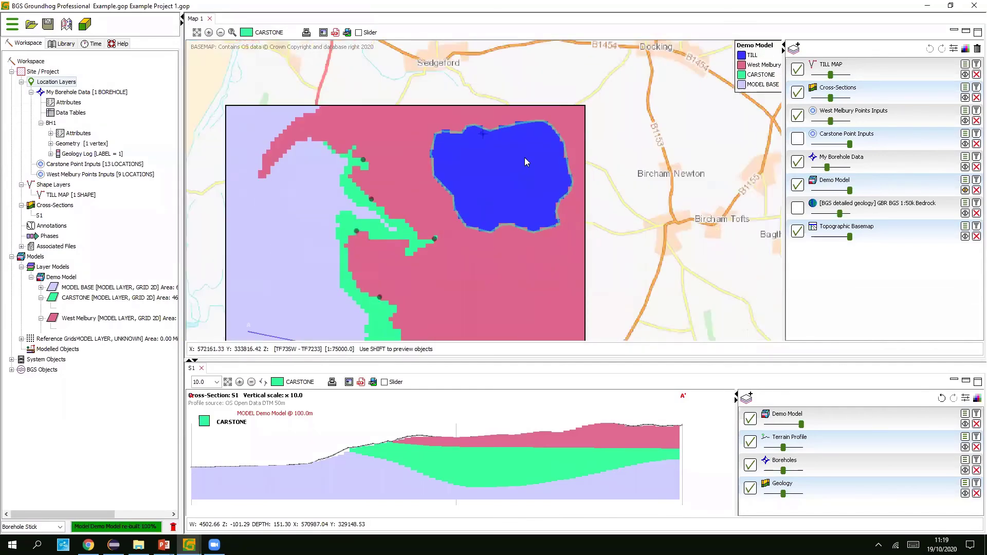
pyautogui.scroll(-1, 524, 157)
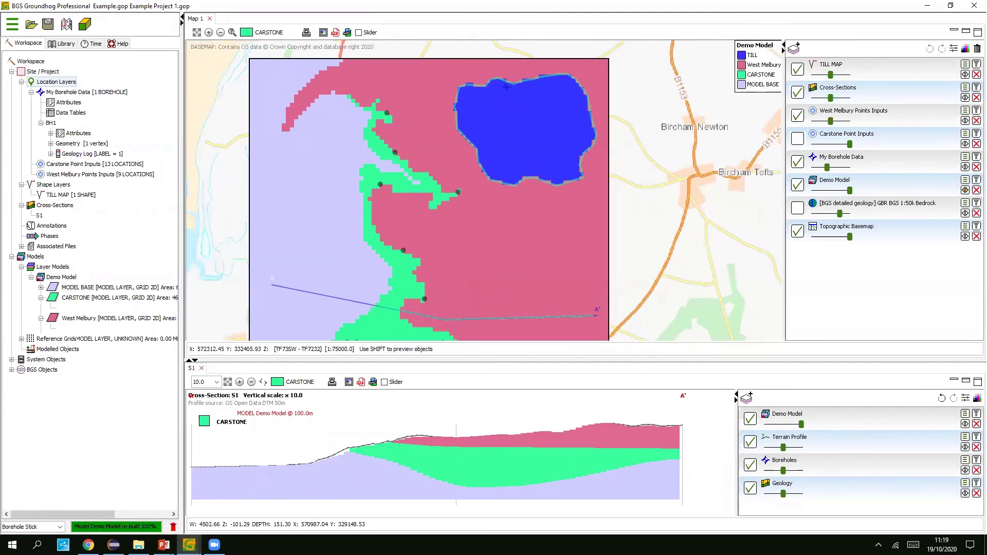
# - Orbit the rebuilt model with its blue TILL cap in Groundhog 3D, then return to the map
pyautogui.moveTo(189, 544)
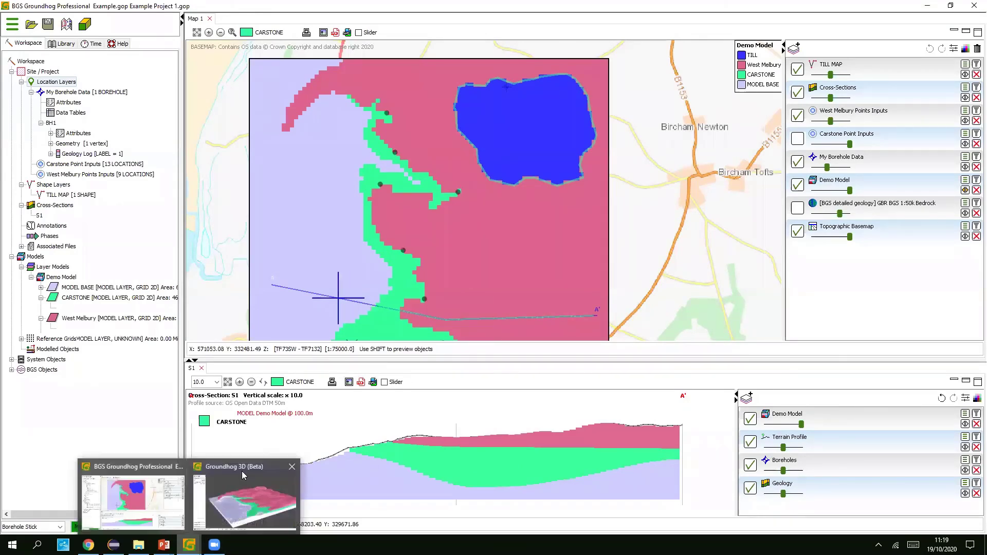
pyautogui.click(242, 471)
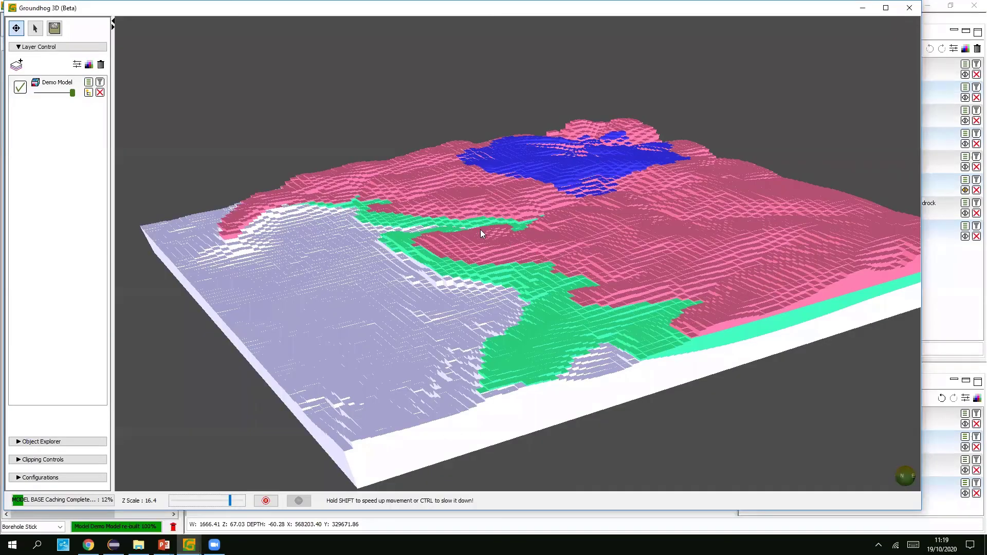
pyautogui.moveTo(459, 218); pyautogui.dragTo(767, 315)
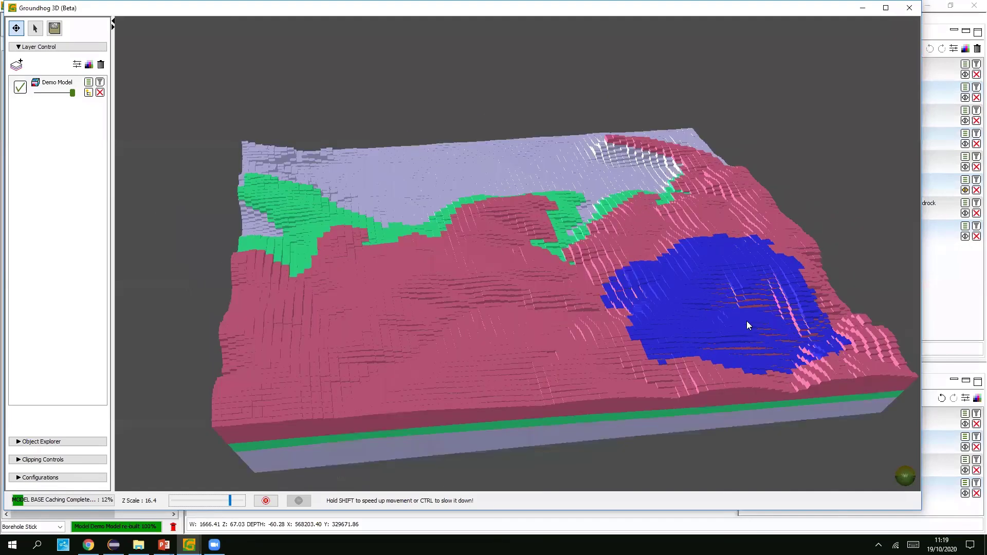
pyautogui.moveTo(745, 324); pyautogui.dragTo(867, 326)
pyautogui.moveTo(510, 114); pyautogui.dragTo(523, 86)
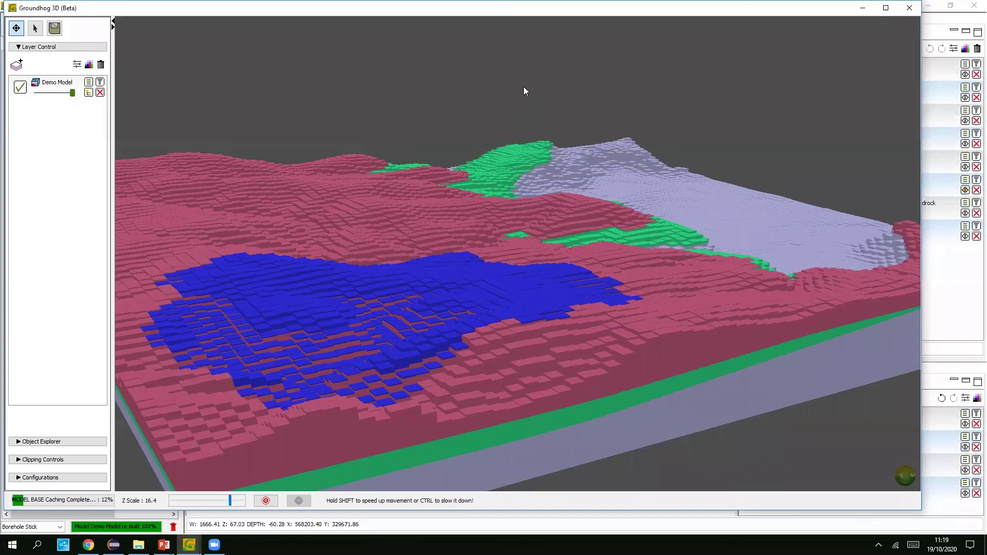
pyautogui.moveTo(865, 34); pyautogui.dragTo(943, 285)
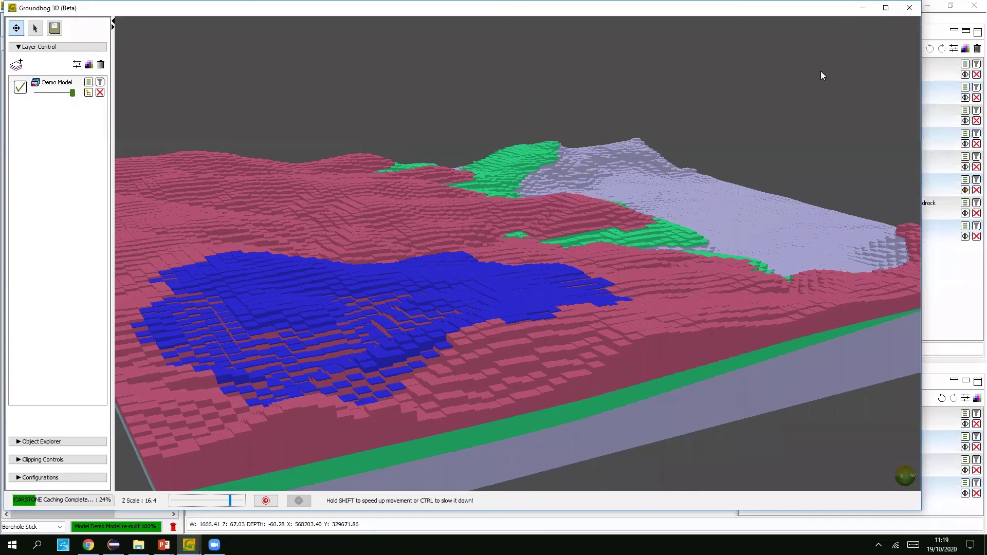
pyautogui.moveTo(877, 95); pyautogui.dragTo(401, 93)
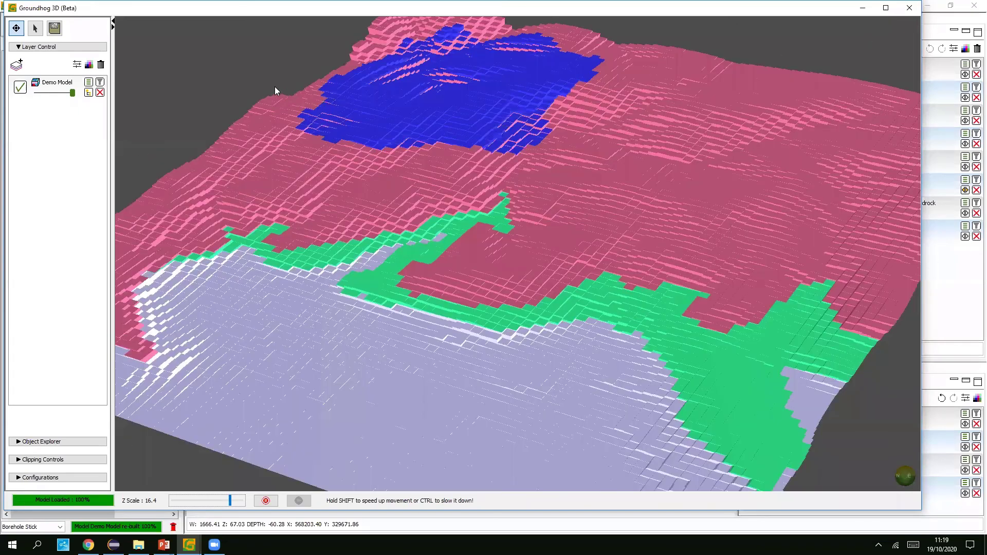
pyautogui.hotkey('alt', 'Tab')
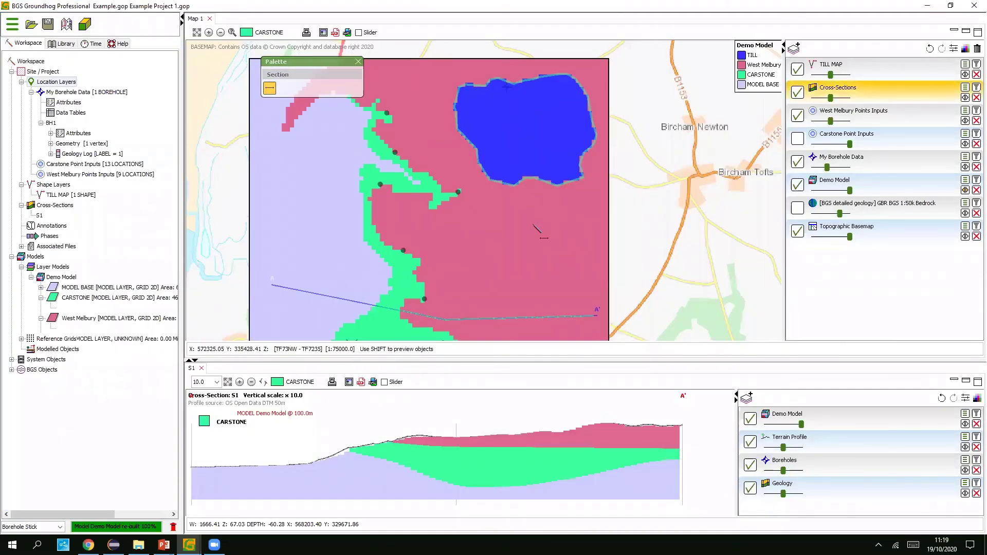
# - Finish the new section line across the TILL area and name it S2
pyautogui.doubleClick(560, 231)
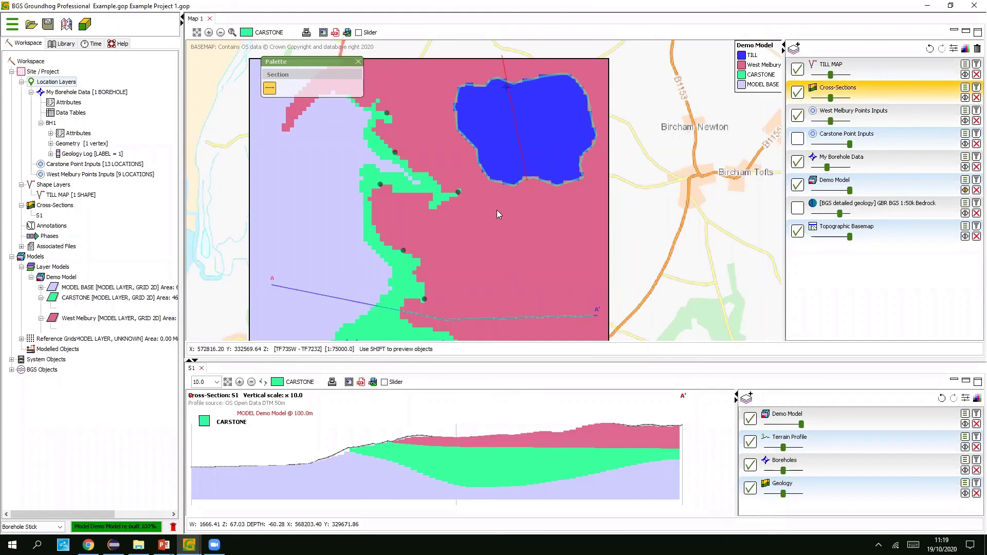
pyautogui.write('S2')
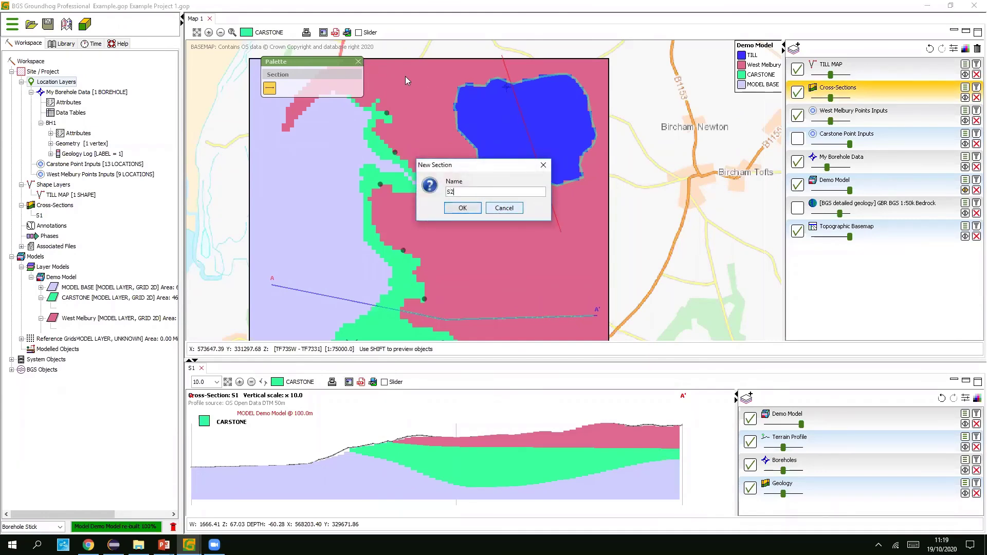
pyautogui.press('Return')
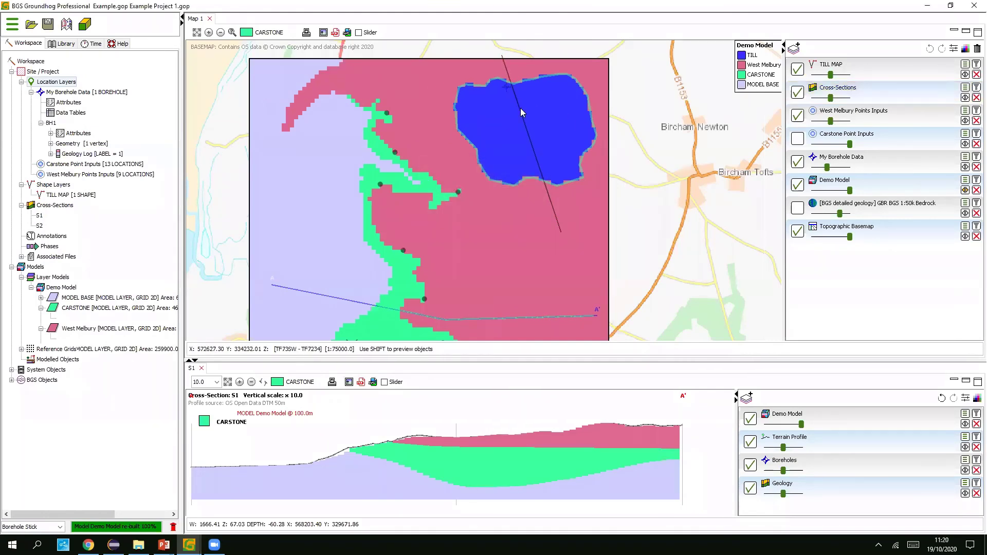
# - Open the S2 cross-section in an enlarged panel with Demo Model at vertical scale x 10.0
pyautogui.rightClick(520, 109)
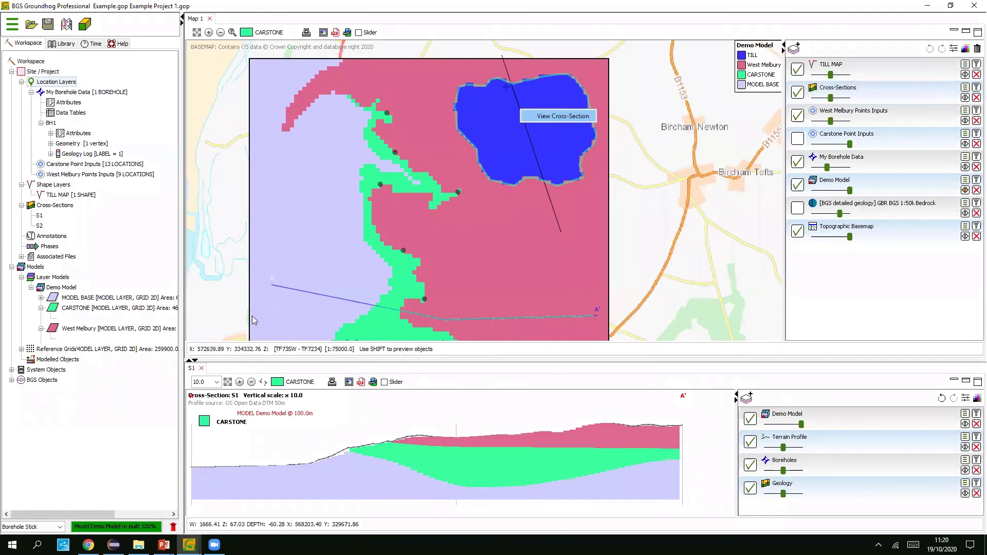
pyautogui.click(549, 116)
pyautogui.moveTo(374, 360); pyautogui.dragTo(374, 284)
pyautogui.moveTo(460, 342); pyautogui.dragTo(519, 343)
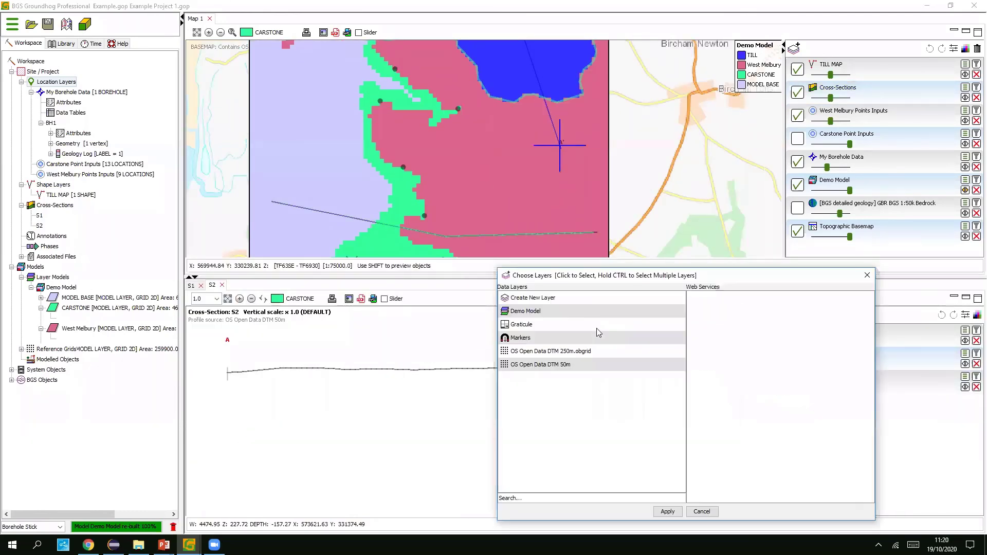
pyautogui.click(591, 310)
pyautogui.click(667, 511)
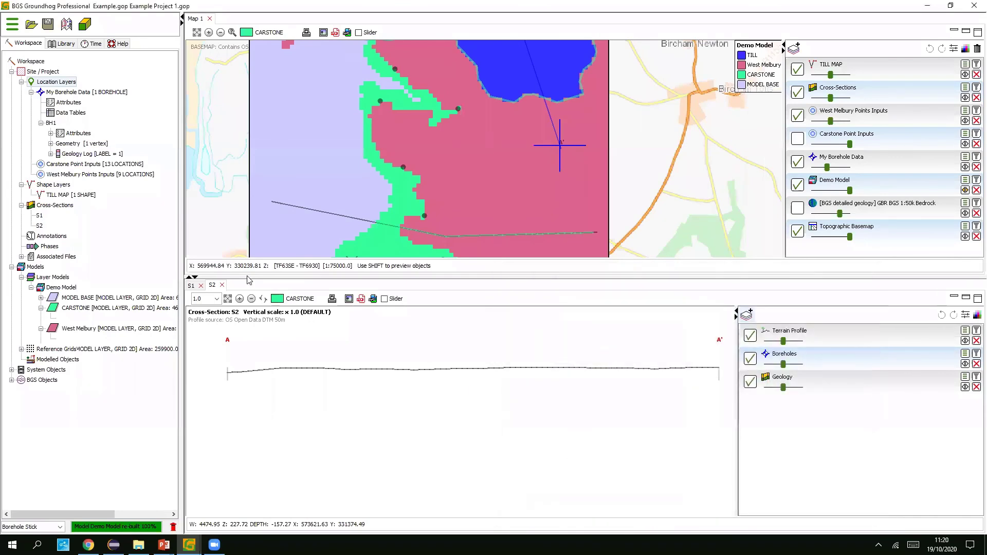
pyautogui.click(217, 299)
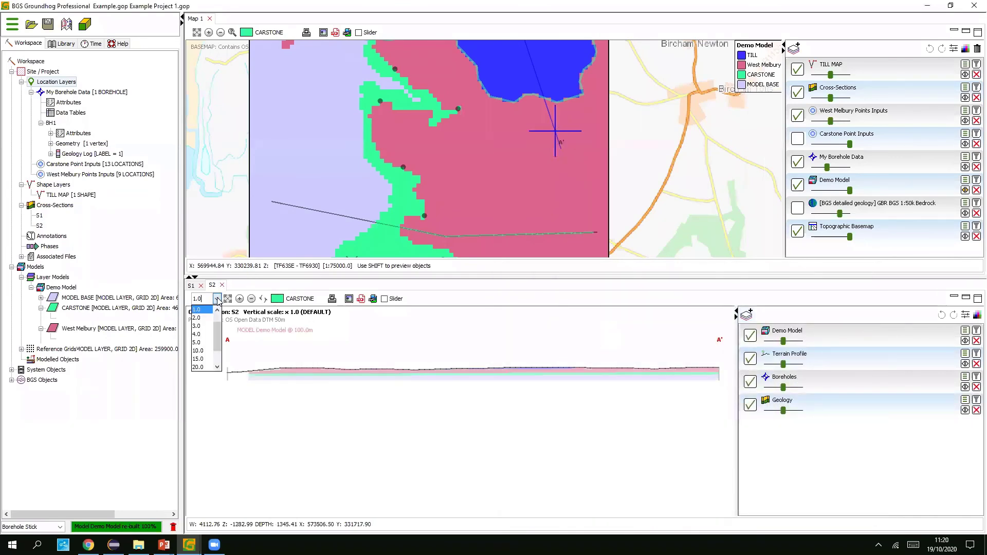
pyautogui.click(199, 351)
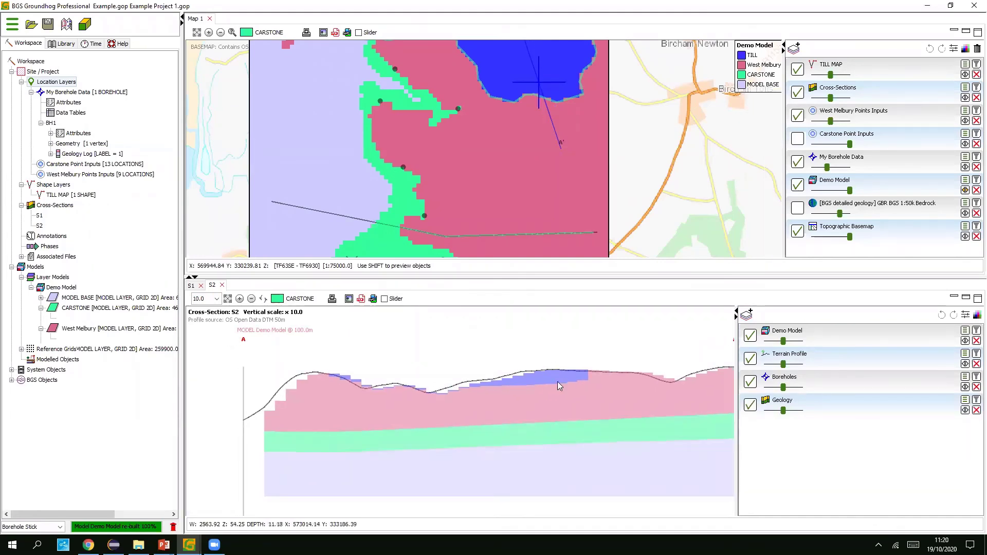
pyautogui.press('space')
pyautogui.press('space')
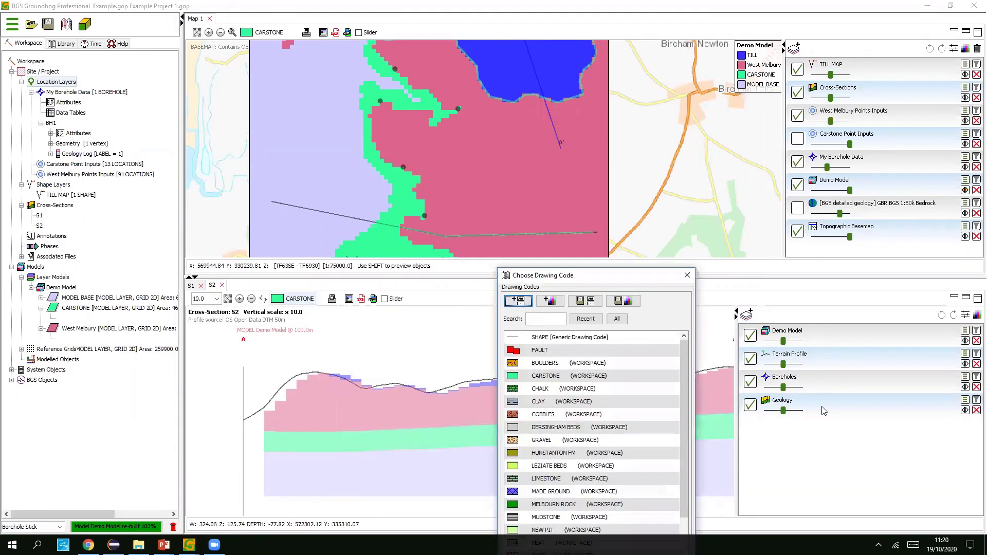
# - Draw a CLAY line along the base of the TILL in section S2
pyautogui.press('Return')
pyautogui.click(824, 406)
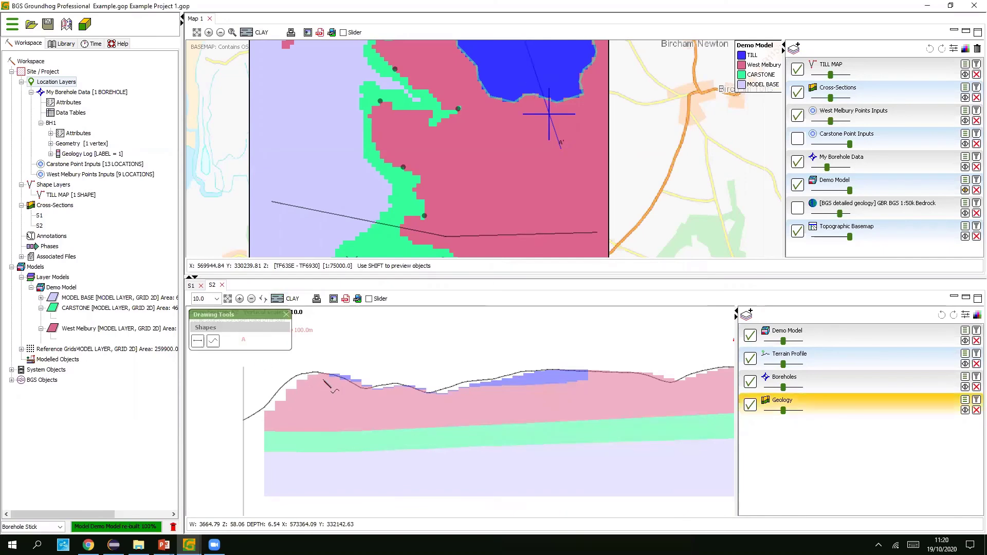
pyautogui.click(212, 340)
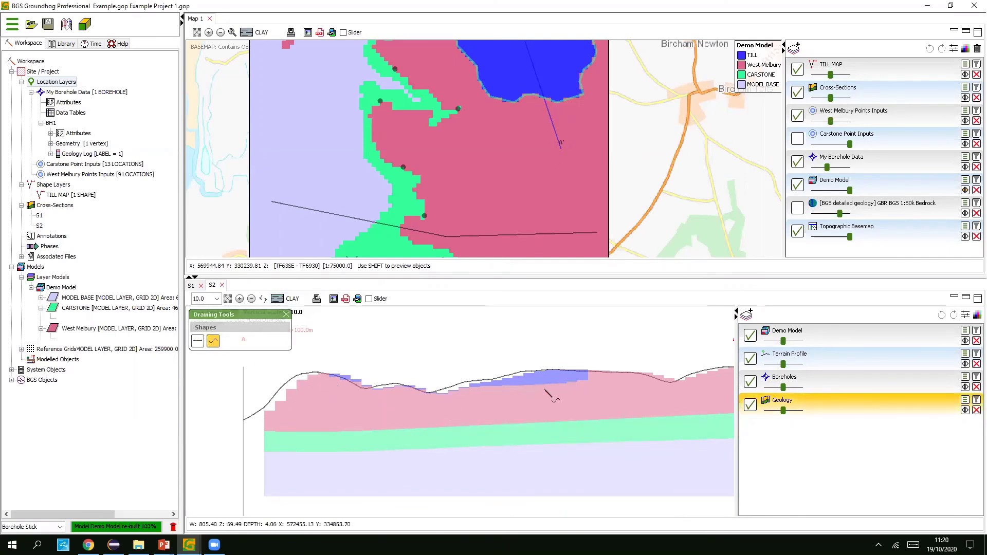
pyautogui.click(331, 382)
pyautogui.moveTo(332, 381); pyautogui.dragTo(577, 378)
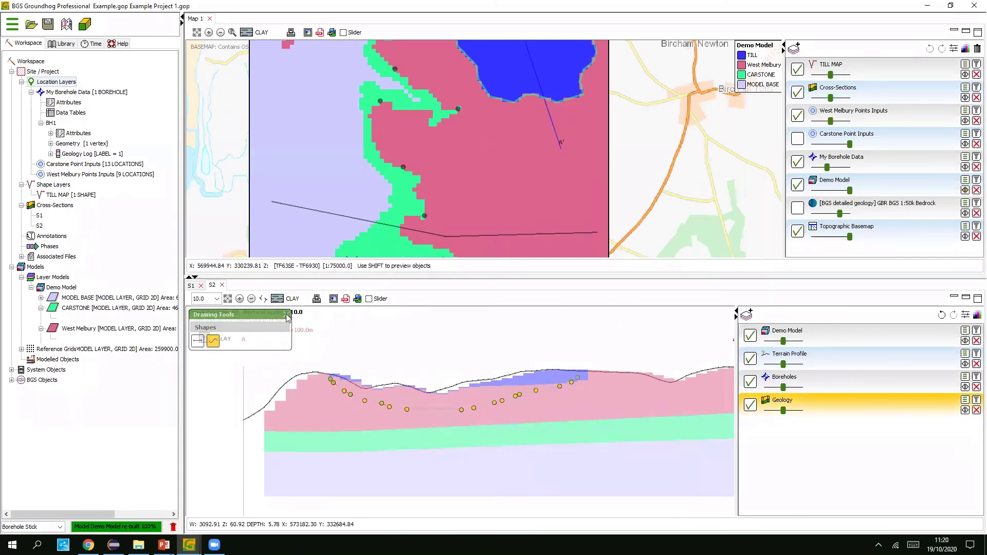
# - Add a Cross-Sections input with unit CLAY to the Demo Model's TILL layer
pyautogui.rightClick(93, 288)
pyautogui.press('Return')
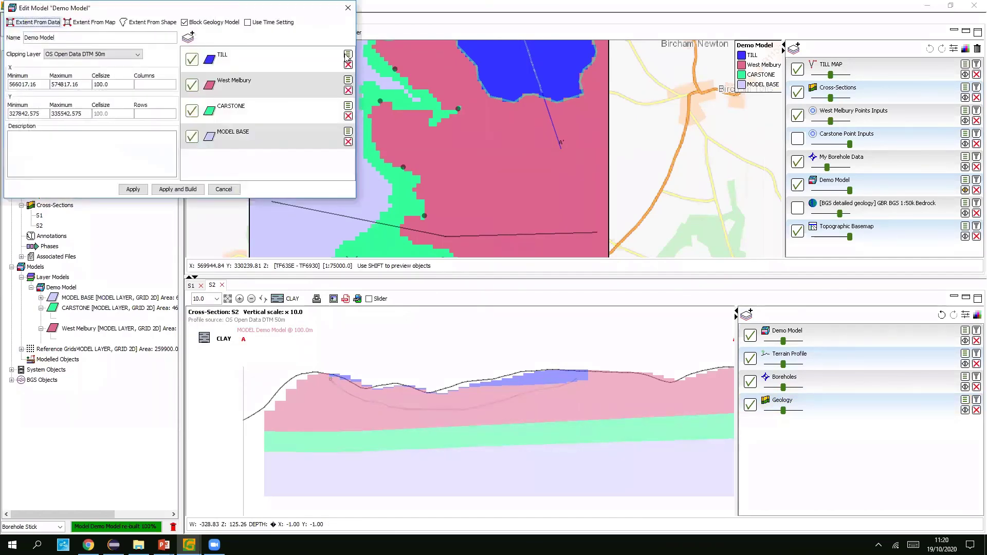
pyautogui.click(348, 55)
pyautogui.click(203, 45)
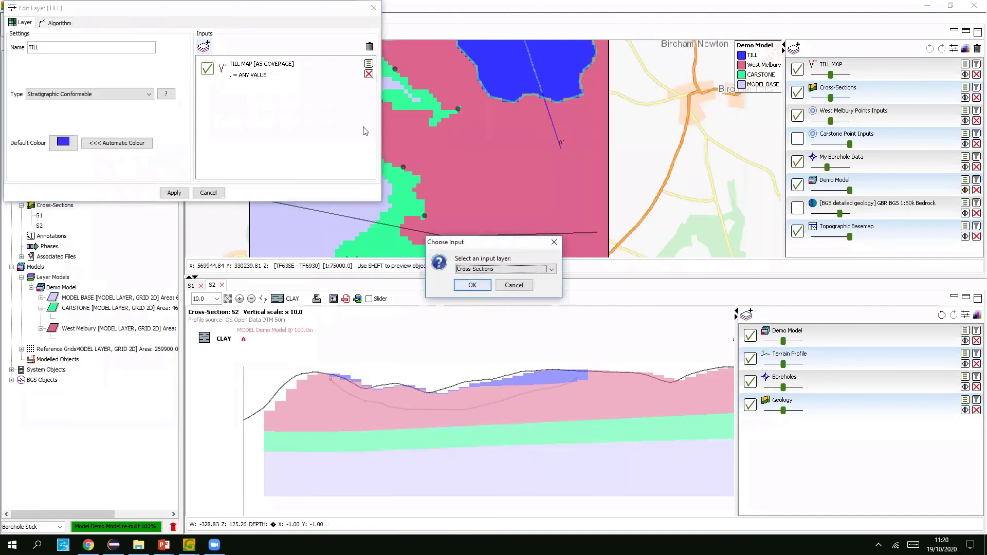
pyautogui.click(471, 285)
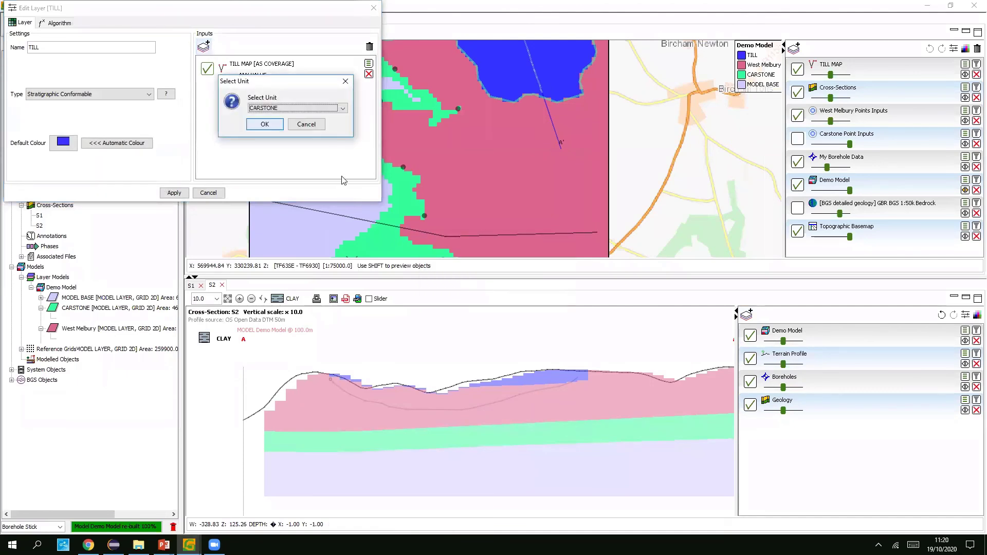
pyautogui.click(314, 108)
pyautogui.click(266, 127)
pyautogui.click(265, 124)
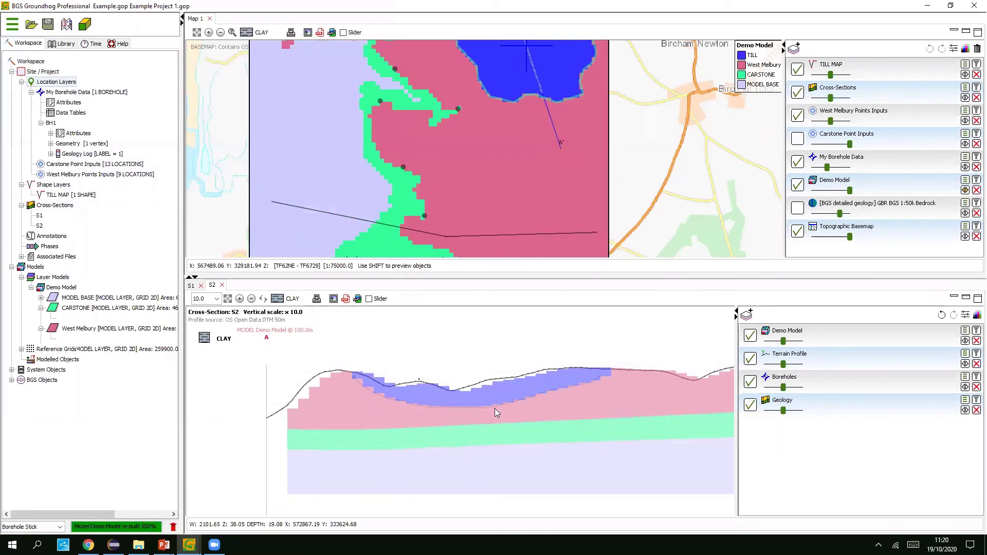
# - Return to the main Groundhog window and enlarge the map pane over the section
pyautogui.click(188, 544)
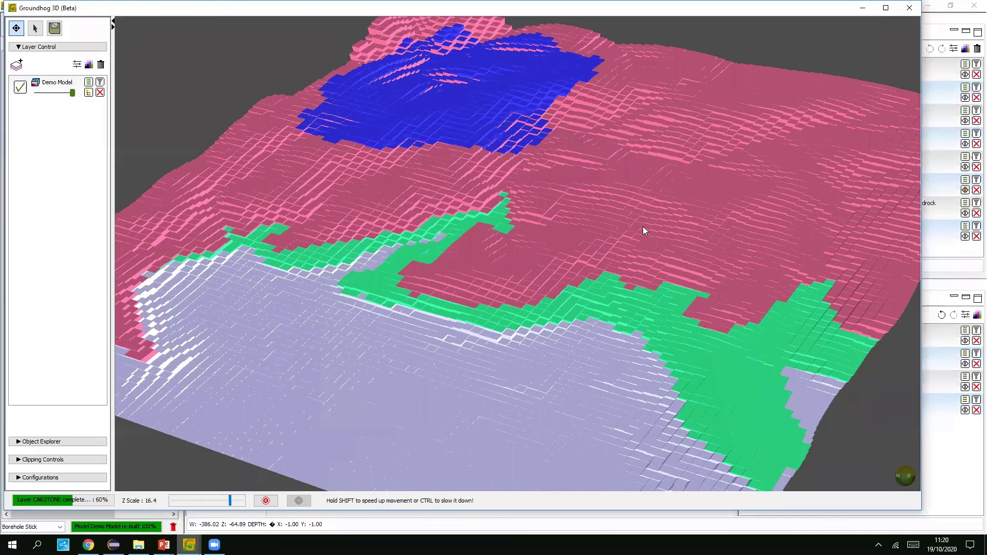
pyautogui.click(909, 8)
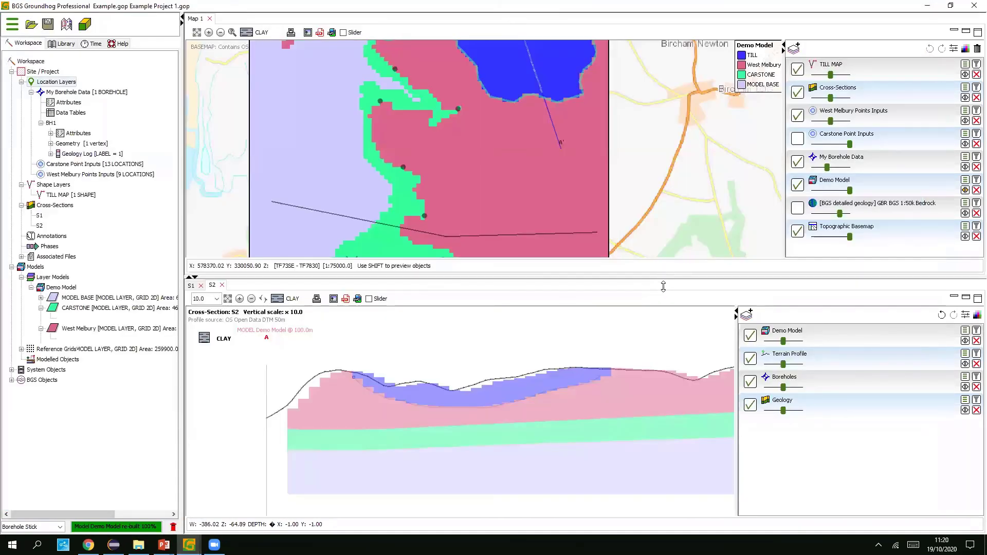
pyautogui.moveTo(661, 276); pyautogui.dragTo(681, 370)
pyautogui.moveTo(680, 409); pyautogui.dragTo(681, 409)
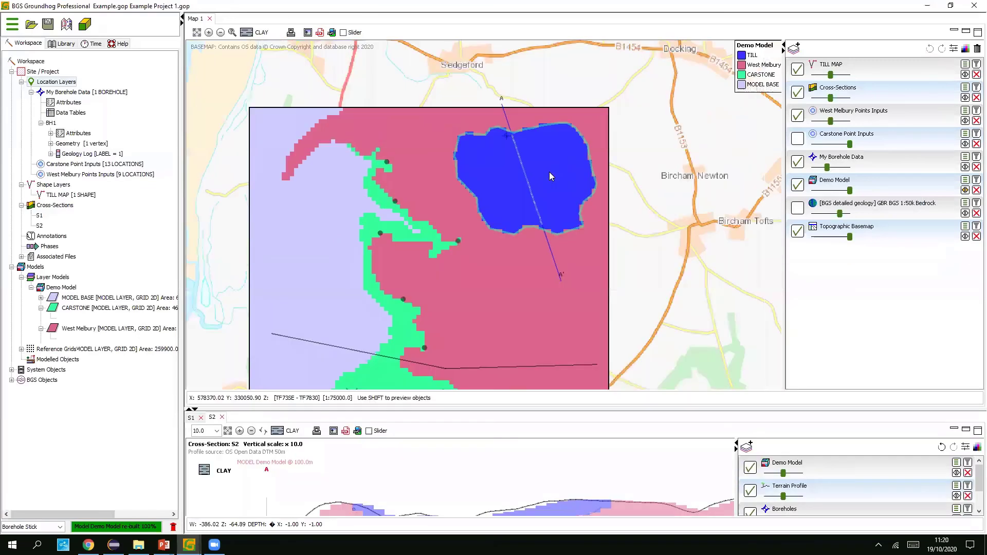
# - Draw an inner loop inside the TILL patch and make it a TILL MAP polygon
pyautogui.scroll(3, 549, 172)
pyautogui.click(905, 68)
pyautogui.click(284, 88)
pyautogui.moveTo(523, 127)
pyautogui.mouseDown()
pyautogui.moveTo(502, 173)
pyautogui.moveTo(550, 257)
pyautogui.moveTo(582, 197)
pyautogui.moveTo(543, 129)
pyautogui.moveTo(526, 128)
pyautogui.mouseUp()
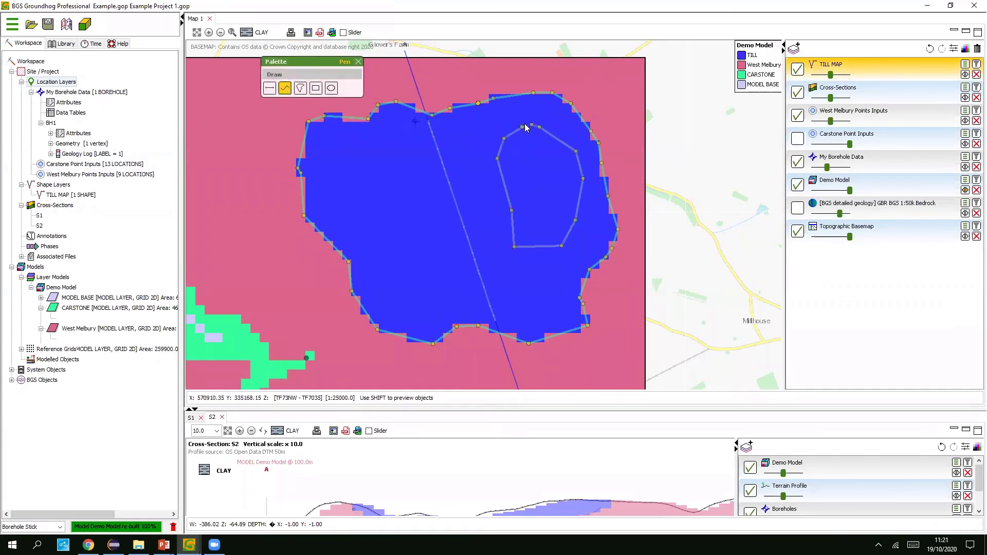
pyautogui.rightClick(521, 135)
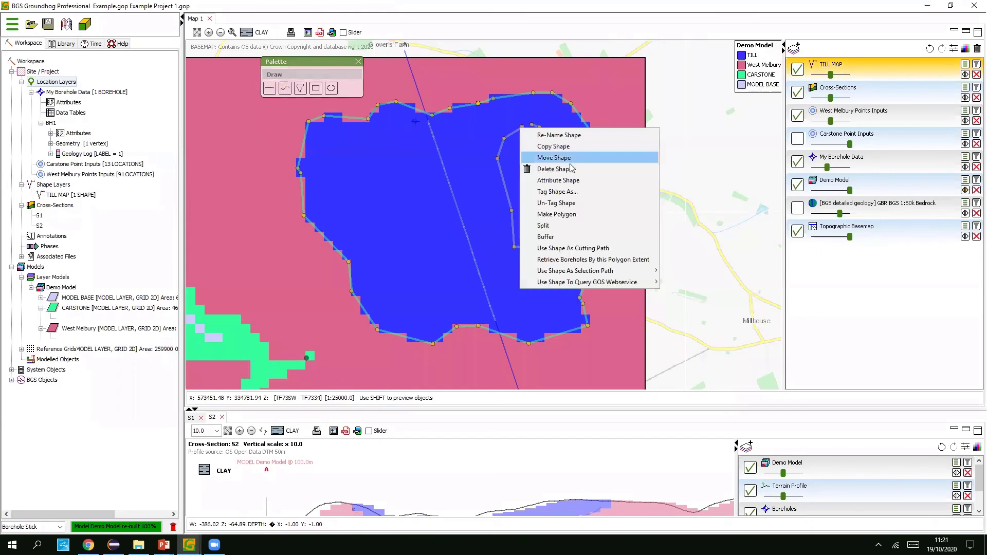
pyautogui.click(566, 215)
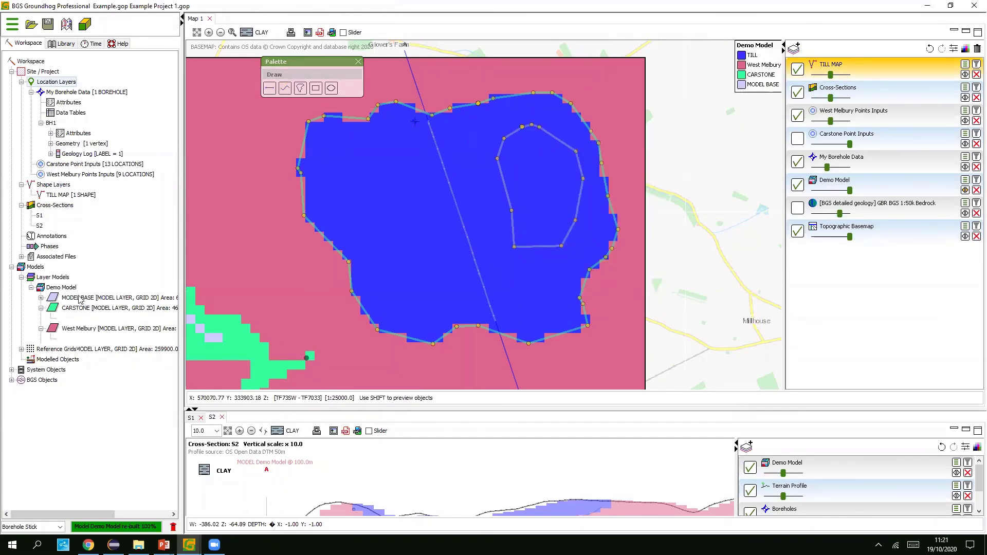
# - Rebuild the Demo Model with the new inner TILL MAP shape
pyautogui.rightClick(65, 291)
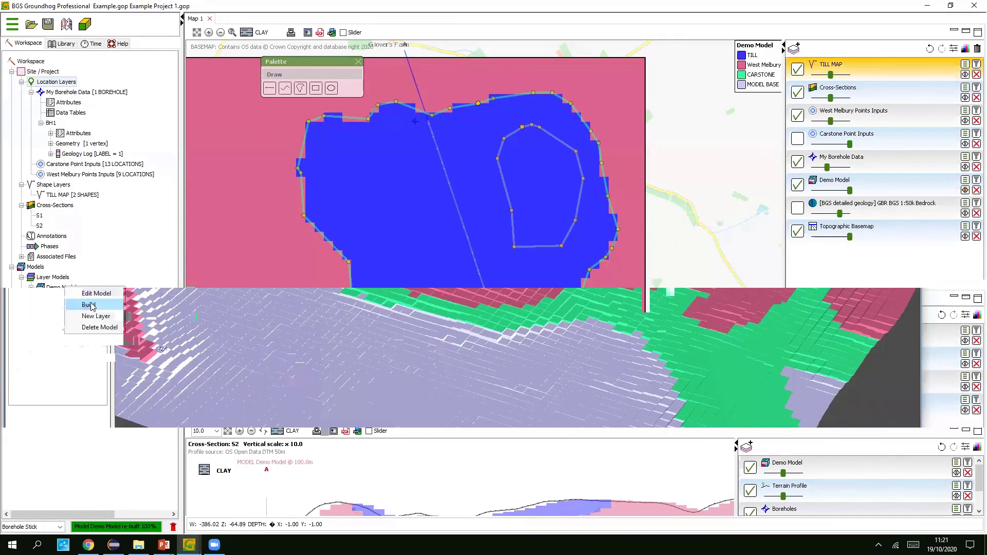
pyautogui.click(93, 305)
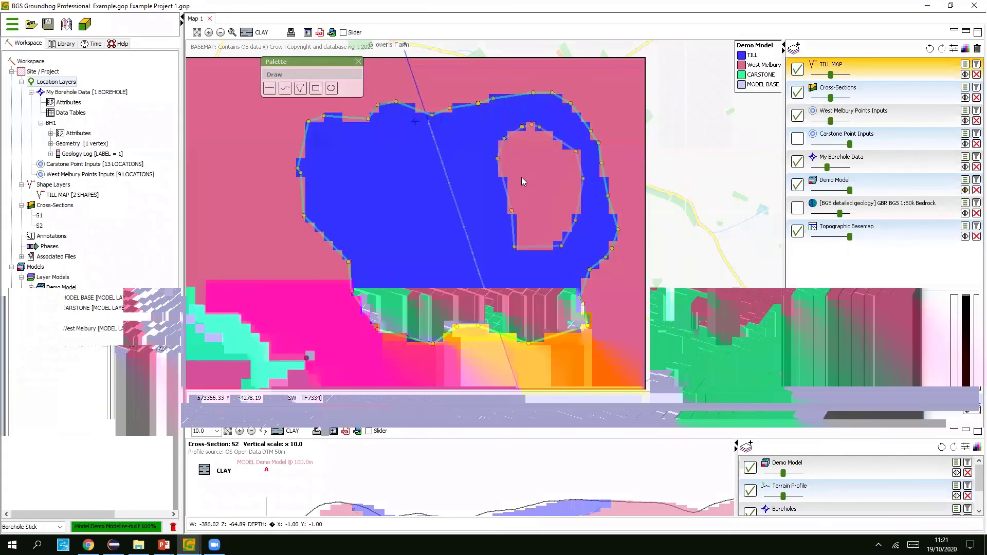
pyautogui.scroll(1, 521, 177)
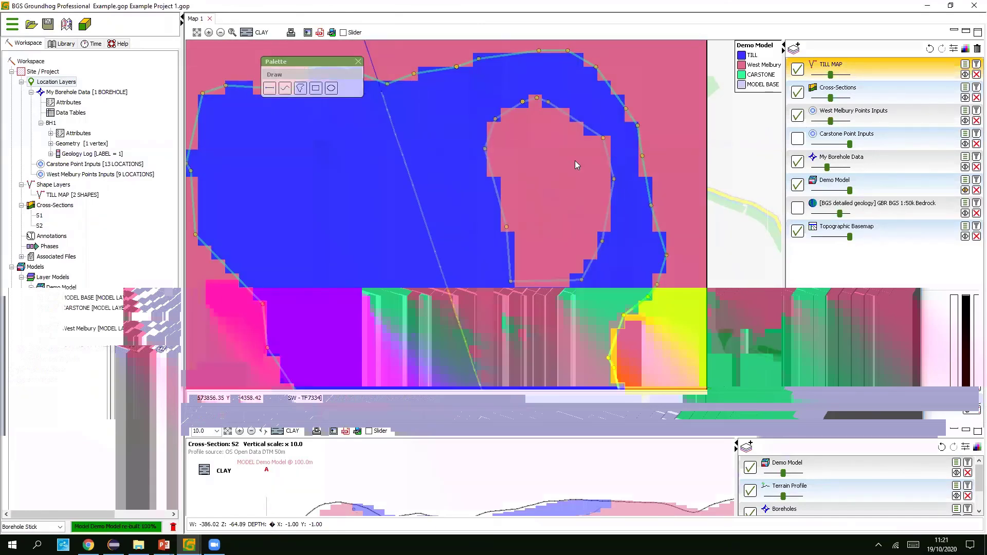
# - Draw a pen loop inside the pink hole and add it as a TILL MAP shape
pyautogui.scroll(1, 555, 163)
pyautogui.click(285, 89)
pyautogui.click(287, 89)
pyautogui.moveTo(524, 123)
pyautogui.mouseDown()
pyautogui.moveTo(510, 135)
pyautogui.moveTo(502, 190)
pyautogui.mouseUp()
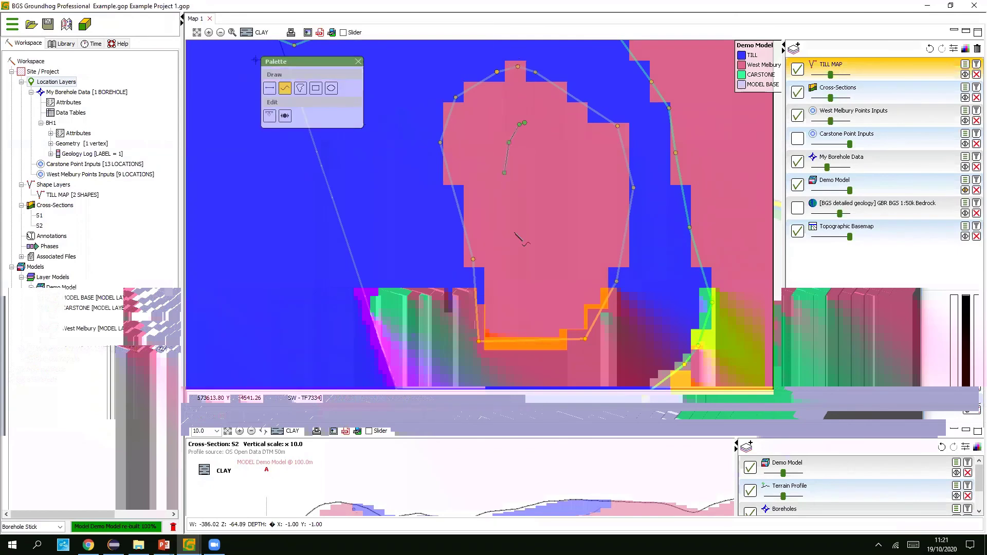
pyautogui.moveTo(588, 225); pyautogui.dragTo(539, 127)
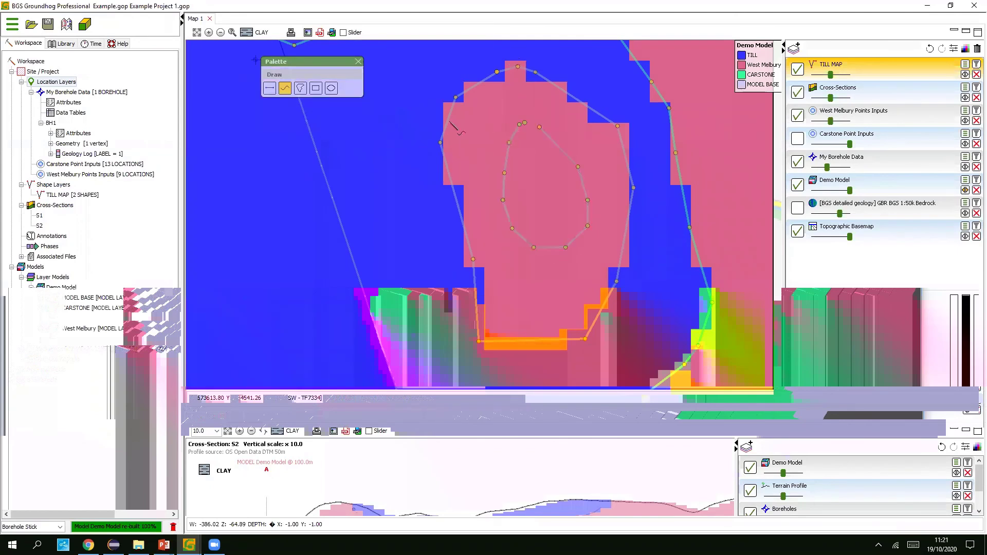
pyautogui.click(286, 90)
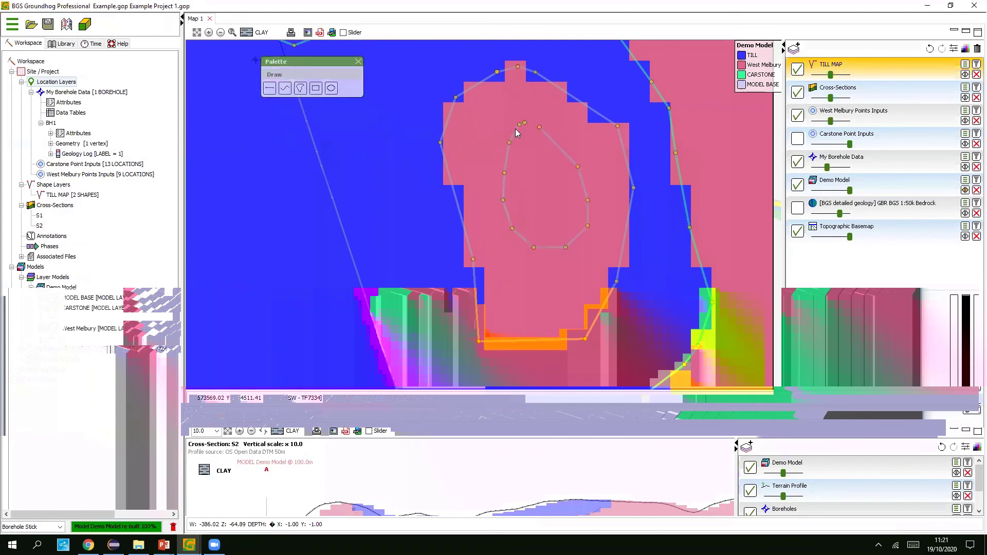
pyautogui.rightClick(515, 128)
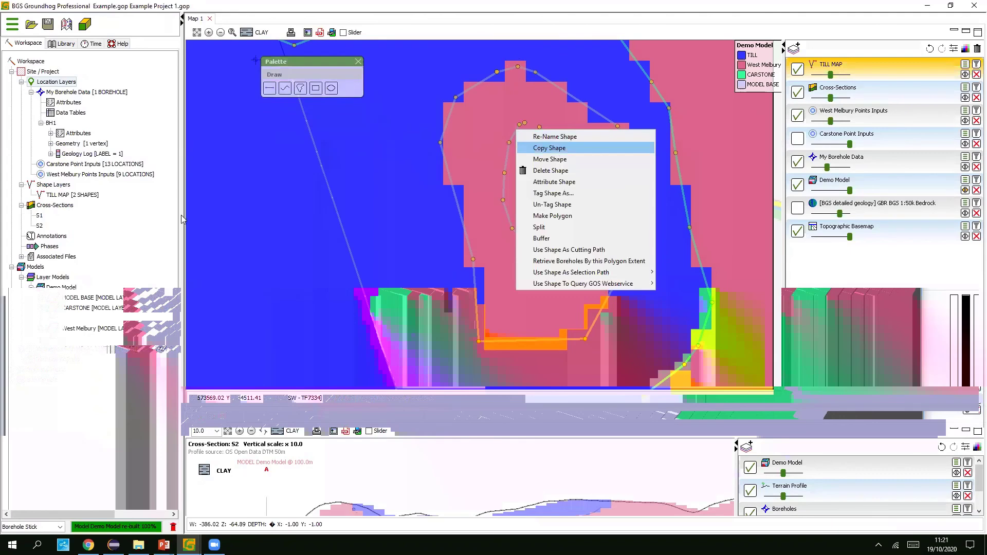
pyautogui.click(557, 153)
# - Rebuild the Demo Model with the third TILL MAP shape
pyautogui.rightClick(62, 291)
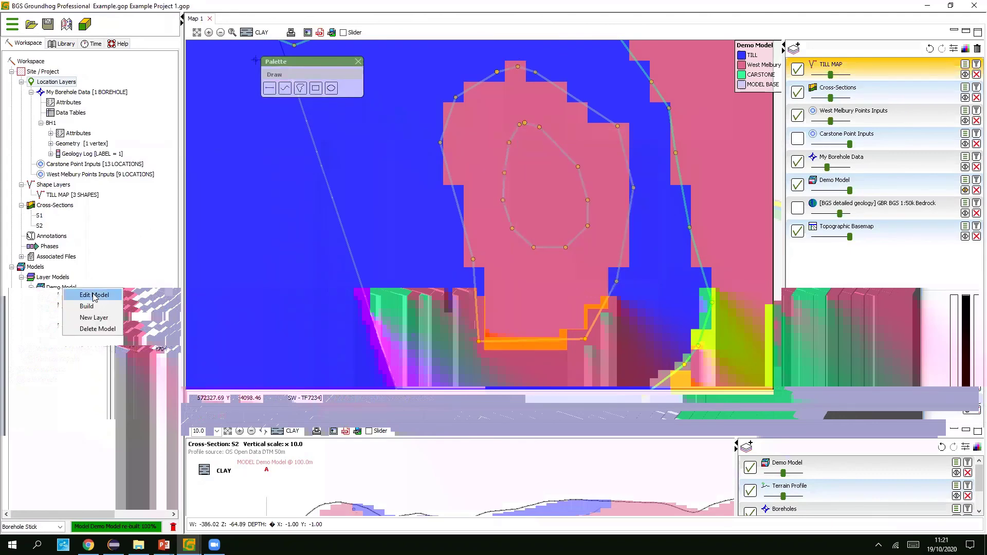
pyautogui.click(91, 305)
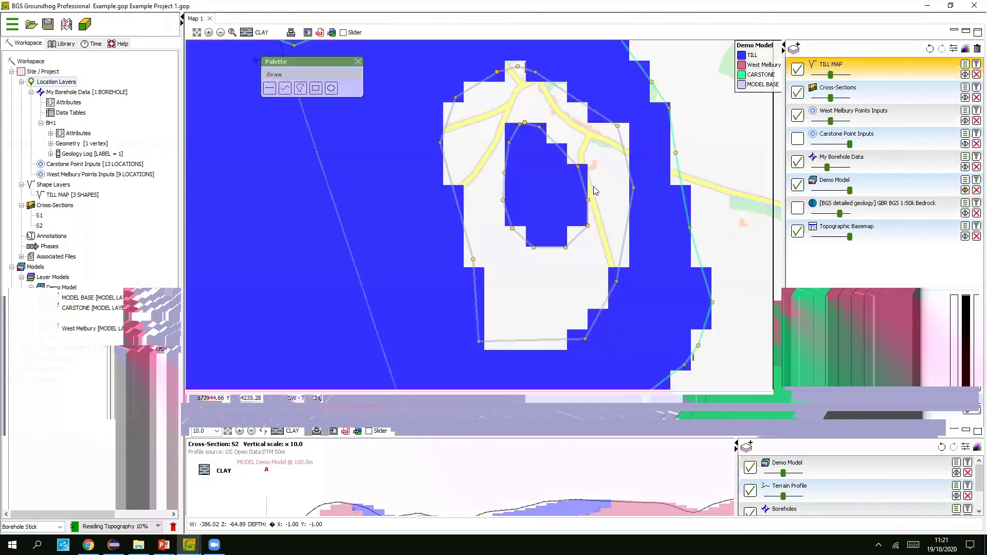
pyautogui.scroll(-1, 595, 188)
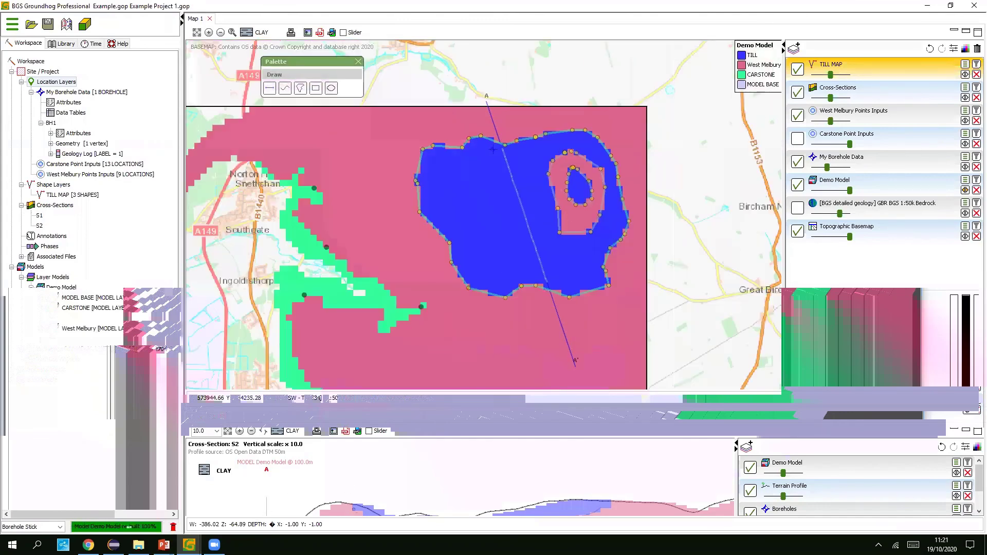
pyautogui.moveTo(189, 543)
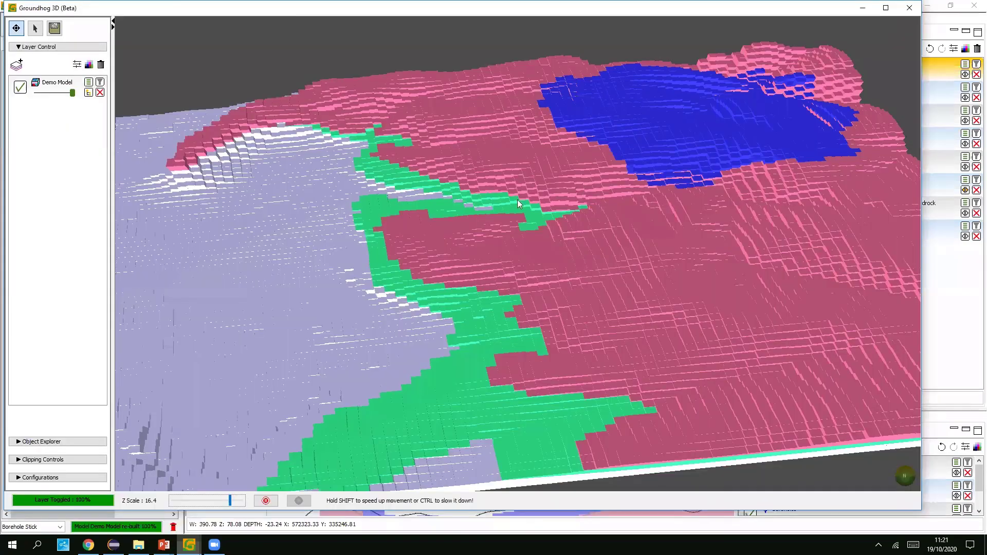
# - Hide MODEL BASE, orbit the 3D model, then bring up the Model Building Webinar folder
pyautogui.click(471, 222)
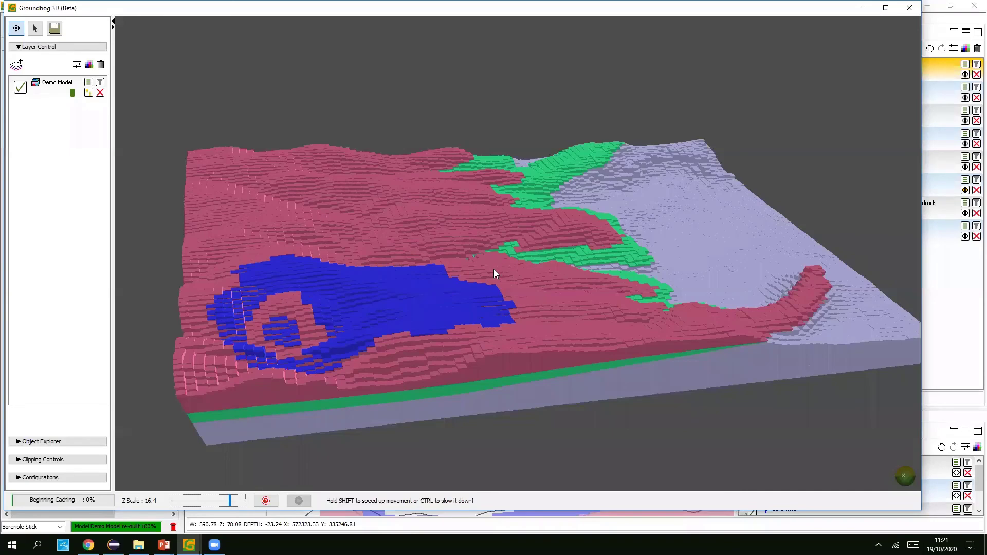
pyautogui.moveTo(493, 270); pyautogui.dragTo(385, 371)
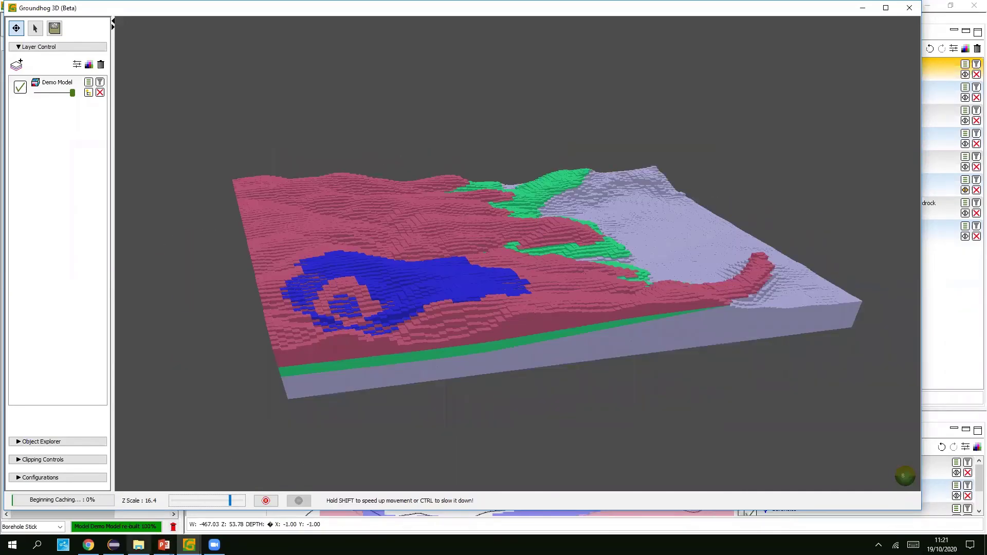
pyautogui.click(138, 544)
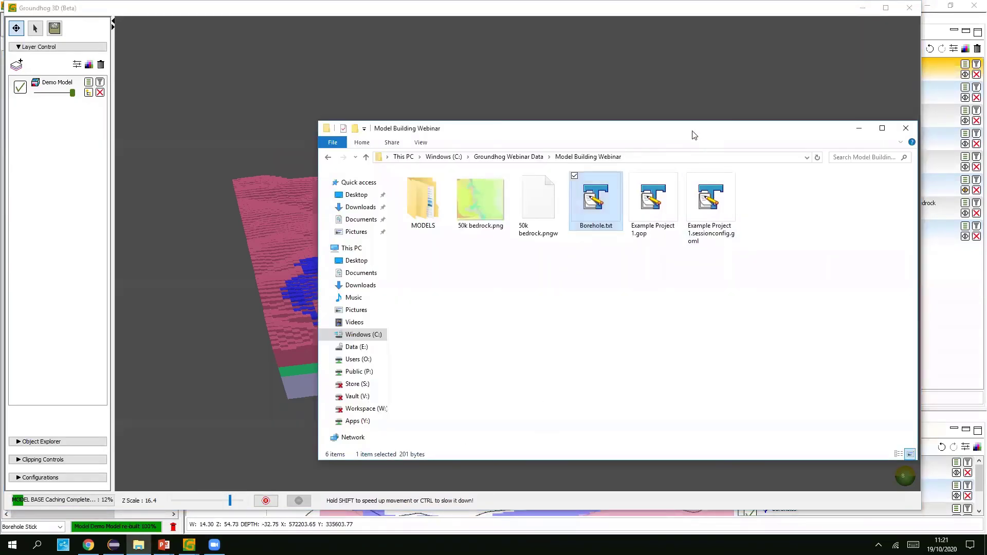
# - Navigate into MODELS and then the Demo Model folder
pyautogui.moveTo(364, 131); pyautogui.dragTo(227, 90)
pyautogui.click(422, 239)
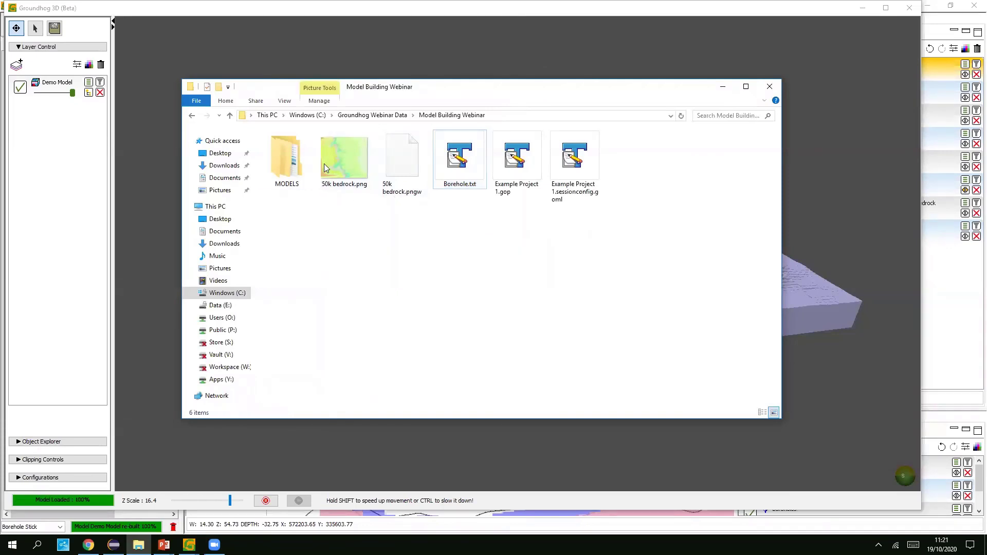
pyautogui.doubleClick(293, 162)
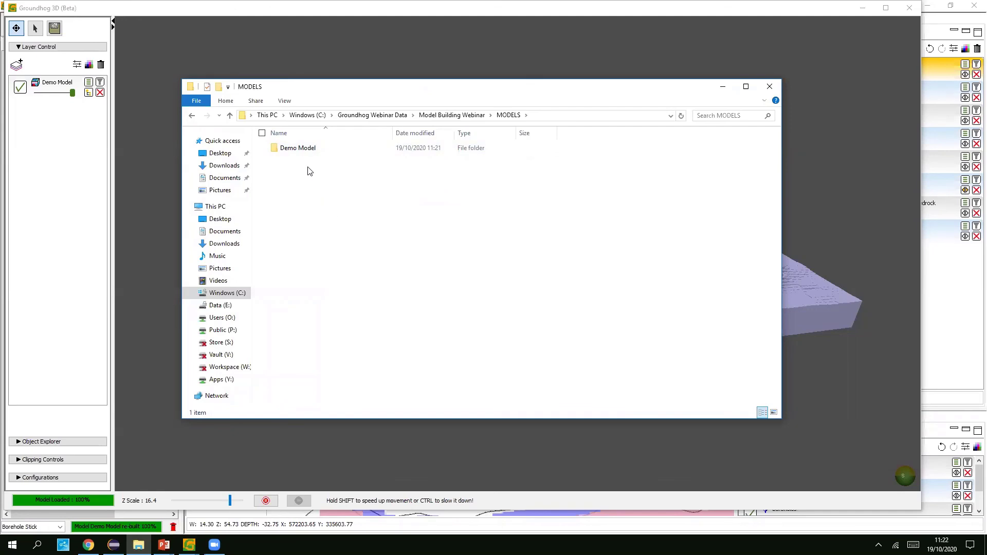
pyautogui.click(311, 154)
pyautogui.doubleClick(311, 154)
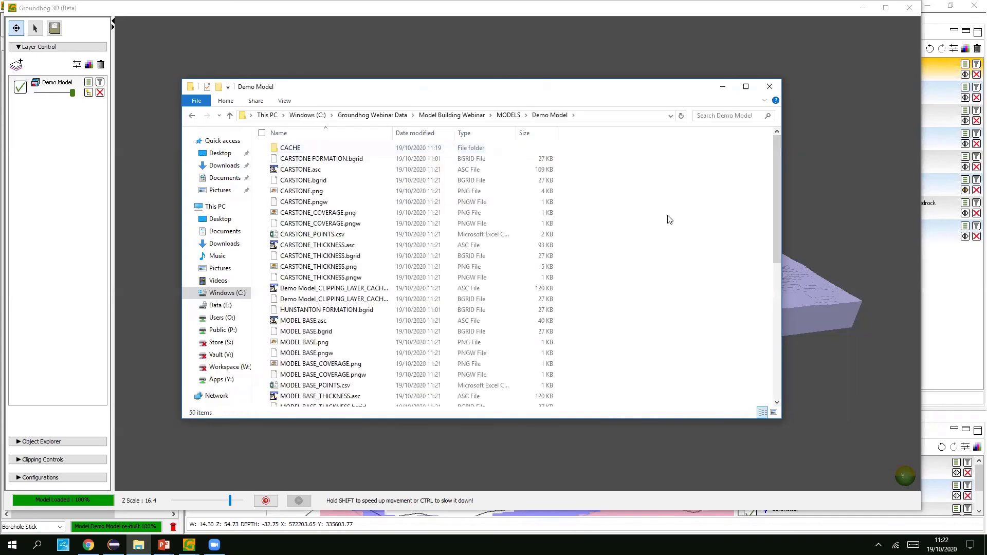
# - Enlarge the window, widen the Name column, and view then close CARSTONE.png
pyautogui.moveTo(596, 86); pyautogui.dragTo(605, 60)
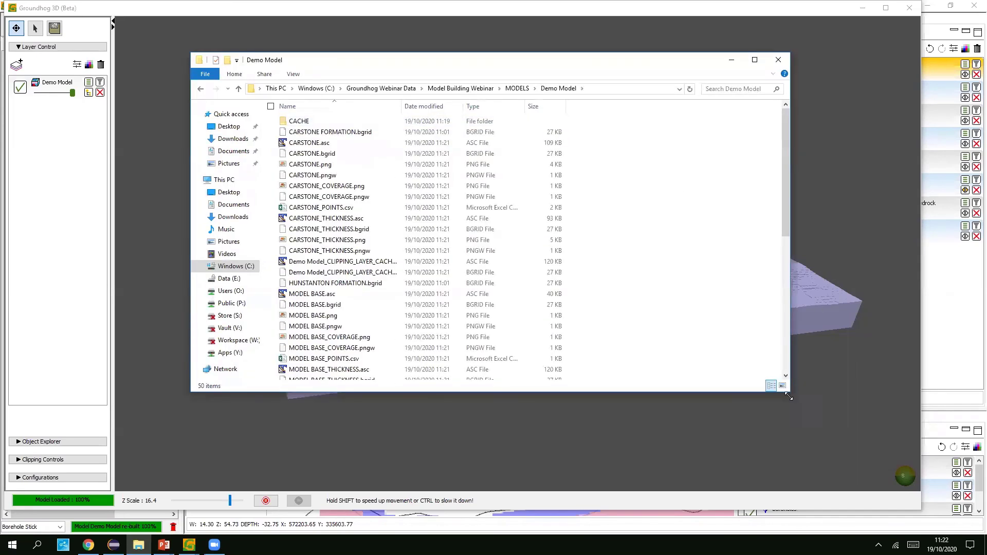
pyautogui.moveTo(788, 393); pyautogui.dragTo(827, 440)
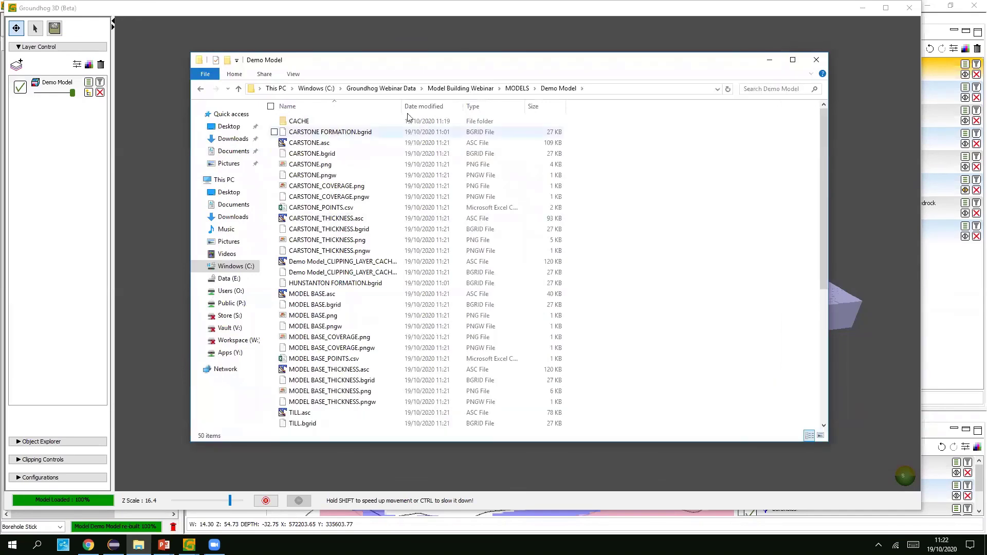
pyautogui.doubleClick(402, 106)
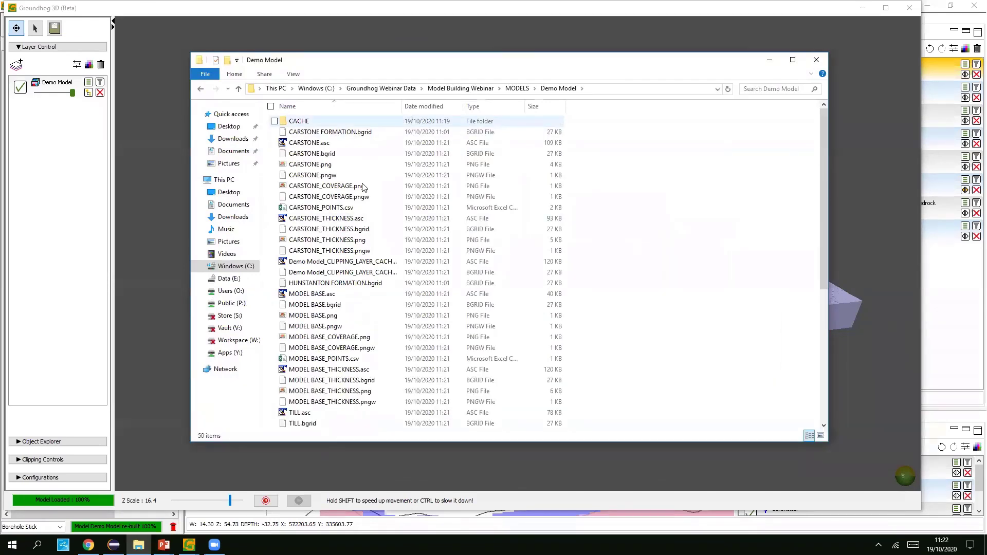
pyautogui.click(318, 166)
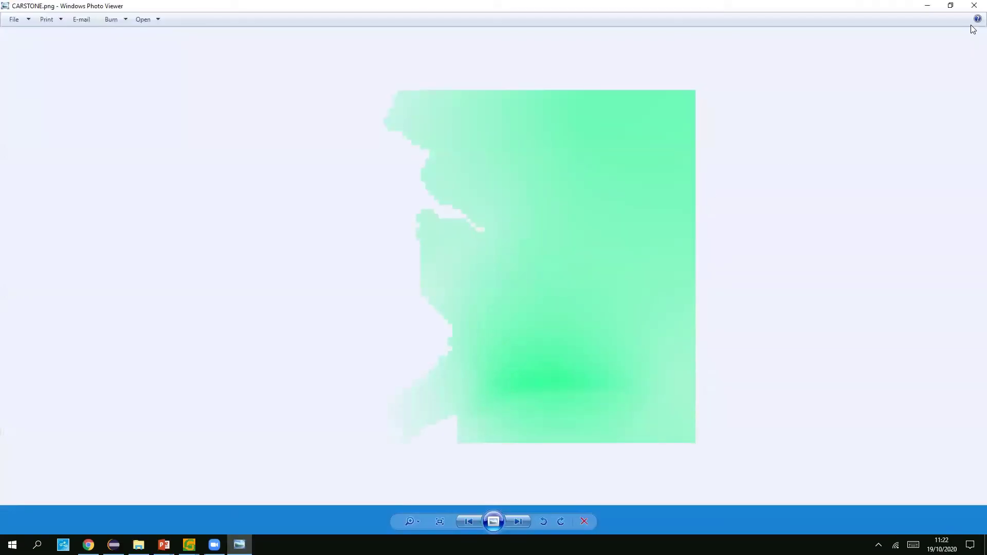
pyautogui.click(974, 7)
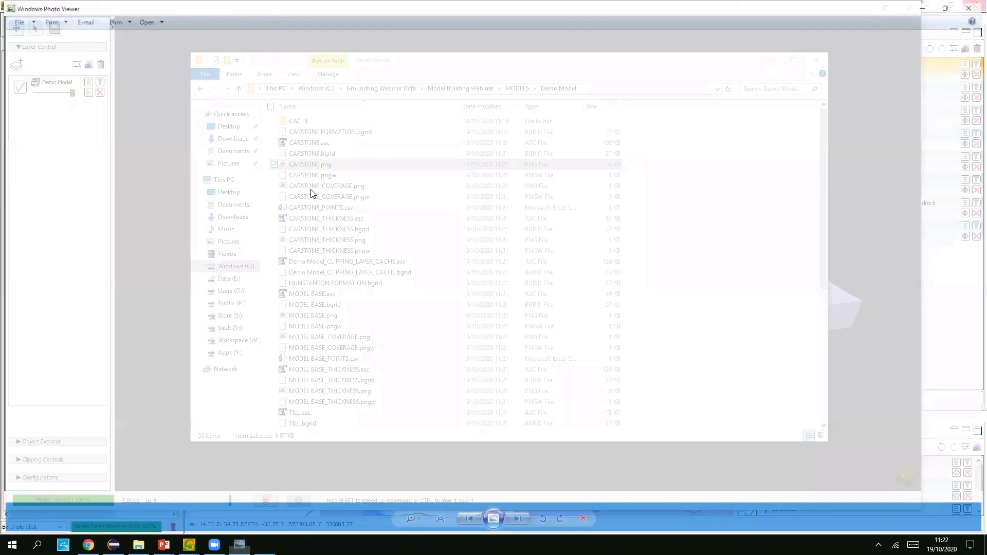
# - View CARSTONE_COVERAGE.png and the CARSTONE_POINTS.csv spreadsheet, closing each afterwards
pyautogui.click(312, 188)
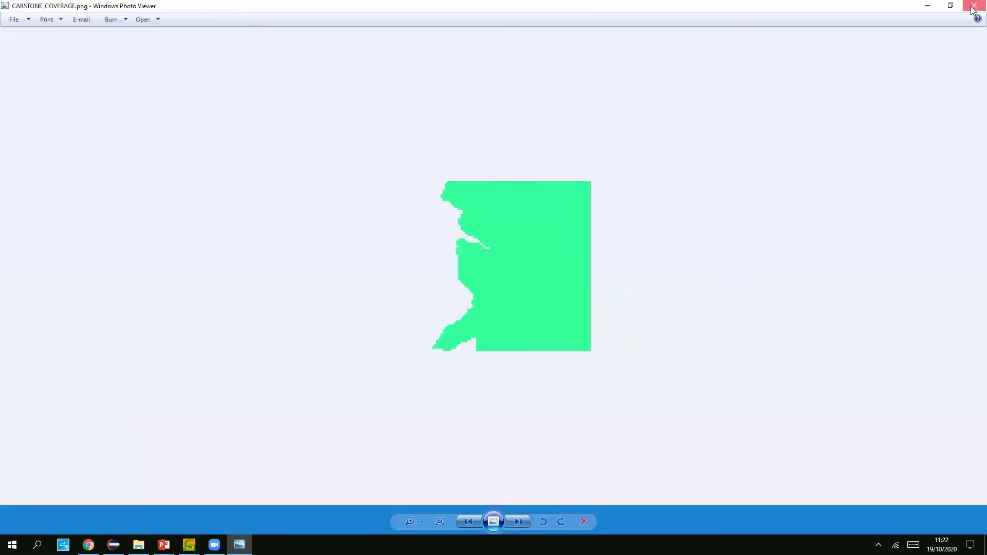
pyautogui.click(974, 6)
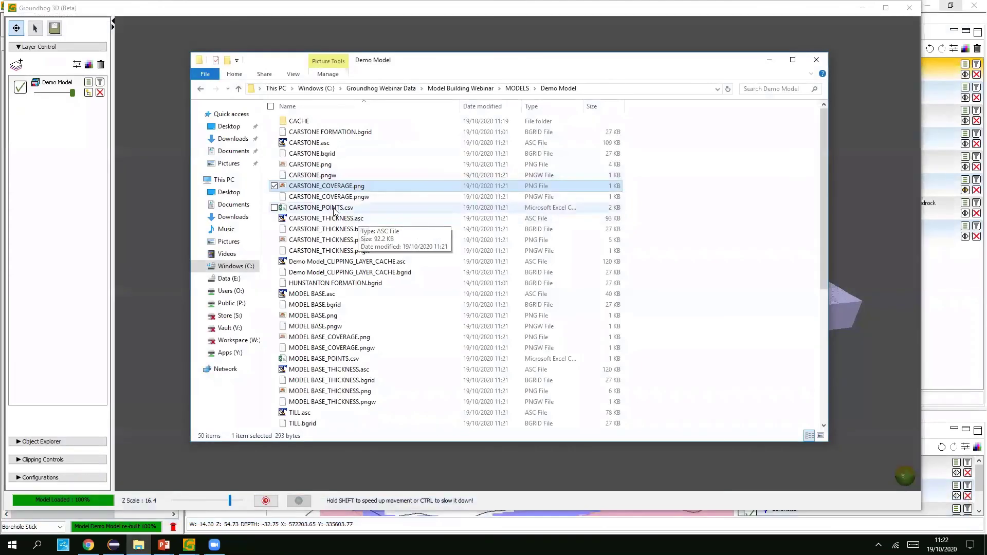
pyautogui.click(335, 208)
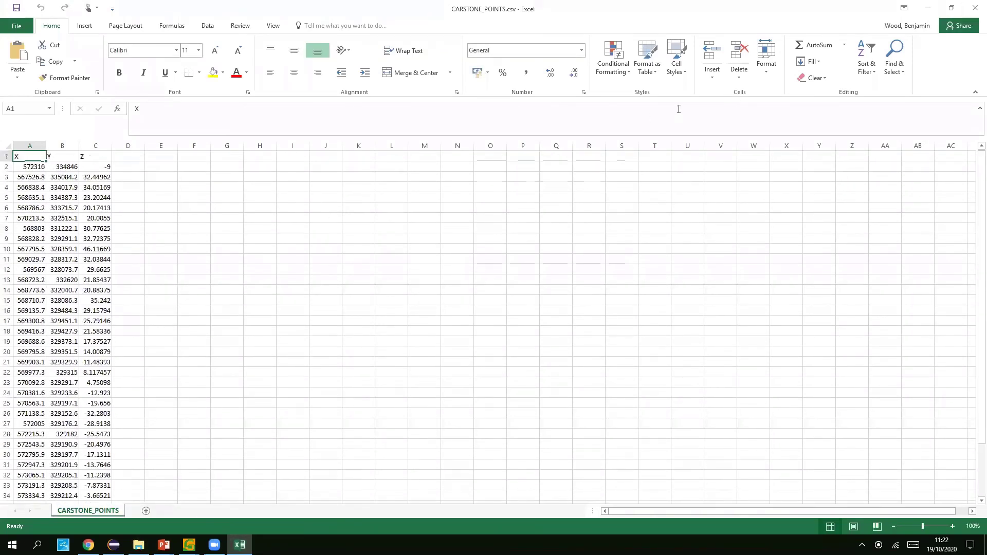
pyautogui.click(973, 8)
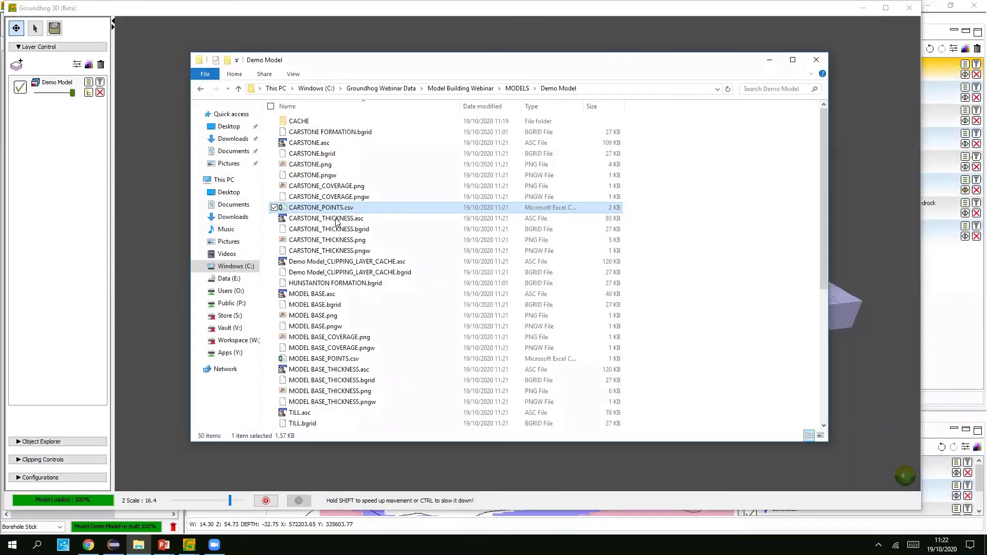
# - Read CARSTONE.asc's grid values in TextPad, close it, and return to Groundhog Professional
pyautogui.click(333, 219)
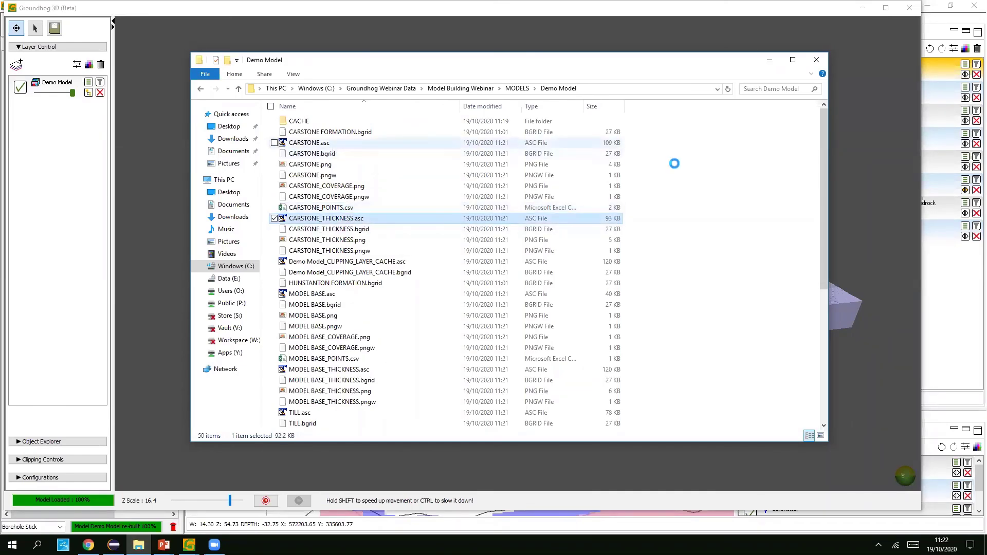
pyautogui.doubleClick(309, 143)
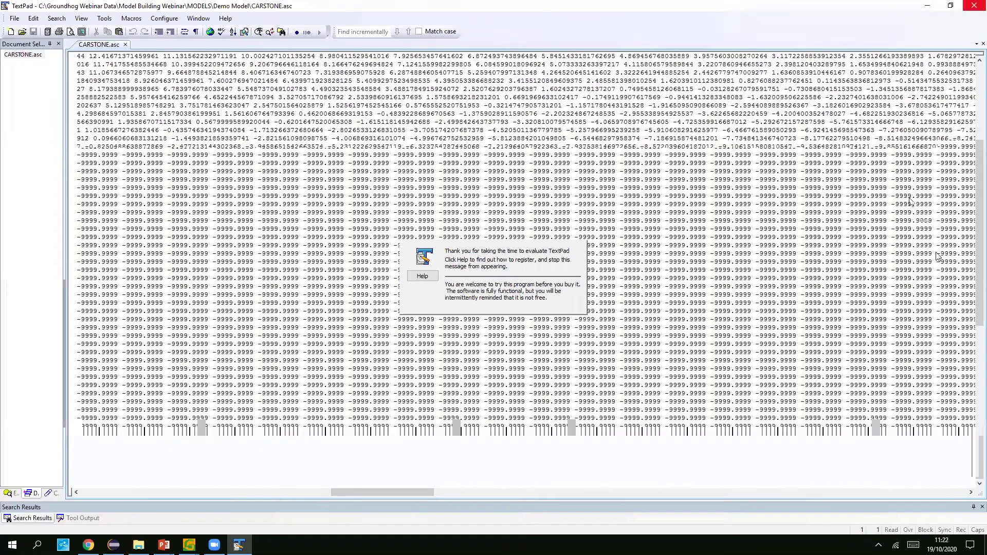
pyautogui.hotkey('alt', 'F4')
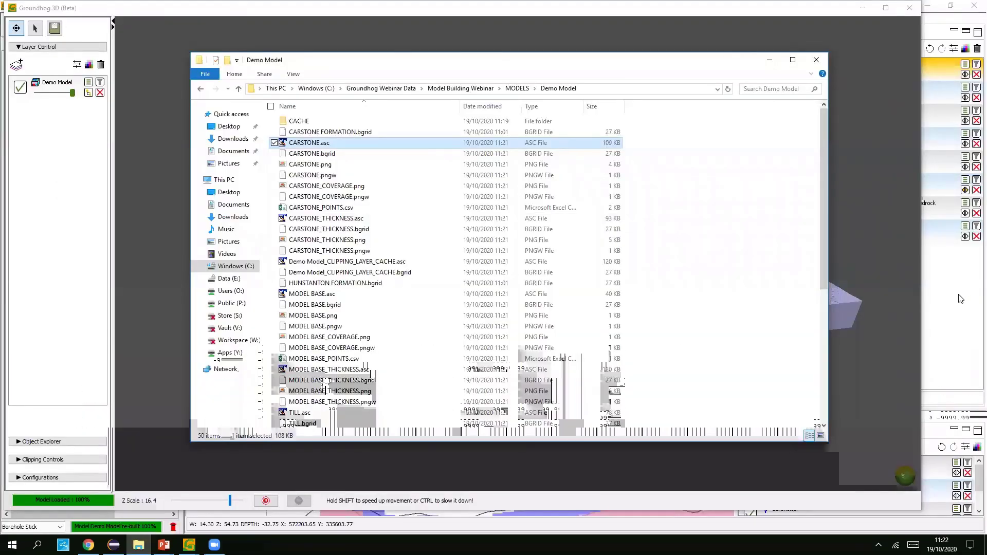
pyautogui.click(190, 544)
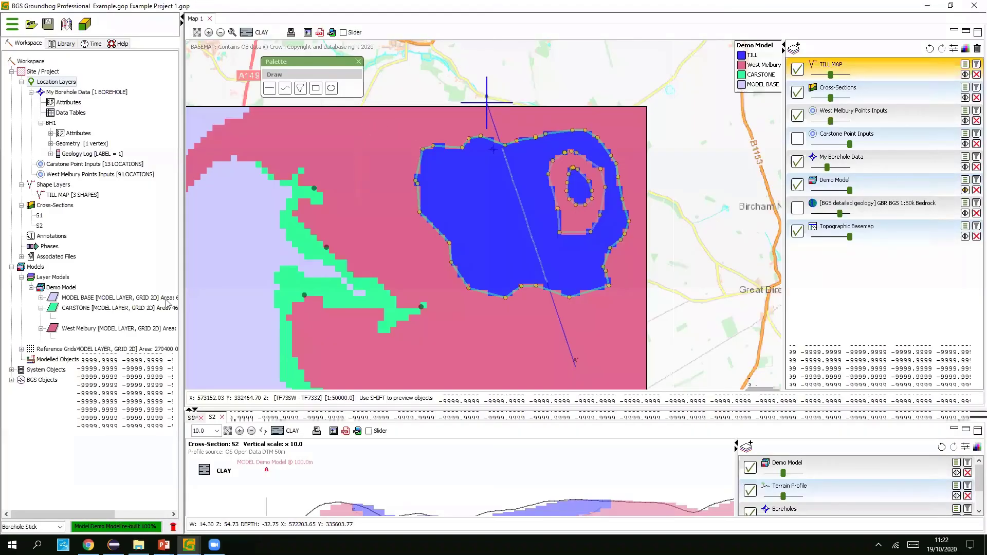
# - Untick My Borehole Data for the West Melbury layer, apply, and rebuild the Demo Model
pyautogui.rightClick(69, 289)
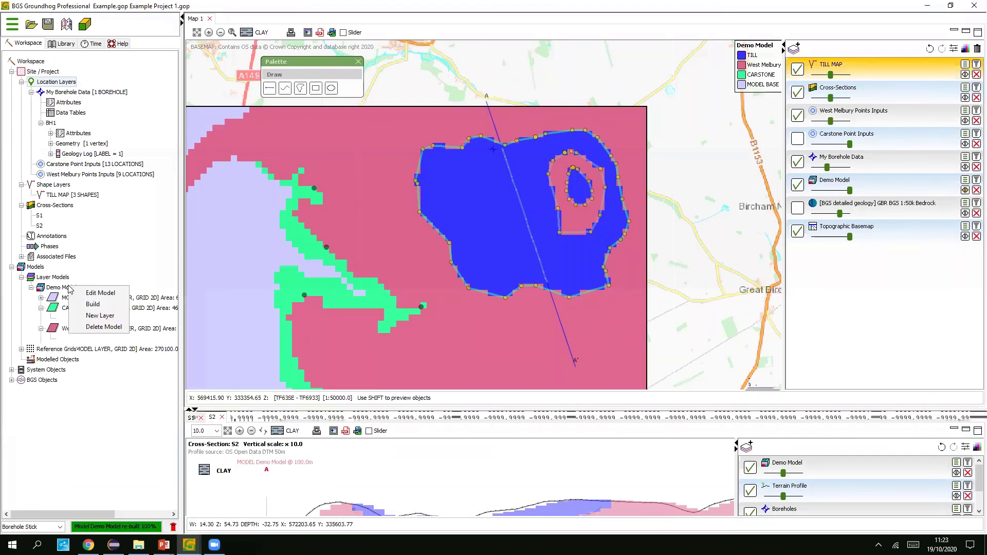
pyautogui.click(111, 293)
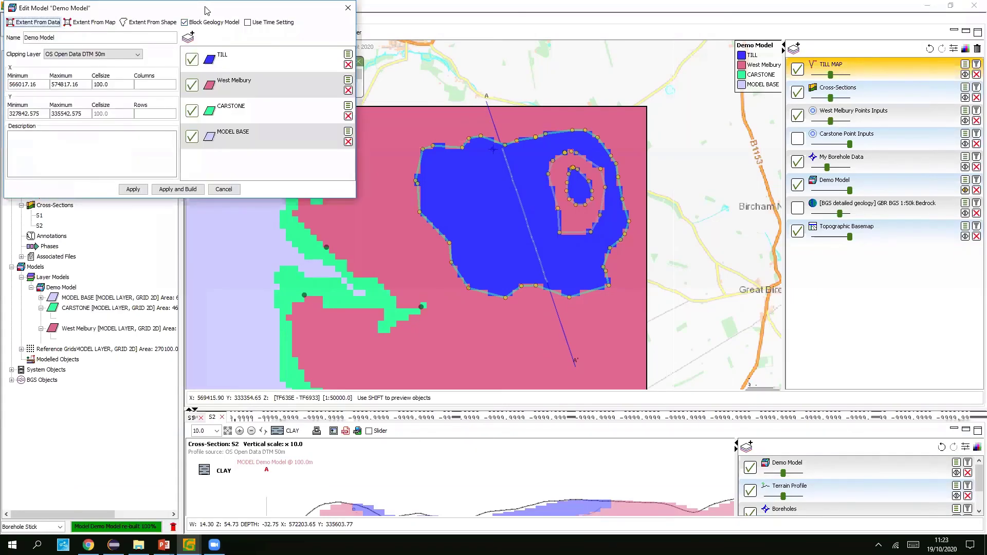
pyautogui.click(430, 161)
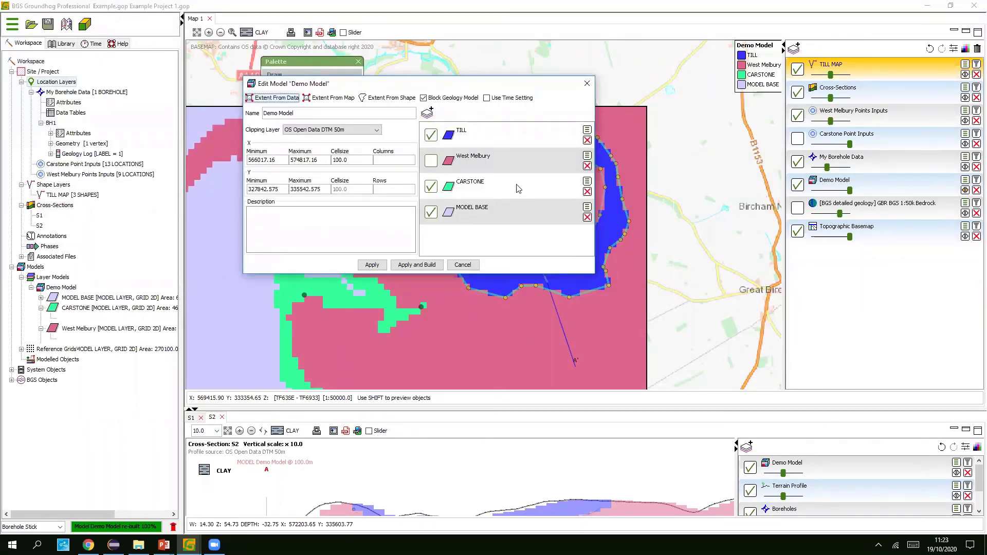
pyautogui.click(432, 162)
pyautogui.click(587, 156)
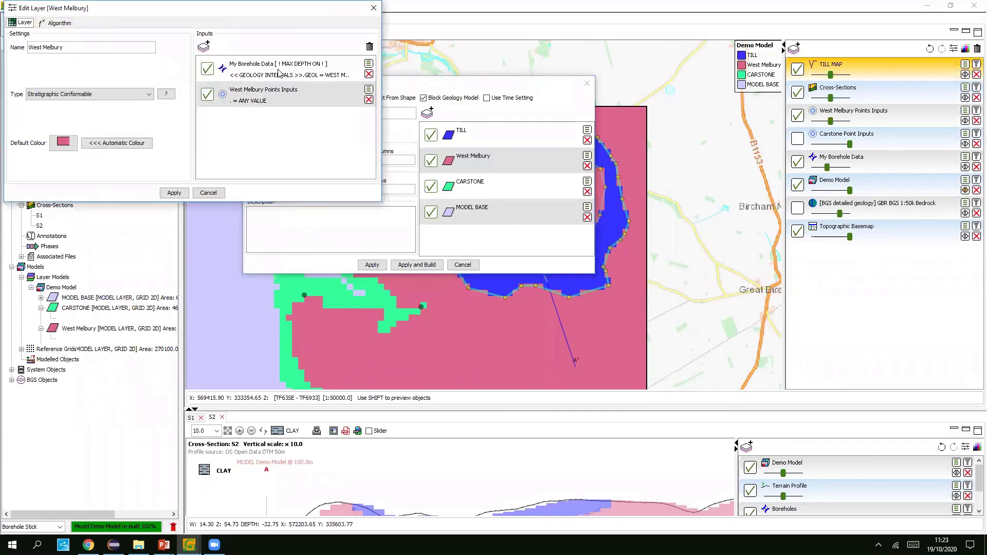
pyautogui.click(208, 69)
pyautogui.click(174, 192)
pyautogui.click(418, 265)
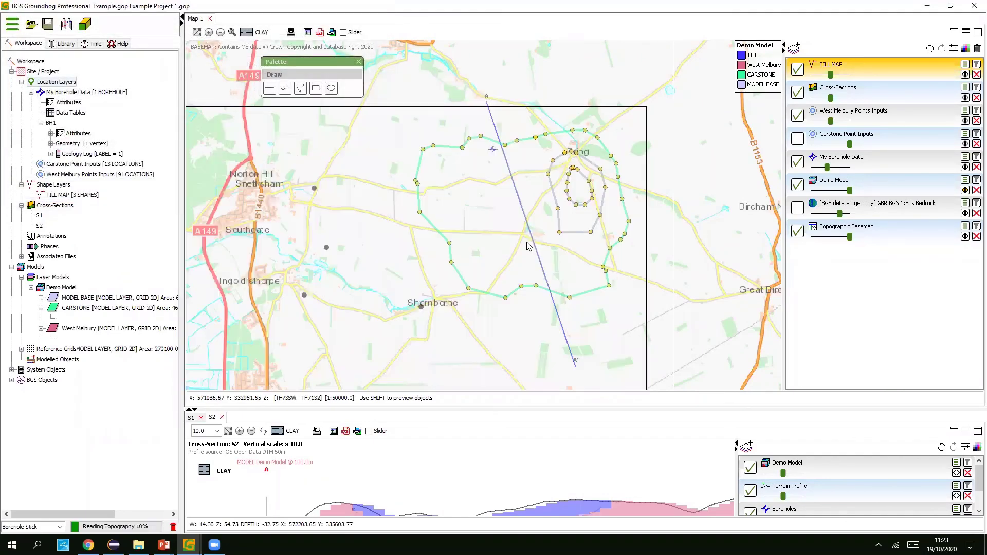
# - Zoom the map in and out to inspect the rebuilt model
pyautogui.scroll(-1, 552, 175)
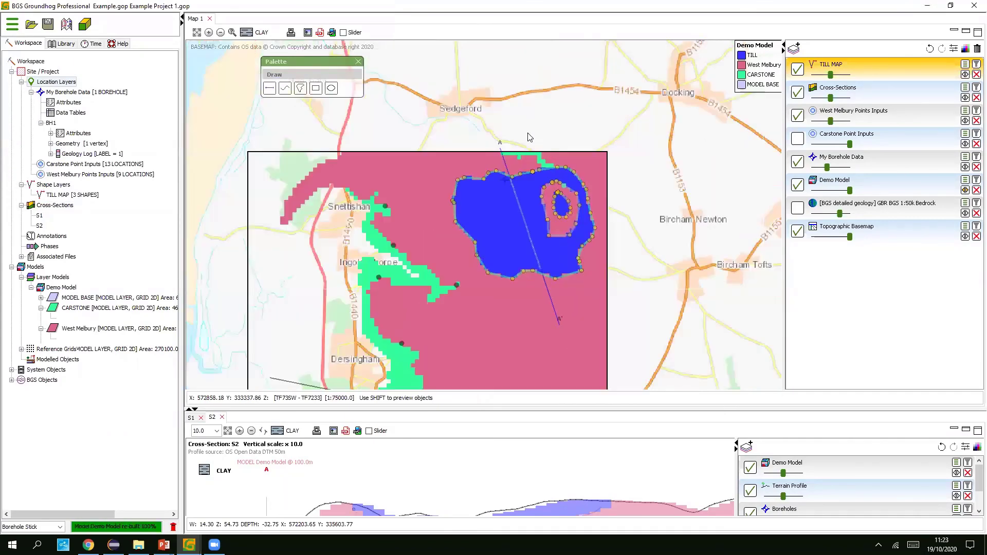
pyautogui.scroll(2, 534, 140)
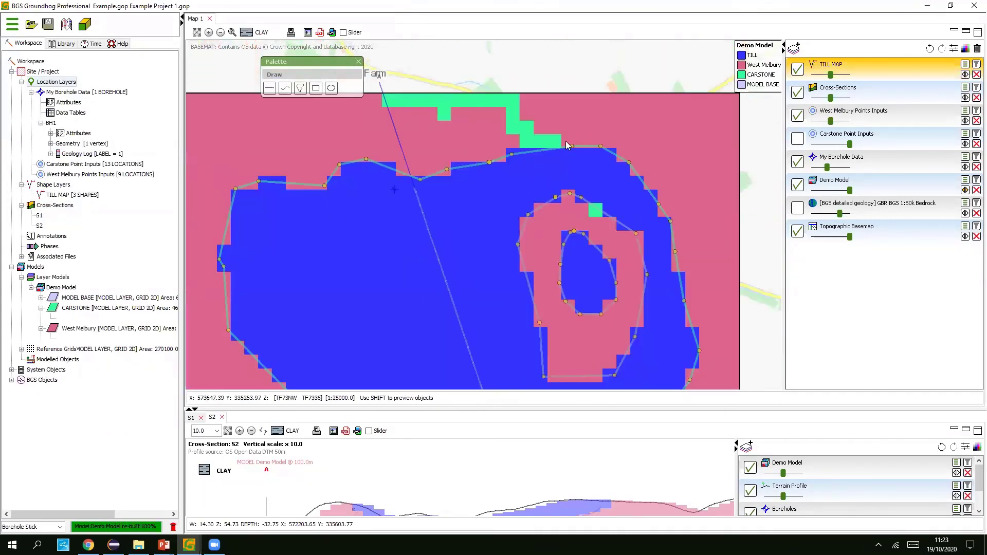
pyautogui.scroll(2, 520, 114)
pyautogui.scroll(-2, 505, 122)
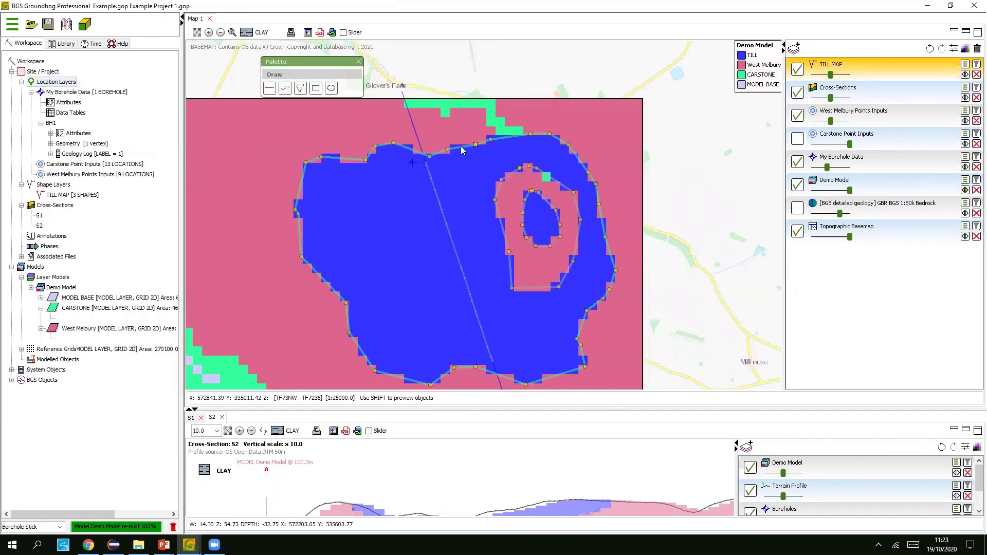
pyautogui.scroll(-1, 519, 146)
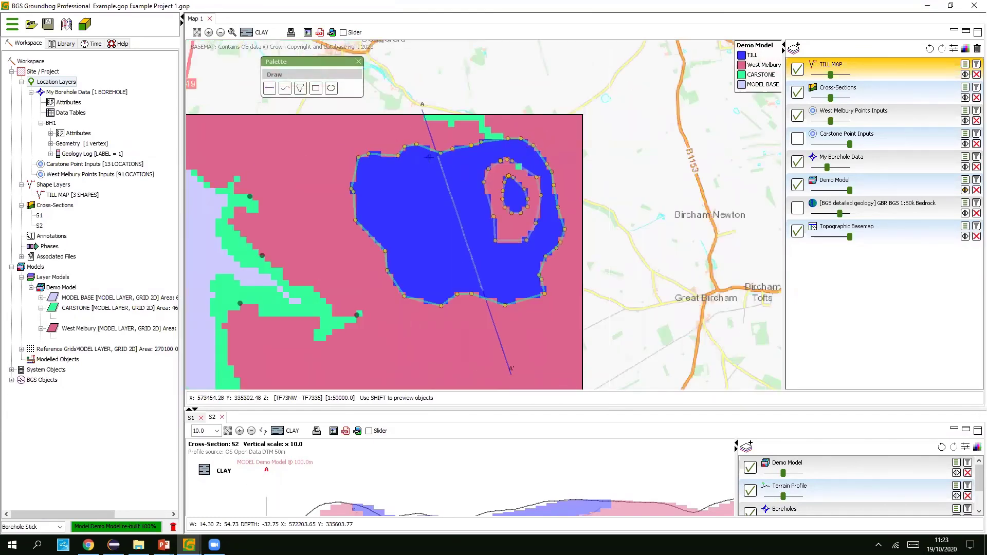
# - Bring up Groundhog 3D and orbit the Demo Model to low, high and opposite-side views
pyautogui.moveTo(189, 545)
pyautogui.click(253, 470)
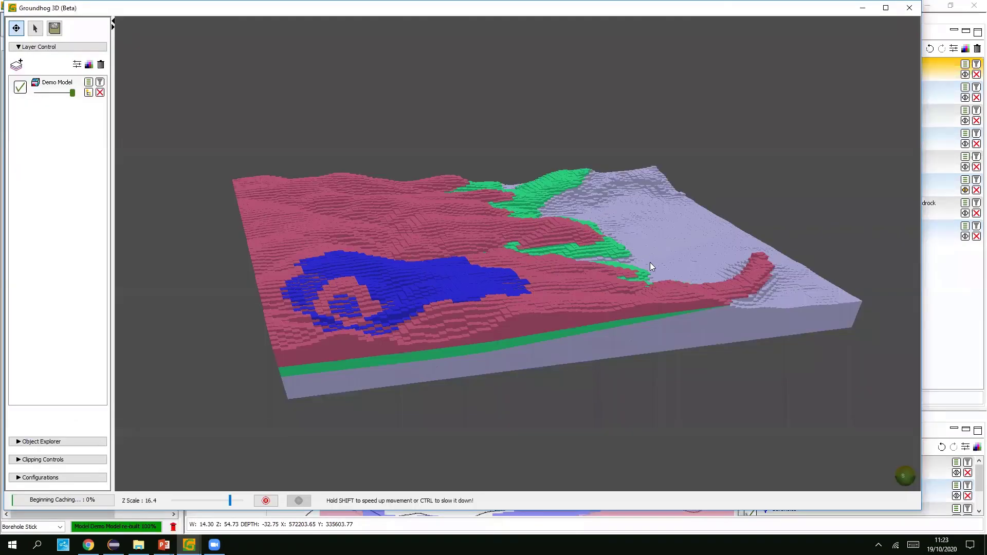
pyautogui.moveTo(649, 262); pyautogui.dragTo(601, 290)
pyautogui.moveTo(517, 250); pyautogui.dragTo(493, 218)
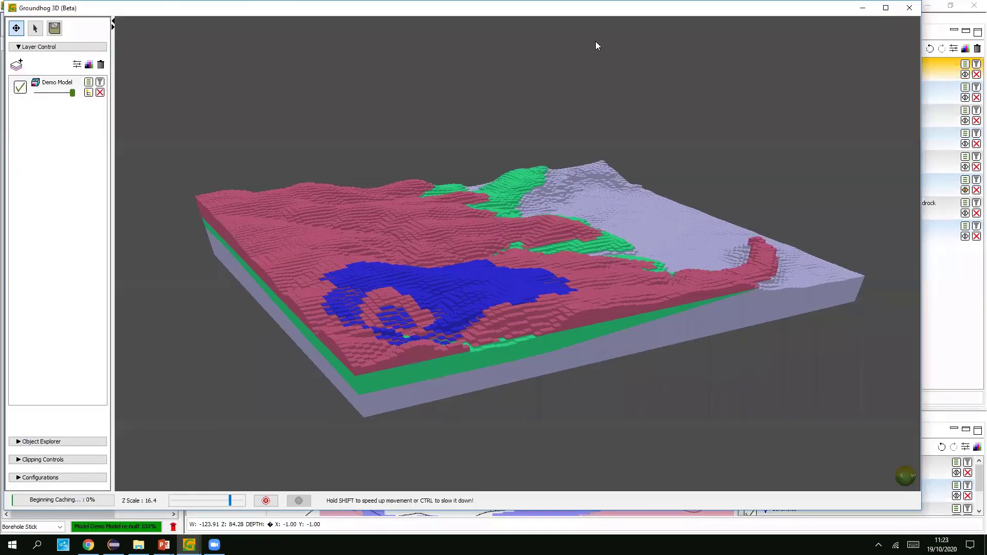
pyautogui.moveTo(595, 40); pyautogui.dragTo(737, 76)
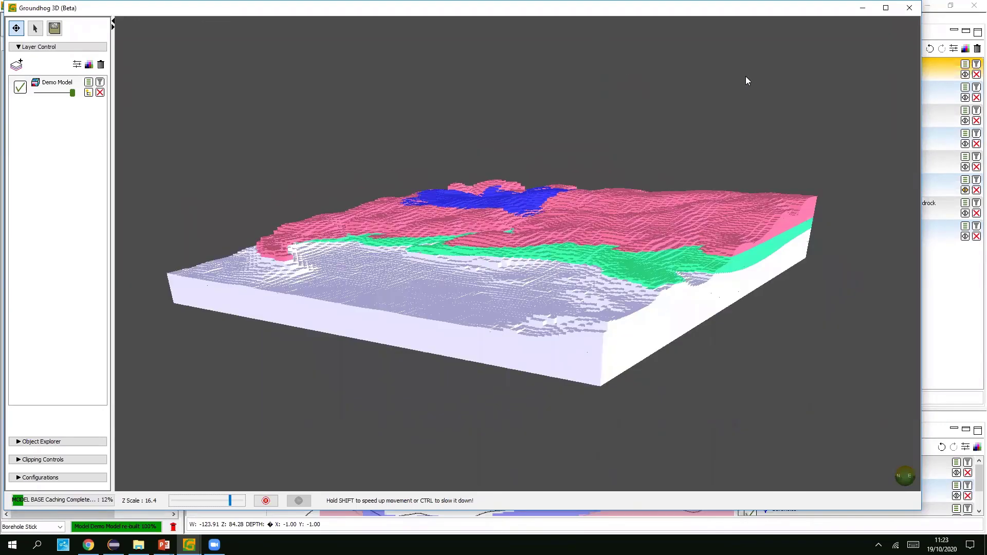